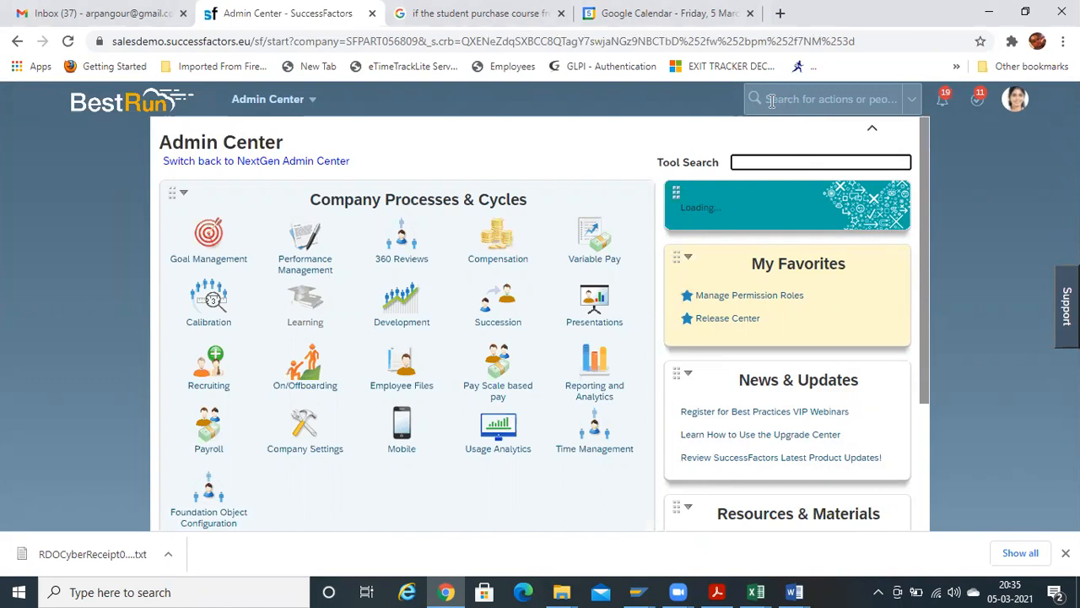
Search the actions for "configure pe" and open Configure People Profile.
{"action": "left_click", "coordinate": [772, 101]}
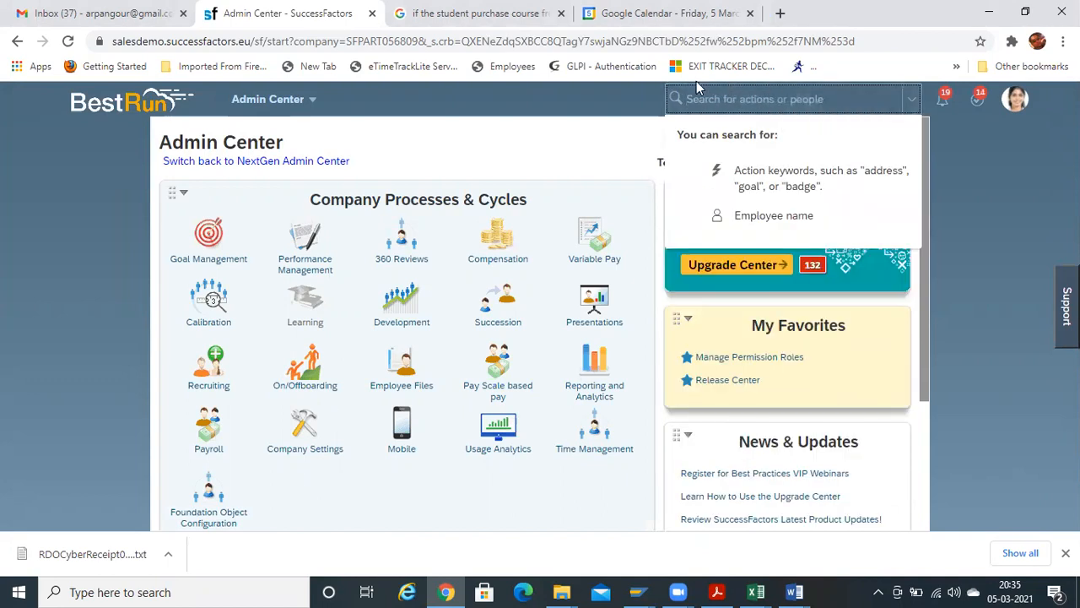
{"action": "type", "text": "con"}
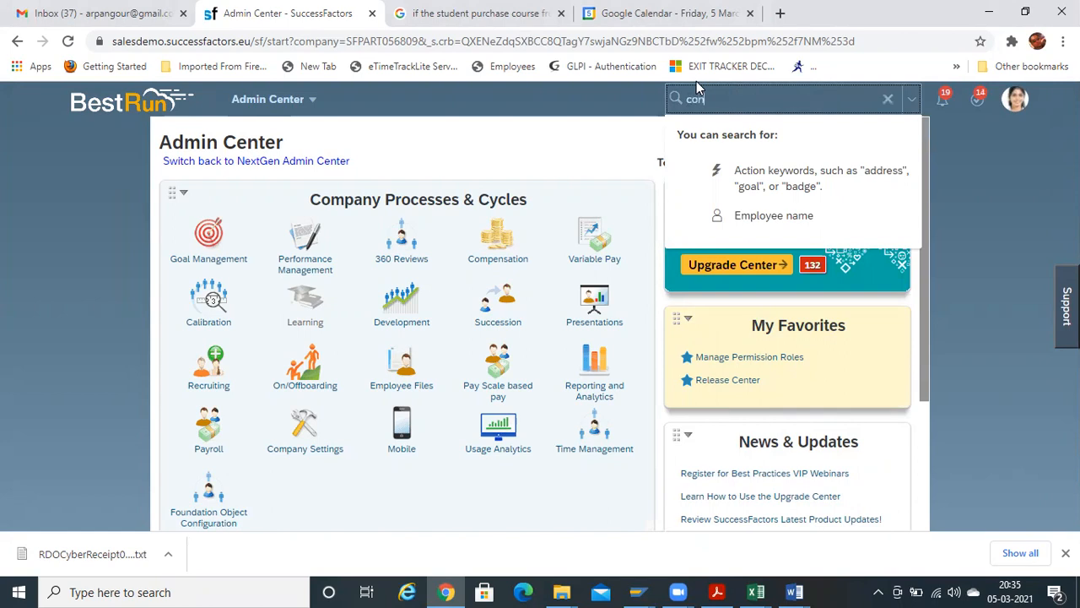
{"action": "type", "text": "fg"}
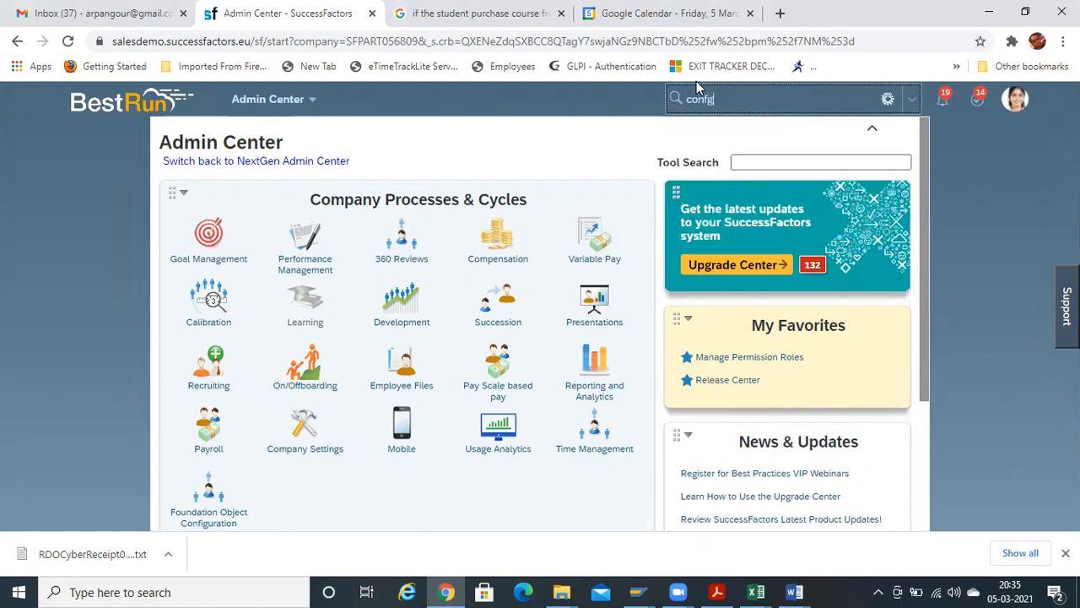
{"action": "key", "text": "BackSpace"}
{"action": "type", "text": "igure pe"}
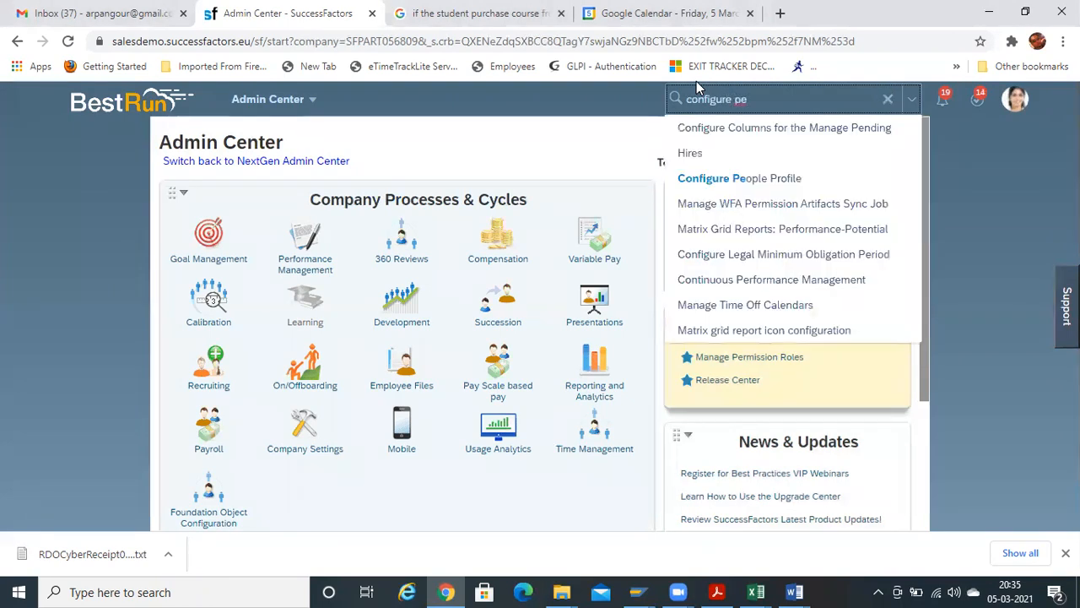
{"action": "left_click", "coordinate": [726, 189]}
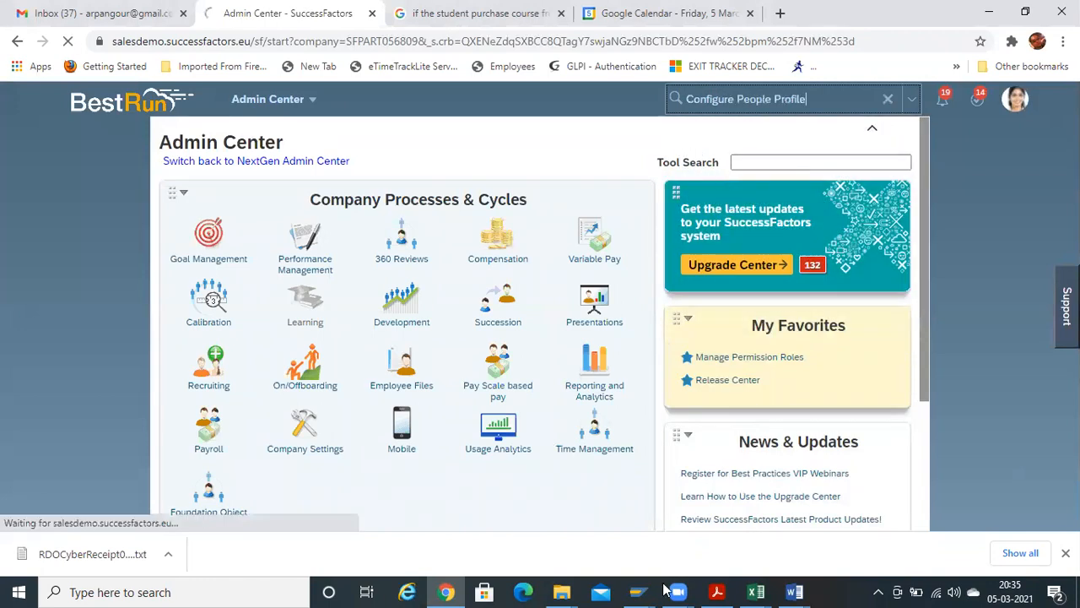
Switch to Word, create a blank document and start a numbered list with "Employee Profile – Basic Import".
{"action": "mouse_move", "coordinate": [776, 580]}
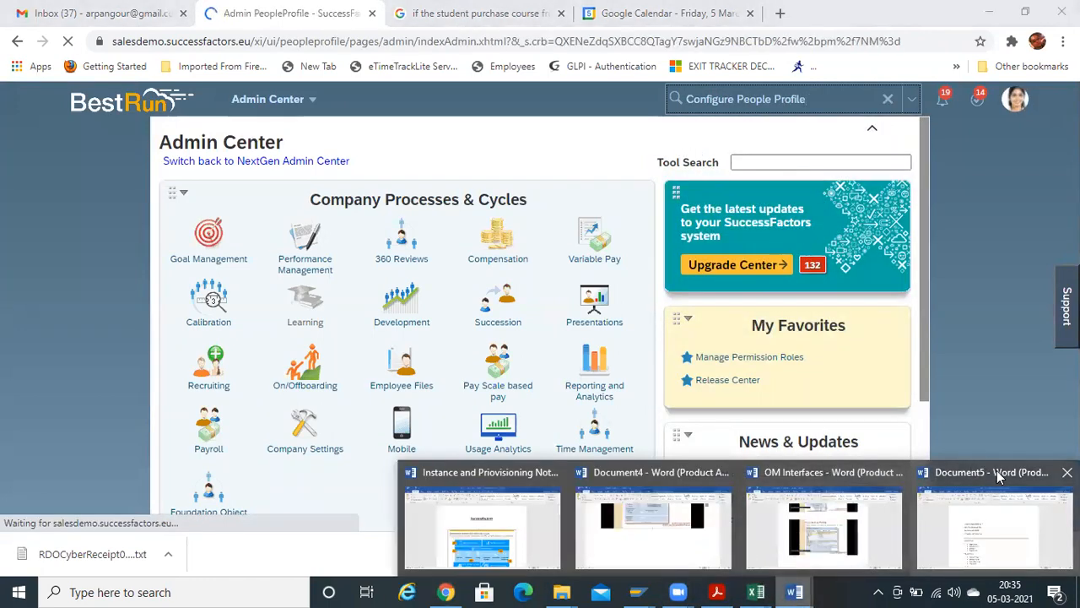
{"action": "left_click", "coordinate": [982, 530]}
{"action": "key", "text": "ctrl+n"}
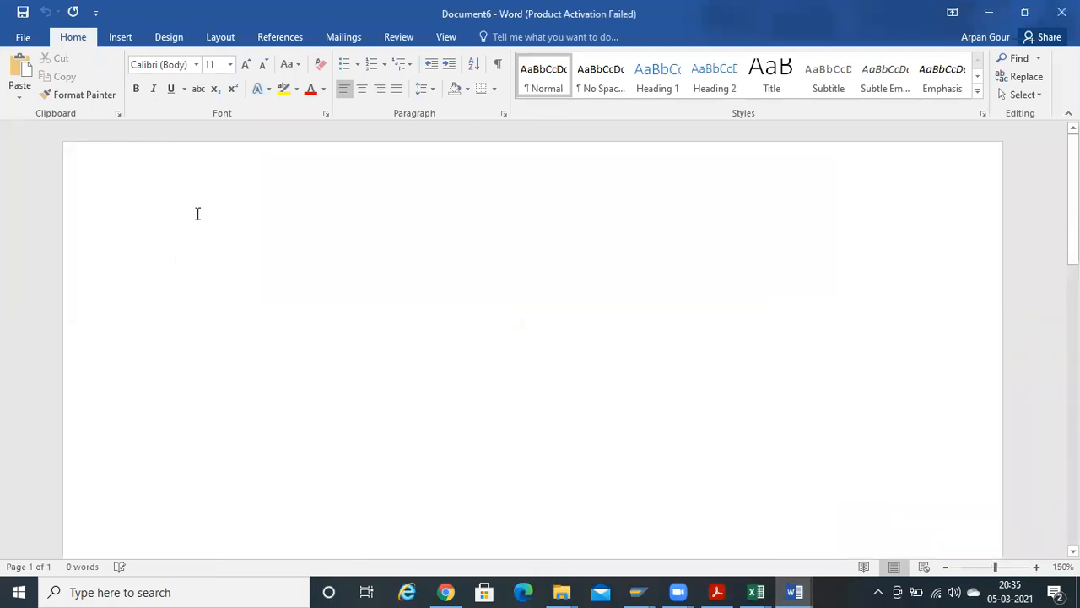
{"action": "type", "text": "1. Employ"}
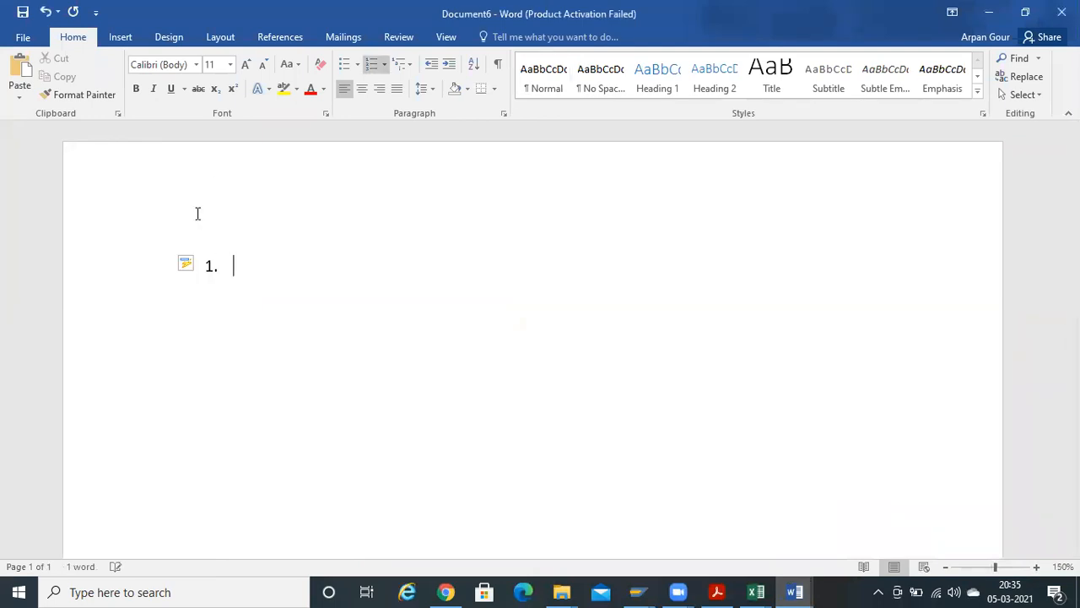
{"action": "type", "text": "ee Pr"}
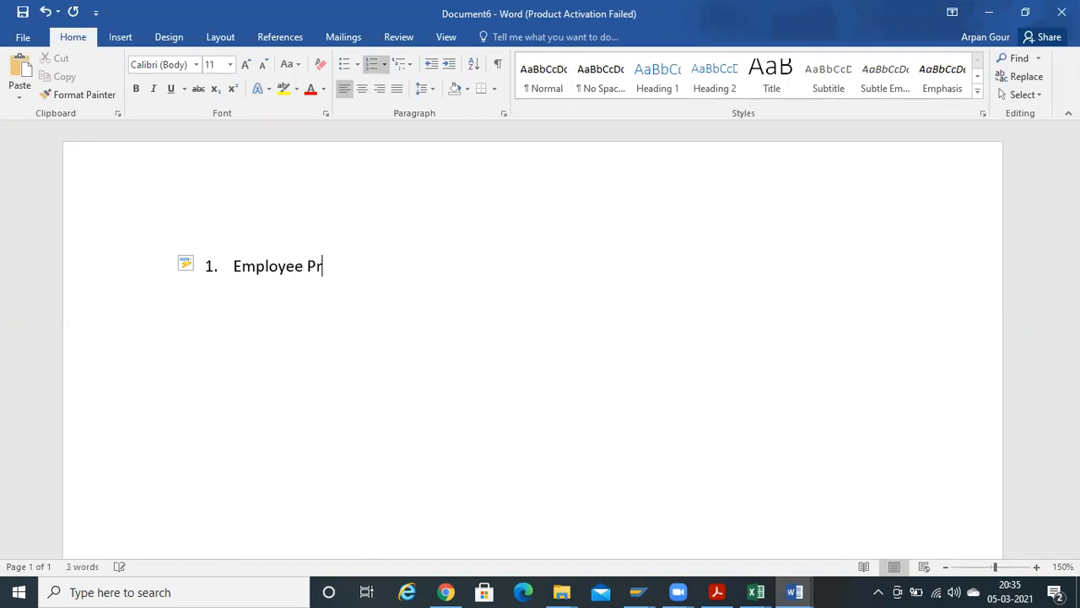
{"action": "type", "text": "ofile - Bis"}
{"action": "key", "text": "BackSpace"}
{"action": "type", "text": "asic Import"}
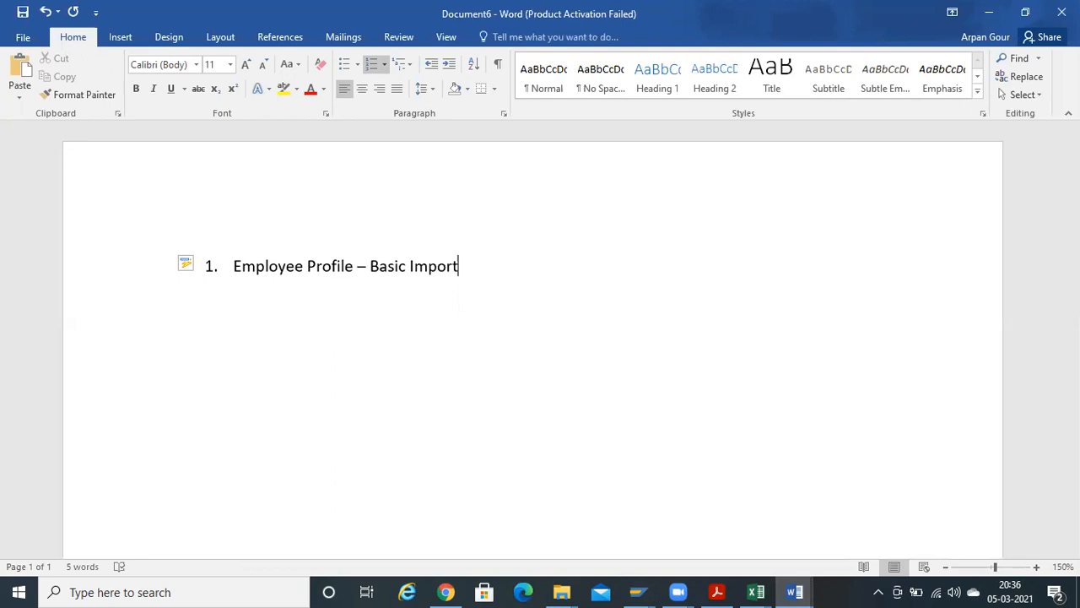
Add "Public Profile" as the second item of the numbered list.
{"action": "key", "text": "Return"}
{"action": "type", "text": "Public"}
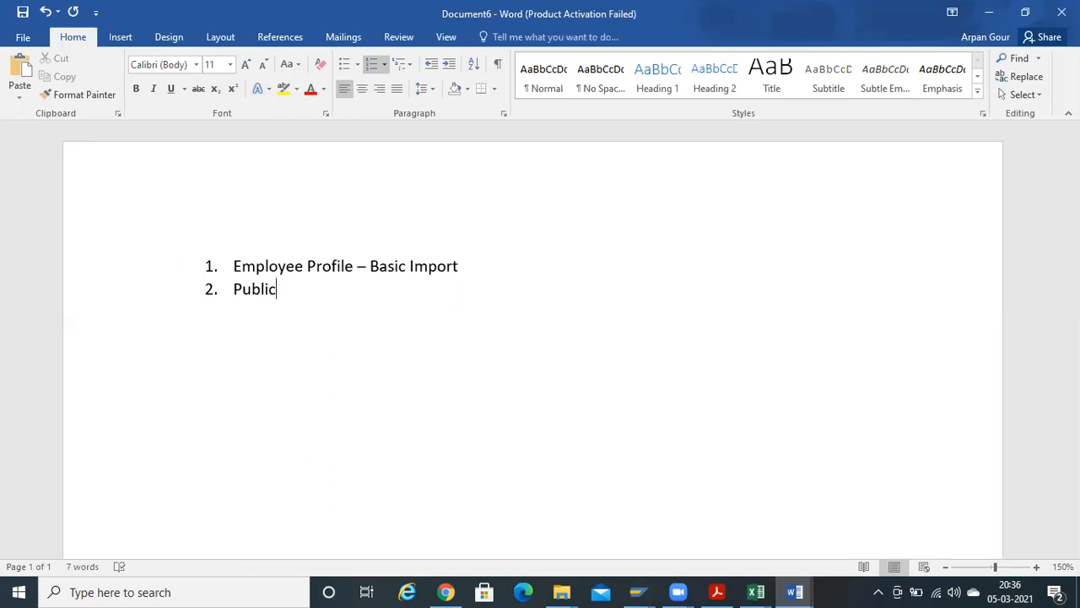
{"action": "type", "text": " Profile"}
Switch to SuccessFactors in the browser and go to My Employee File.
{"action": "key", "text": "alt+Tab"}
{"action": "key", "text": "alt+Tab"}
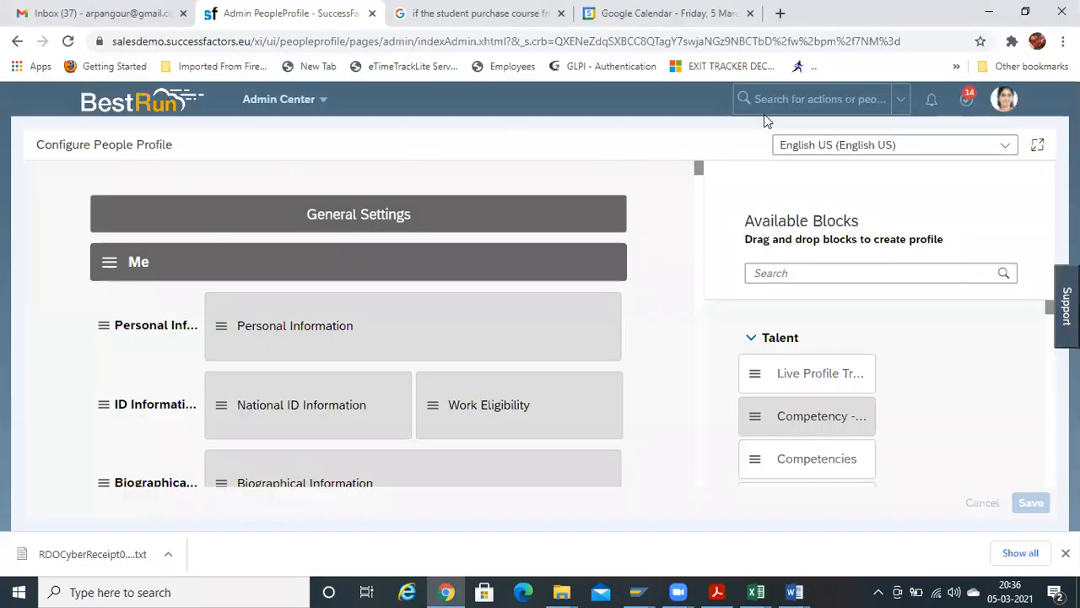
{"action": "left_click", "coordinate": [285, 100]}
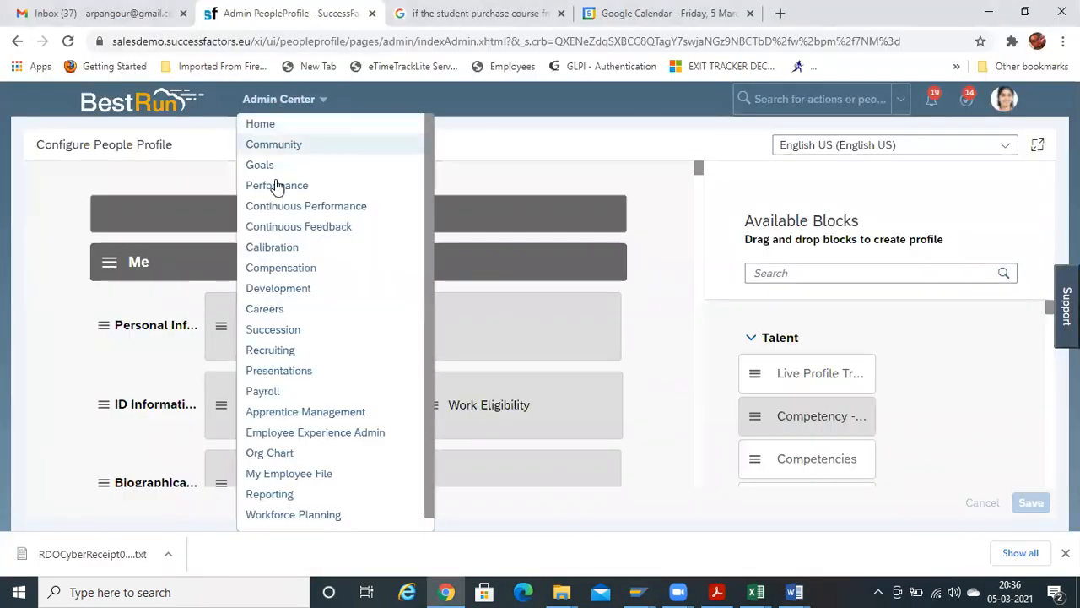
{"action": "left_click", "coordinate": [289, 474]}
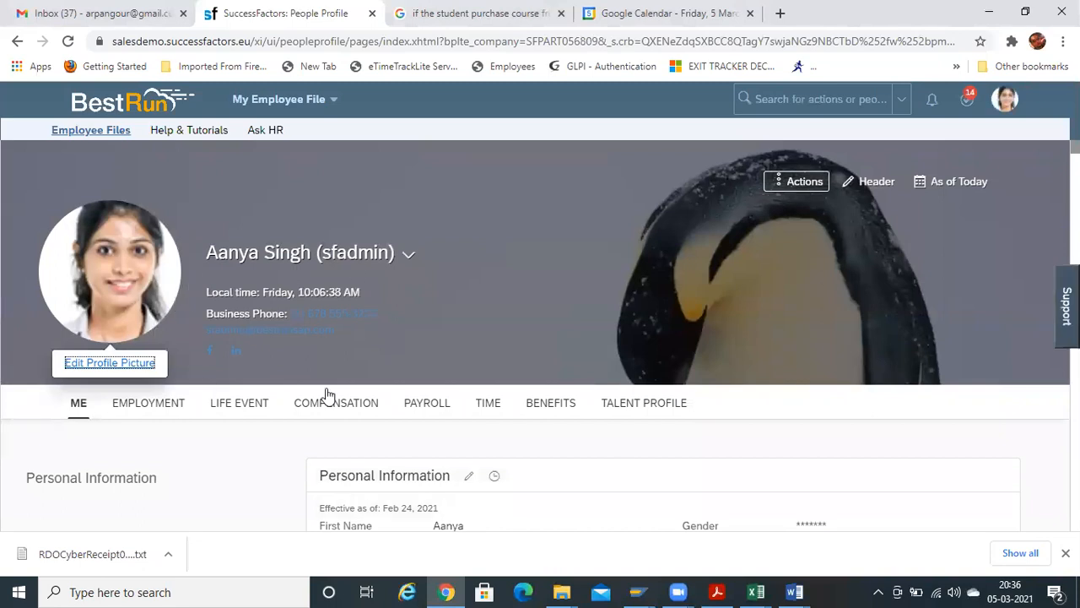
Return to the Word notes, extend the second item to "Public Profile – Configure people profile" and start a third item.
{"action": "key", "text": "alt+Tab"}
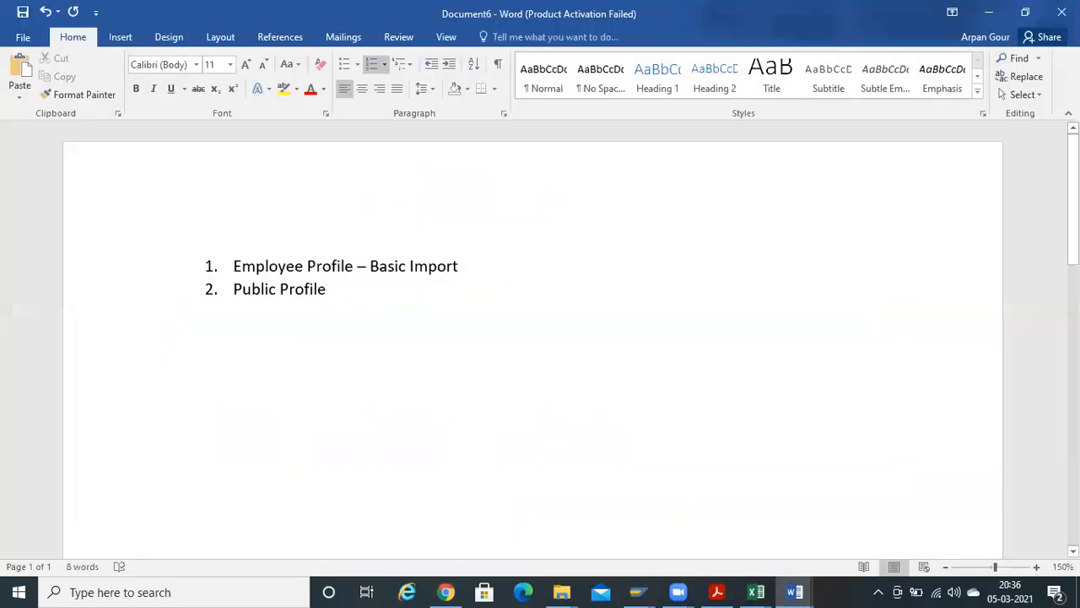
{"action": "type", "text": "- Con"}
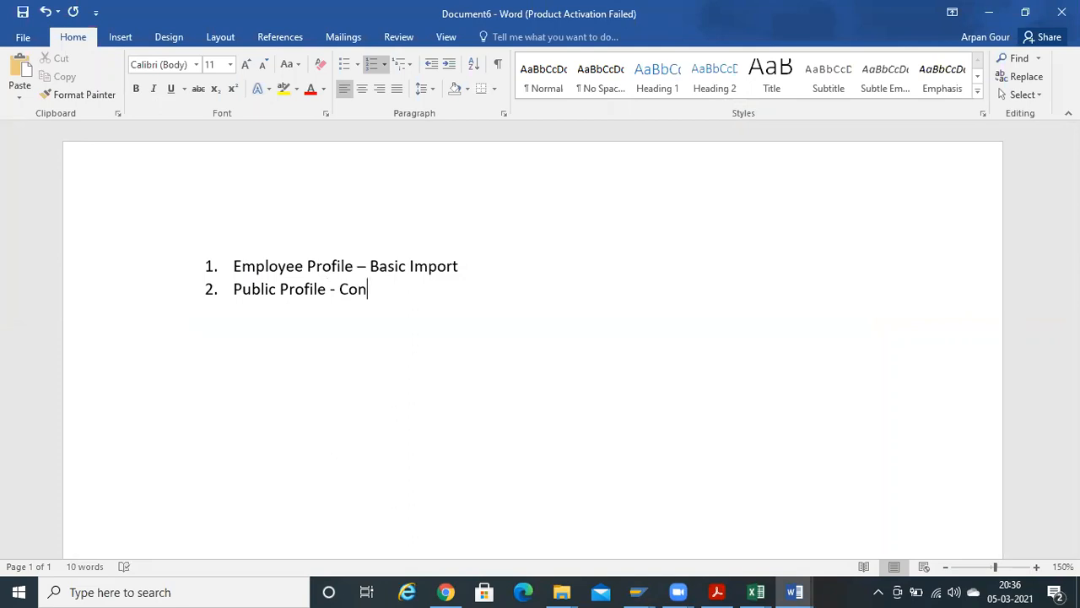
{"action": "key", "text": "alt+Tab"}
{"action": "key", "text": "alt+Tab"}
{"action": "type", "text": "fi"}
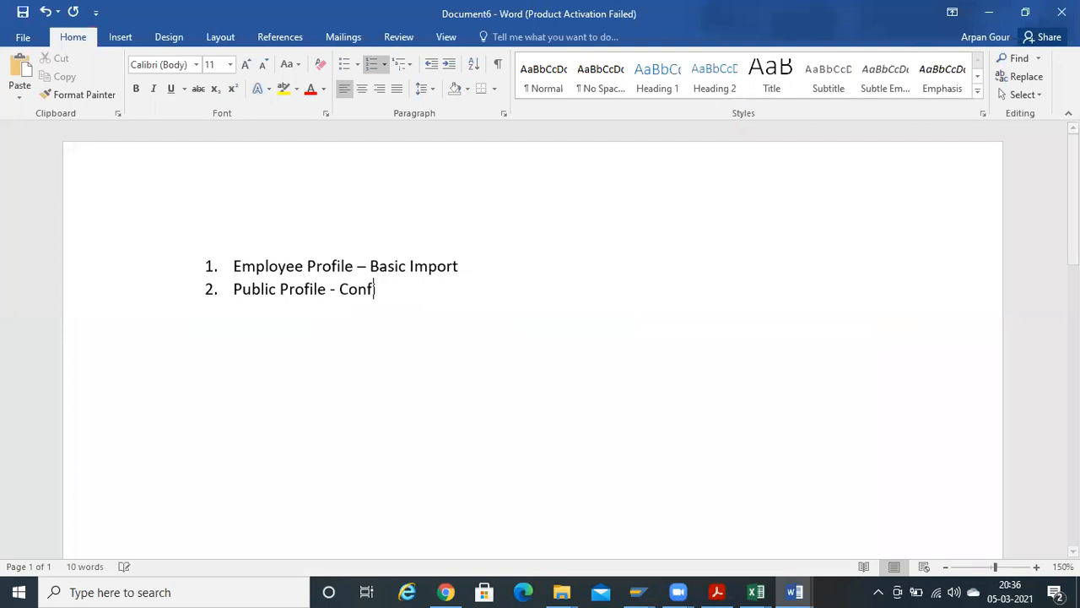
{"action": "type", "text": "gure"}
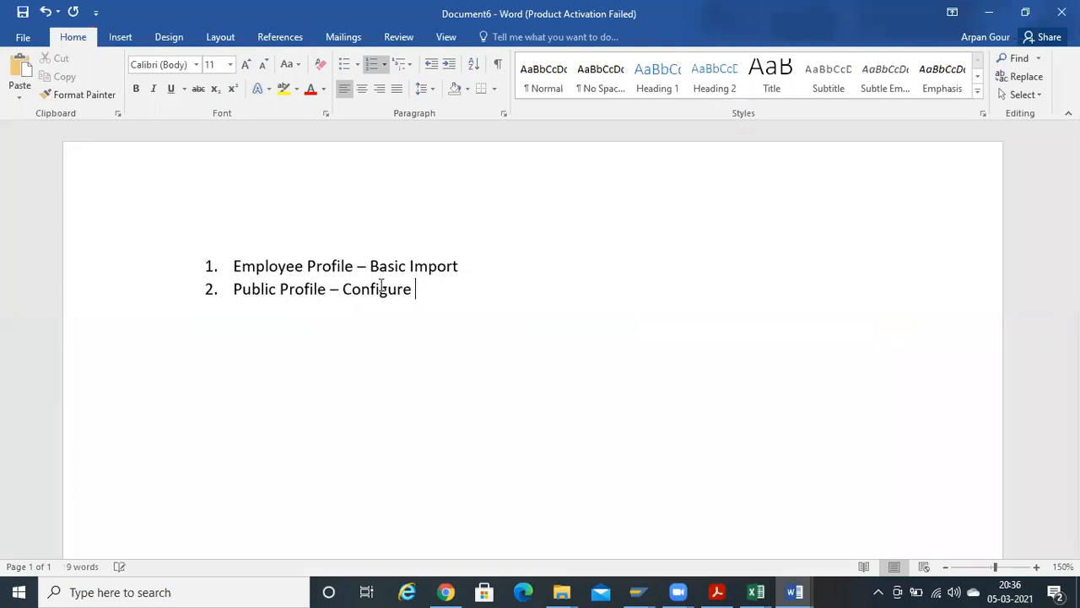
{"action": "key", "text": "alt+Tab"}
{"action": "key", "text": "alt+Tab"}
{"action": "type", "text": "people profile"}
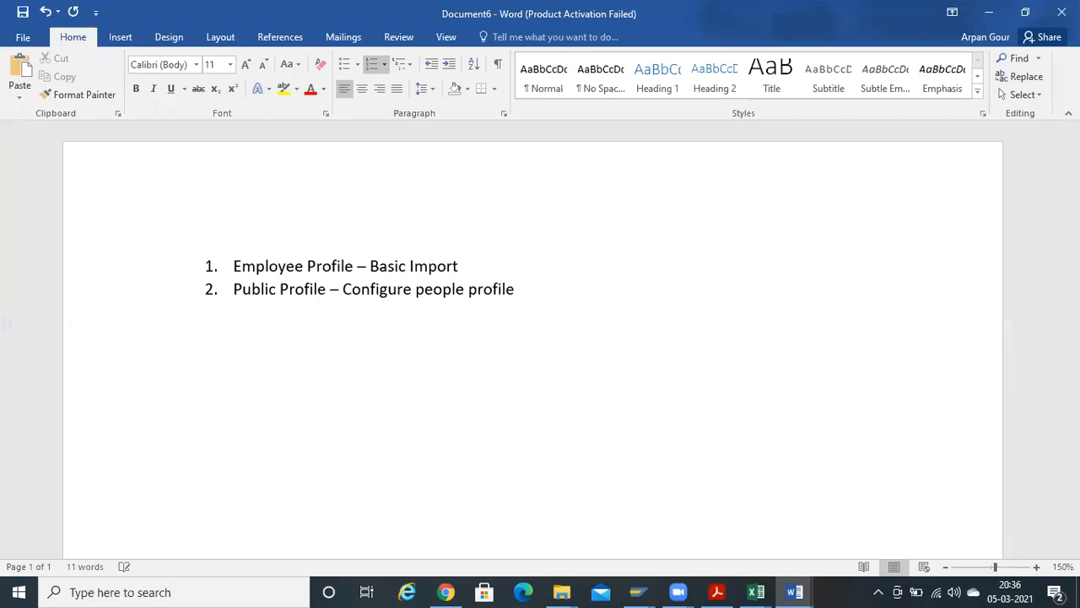
{"action": "key", "text": "Return"}
Switch to the browser and open Configure People Profile in a duplicate of the employee file's tab.
{"action": "key", "text": "alt+Tab"}
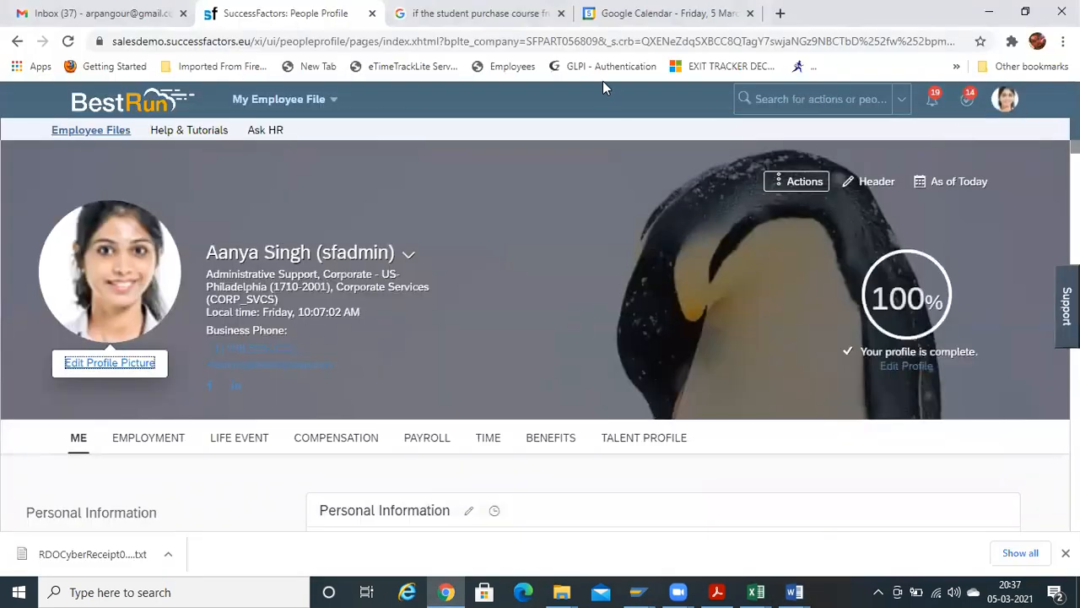
{"action": "right_click", "coordinate": [217, 15]}
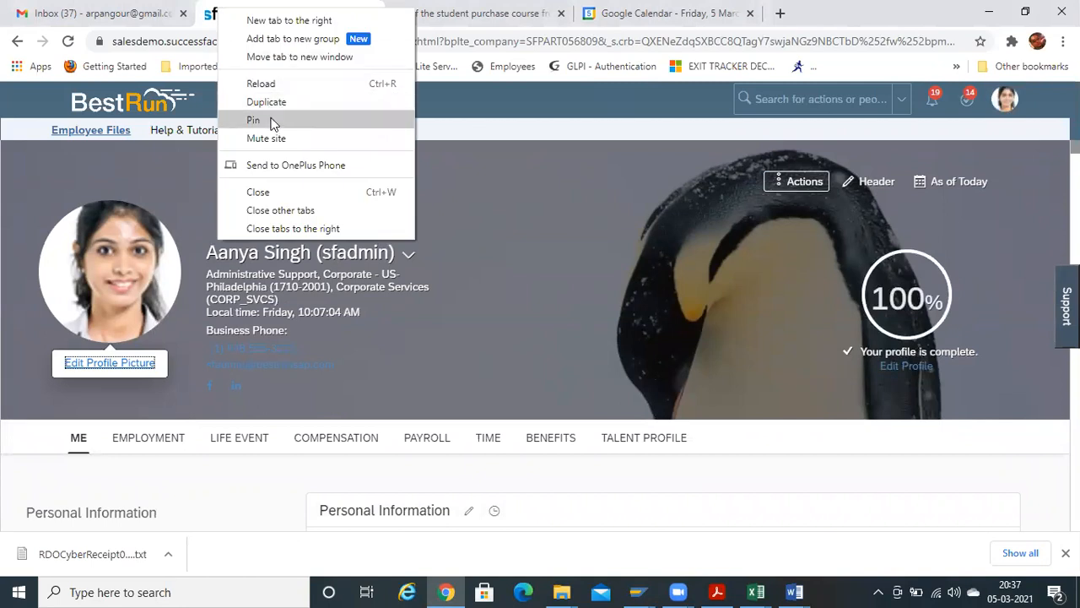
{"action": "key", "text": "Escape"}
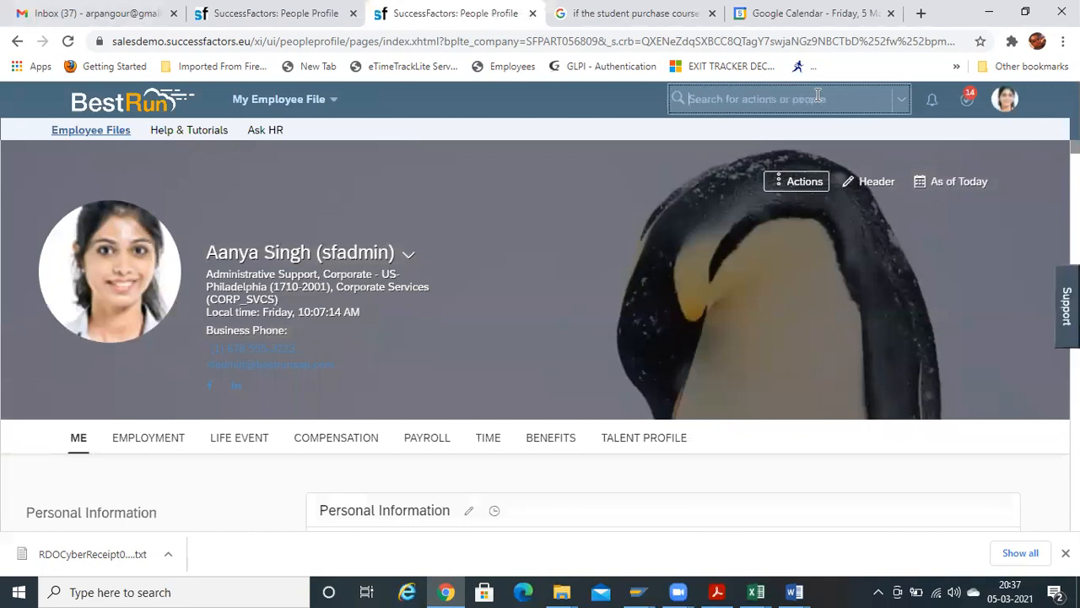
{"action": "left_click", "coordinate": [814, 99]}
{"action": "type", "text": "conf"}
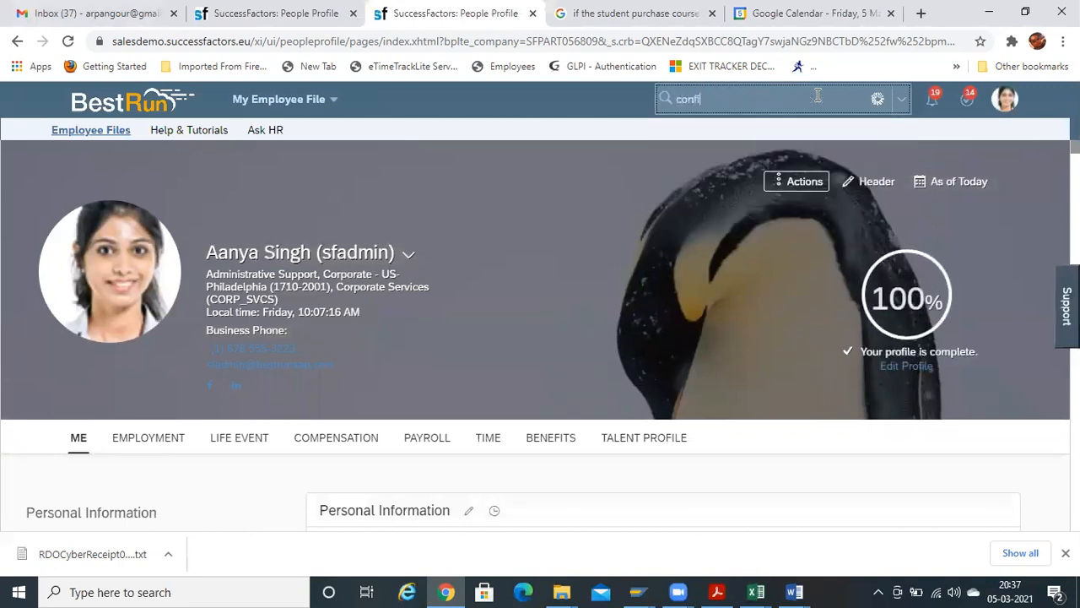
{"action": "type", "text": "igure people"}
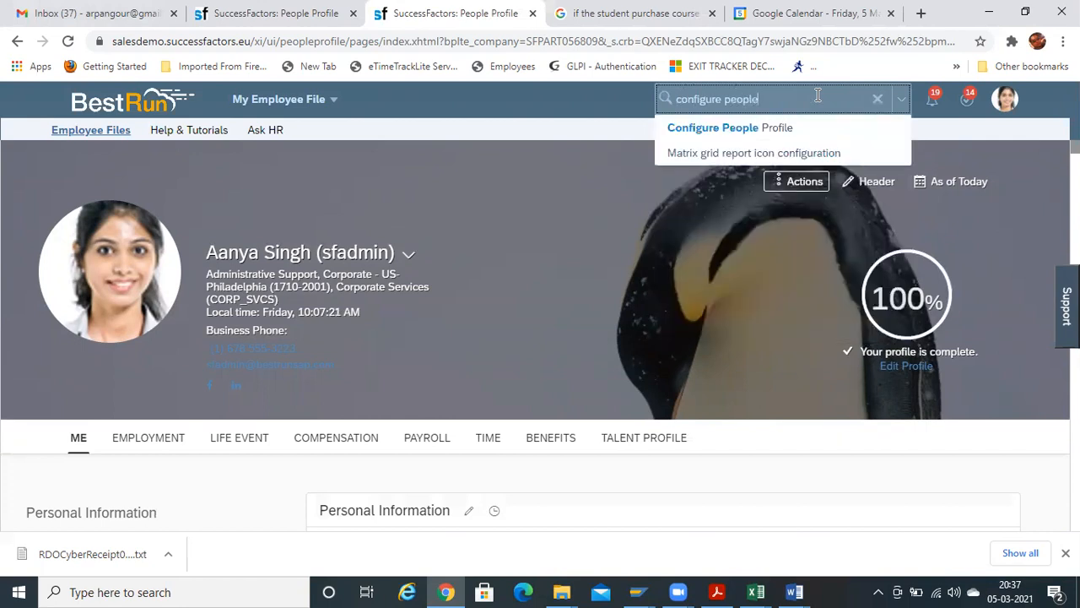
{"action": "left_click", "coordinate": [784, 129]}
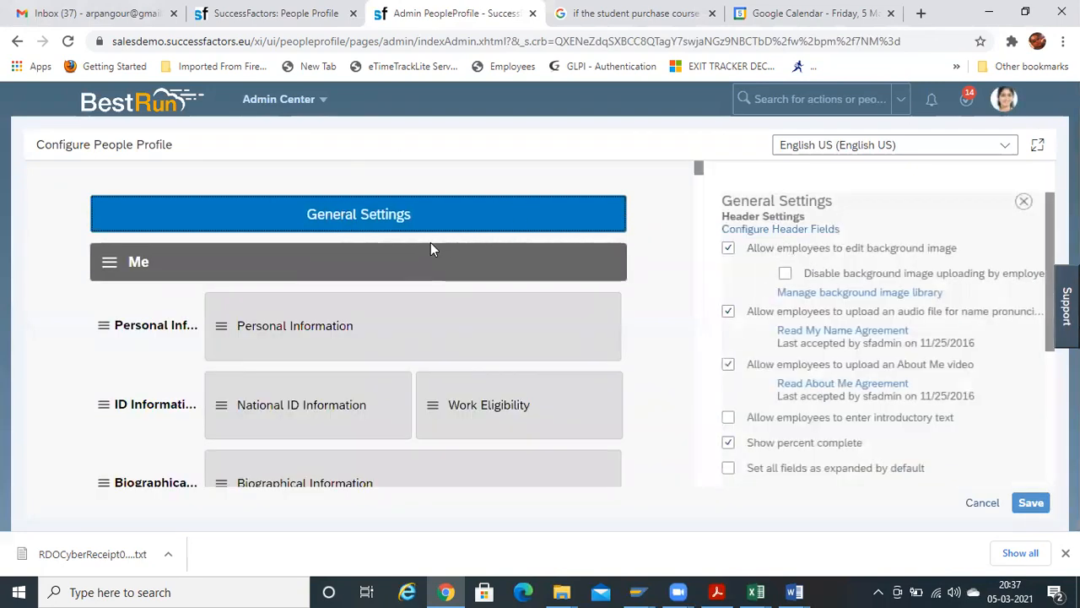
Open Configure Header Fields from the General Settings and compare the selected fields with the header of the employee file.
{"action": "left_click", "coordinate": [784, 233]}
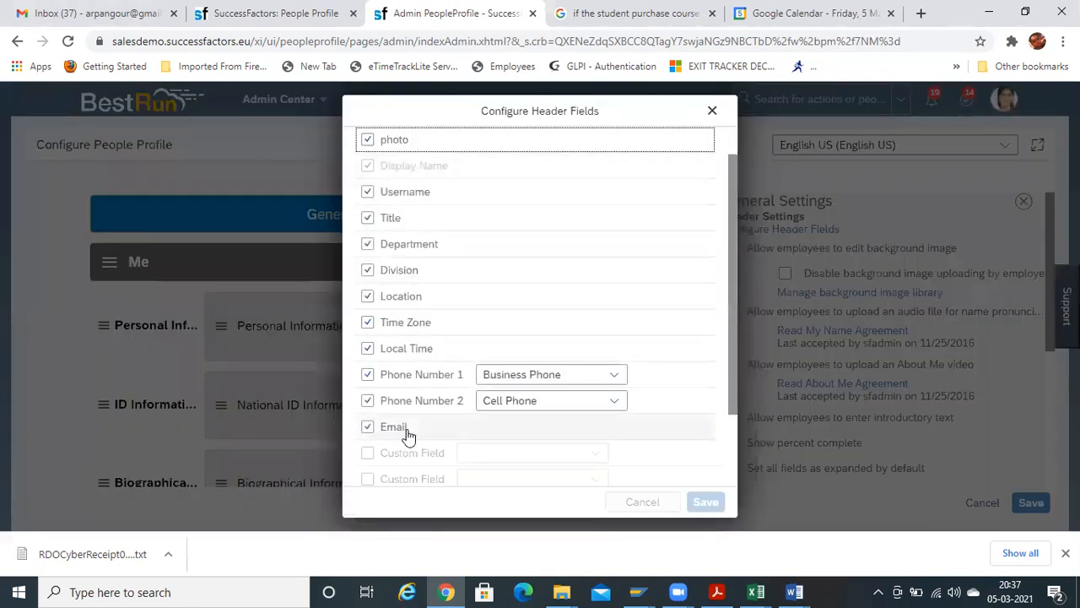
{"action": "key", "text": "alt+Tab"}
{"action": "key", "text": "alt+Tab"}
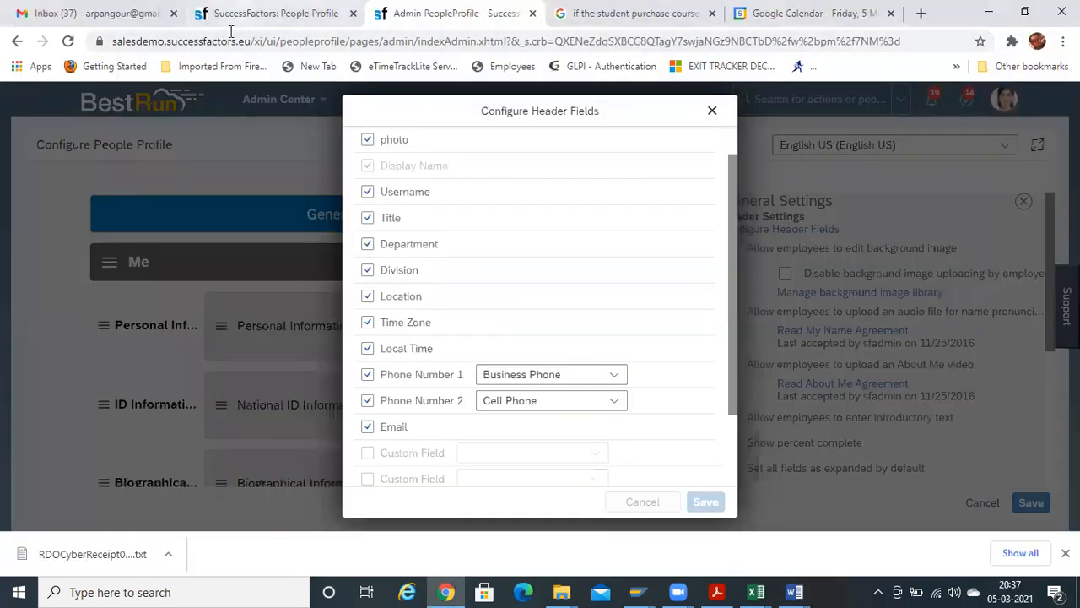
{"action": "left_click", "coordinate": [270, 14]}
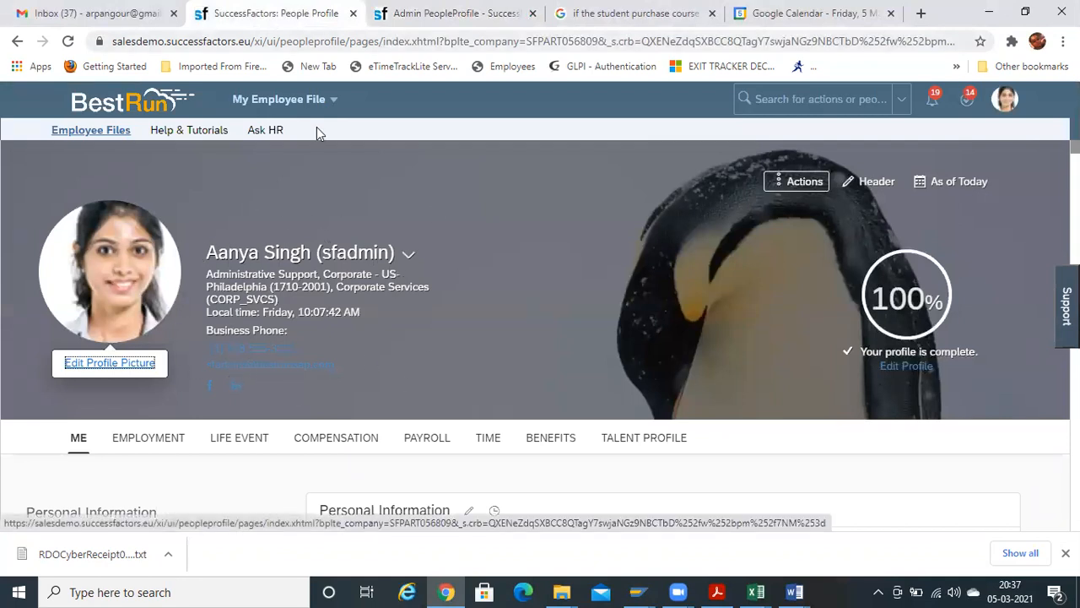
{"action": "key", "text": "ctrl+Tab"}
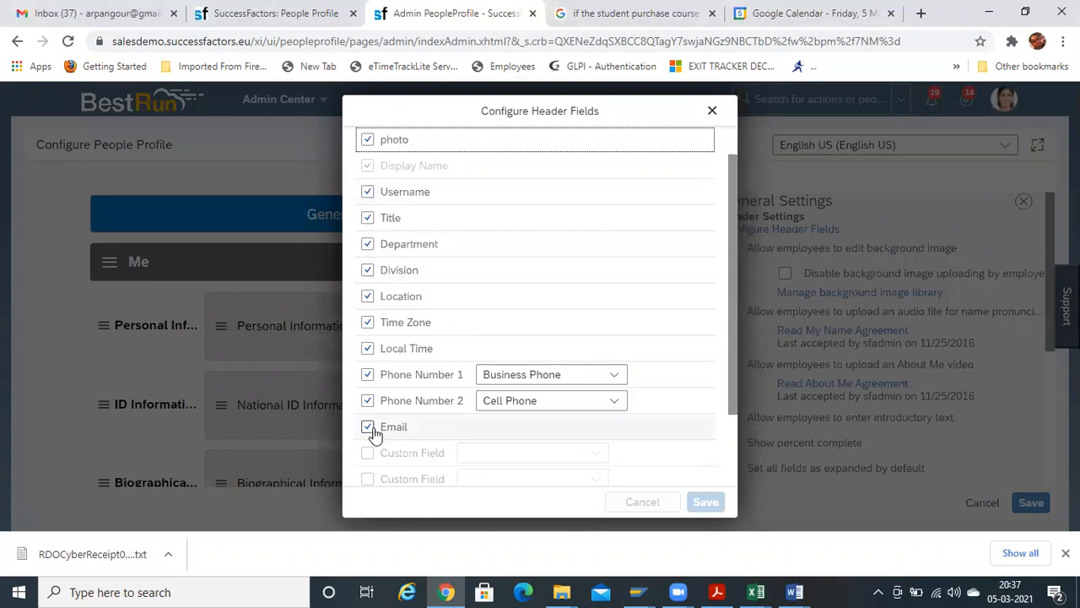
Review the complete list of header fields, including the custom fields and social networks, and close it without changes.
{"action": "left_click_drag", "start_coordinate": [732, 297], "coordinate": [728, 373]}
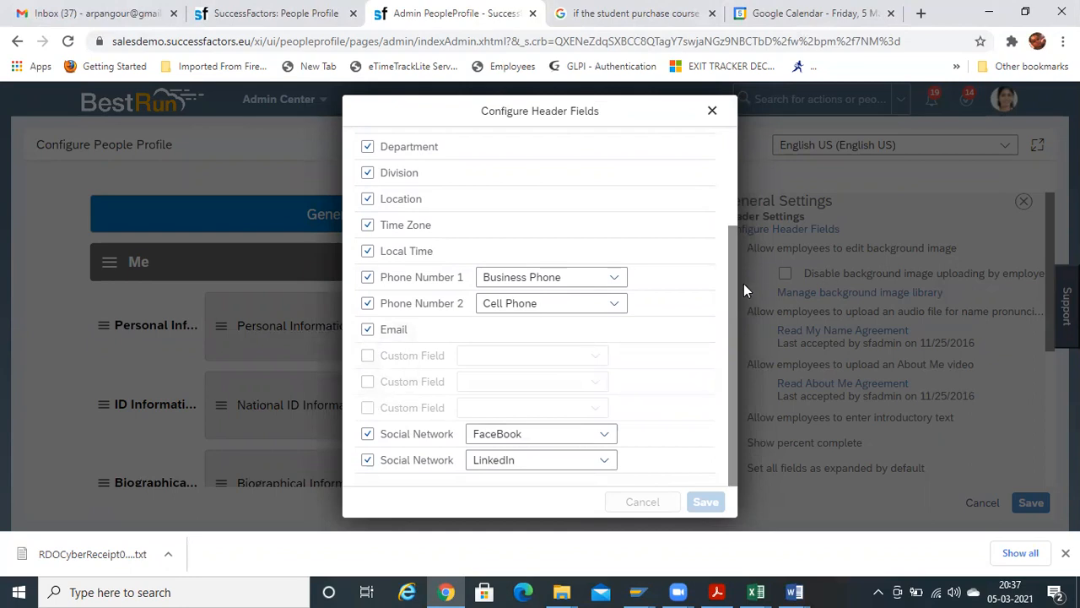
{"action": "left_click_drag", "start_coordinate": [737, 284], "coordinate": [731, 143]}
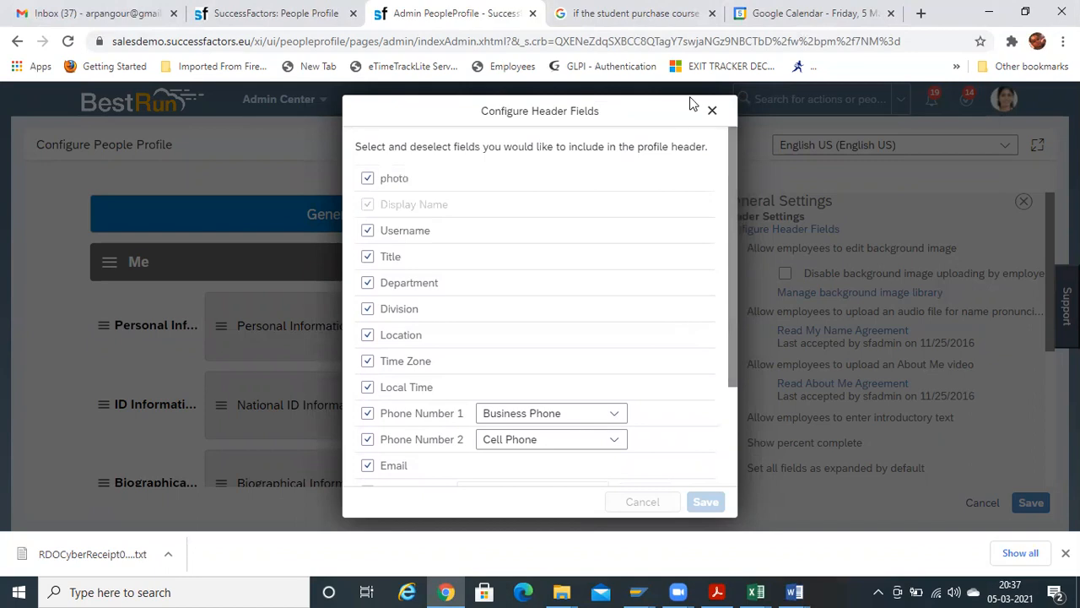
{"action": "left_click", "coordinate": [713, 110]}
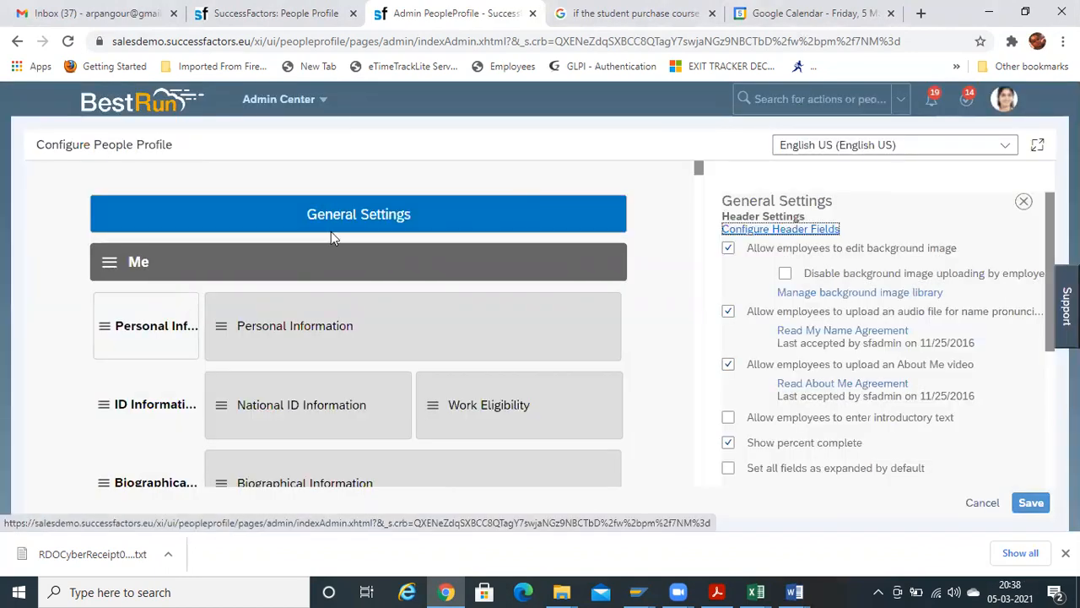
{"action": "left_click", "coordinate": [779, 229]}
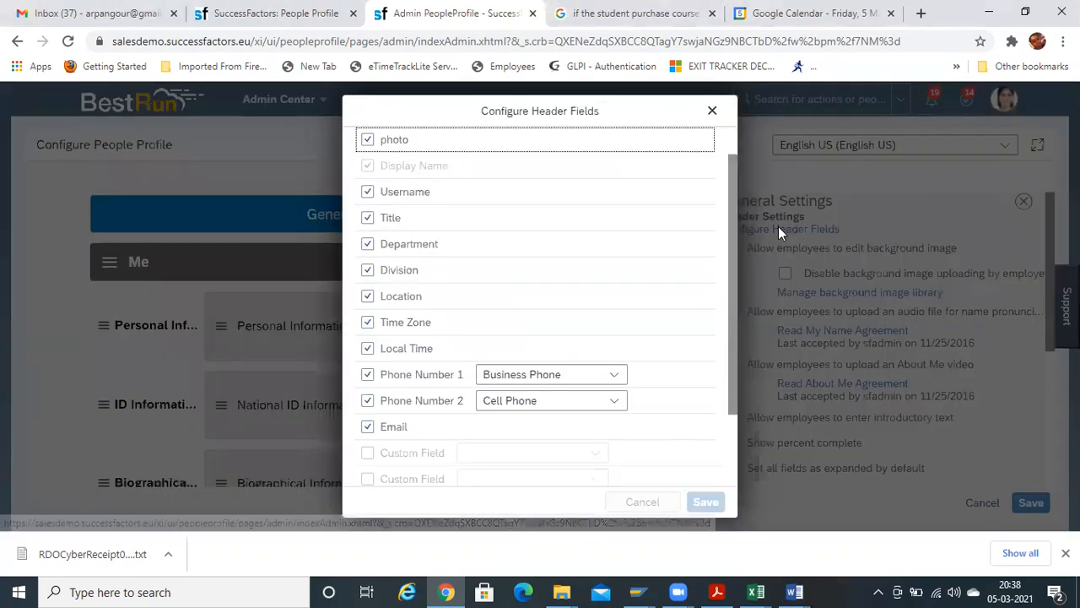
{"action": "left_click_drag", "start_coordinate": [732, 282], "coordinate": [728, 357]}
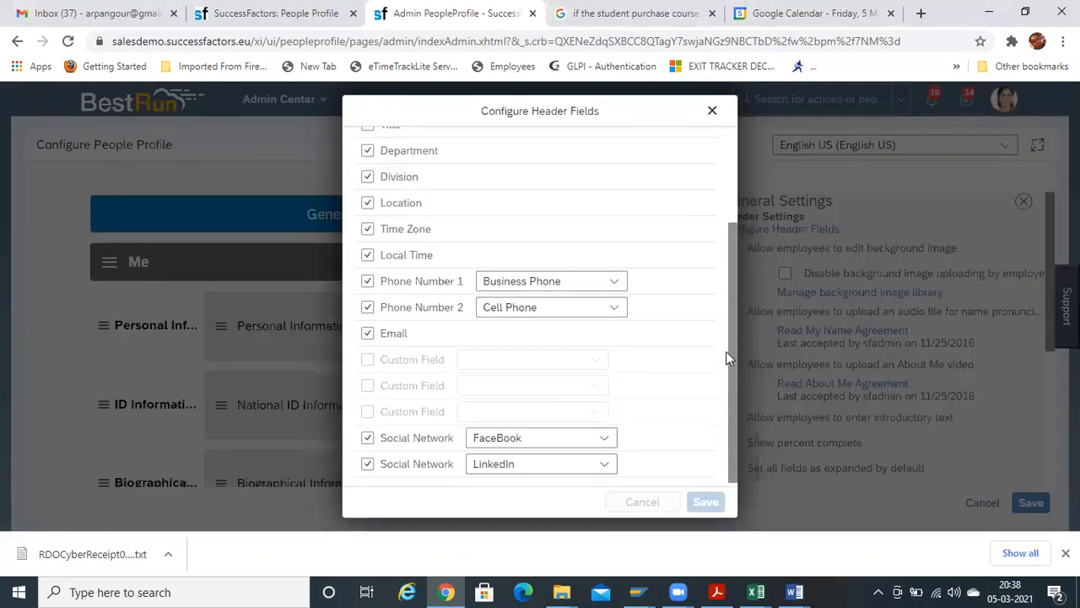
{"action": "left_click", "coordinate": [709, 112]}
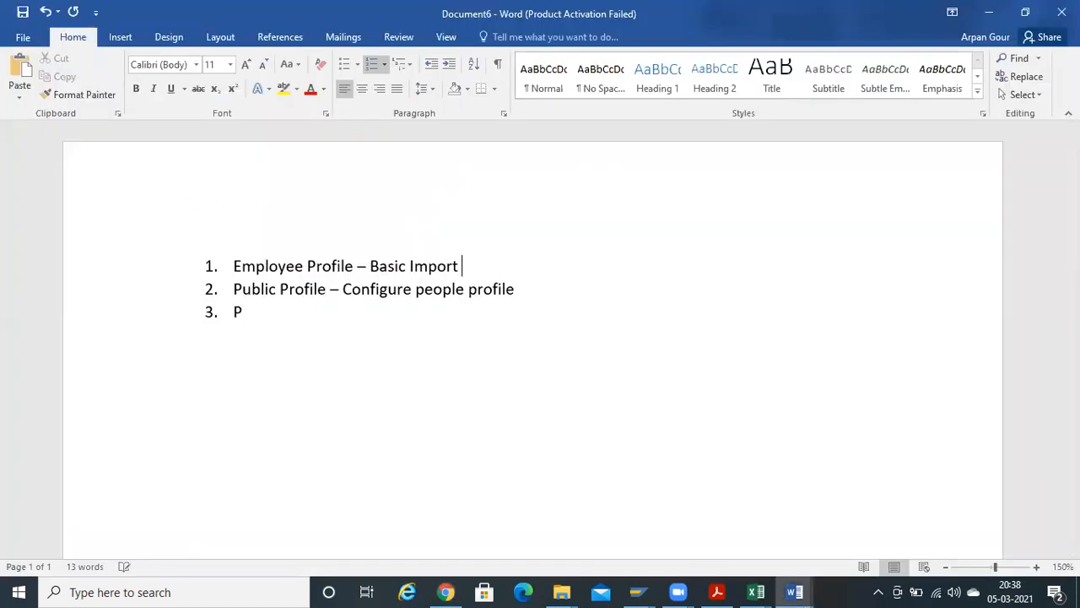
Extend the first item of the Word notes with "– 15 custom fields" after "Basic Import".
{"action": "type", "text": "- 15 custo"}
{"action": "type", "text": "me"}
{"action": "type", "text": "l"}
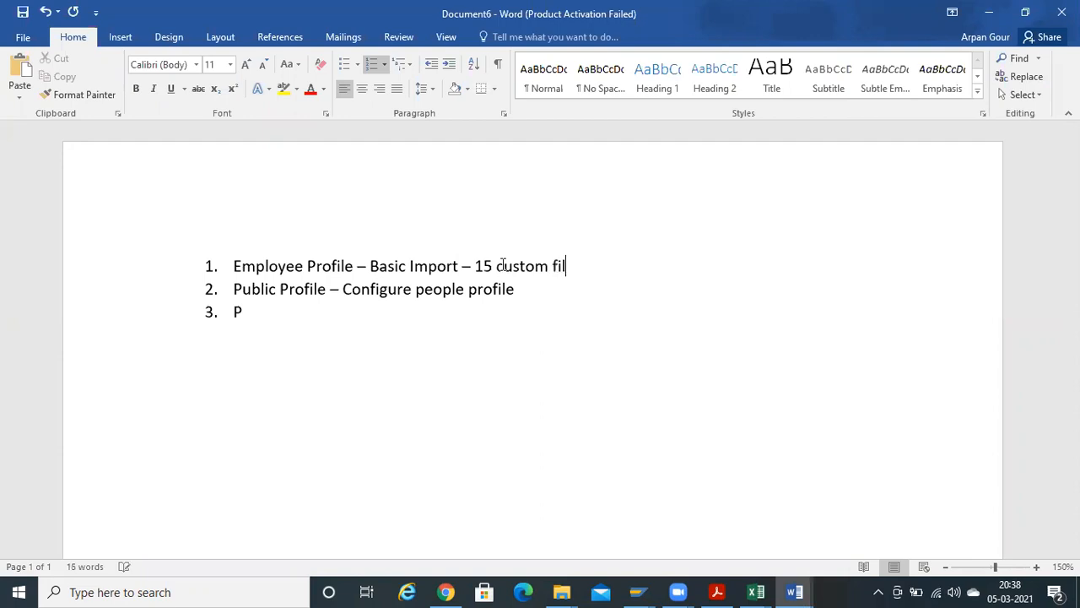
{"action": "key", "text": "BackSpace"}
{"action": "type", "text": "elds"}
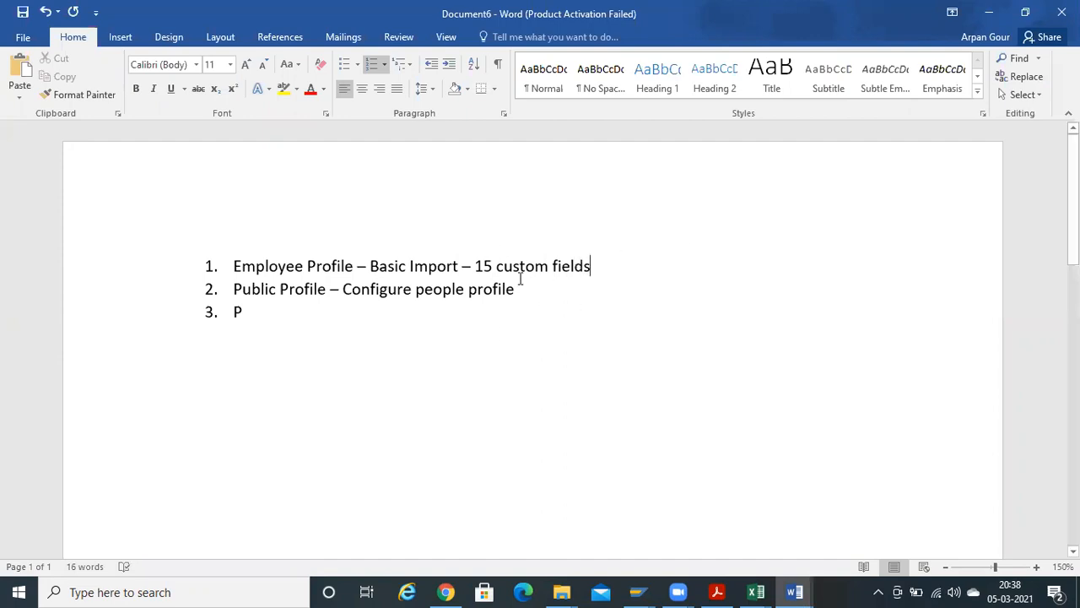
Add "– HRIS sync in provisioning" to the end of the first list item.
{"action": "left_click", "coordinate": [596, 266]}
{"action": "left_click_drag", "start_coordinate": [226, 265], "coordinate": [337, 264]}
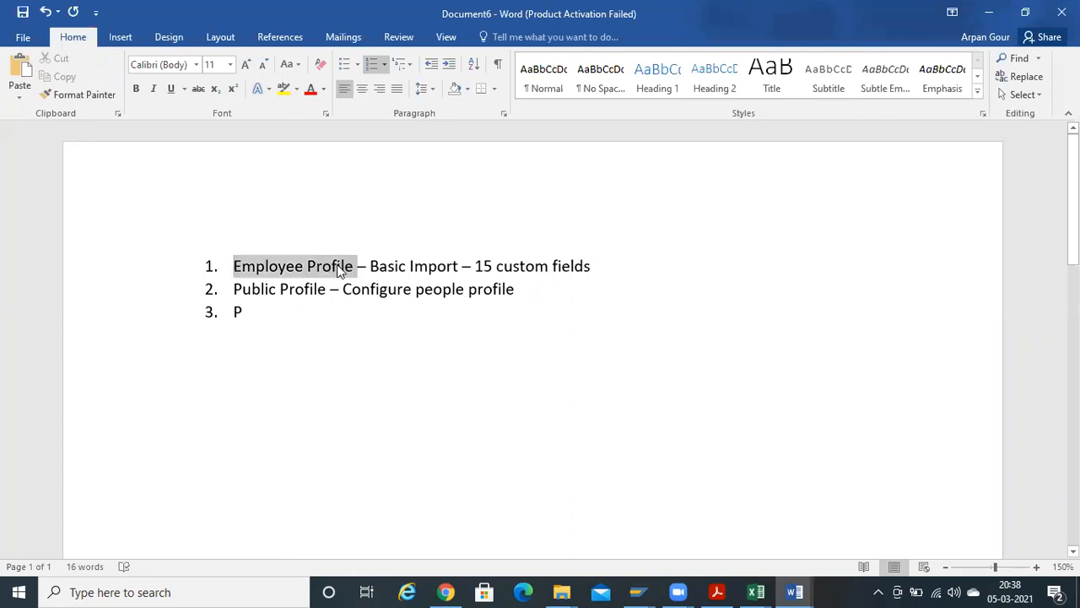
{"action": "left_click", "coordinate": [614, 258]}
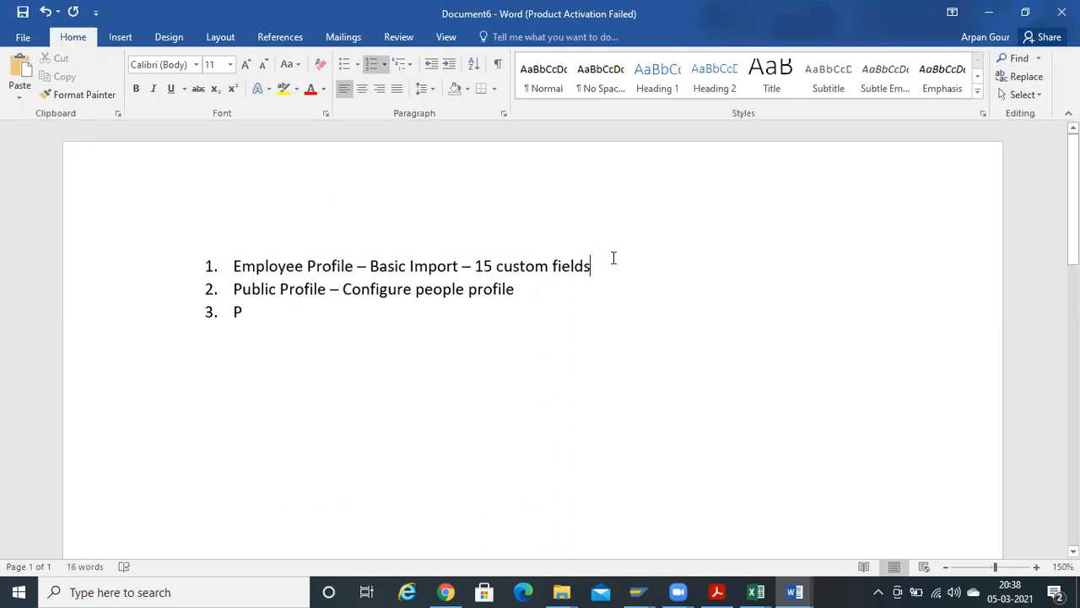
{"action": "type", "text": "- HR"}
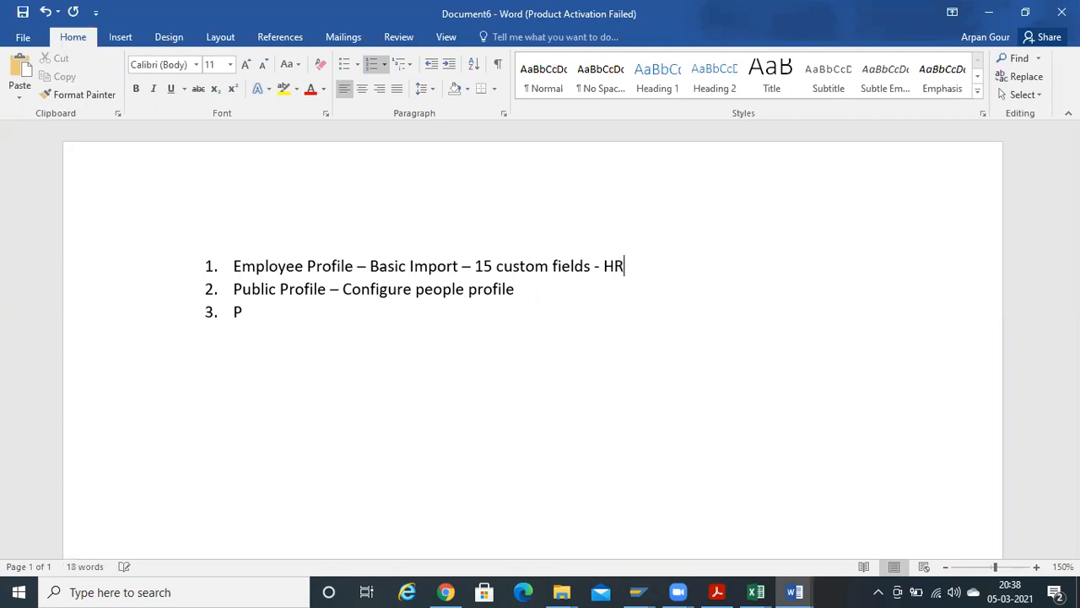
{"action": "type", "text": "IS sync in pro"}
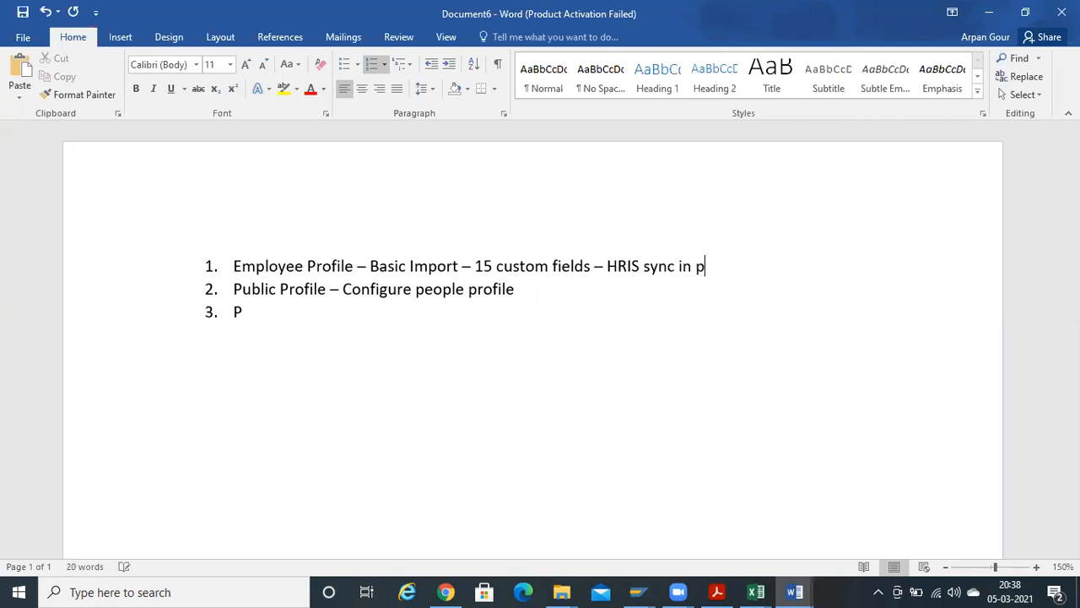
{"action": "type", "text": "visioning"}
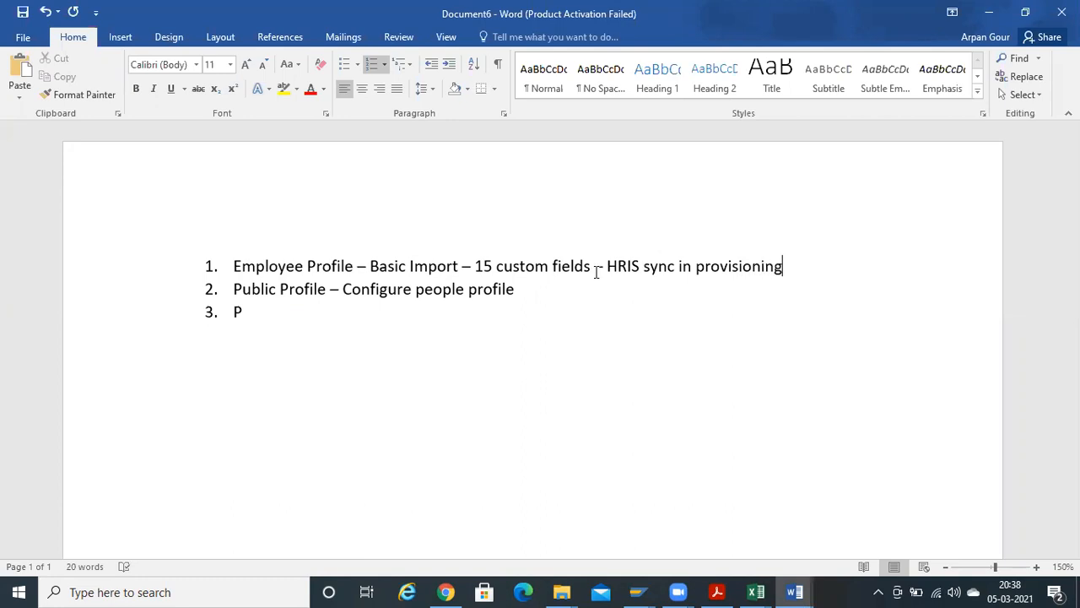
Point out the "HRIS sync in provisioning" and "15 custom fields" parts of the first item by selecting them in turn.
{"action": "left_click_drag", "start_coordinate": [605, 263], "coordinate": [767, 275]}
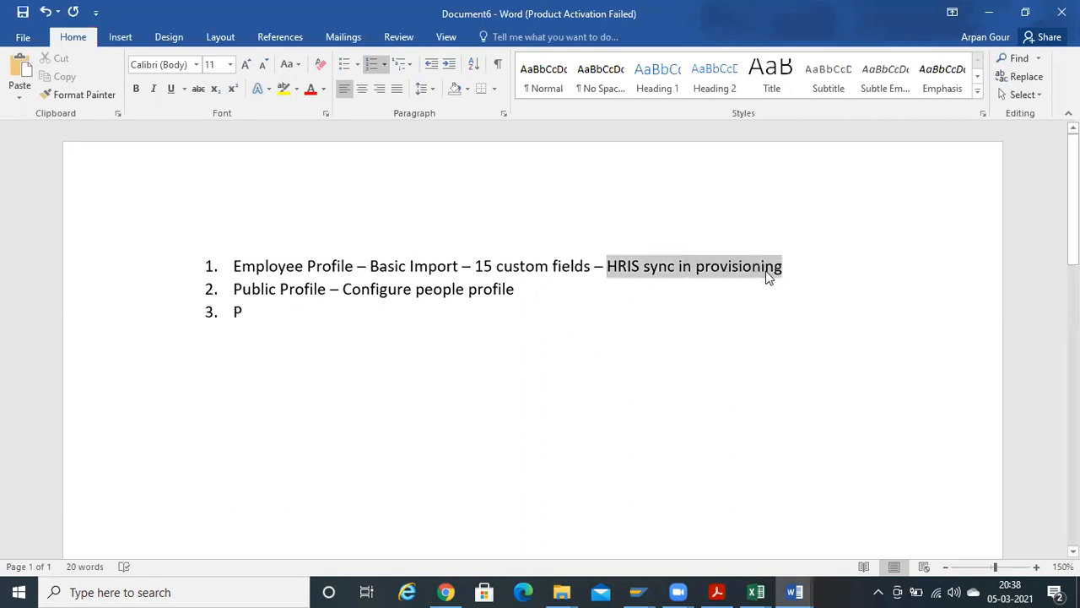
{"action": "left_click", "coordinate": [607, 267]}
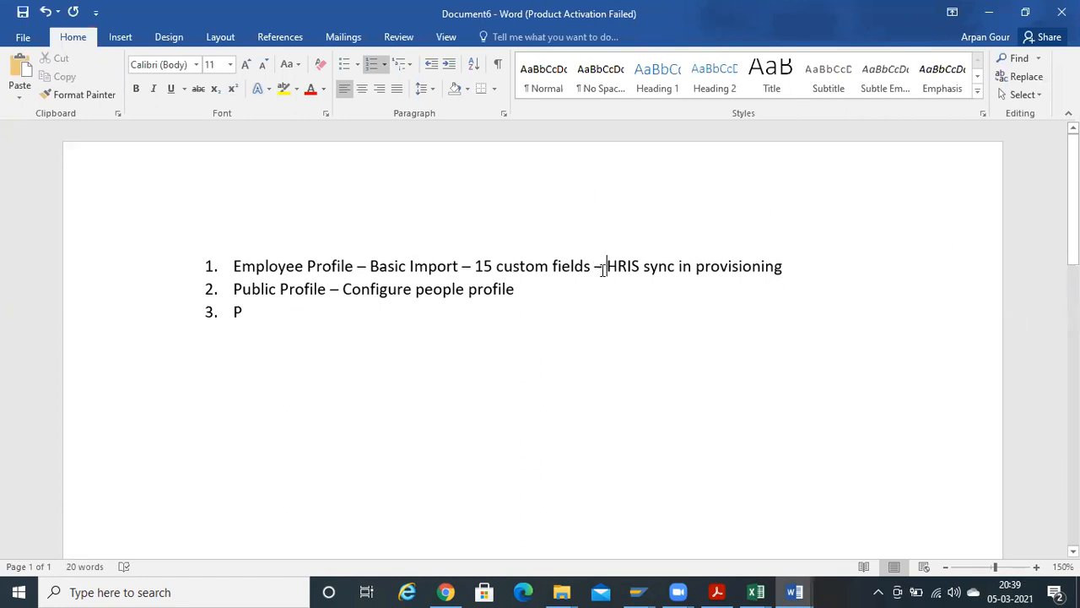
{"action": "left_click_drag", "start_coordinate": [607, 266], "coordinate": [769, 244]}
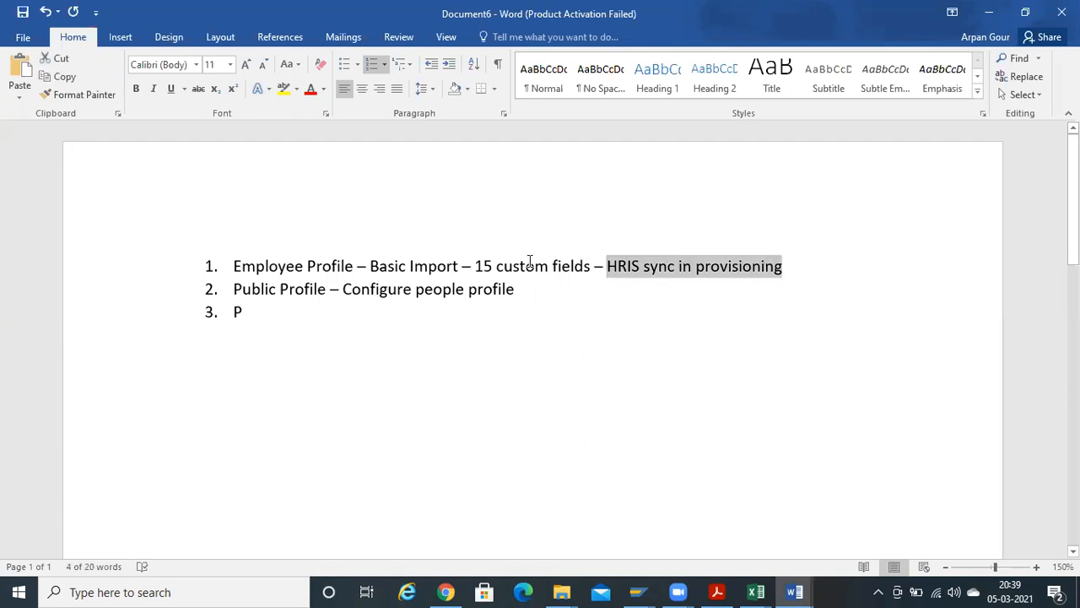
{"action": "left_click_drag", "start_coordinate": [475, 266], "coordinate": [582, 259]}
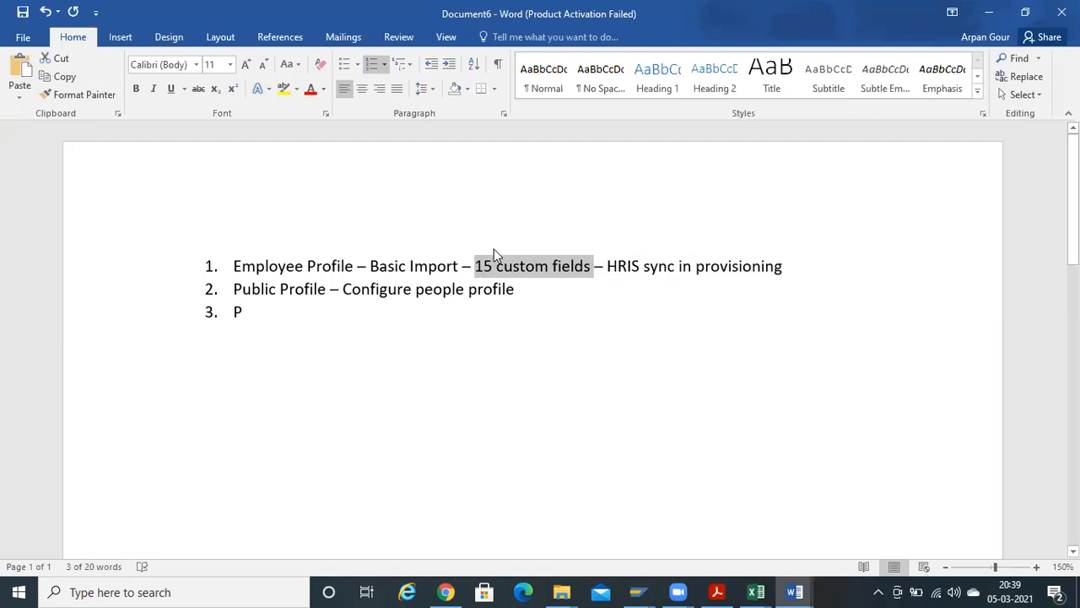
{"action": "left_click", "coordinate": [393, 264]}
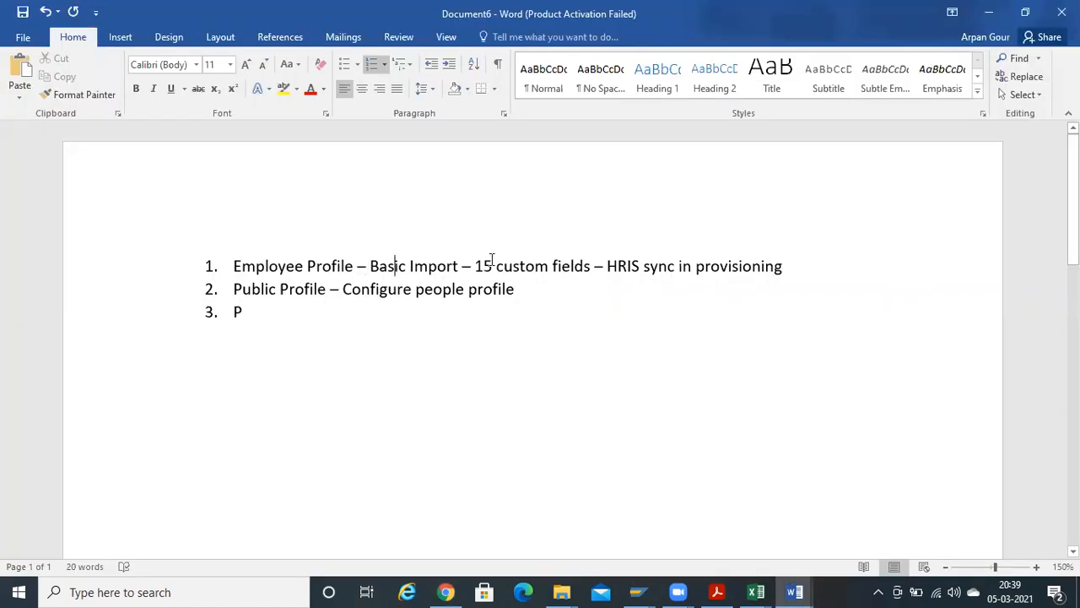
{"action": "left_click_drag", "start_coordinate": [476, 265], "coordinate": [579, 268]}
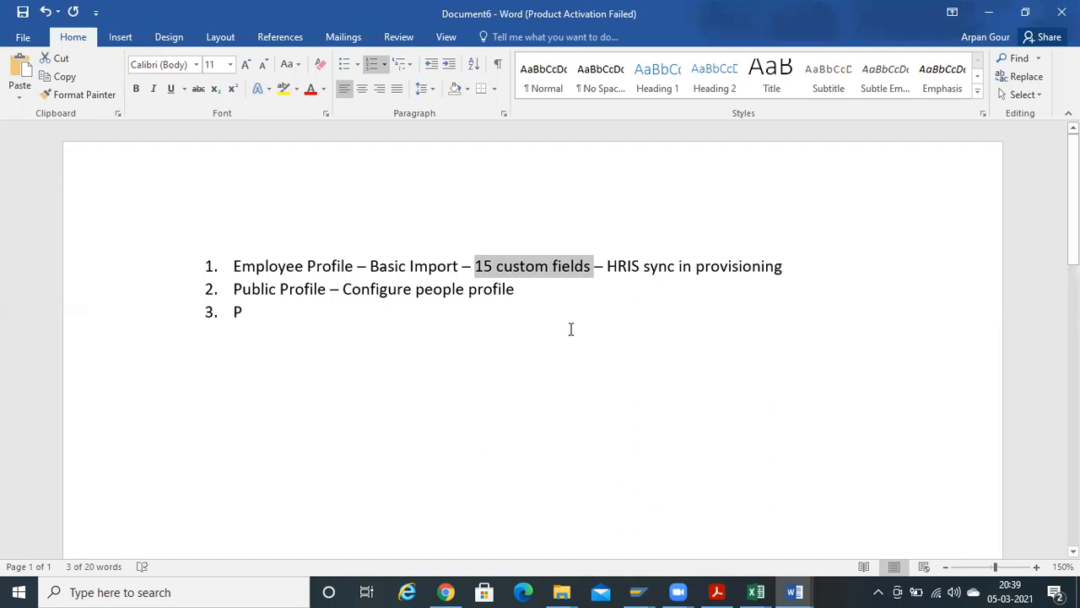
Switch to the browser and duplicate the Configure People Profile tab.
{"action": "key", "text": "alt+Tab"}
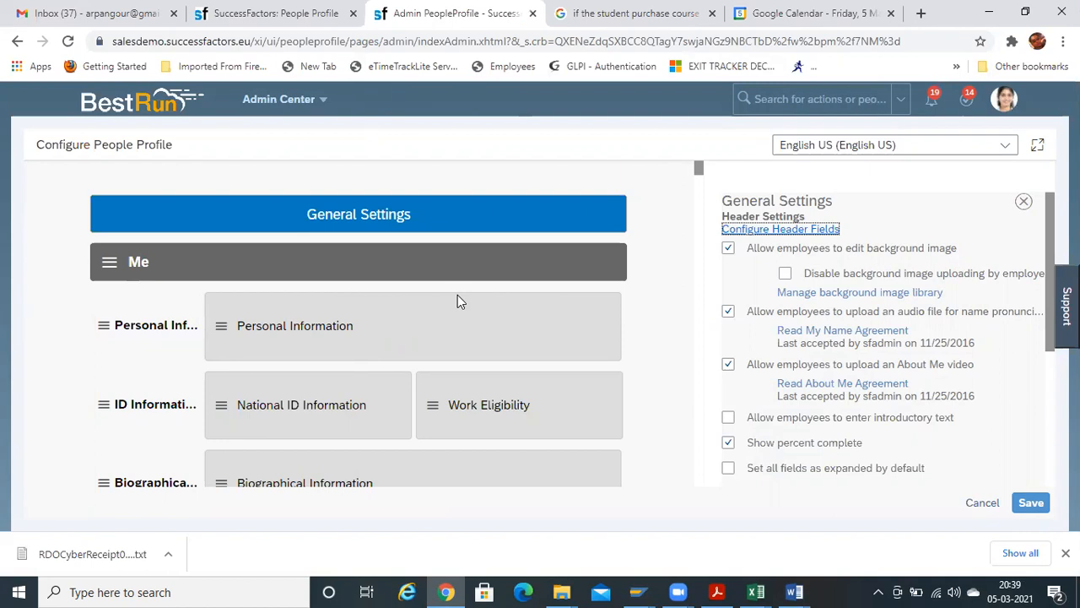
{"action": "key", "text": "alt+Tab"}
{"action": "key", "text": "alt+Tab"}
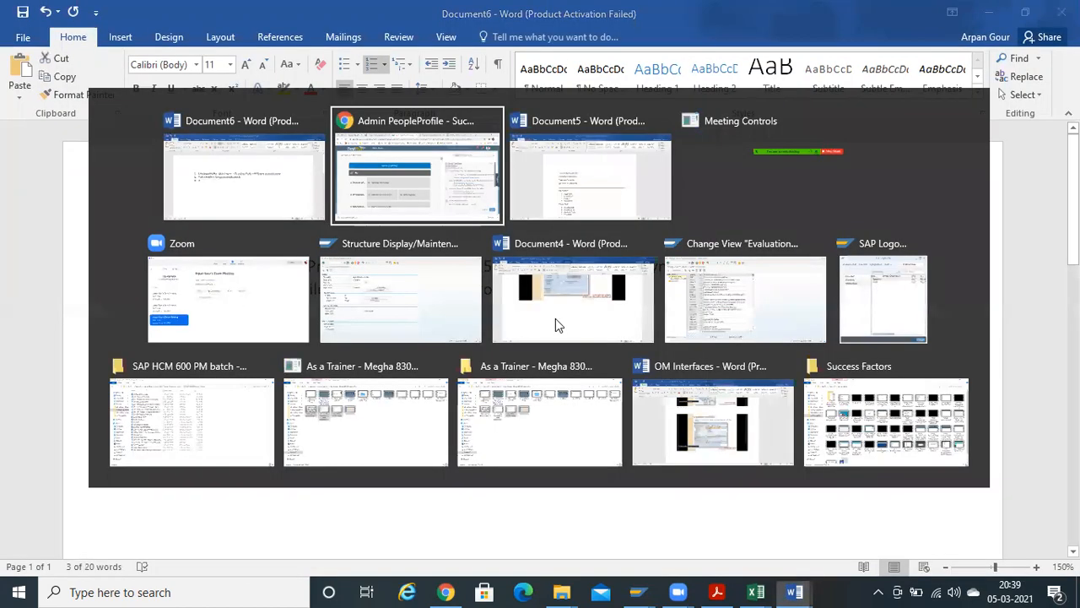
{"action": "left_click", "coordinate": [617, 6]}
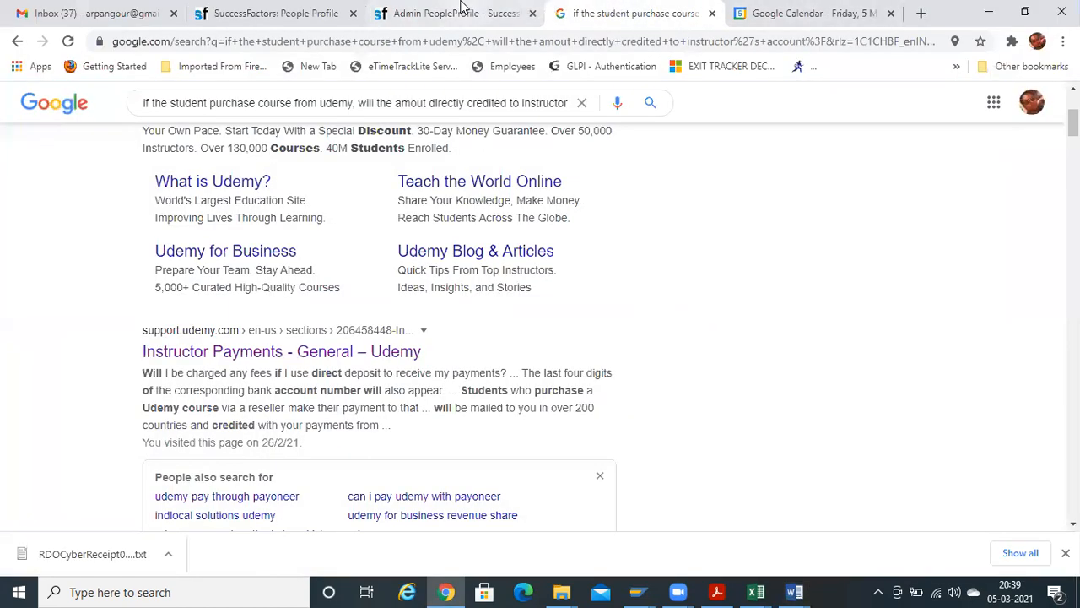
{"action": "left_click", "coordinate": [461, 10]}
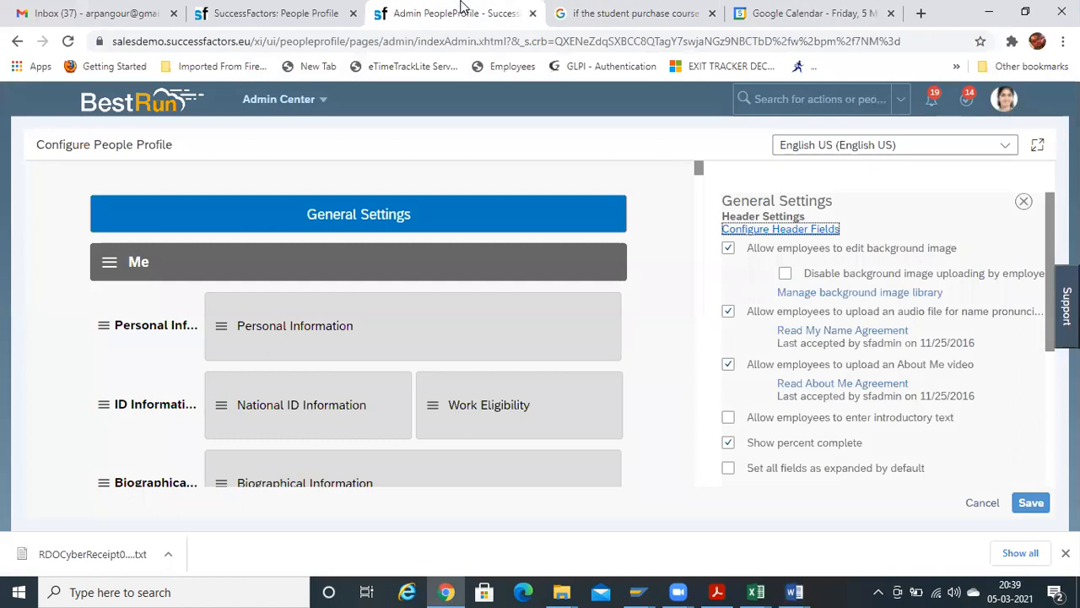
{"action": "right_click", "coordinate": [449, 12]}
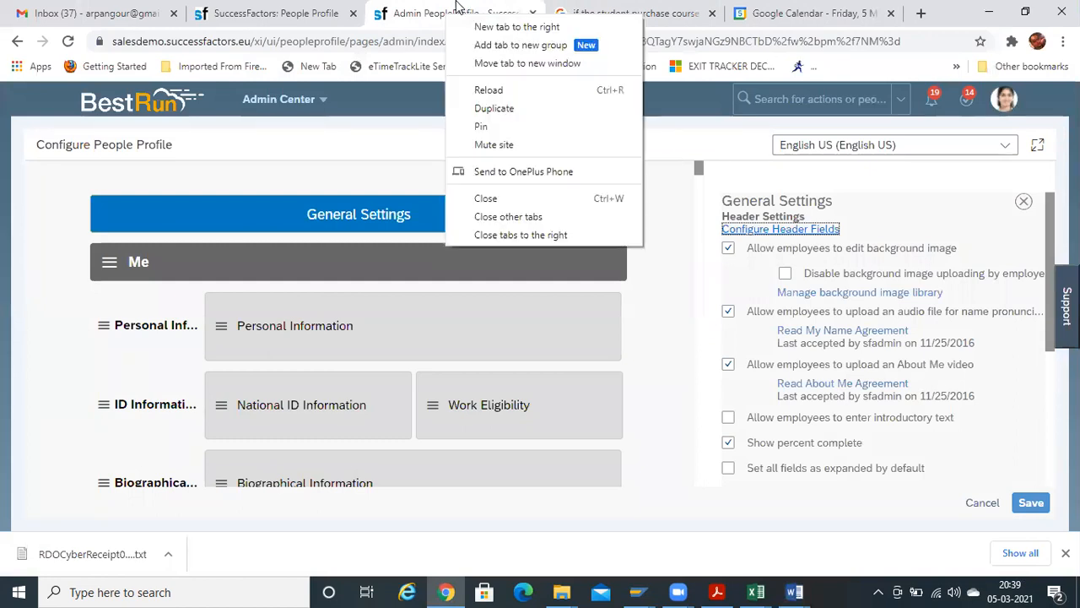
{"action": "left_click", "coordinate": [501, 110]}
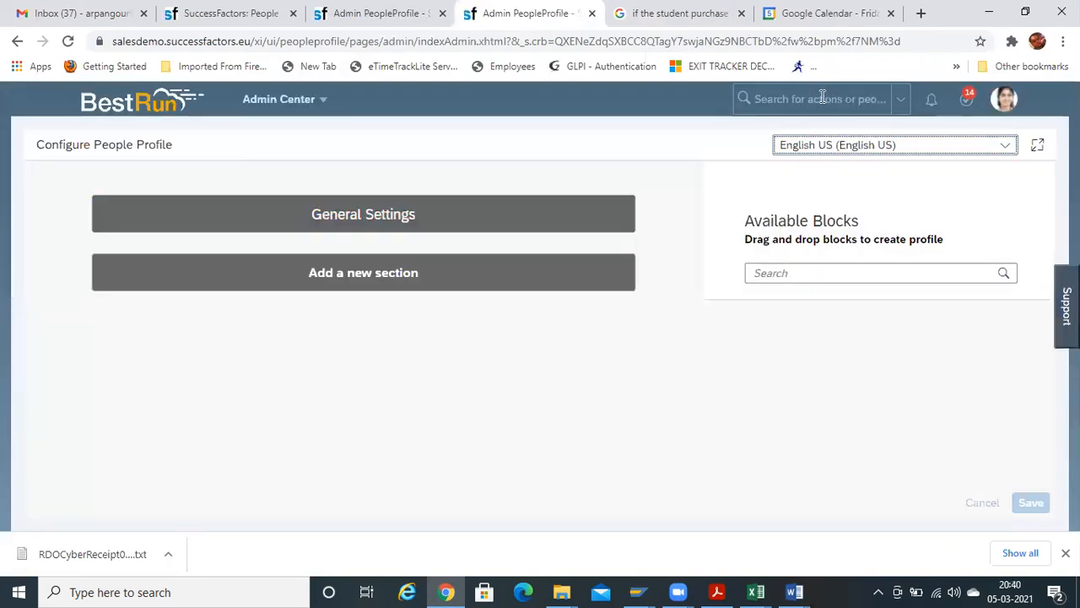
Search the actions for "manage business confi" in the duplicated tab and open the Business Configuration page.
{"action": "left_click", "coordinate": [823, 97]}
{"action": "type", "text": "manage busines"}
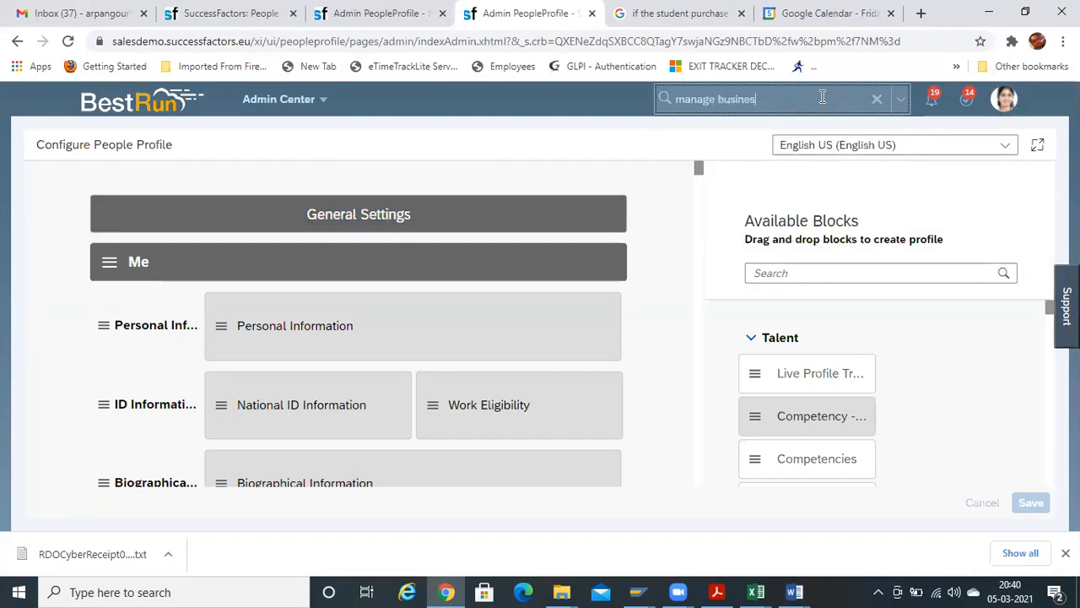
{"action": "type", "text": "s donfi"}
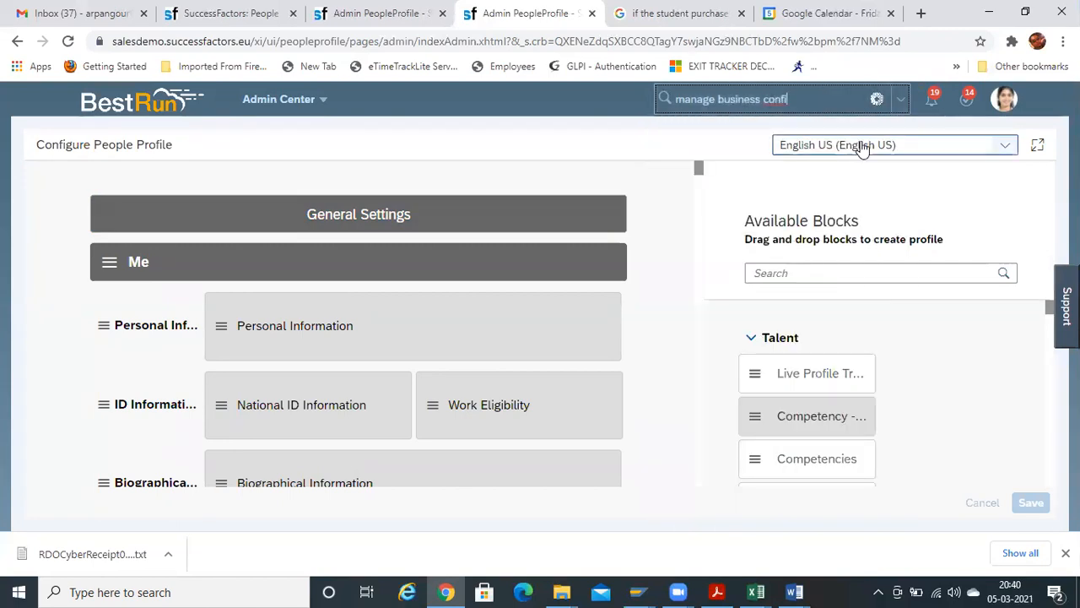
{"action": "left_click", "coordinate": [745, 153]}
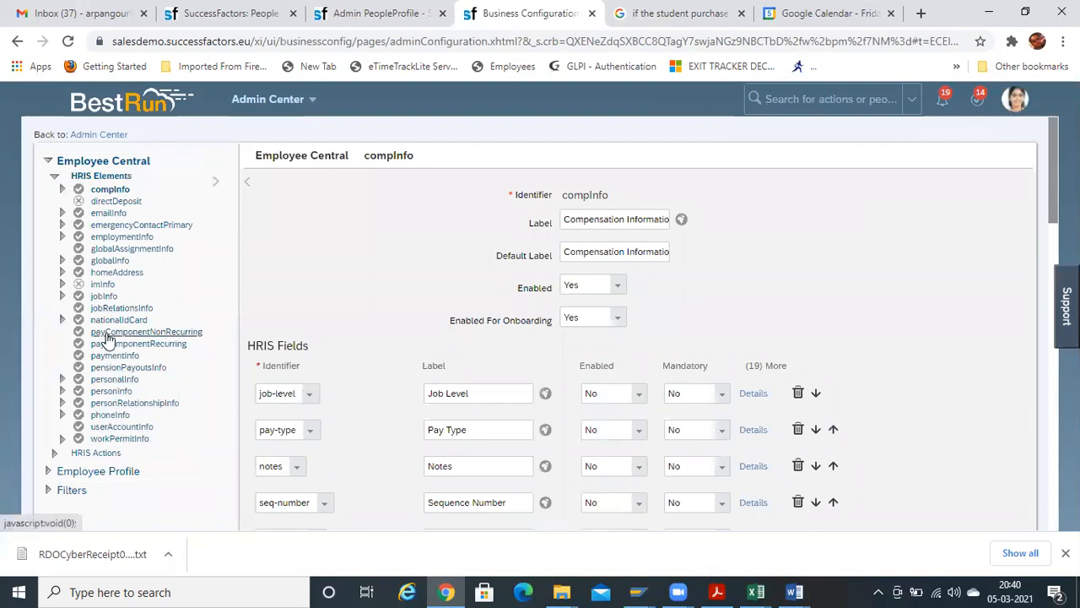
Open the jobInfo HRIS element and look through its fields for the division field.
{"action": "left_click", "coordinate": [101, 297]}
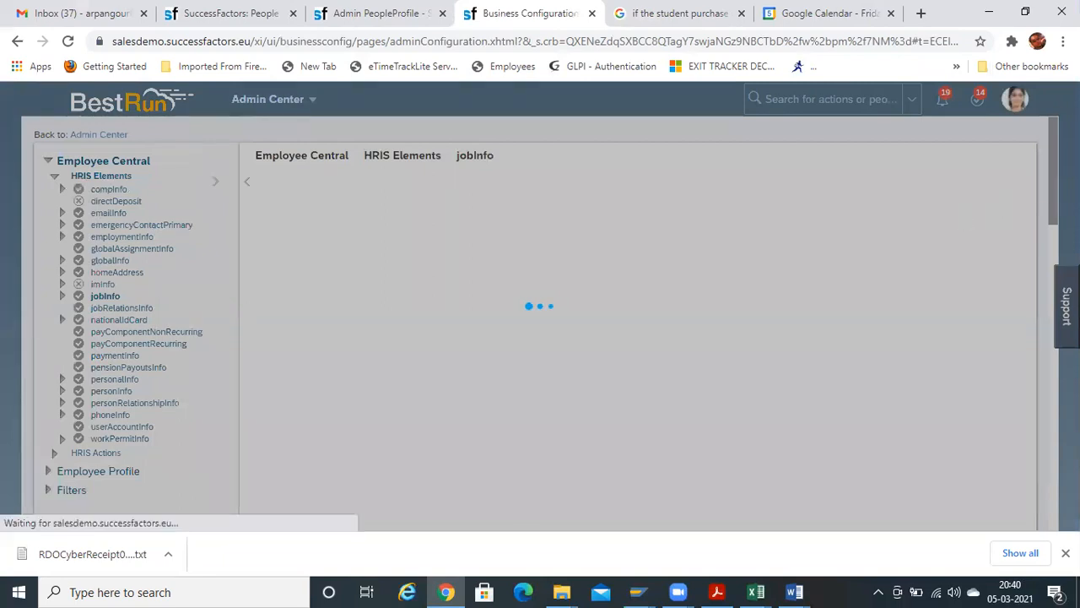
{"action": "scroll", "coordinate": [552, 323], "scroll_direction": "down", "scroll_amount": 10}
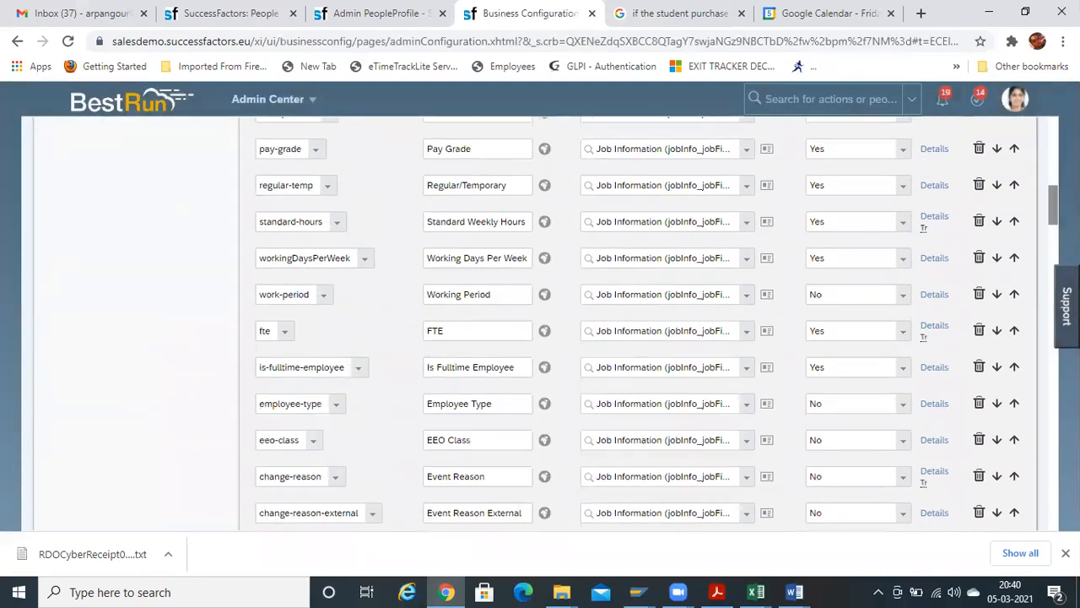
{"action": "scroll", "coordinate": [552, 323], "scroll_direction": "down", "scroll_amount": 4}
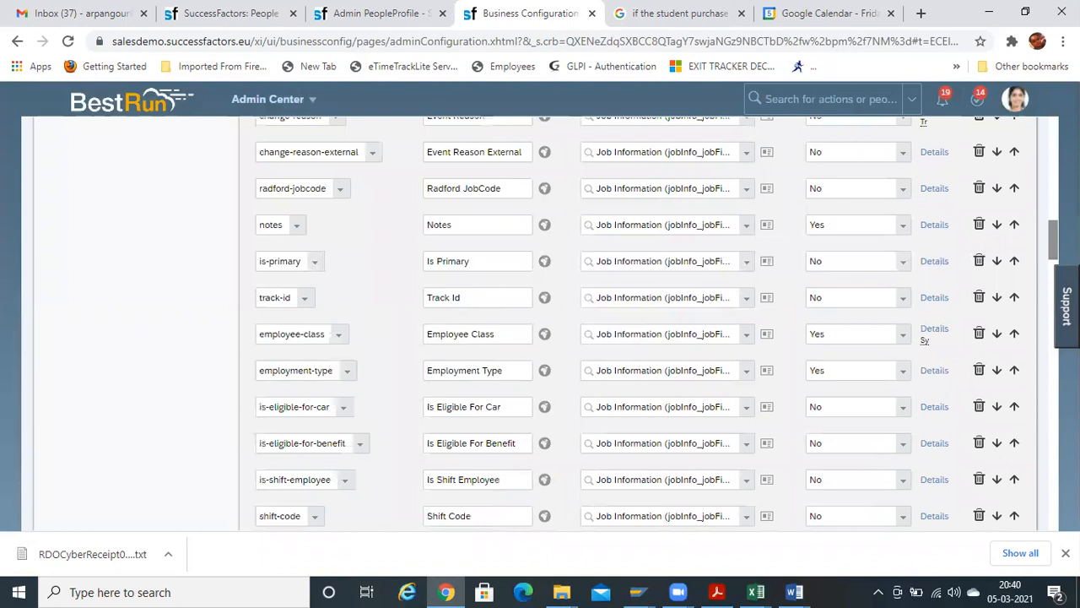
{"action": "left_click_drag", "start_coordinate": [1053, 238], "coordinate": [1051, 180]}
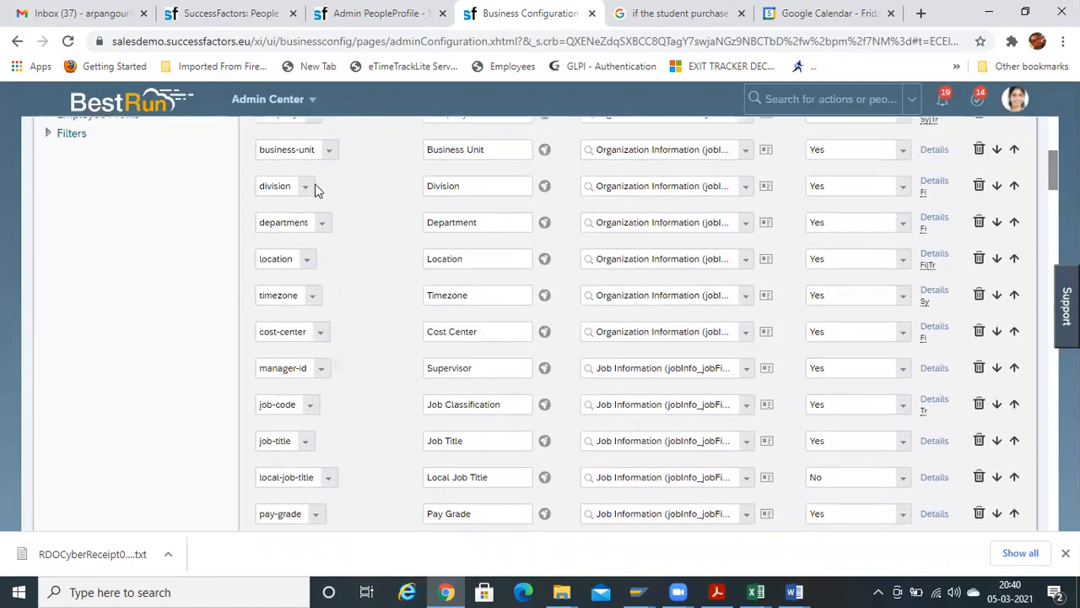
Open the details of the division field and examine its settings and the Type of Reference Object options without changing them.
{"action": "left_click", "coordinate": [933, 181]}
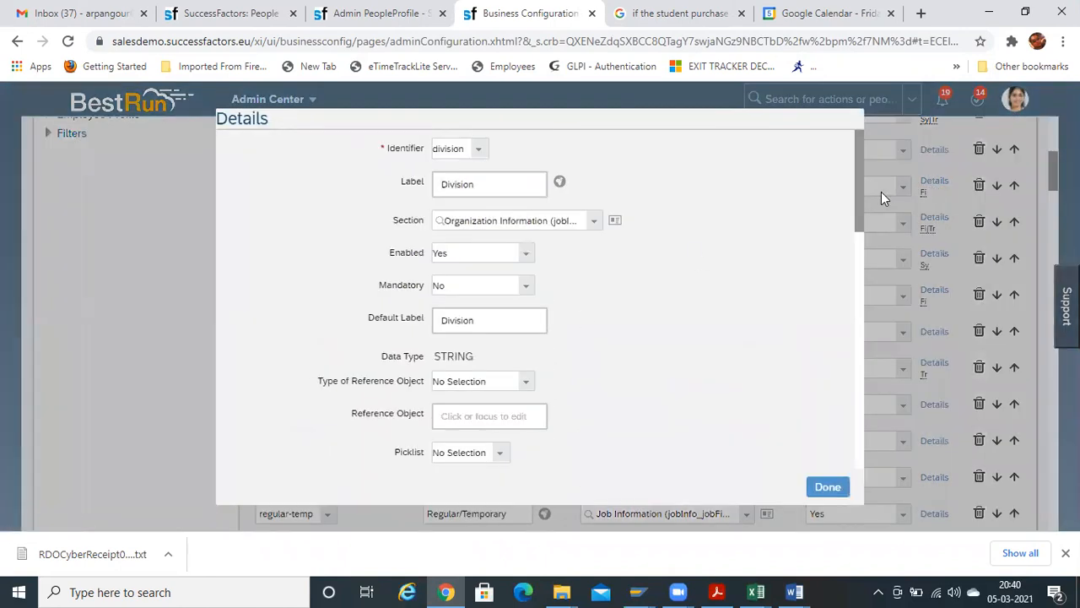
{"action": "scroll", "coordinate": [859, 228], "scroll_direction": "down", "scroll_amount": 3}
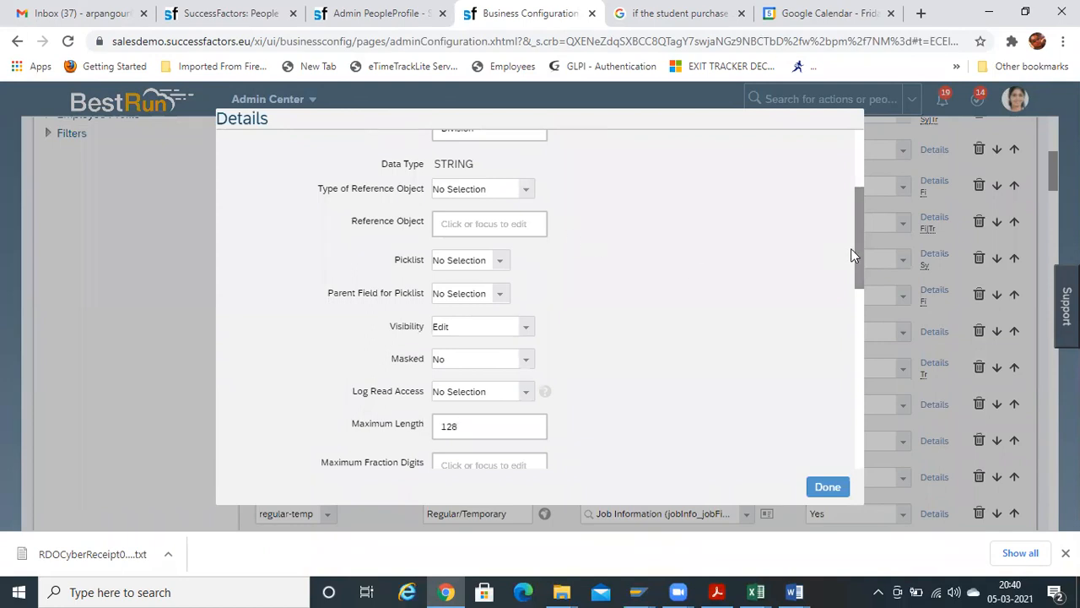
{"action": "key", "text": "ctrl+a"}
{"action": "left_click", "coordinate": [871, 264]}
{"action": "scroll", "coordinate": [859, 258], "scroll_direction": "down", "scroll_amount": 3}
{"action": "scroll", "coordinate": [857, 264], "scroll_direction": "up", "scroll_amount": 3}
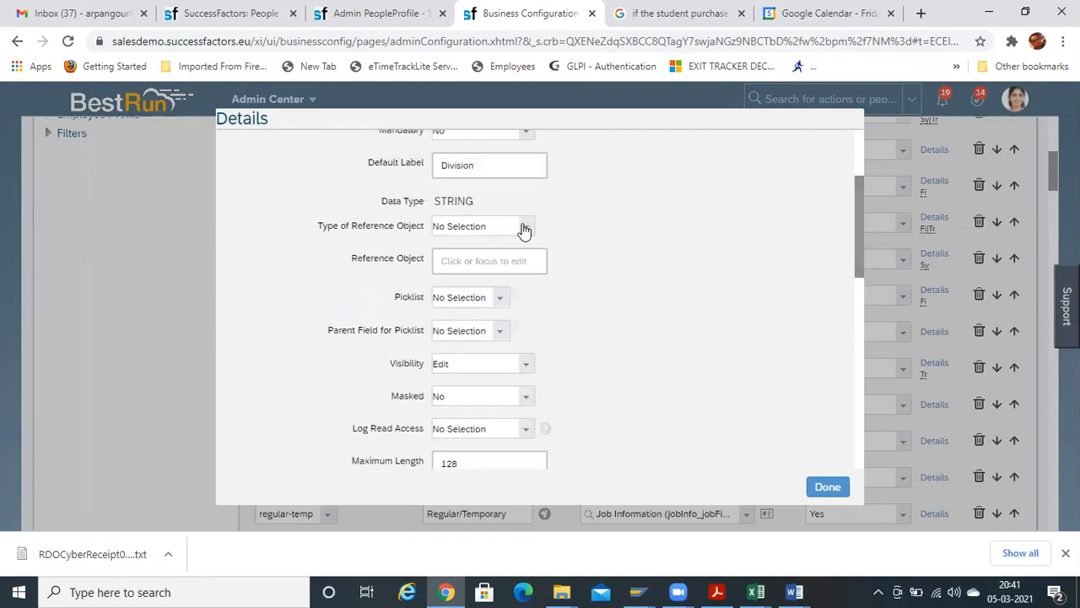
{"action": "left_click", "coordinate": [523, 228]}
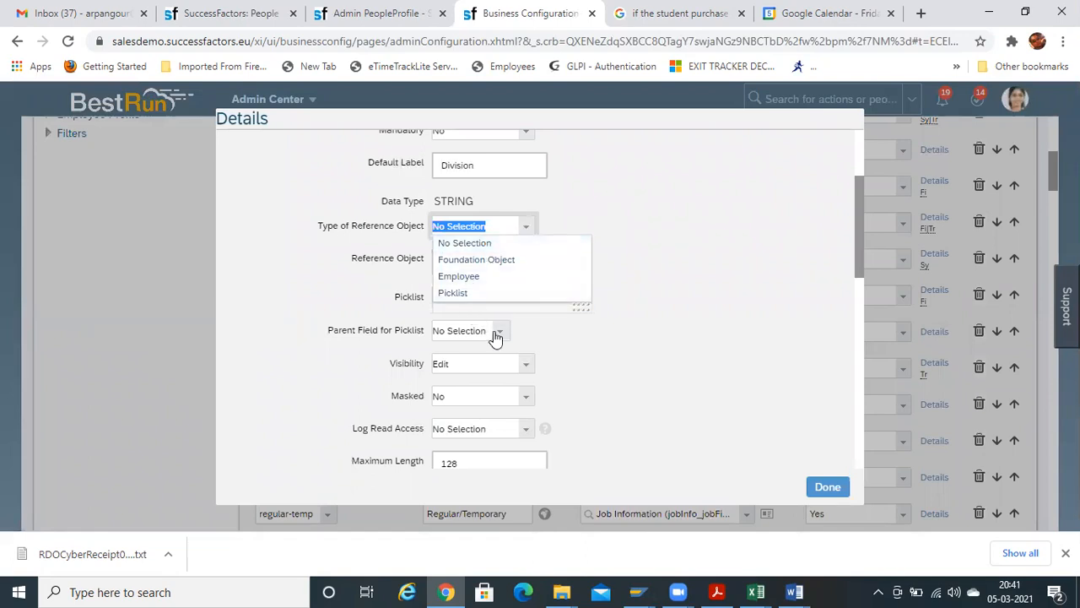
{"action": "left_click", "coordinate": [634, 274]}
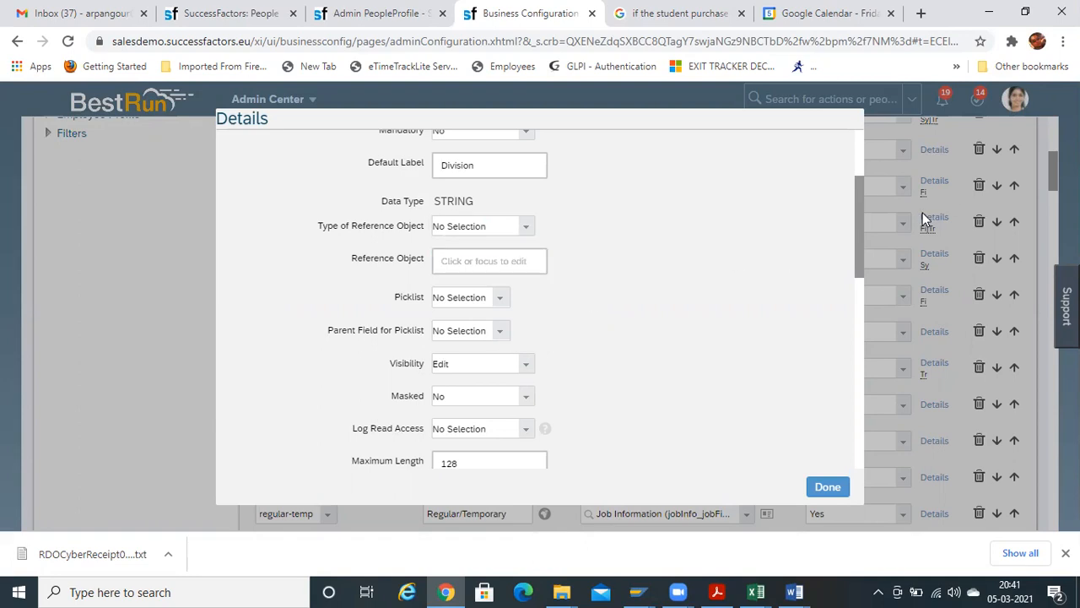
Examine the HRIS Sync Mapping sections of the division field and the list of standard fields, leaving the mapping unselected.
{"action": "left_click_drag", "start_coordinate": [854, 250], "coordinate": [856, 452]}
{"action": "left_click", "coordinate": [280, 369]}
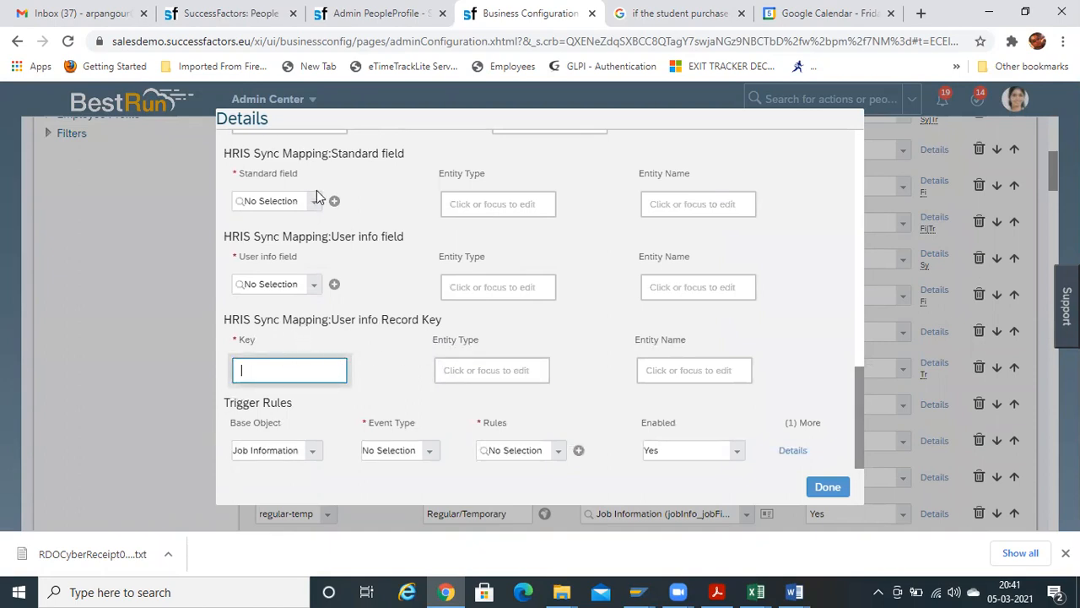
{"action": "left_click_drag", "start_coordinate": [859, 406], "coordinate": [859, 377]}
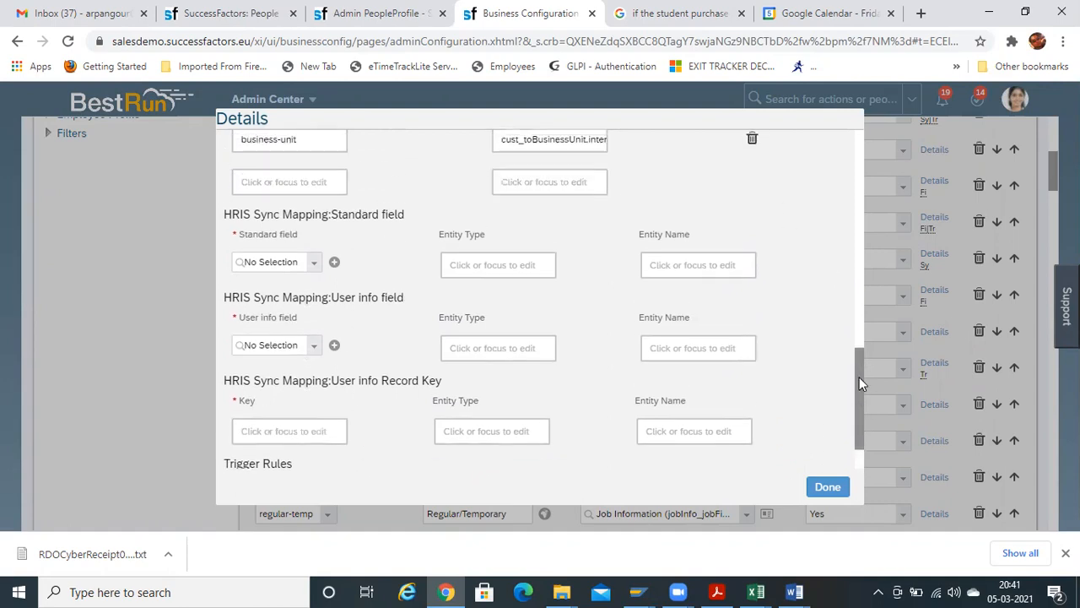
{"action": "left_click", "coordinate": [313, 280]}
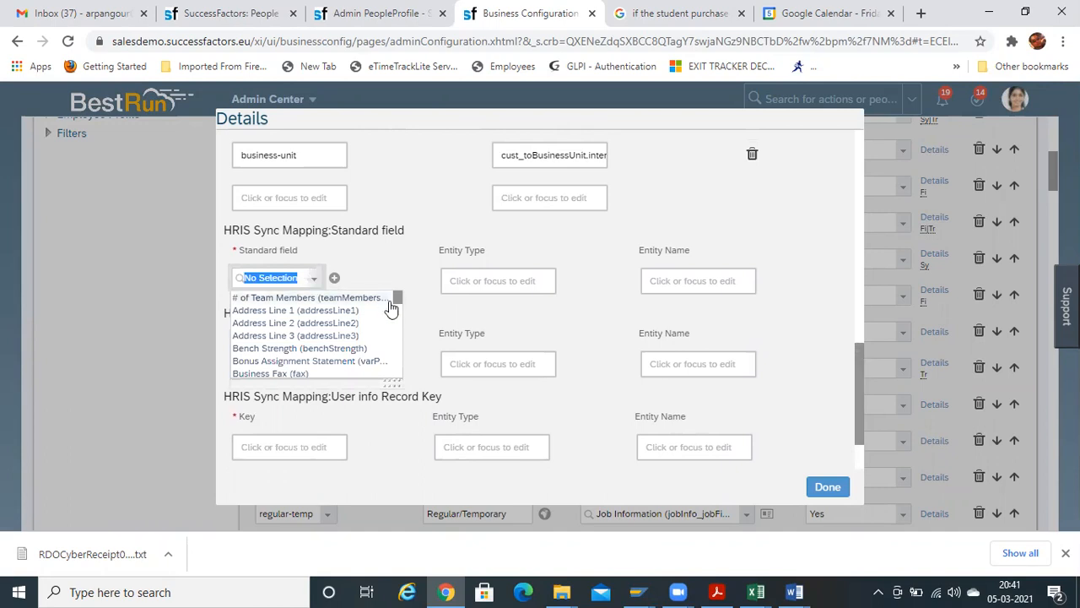
{"action": "mouse_move", "coordinate": [397, 304]}
{"action": "left_mouse_down"}
{"action": "mouse_move", "coordinate": [395, 374]}
{"action": "mouse_move", "coordinate": [400, 297]}
{"action": "left_mouse_up"}
{"action": "left_click", "coordinate": [410, 272]}
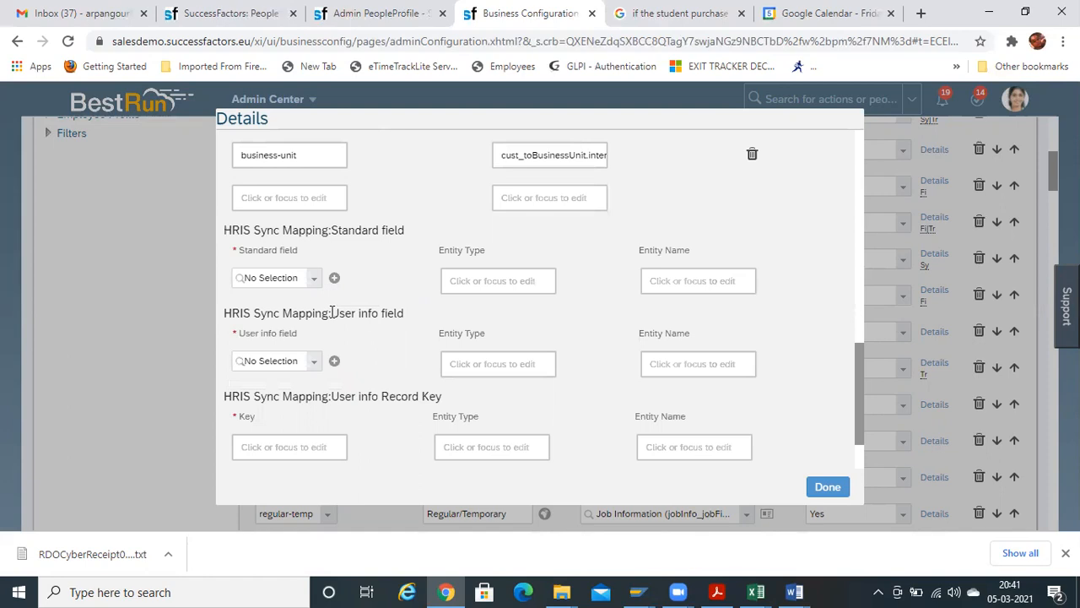
Examine the User info field and Standard field options in the division field's HRIS Sync Mapping, and close the details.
{"action": "left_click", "coordinate": [312, 363]}
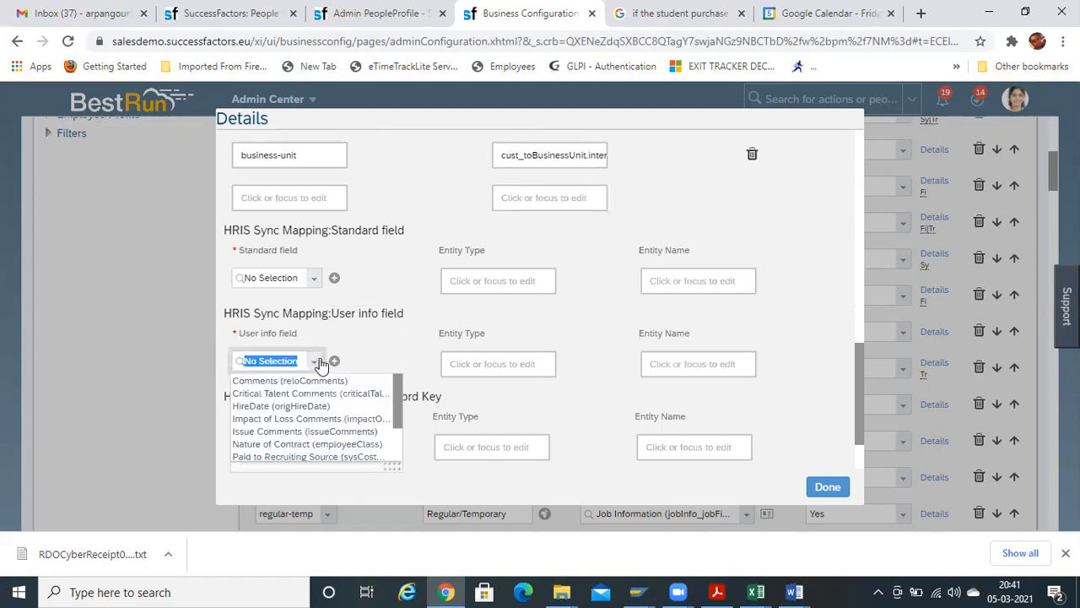
{"action": "left_click_drag", "start_coordinate": [396, 400], "coordinate": [405, 336]}
{"action": "left_click", "coordinate": [390, 315]}
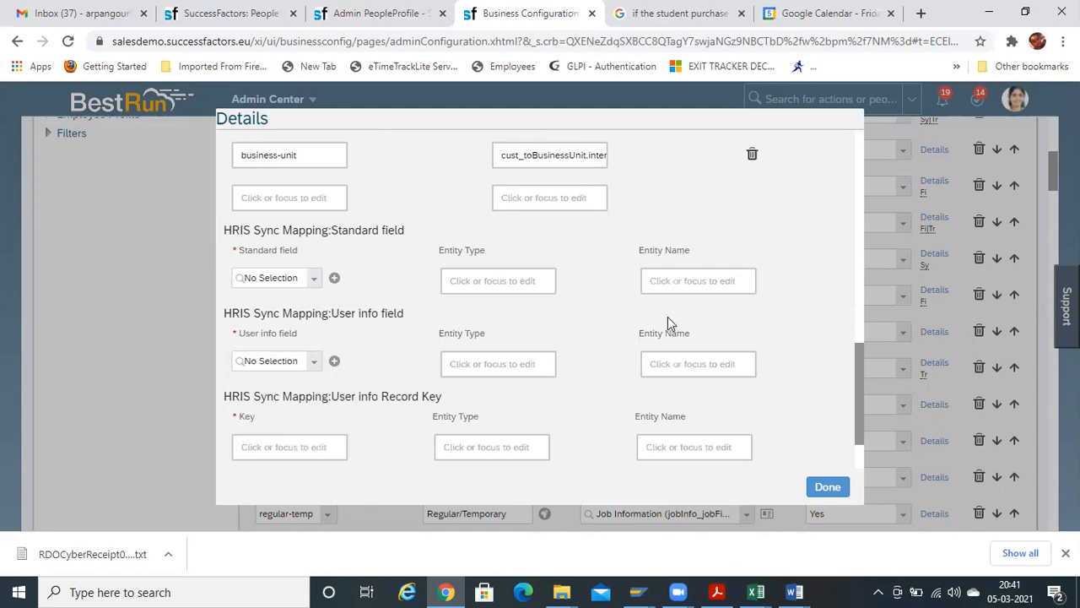
{"action": "left_click_drag", "start_coordinate": [859, 381], "coordinate": [857, 358]}
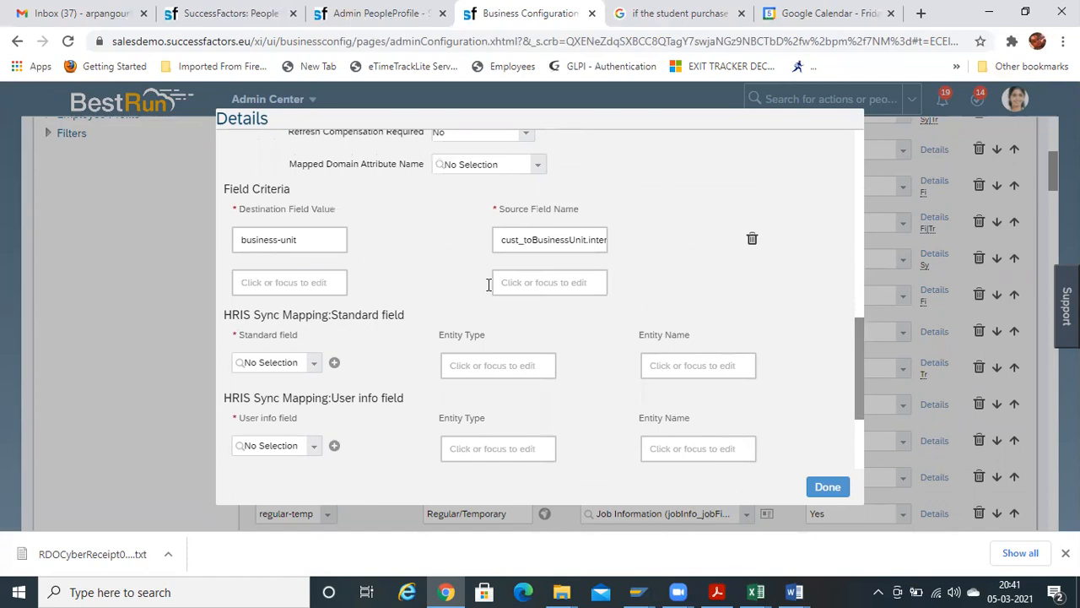
{"action": "left_click", "coordinate": [311, 365]}
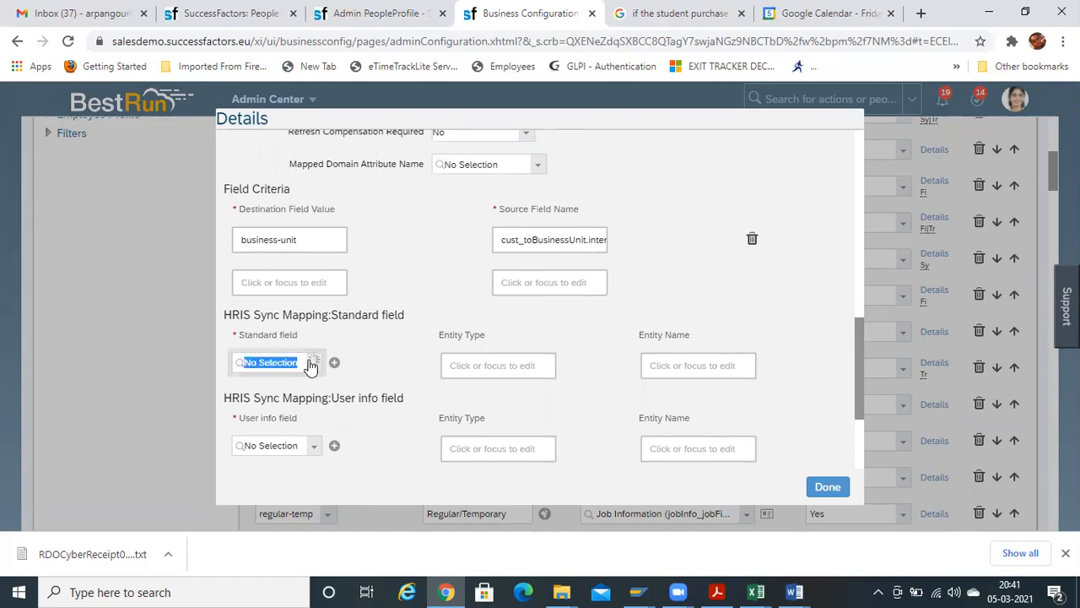
{"action": "left_click_drag", "start_coordinate": [398, 383], "coordinate": [398, 395]}
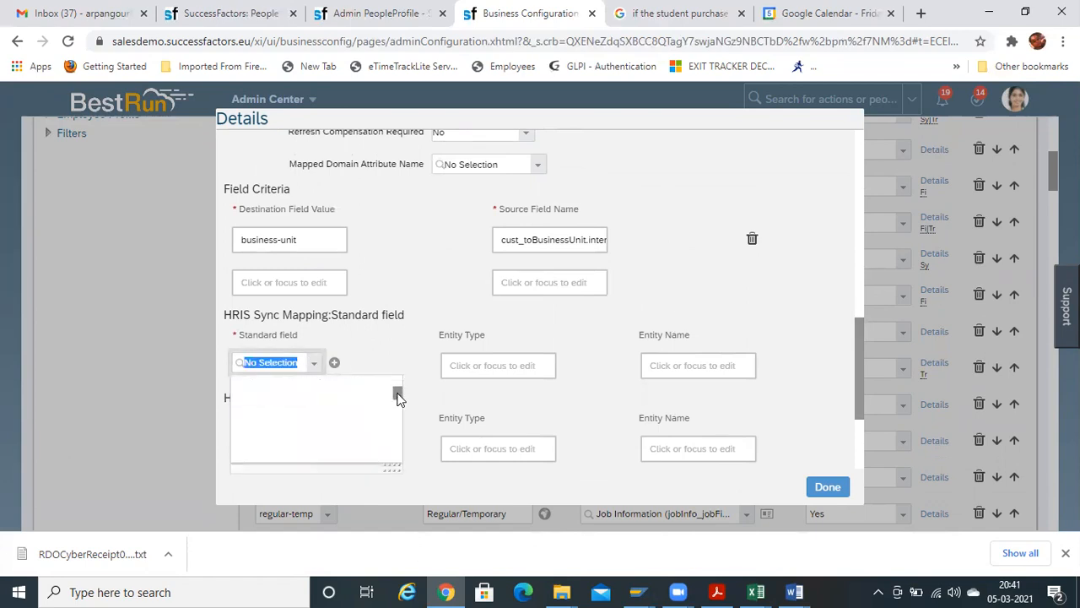
{"action": "left_click_drag", "start_coordinate": [398, 397], "coordinate": [393, 414]}
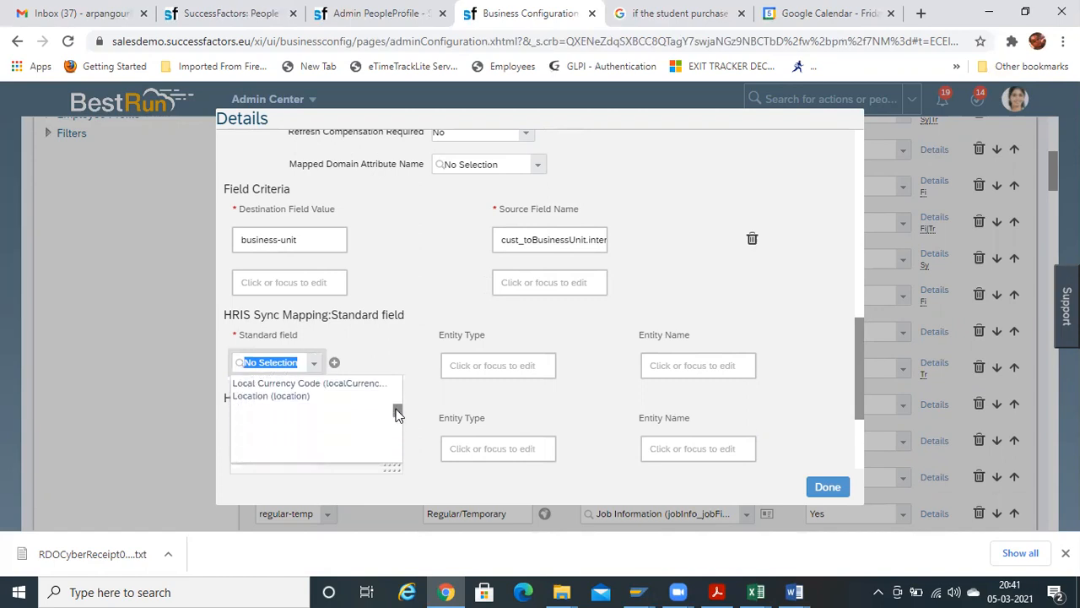
{"action": "left_click", "coordinate": [826, 490]}
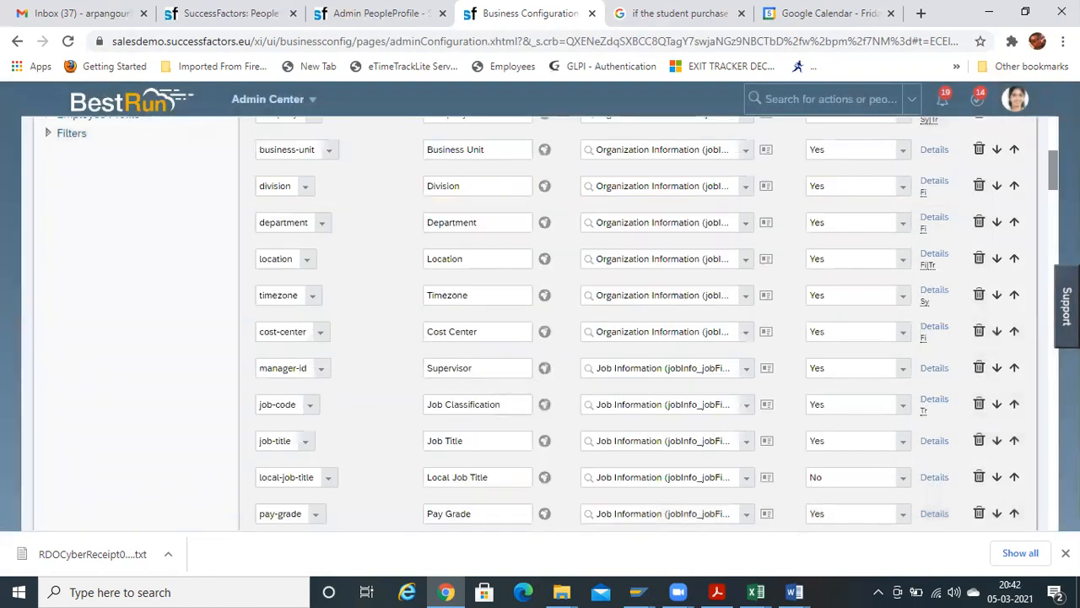
Expand the Employee Profile section and its Standard elements, and open the custom02 field.
{"action": "left_click_drag", "start_coordinate": [1053, 168], "coordinate": [1054, 130]}
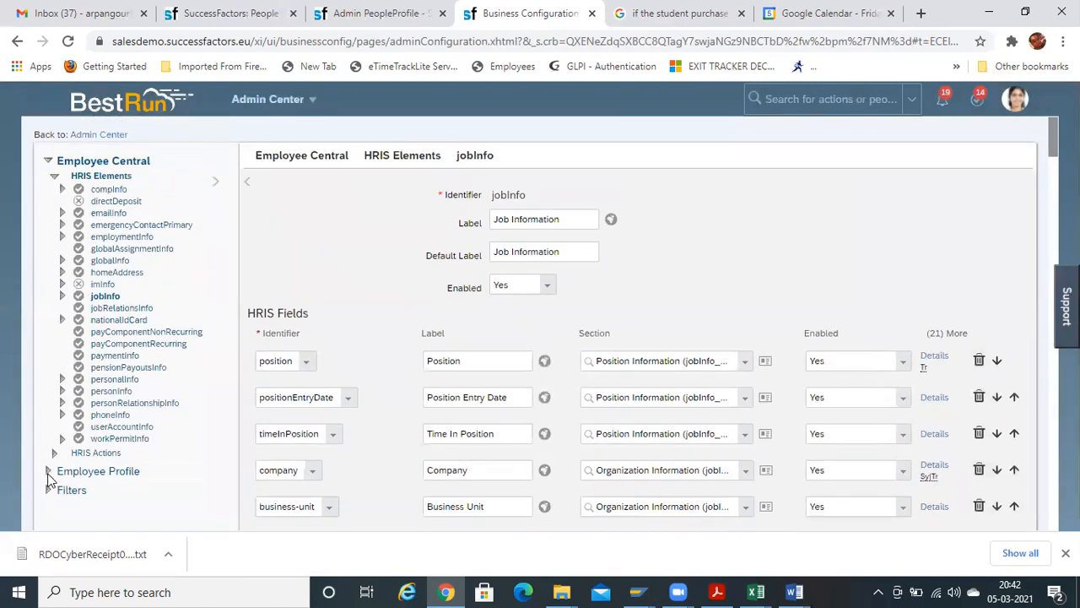
{"action": "left_click", "coordinate": [48, 473]}
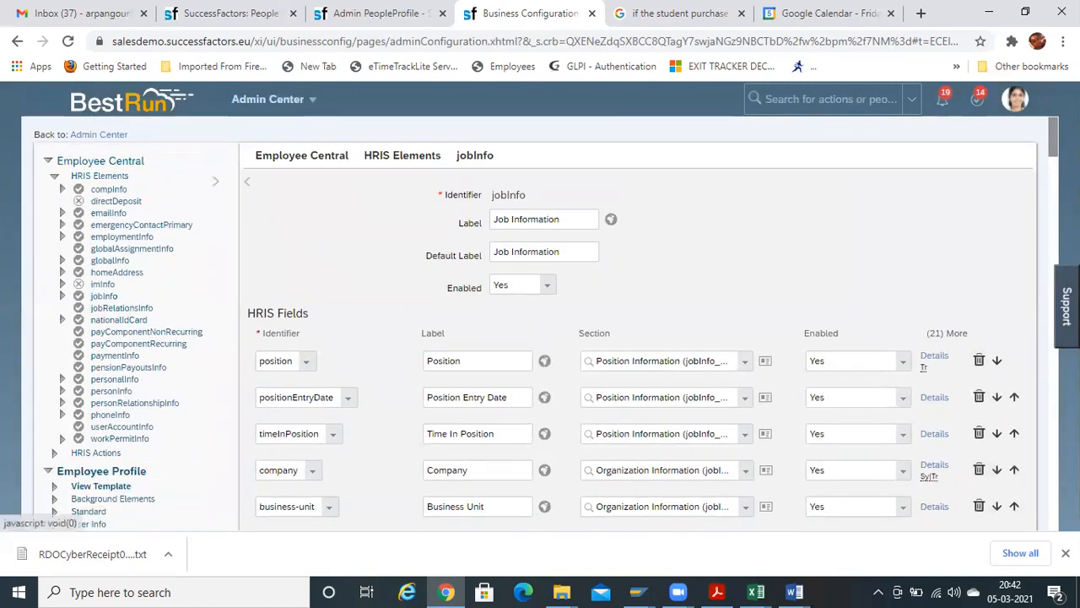
{"action": "left_click_drag", "start_coordinate": [1050, 150], "coordinate": [1052, 179]}
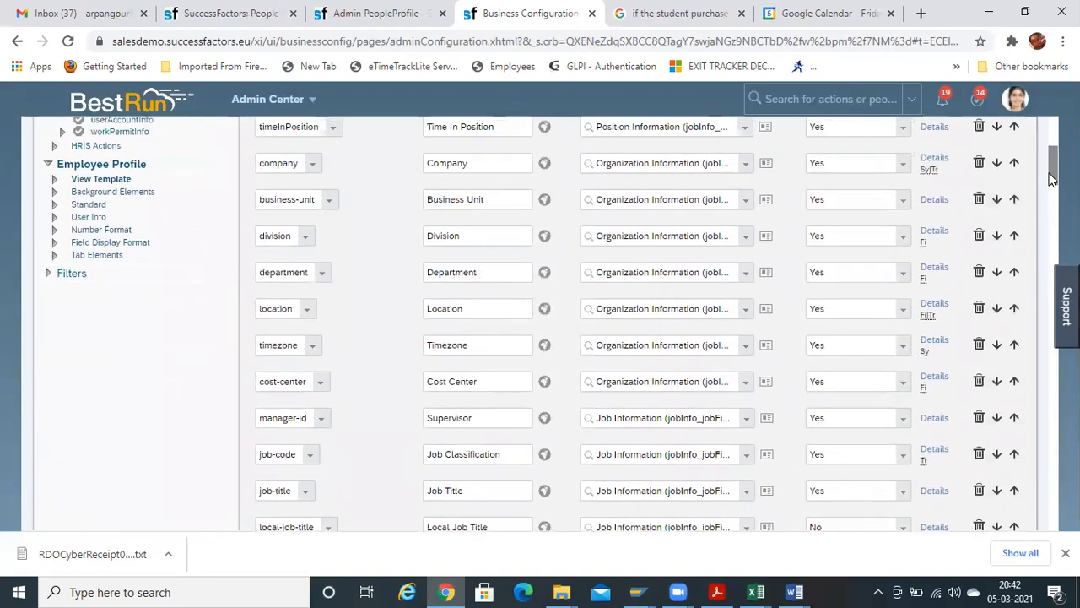
{"action": "left_click", "coordinate": [54, 205]}
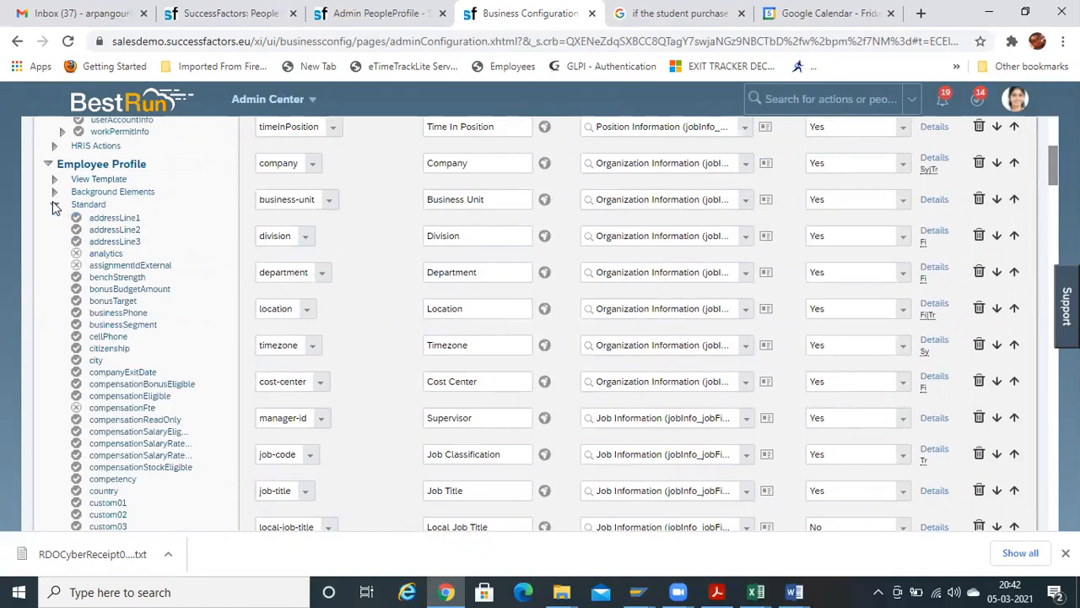
{"action": "left_click", "coordinate": [116, 515]}
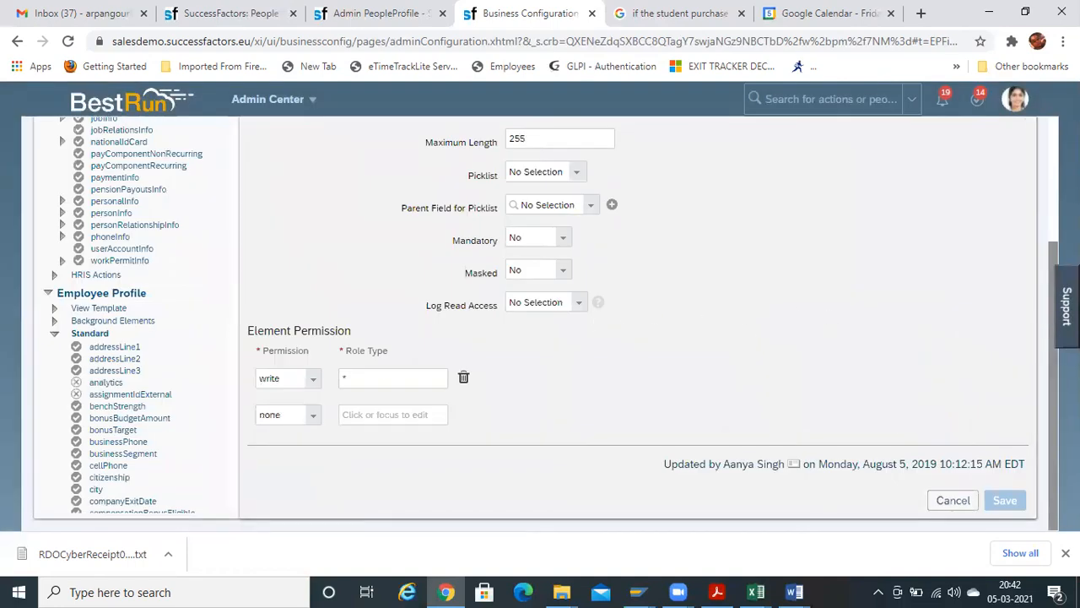
Examine the settings of the custom02 field and its available Picklist options, leaving the picklist unselected.
{"action": "scroll", "coordinate": [545, 323], "scroll_direction": "up", "scroll_amount": 2}
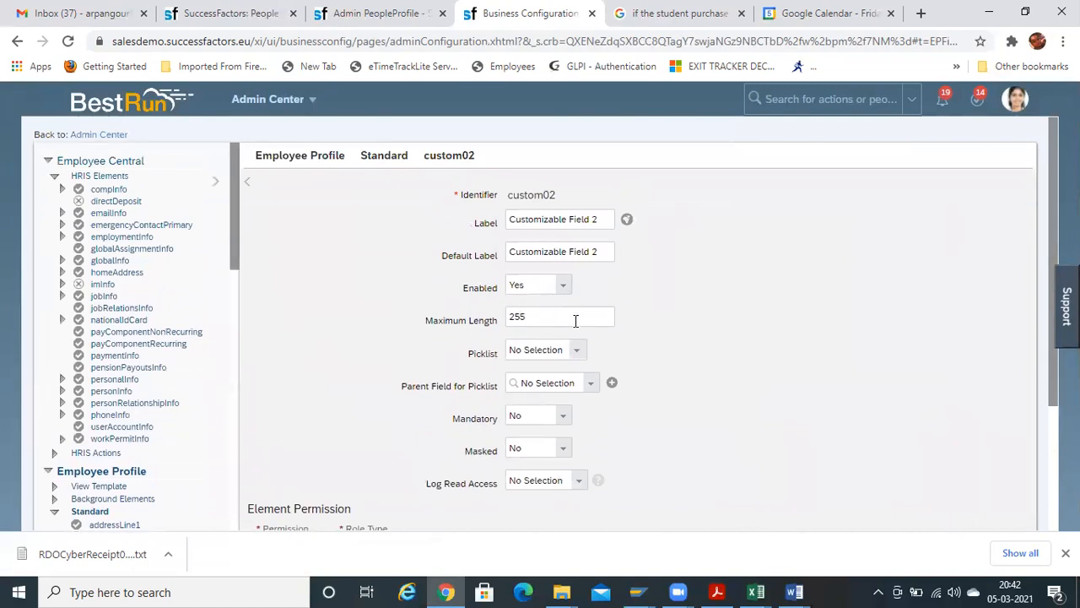
{"action": "left_click", "coordinate": [581, 352]}
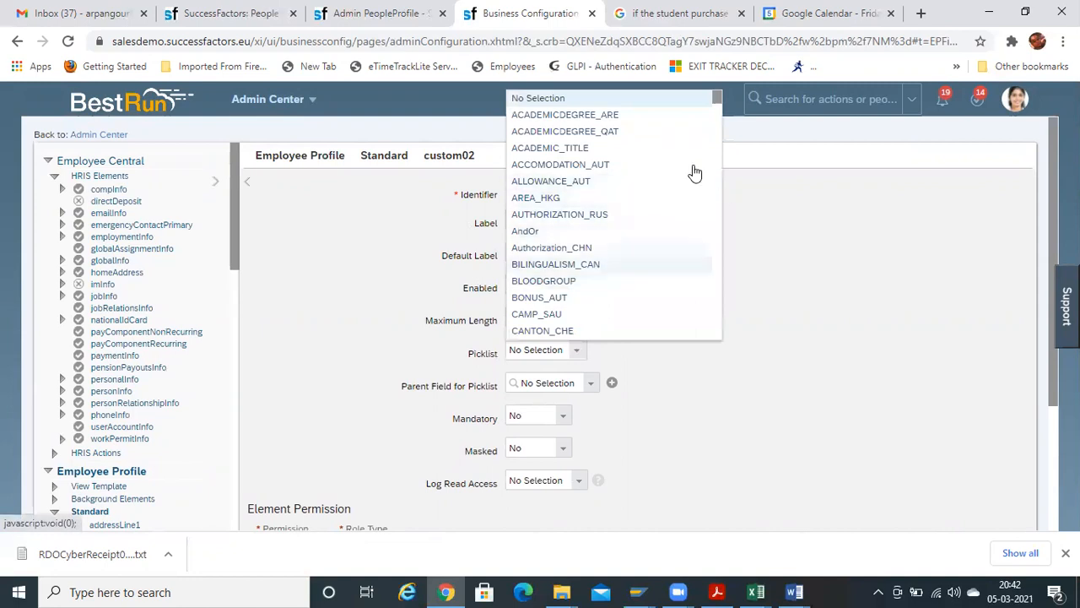
{"action": "left_click_drag", "start_coordinate": [714, 101], "coordinate": [718, 116]}
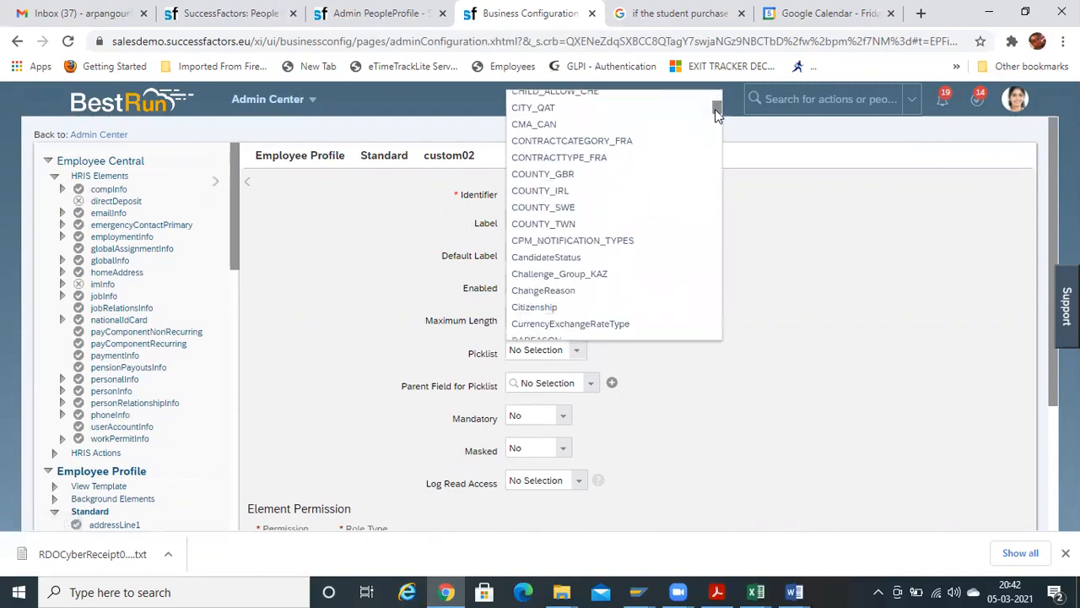
{"action": "left_click", "coordinate": [755, 273]}
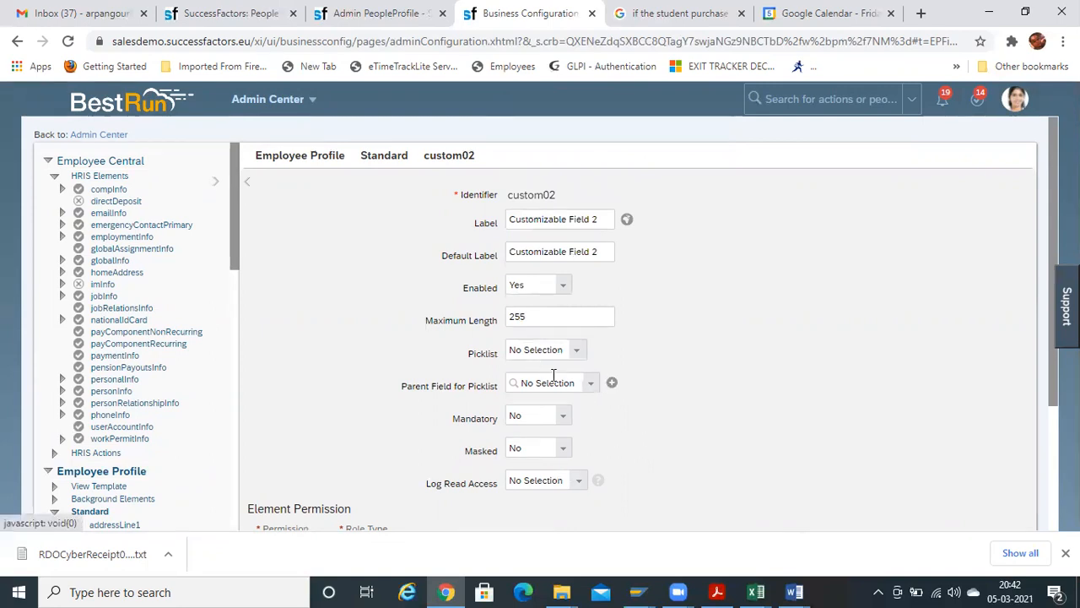
{"action": "left_click", "coordinate": [576, 356]}
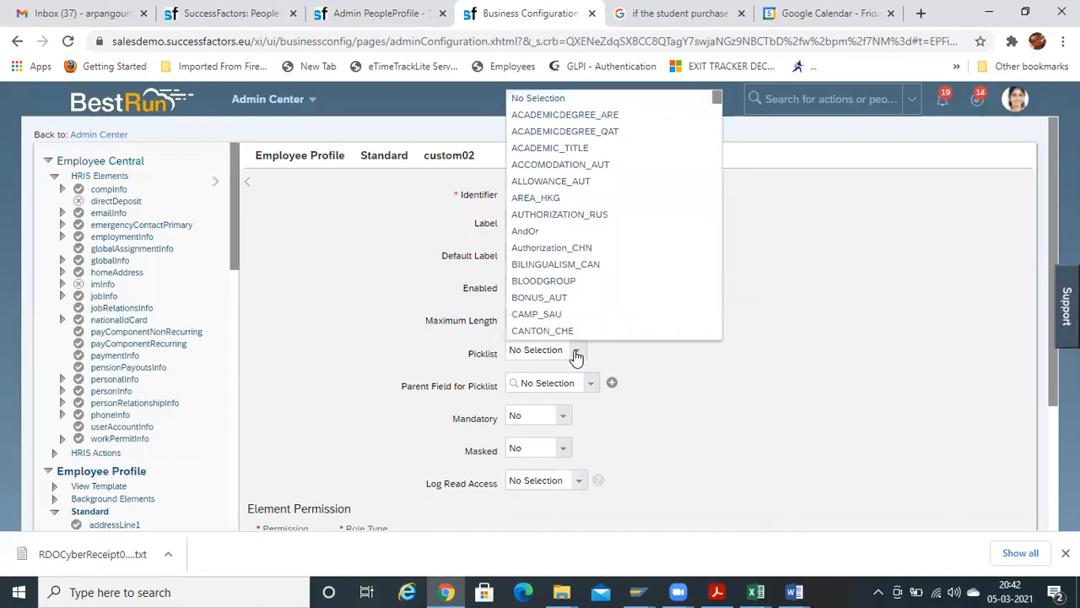
{"action": "left_click", "coordinate": [576, 356]}
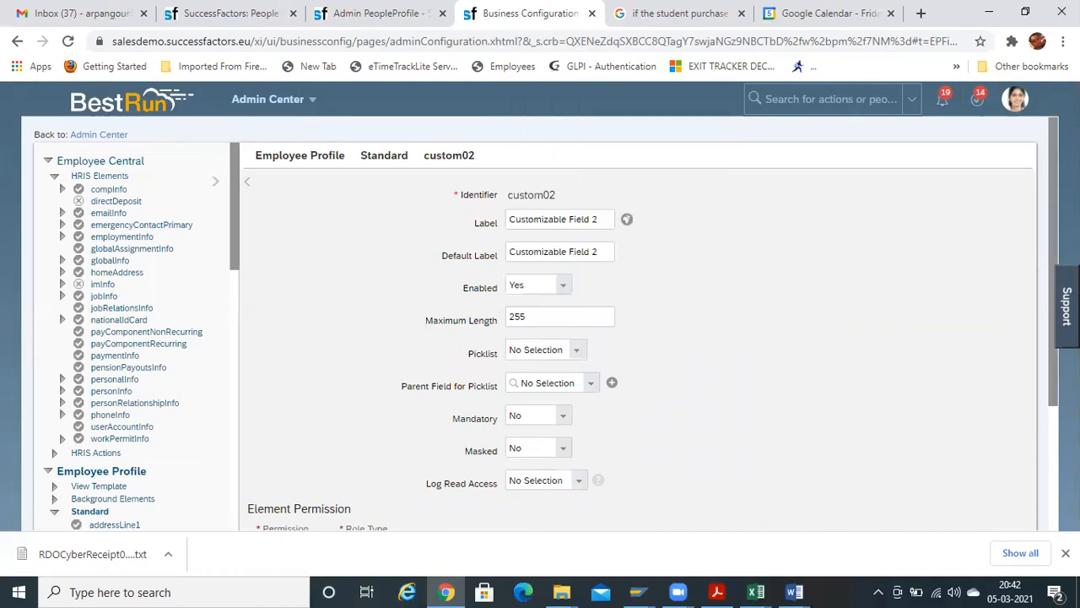
{"action": "scroll", "coordinate": [1052, 358], "scroll_direction": "down", "scroll_amount": 2}
{"action": "scroll", "coordinate": [1052, 359], "scroll_direction": "up", "scroll_amount": 2}
Return to the jobInfo HRIS element and open the position field's details at the HRIS Sync Mapping sections.
{"action": "left_click", "coordinate": [105, 296]}
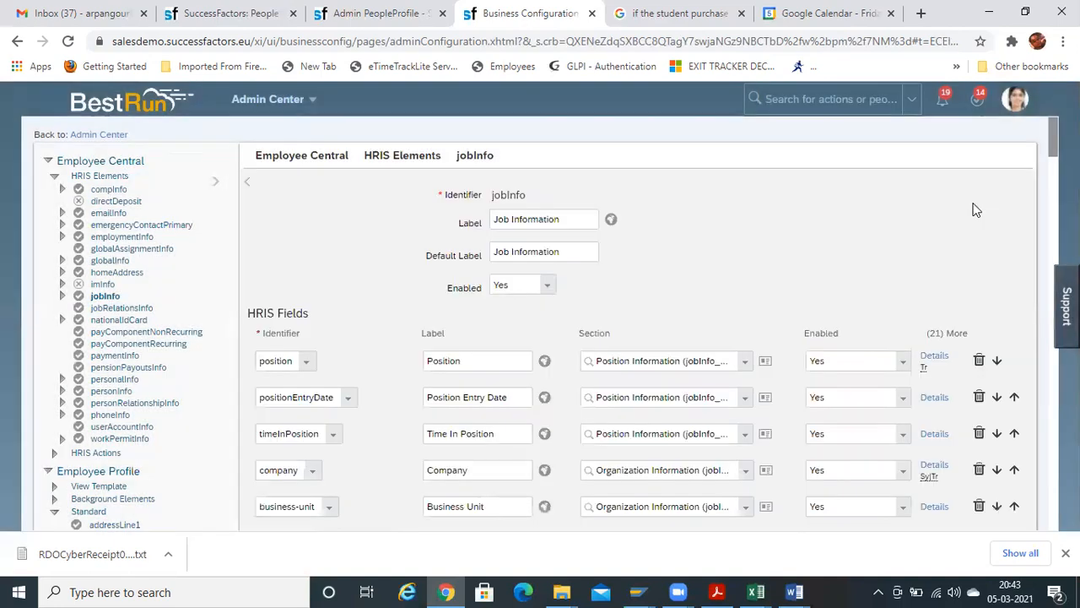
{"action": "left_click", "coordinate": [935, 356]}
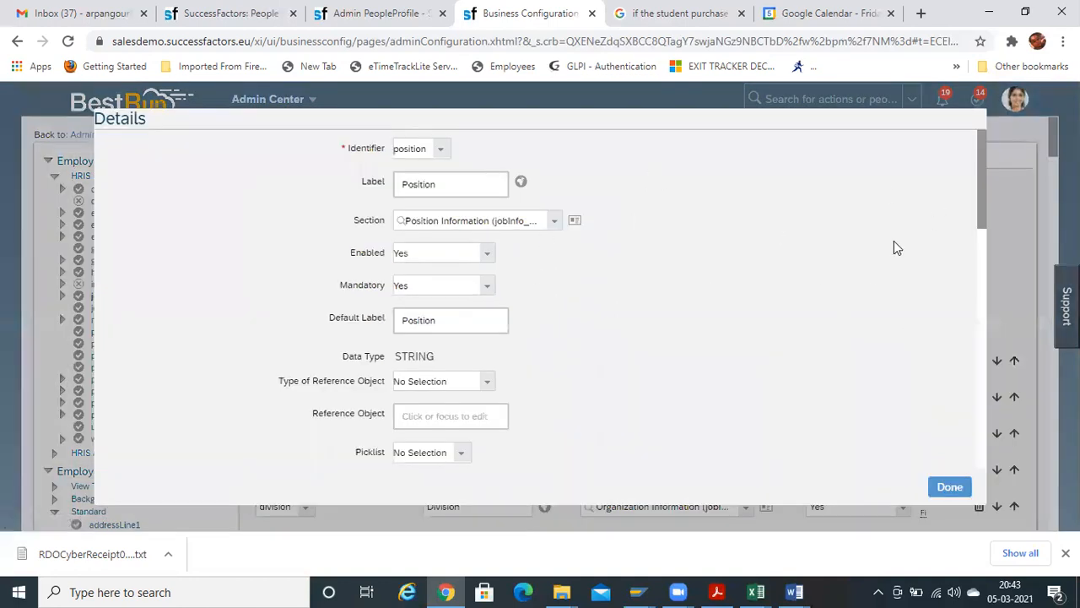
{"action": "left_click_drag", "start_coordinate": [978, 204], "coordinate": [1005, 388]}
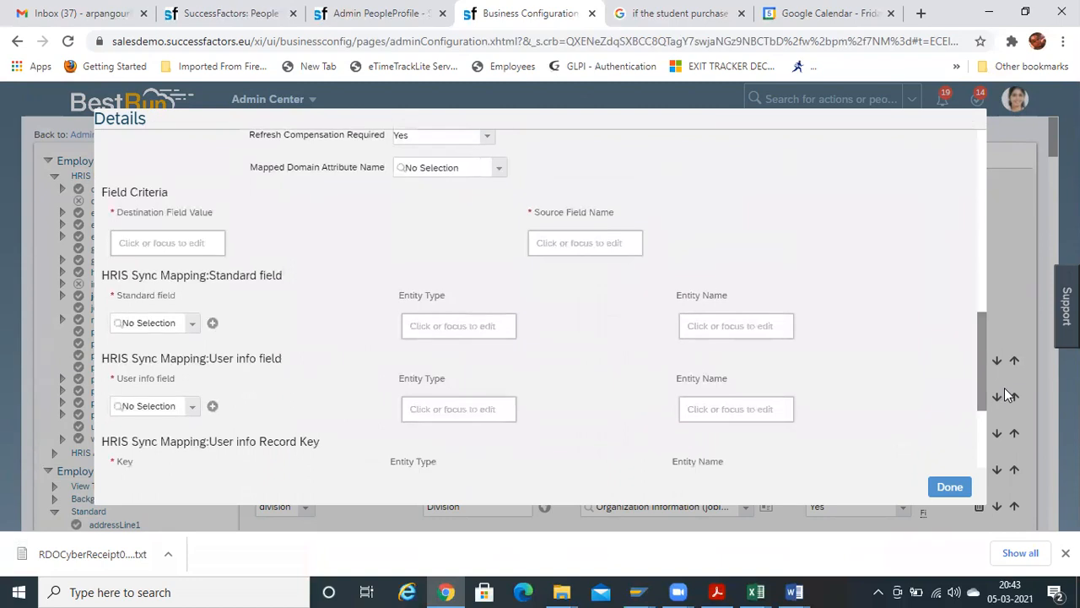
Set the position field's HRIS Sync Mapping standard field to Customizable Field 15 (custom15).
{"action": "left_click", "coordinate": [196, 327]}
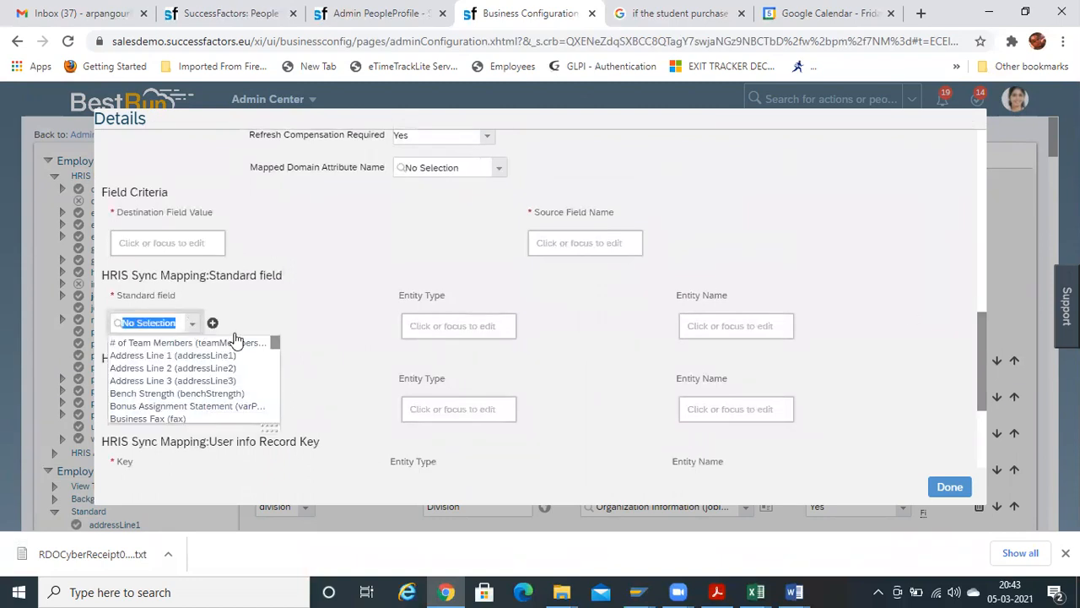
{"action": "left_click_drag", "start_coordinate": [274, 342], "coordinate": [274, 351]}
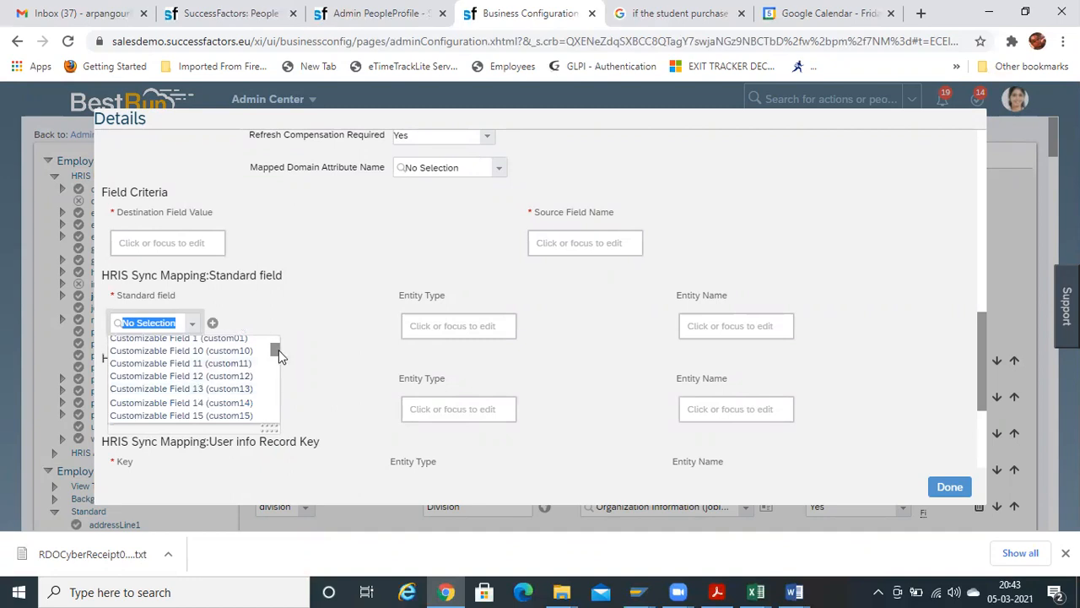
{"action": "left_click_drag", "start_coordinate": [274, 349], "coordinate": [275, 352]}
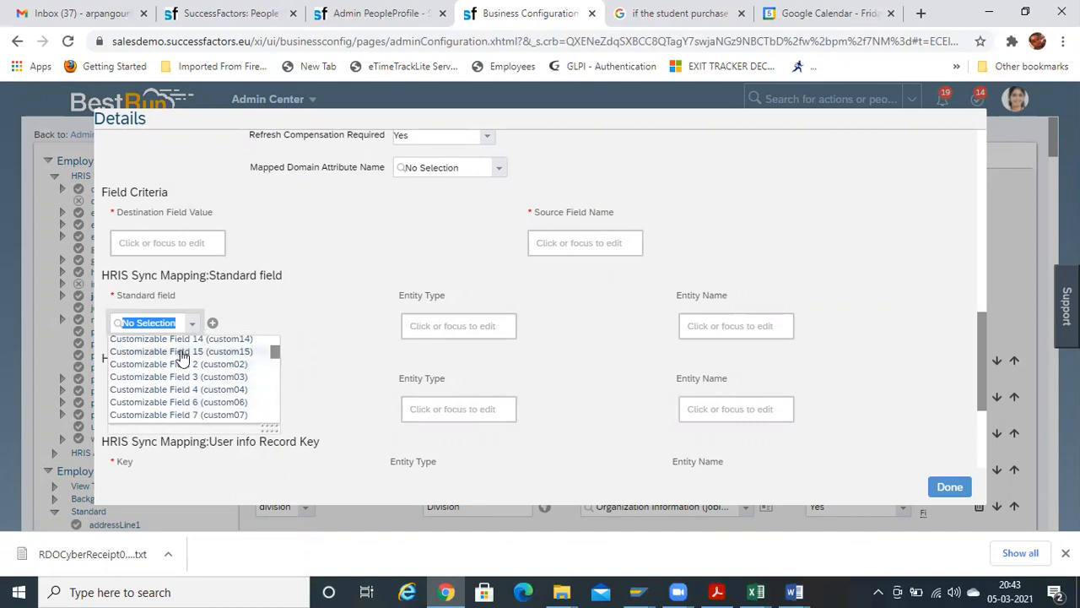
{"action": "scroll", "coordinate": [184, 358], "scroll_direction": "up", "scroll_amount": 1}
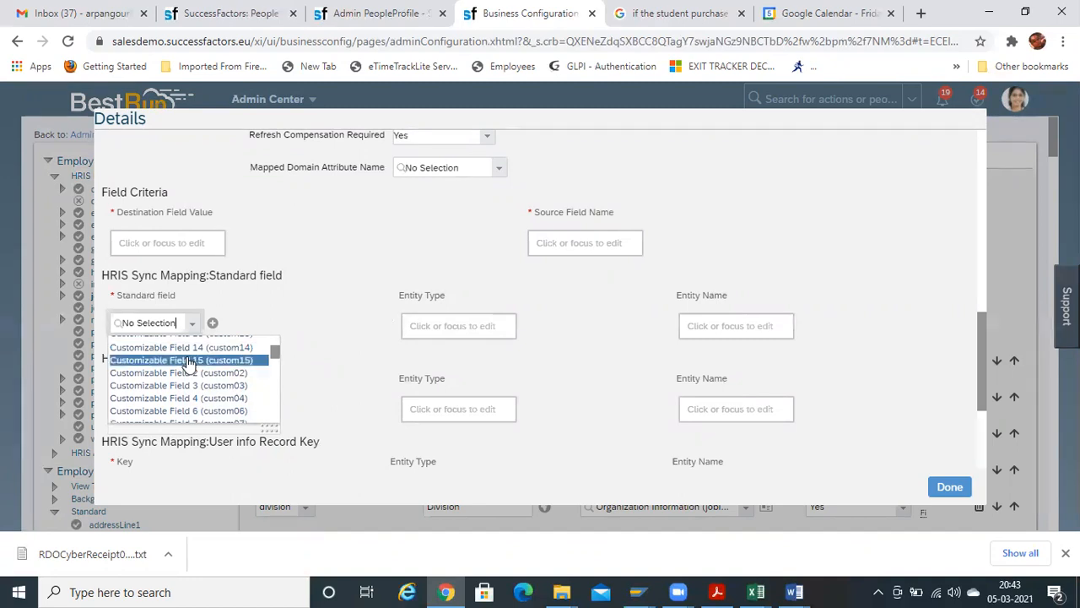
{"action": "left_click", "coordinate": [188, 361]}
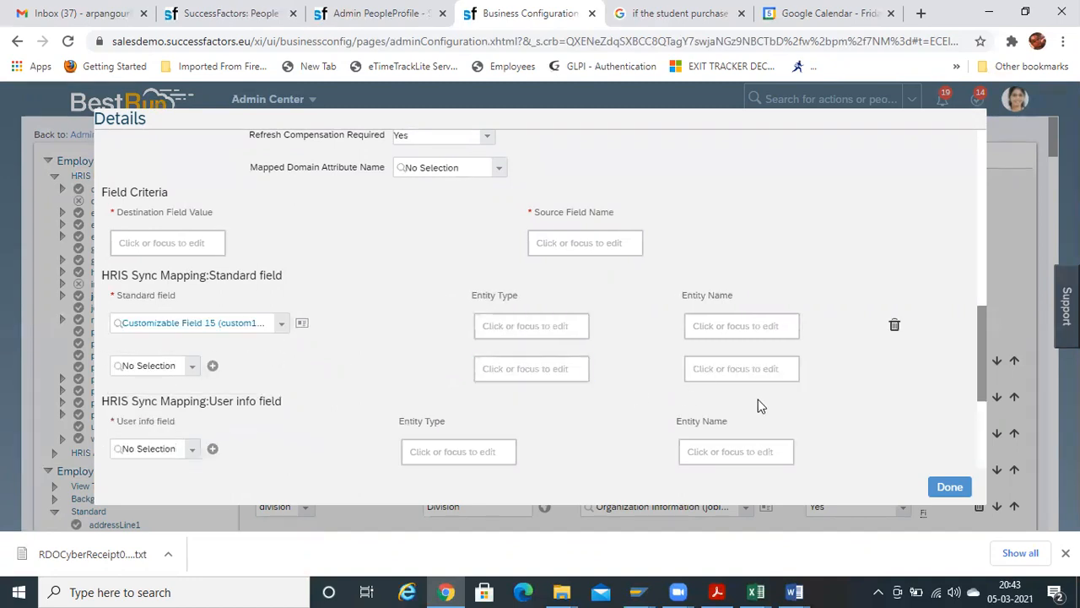
Examine the Entity Type and Entity Name fields of the Customizable Field 15 mapping, leaving them empty.
{"action": "left_click_drag", "start_coordinate": [978, 329], "coordinate": [969, 356]}
{"action": "left_click", "coordinate": [549, 226]}
{"action": "left_click", "coordinate": [729, 238]}
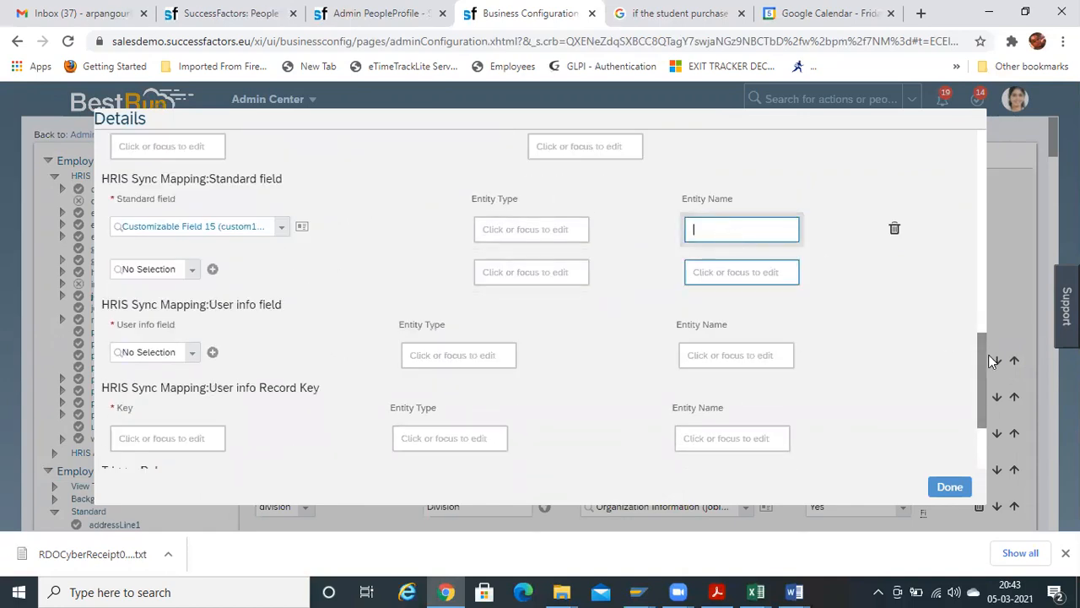
{"action": "left_click_drag", "start_coordinate": [981, 373], "coordinate": [980, 314]}
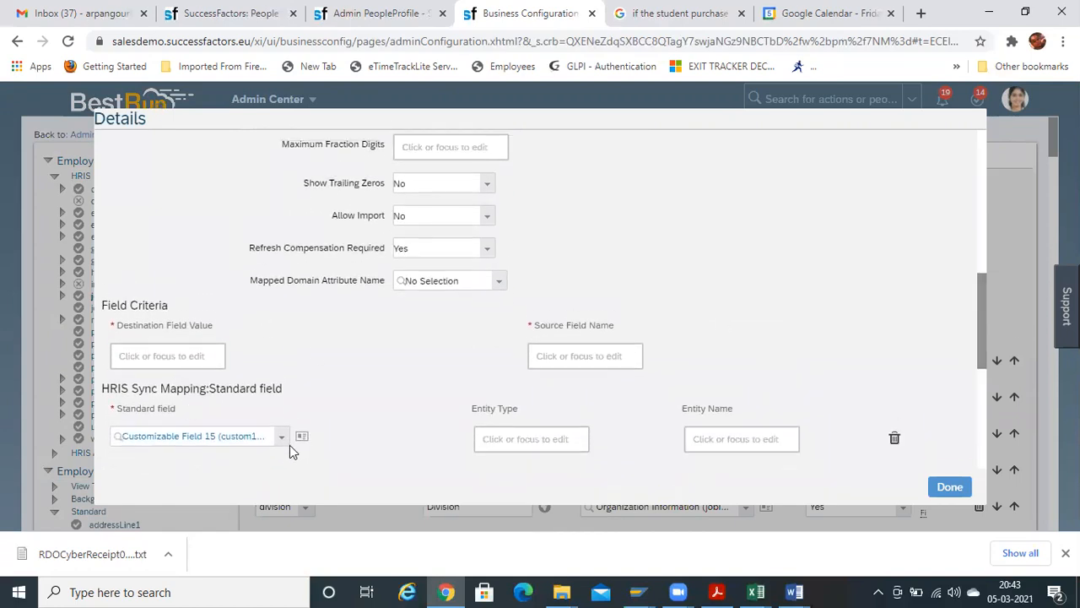
{"action": "left_click", "coordinate": [559, 449]}
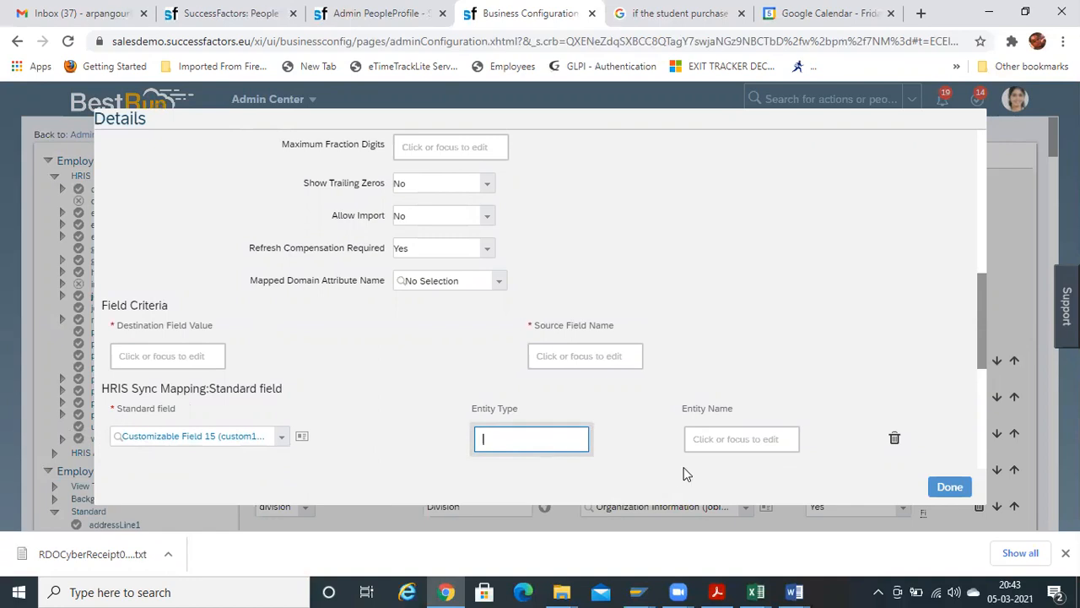
{"action": "left_click", "coordinate": [723, 439]}
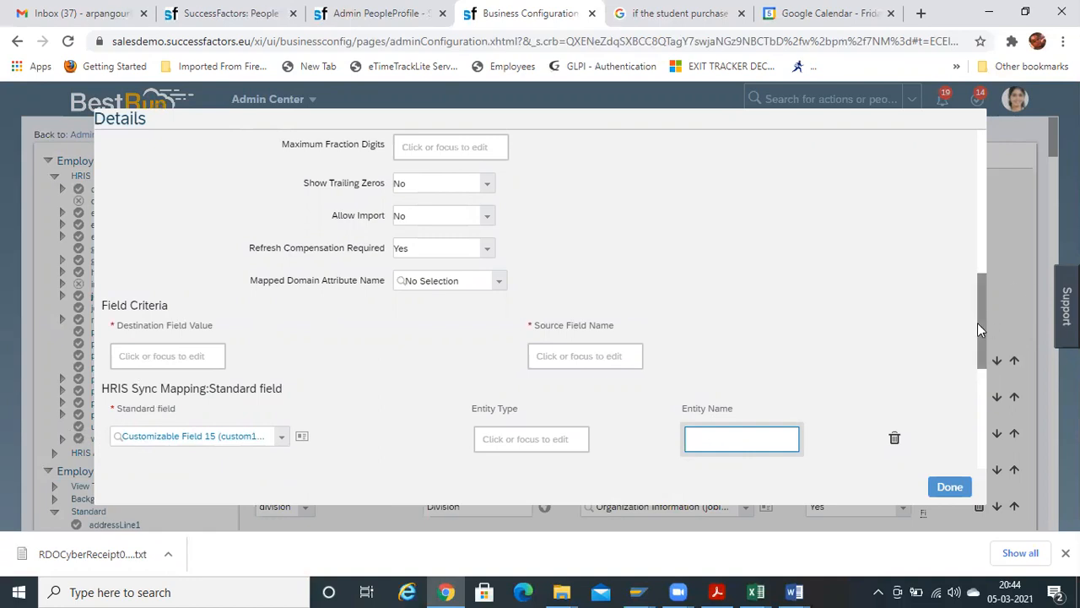
{"action": "mouse_move", "coordinate": [977, 327]}
{"action": "left_mouse_down"}
{"action": "mouse_move", "coordinate": [983, 174]}
{"action": "mouse_move", "coordinate": [987, 342]}
{"action": "left_mouse_up"}
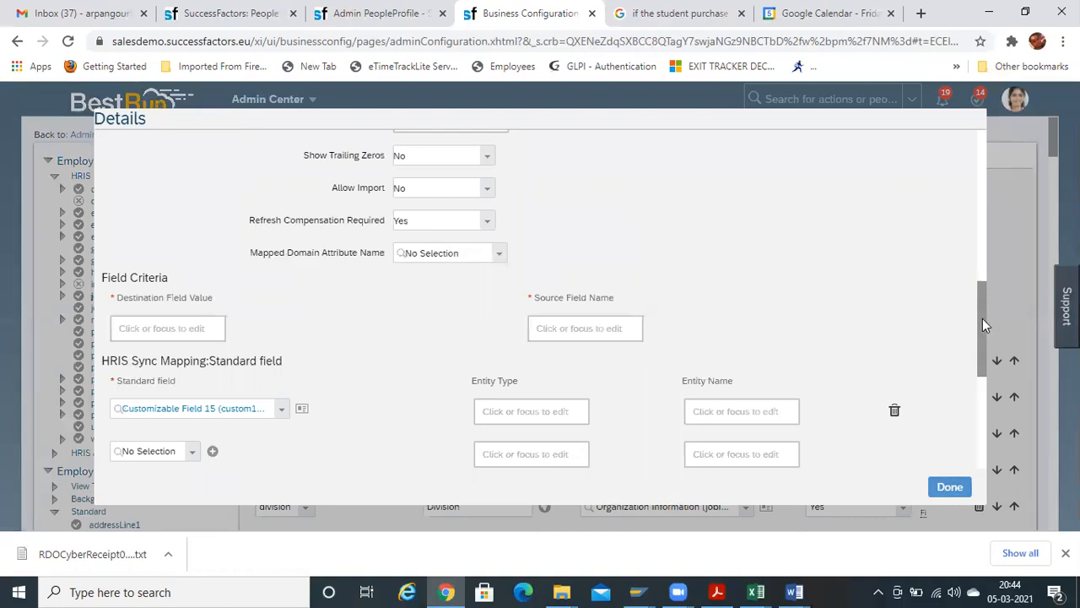
{"action": "left_click_drag", "start_coordinate": [978, 324], "coordinate": [987, 133]}
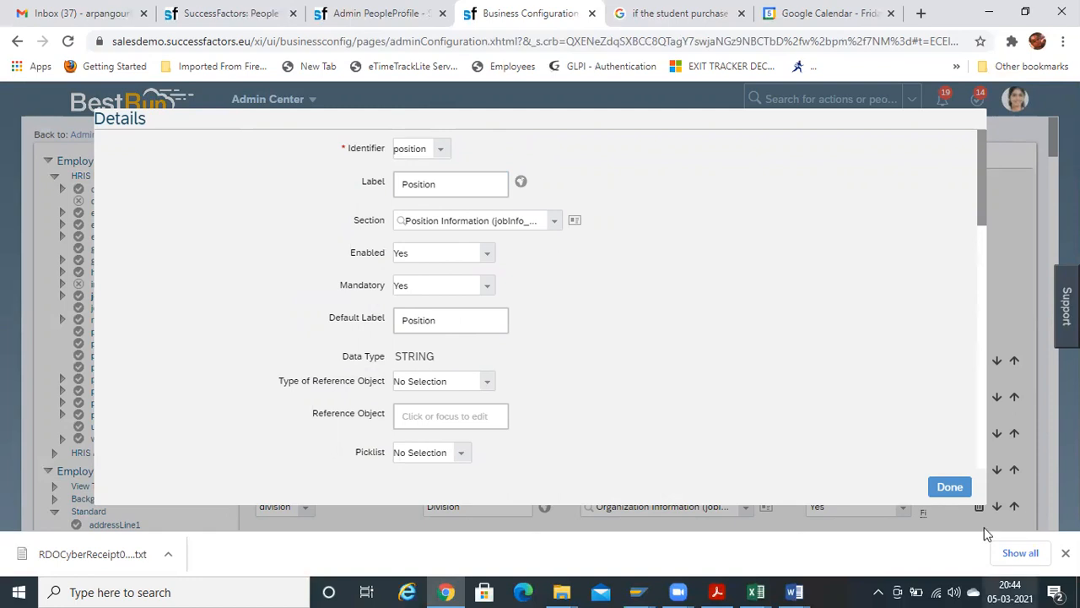
Switch to Word to check the numbered topic list, and return to the position field's details in Chrome.
{"action": "key", "text": "alt+Tab"}
{"action": "key", "text": "alt+Tab"}
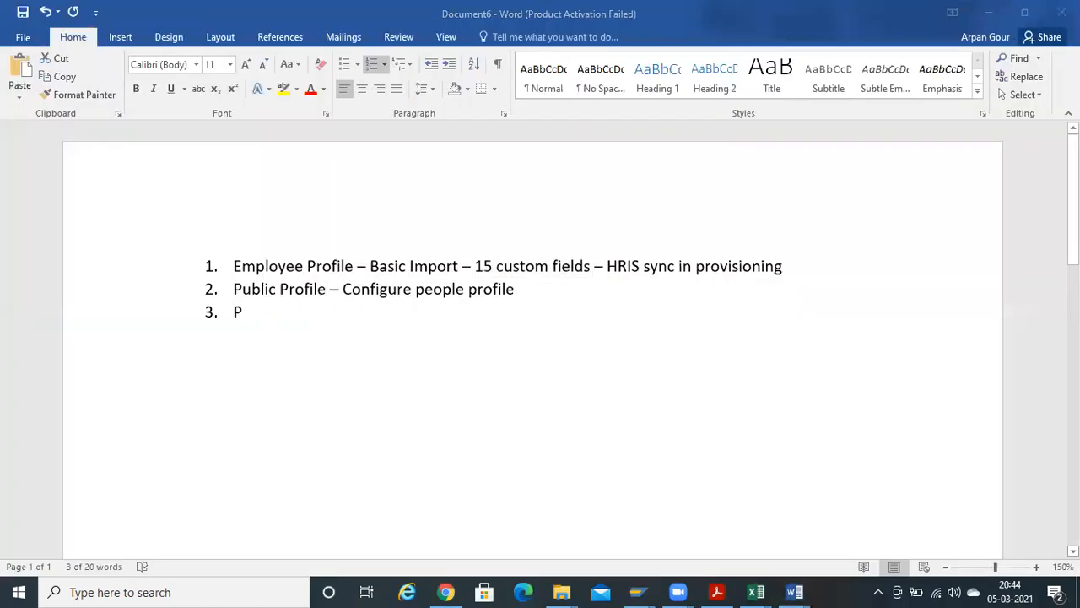
{"action": "left_click_drag", "start_coordinate": [975, 182], "coordinate": [1000, 264]}
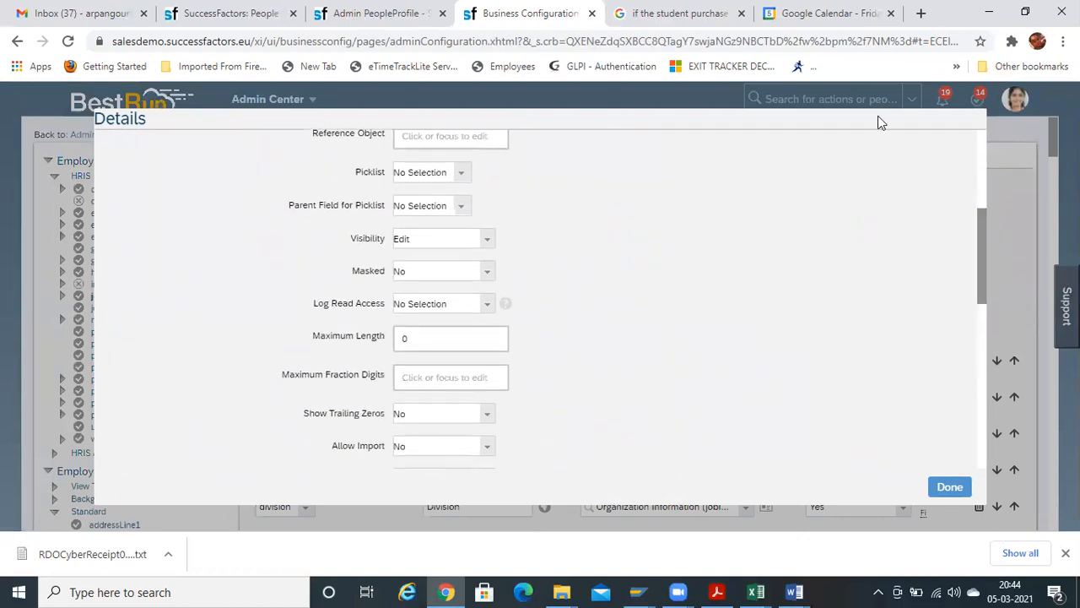
Reload the Business Configuration page, discarding the open field details.
{"action": "key", "text": "alt+d"}
{"action": "key", "text": "Return"}
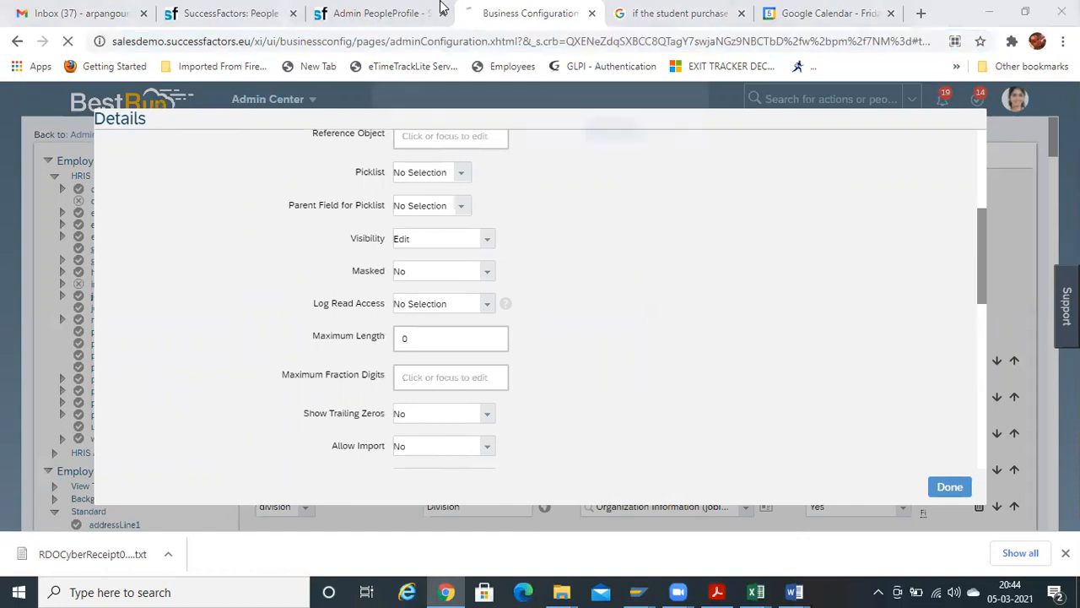
{"action": "left_click", "coordinate": [621, 132]}
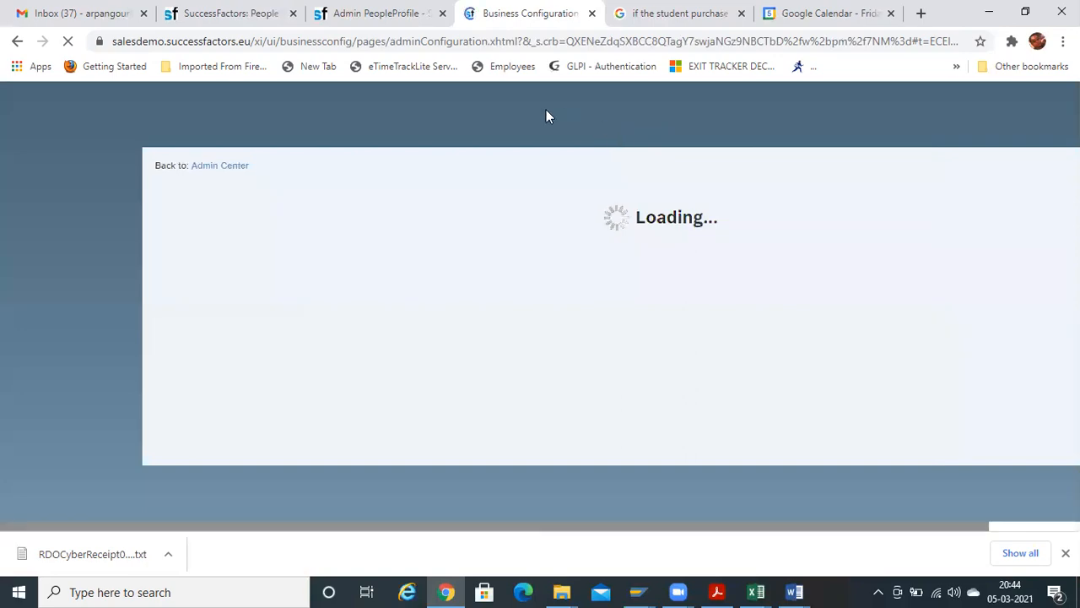
Switch to Word and review the Employee Profile and Public Profile topics, highlighting them in the numbered list.
{"action": "key", "text": "alt+Tab"}
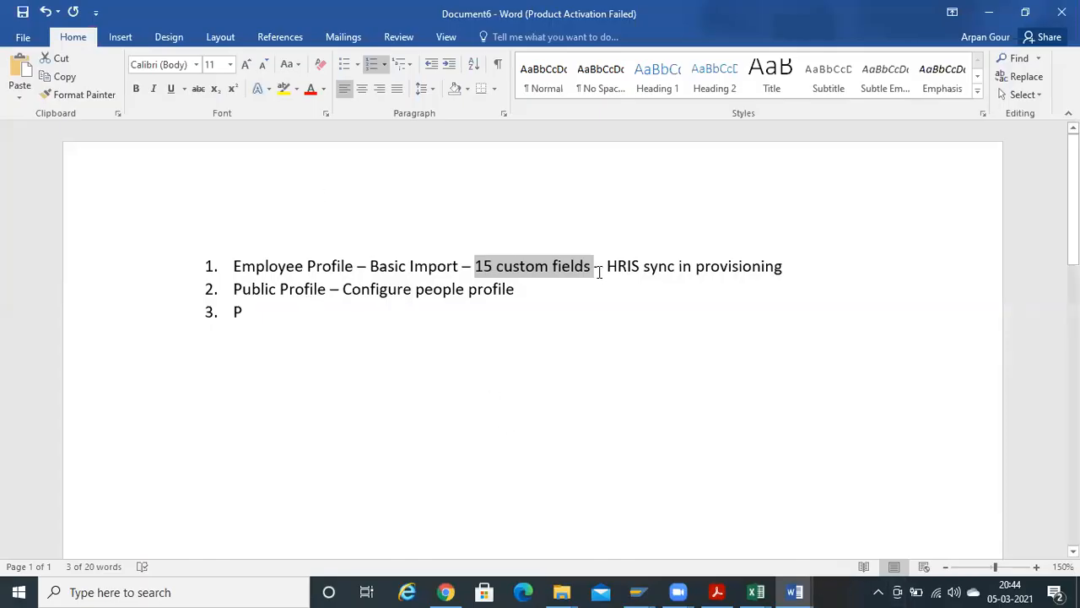
{"action": "left_click", "coordinate": [313, 268]}
{"action": "left_click_drag", "start_coordinate": [309, 268], "coordinate": [353, 275]}
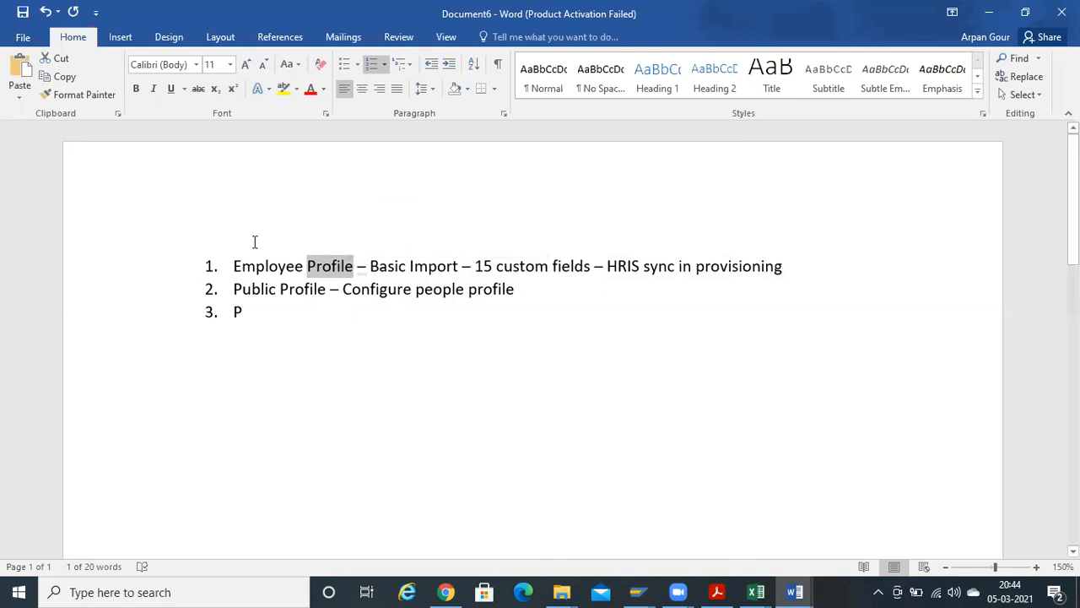
{"action": "left_click_drag", "start_coordinate": [236, 267], "coordinate": [355, 269]}
{"action": "left_click_drag", "start_coordinate": [234, 289], "coordinate": [517, 286]}
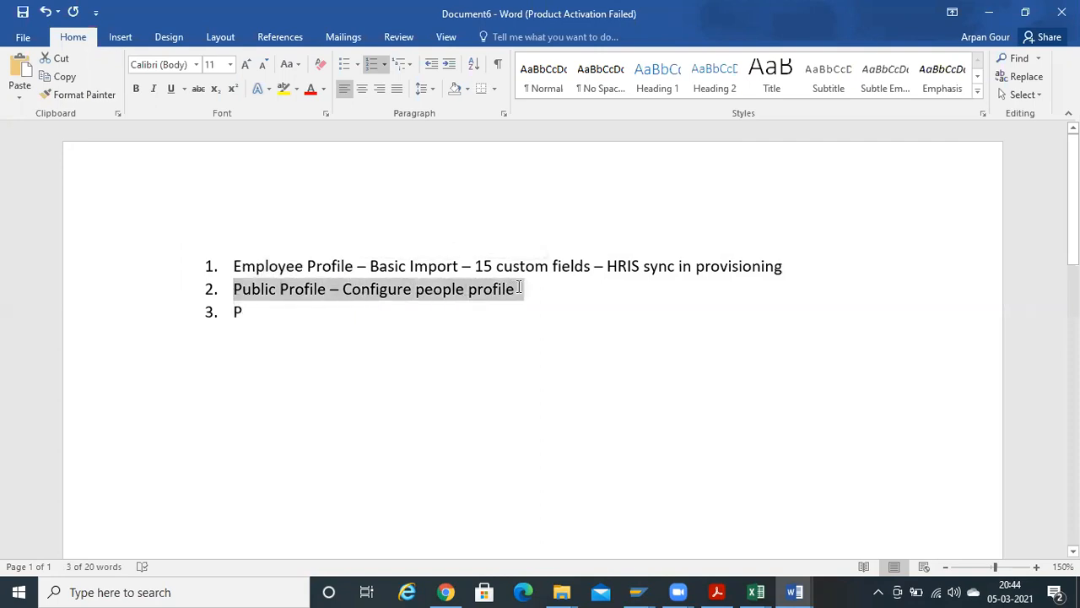
{"action": "left_click", "coordinate": [305, 307]}
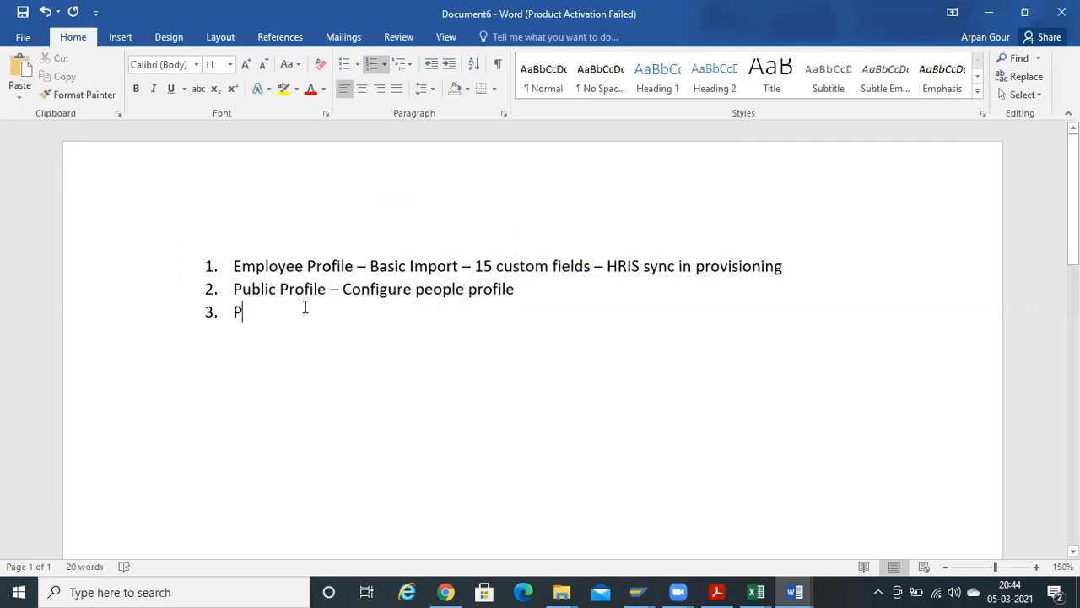
{"action": "key", "text": "alt+Tab"}
{"action": "key", "text": "alt+Tab"}
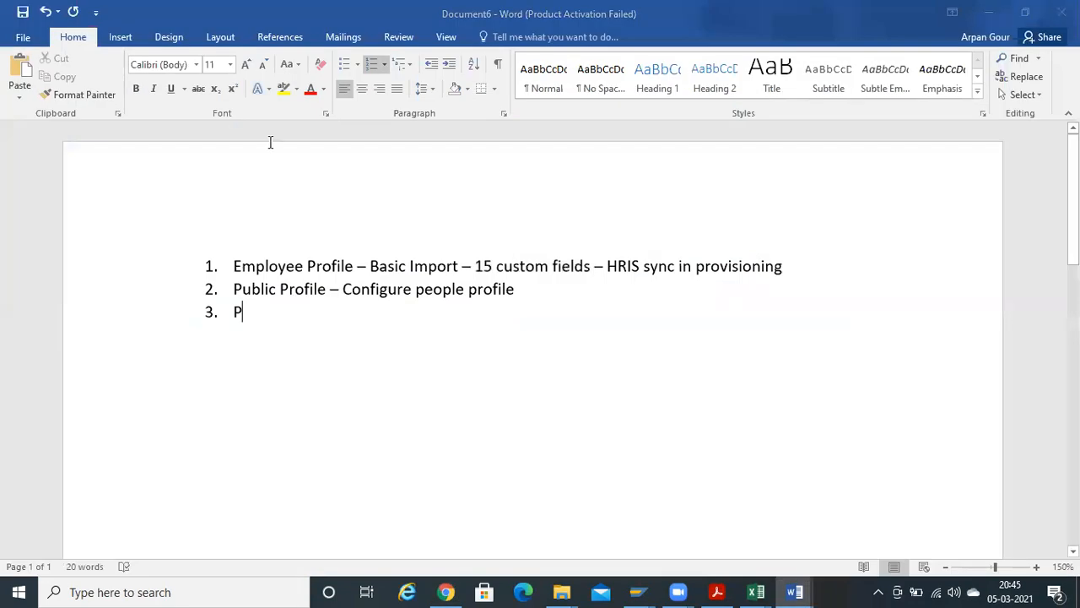
Switch to Chrome and compare the employee's profile page with the Configure People Profile and Business Configuration pages.
{"action": "key", "text": "alt+Tab"}
{"action": "left_click", "coordinate": [378, 7]}
{"action": "left_click", "coordinate": [240, 12]}
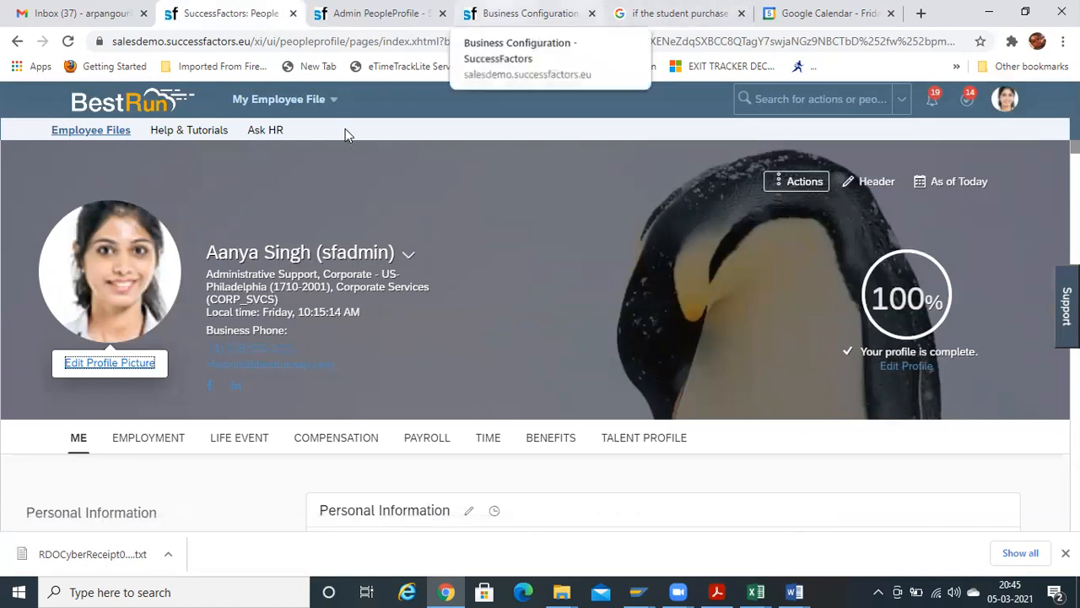
{"action": "key", "text": "ctrl+Tab"}
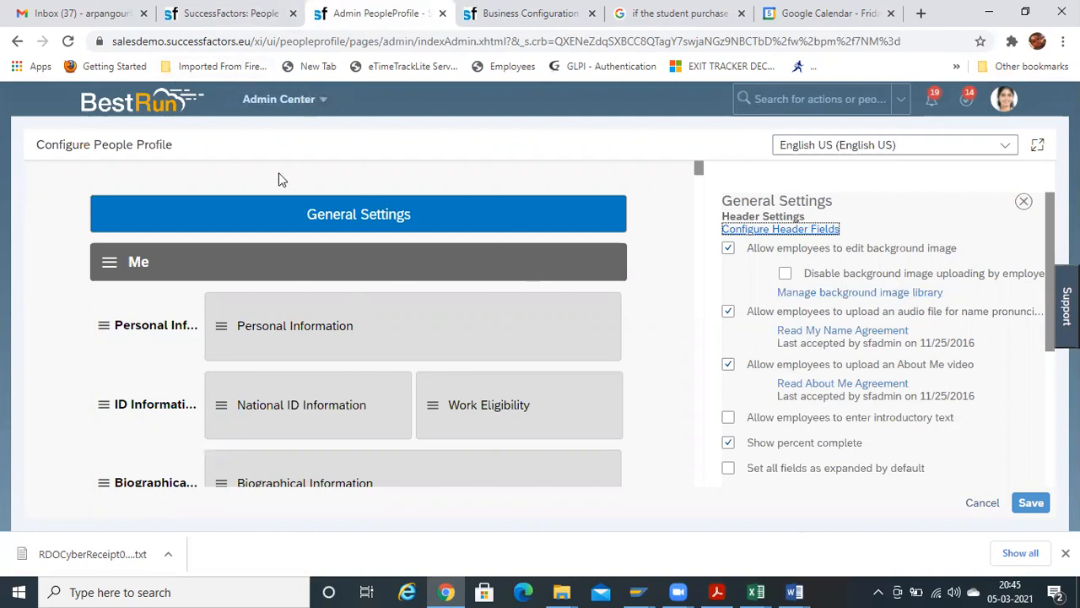
{"action": "left_click", "coordinate": [213, 3]}
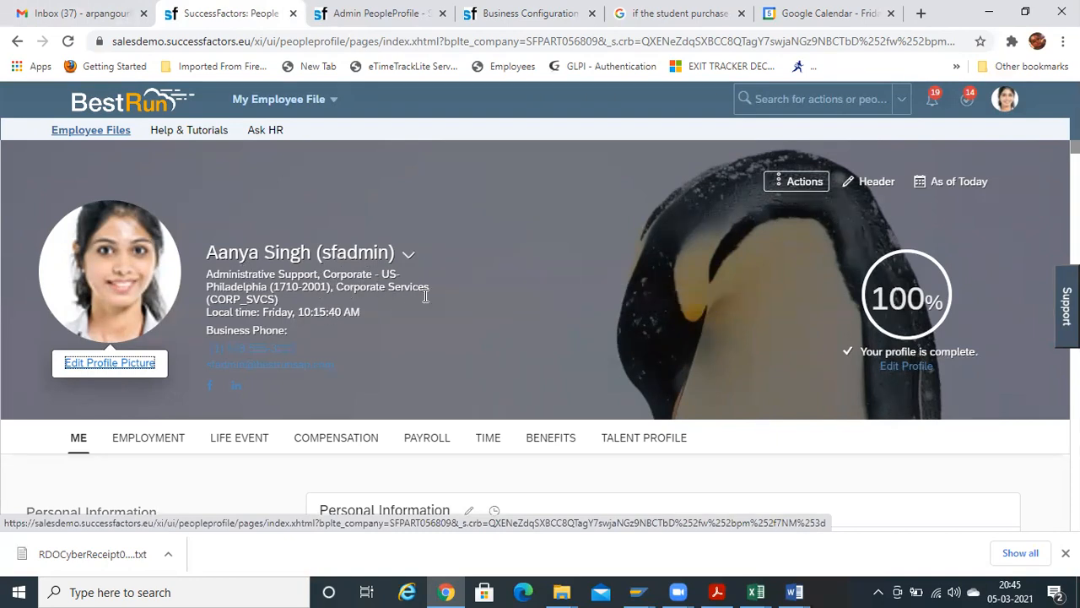
{"action": "left_click", "coordinate": [578, 12]}
{"action": "left_click", "coordinate": [226, 14]}
{"action": "left_click", "coordinate": [485, 8]}
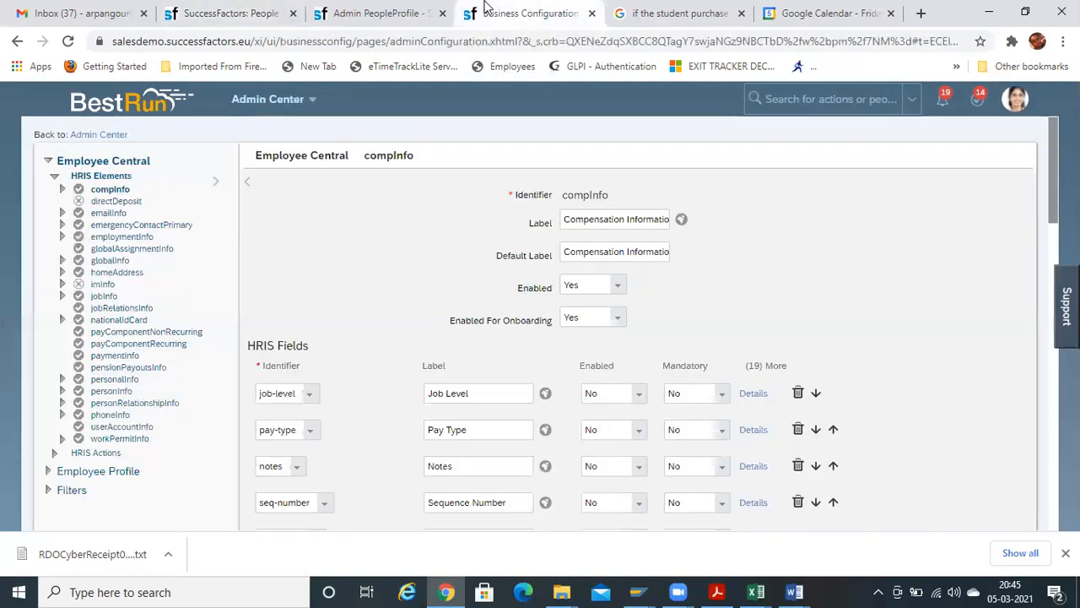
{"action": "key", "text": "ctrl+shift+Tab"}
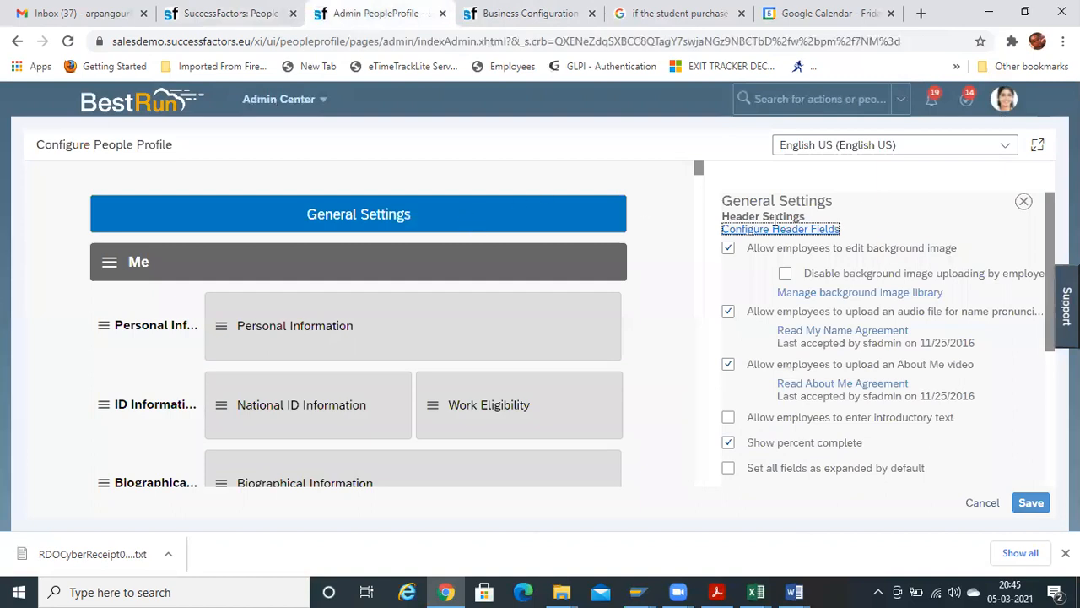
Examine the selectable fields in Configure Header Fields, including the custom fields, and close the dialog without changes.
{"action": "left_click", "coordinate": [806, 229]}
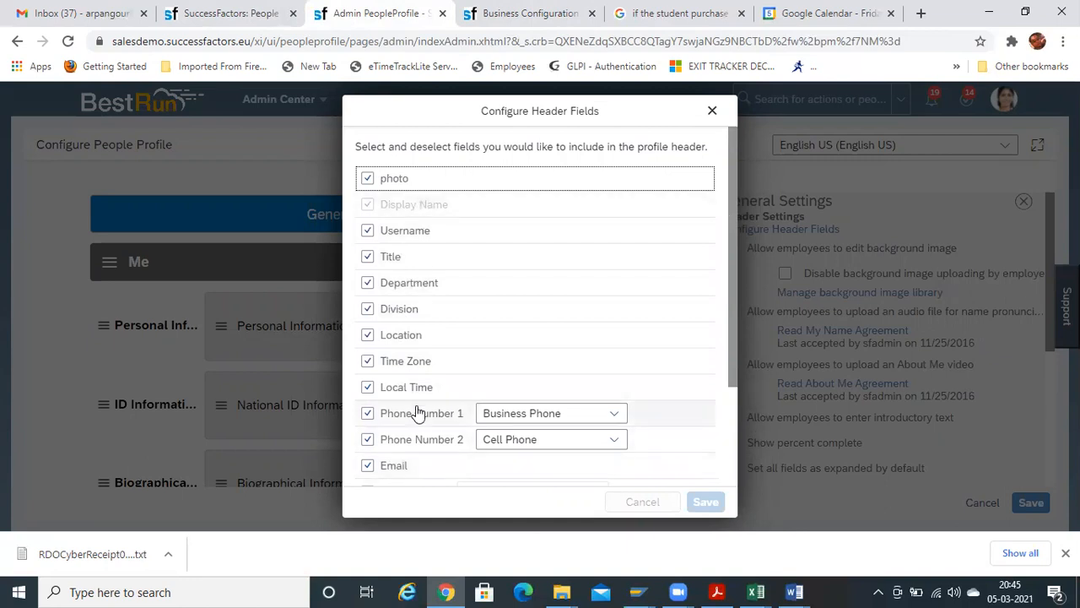
{"action": "left_click_drag", "start_coordinate": [736, 236], "coordinate": [740, 356]}
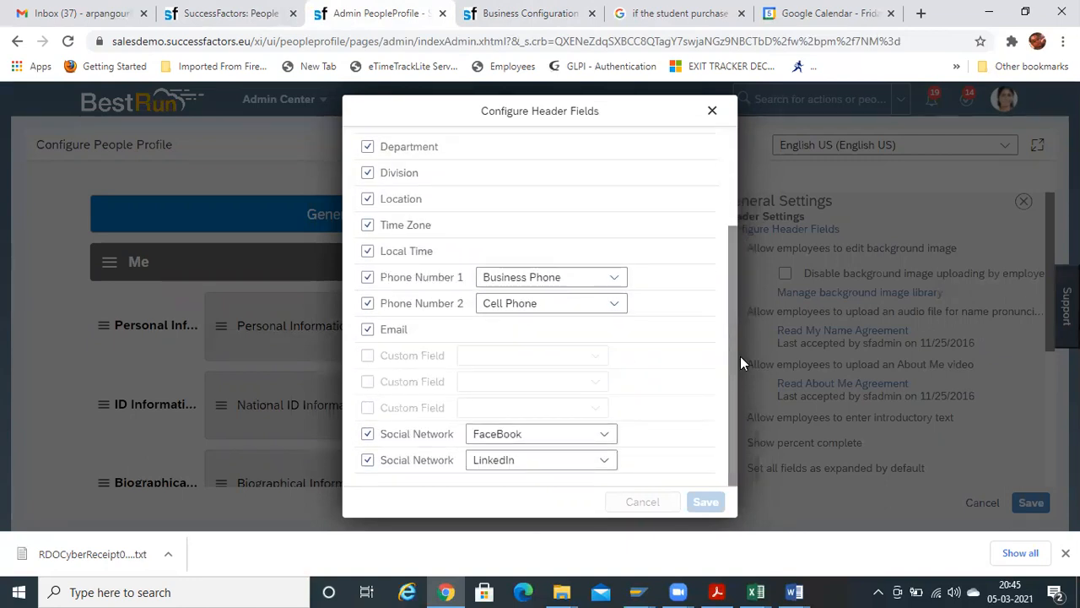
{"action": "left_click", "coordinate": [712, 109]}
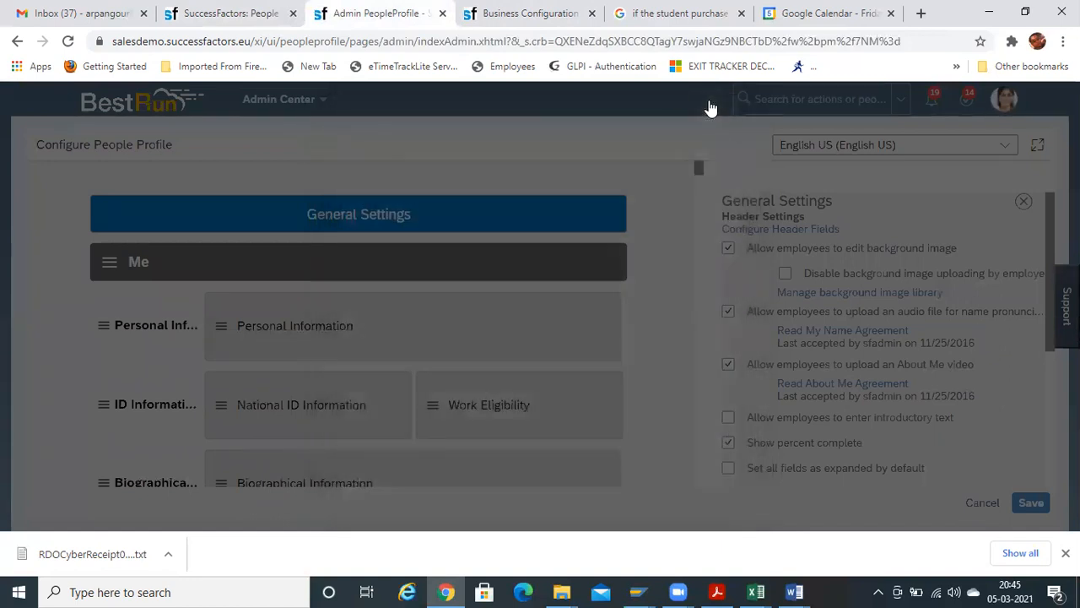
Switch to Word and complete the third list item as "People Profile".
{"action": "key", "text": "alt+Tab"}
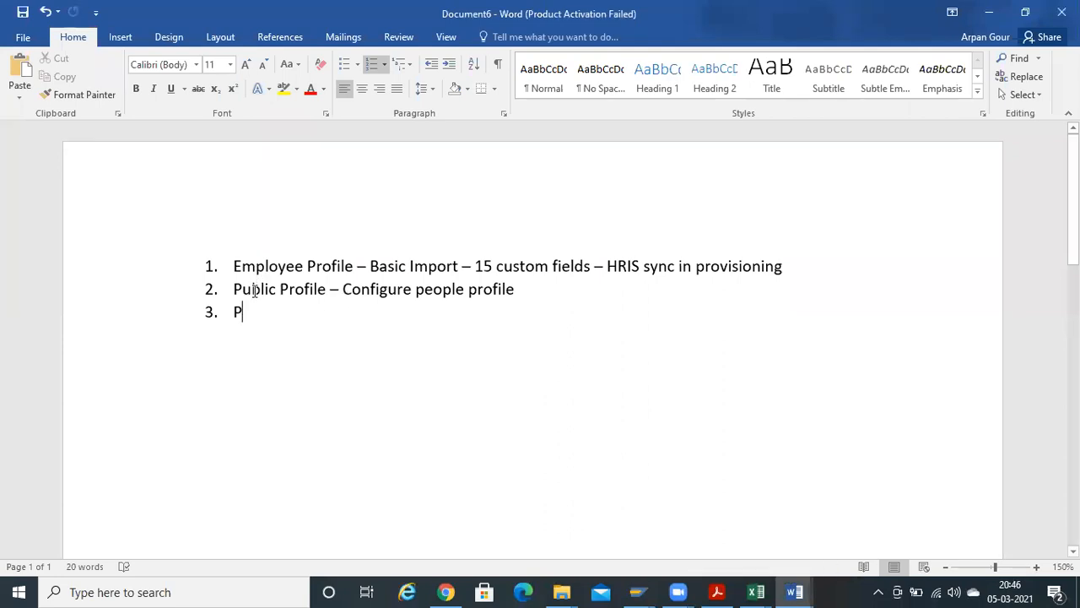
{"action": "type", "text": "eople"}
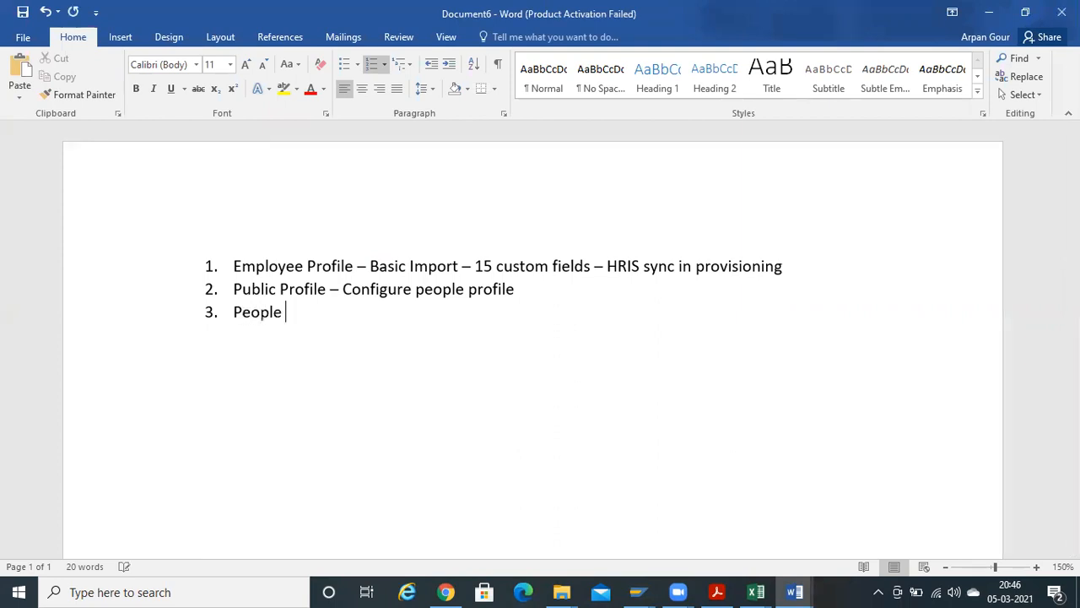
{"action": "type", "text": " Profile"}
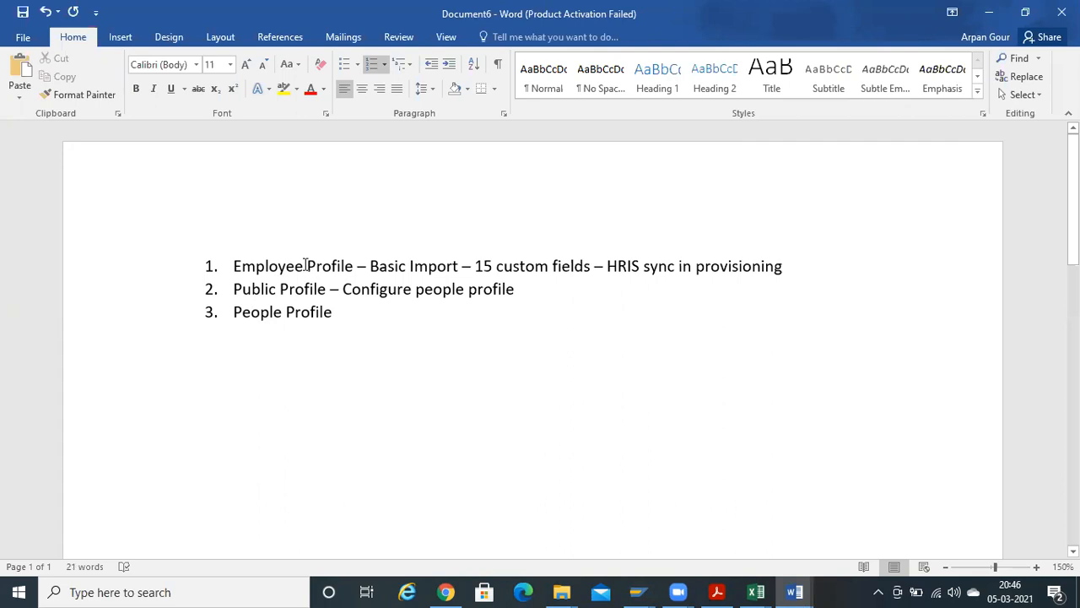
Switch to Chrome, duplicate the Business Configuration page and open My Employee File in the copy.
{"action": "key", "text": "alt+Tab"}
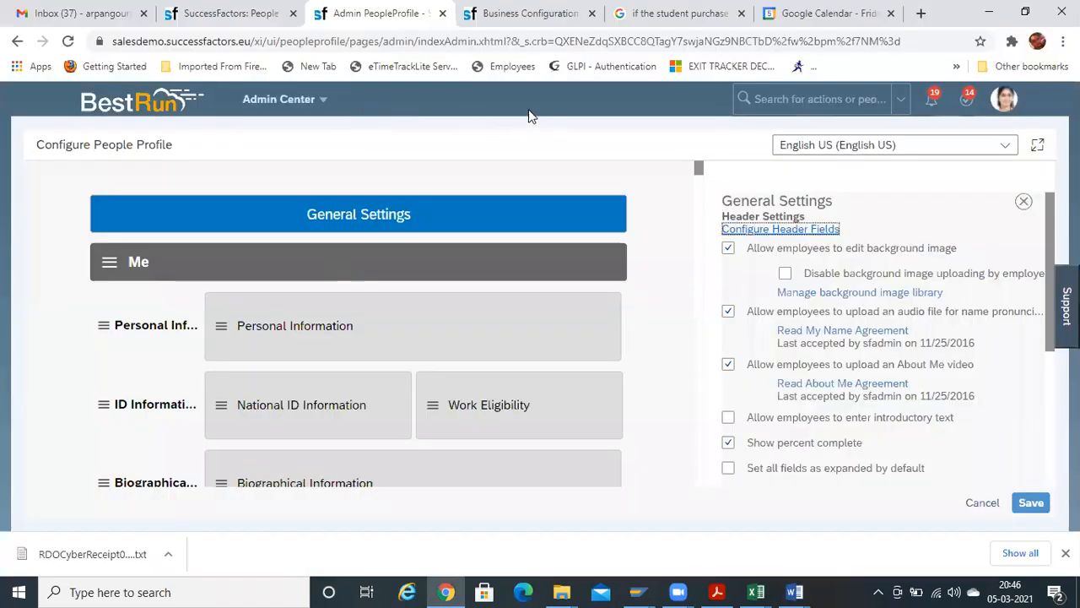
{"action": "left_click", "coordinate": [530, 12]}
{"action": "right_click", "coordinate": [533, 10]}
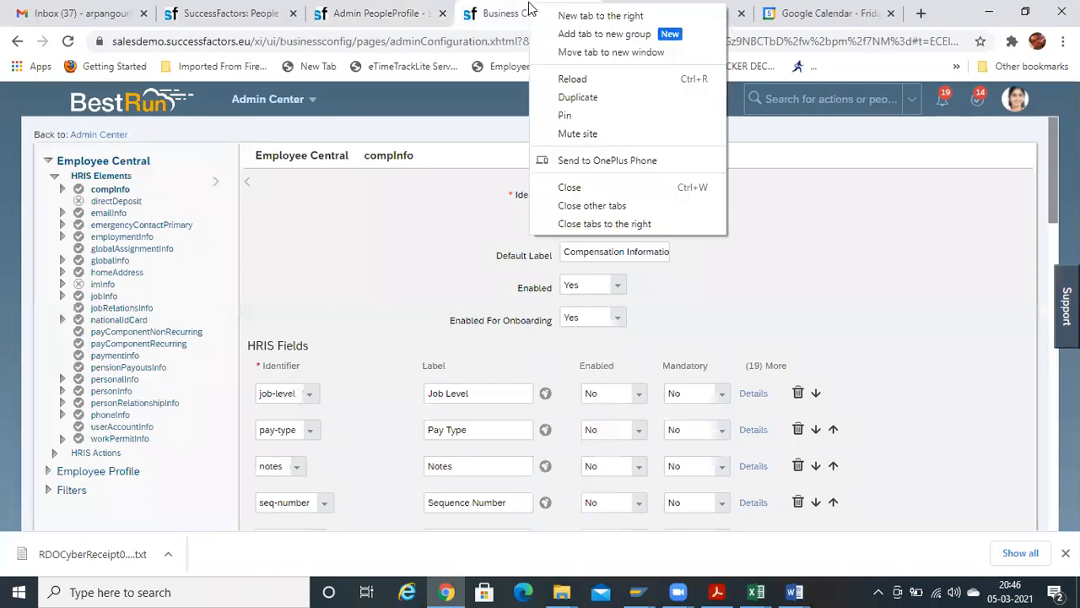
{"action": "left_click", "coordinate": [568, 96]}
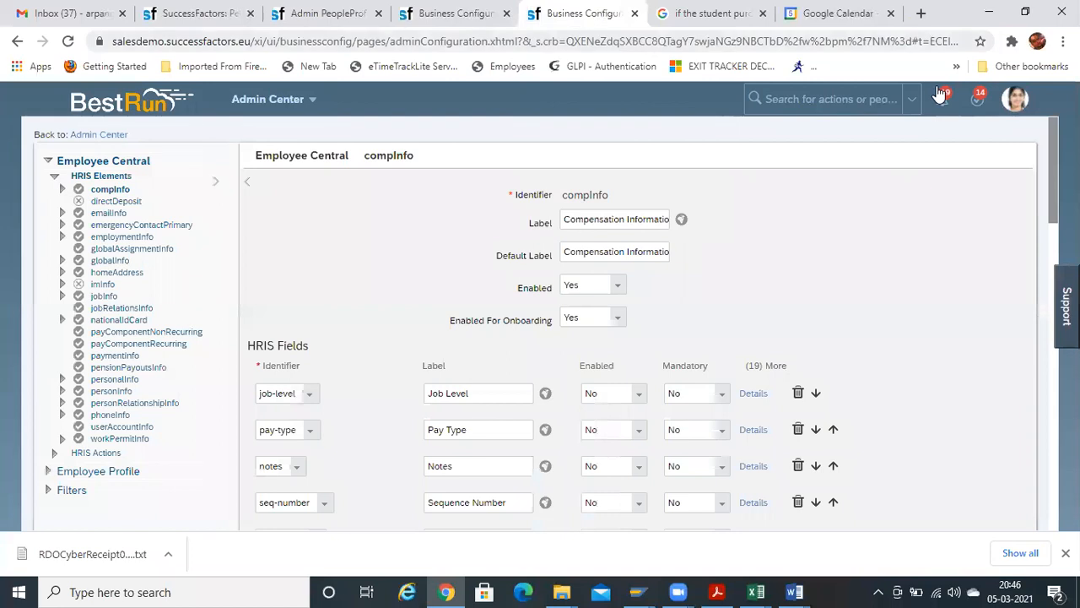
{"action": "left_click", "coordinate": [305, 100]}
{"action": "left_click", "coordinate": [264, 473]}
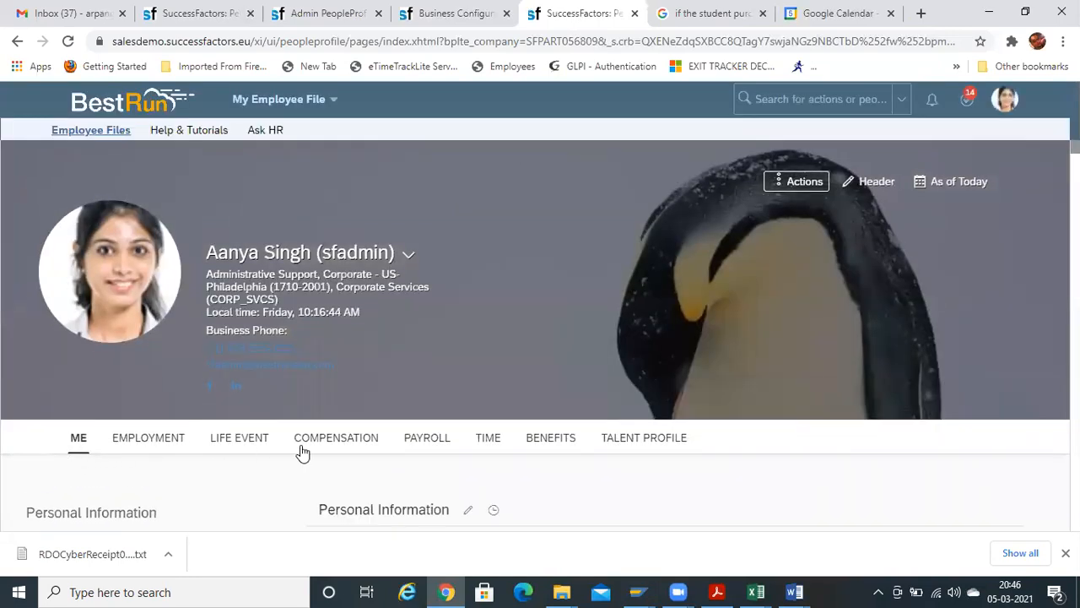
Examine the Employment, Life Event, Compensation, Payroll and Time sections of the employee profile.
{"action": "left_click", "coordinate": [130, 444]}
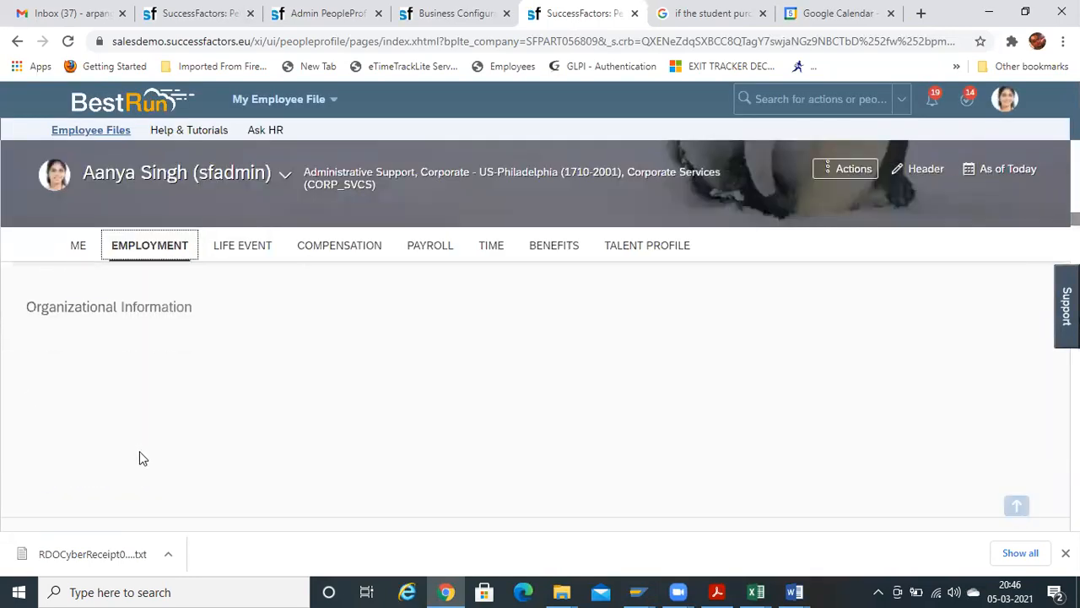
{"action": "left_click", "coordinate": [250, 253]}
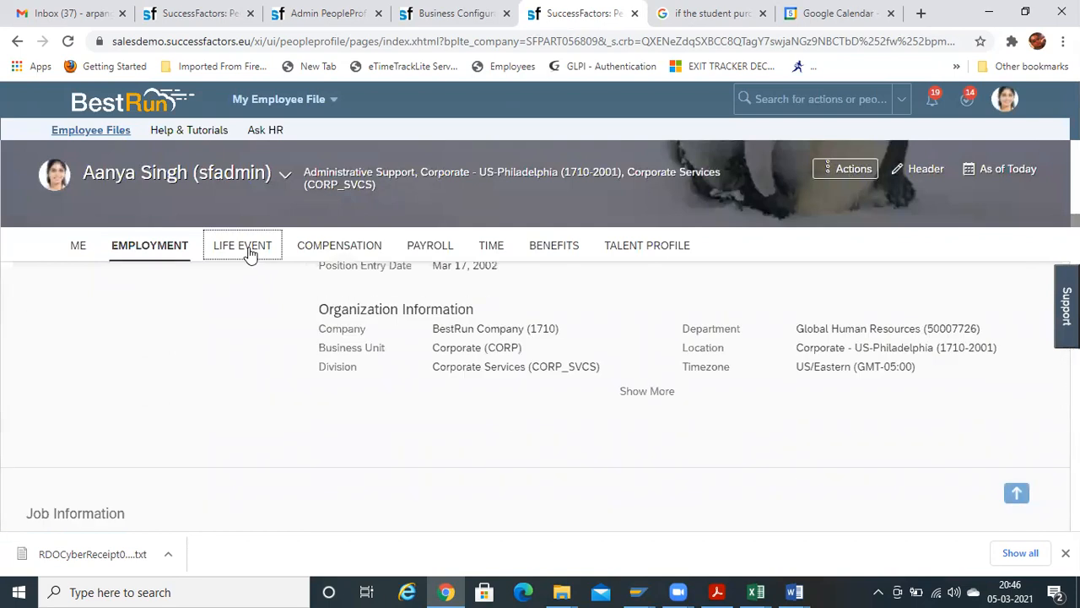
{"action": "left_click", "coordinate": [355, 249]}
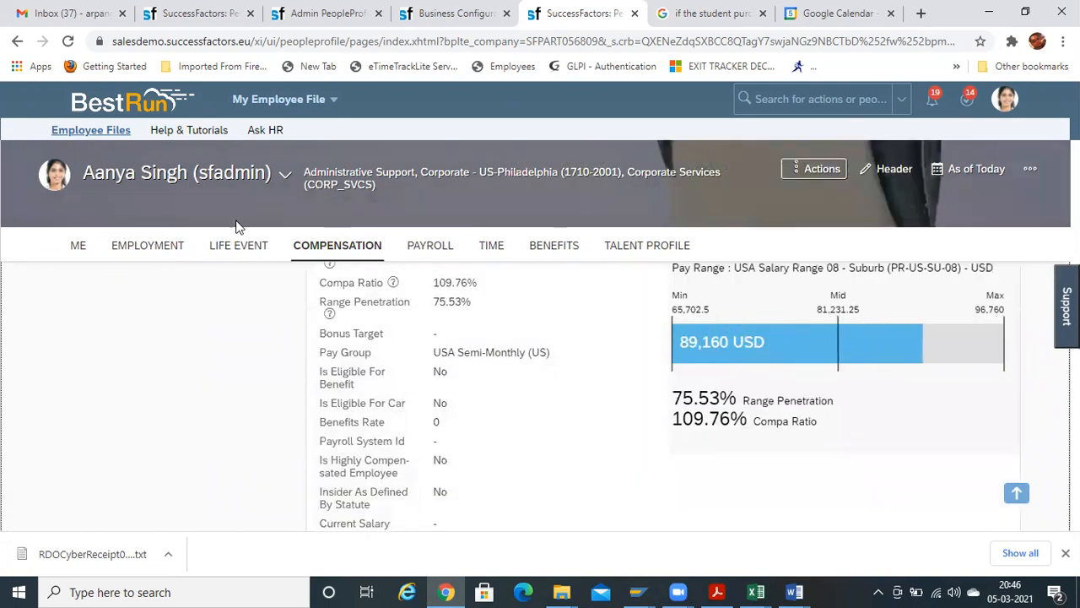
{"action": "left_click", "coordinate": [439, 245]}
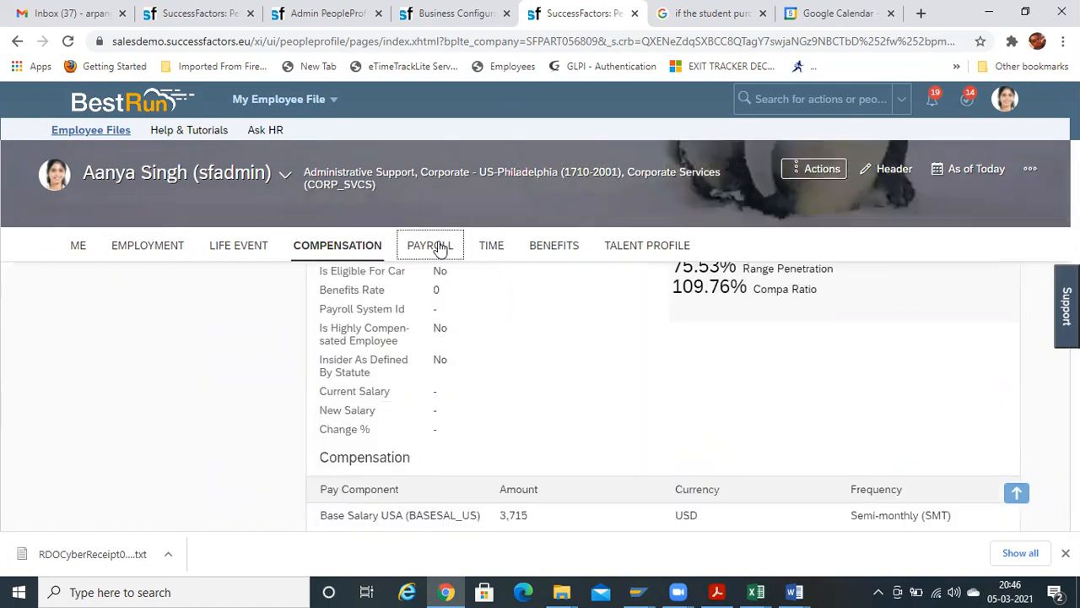
{"action": "left_click", "coordinate": [487, 246]}
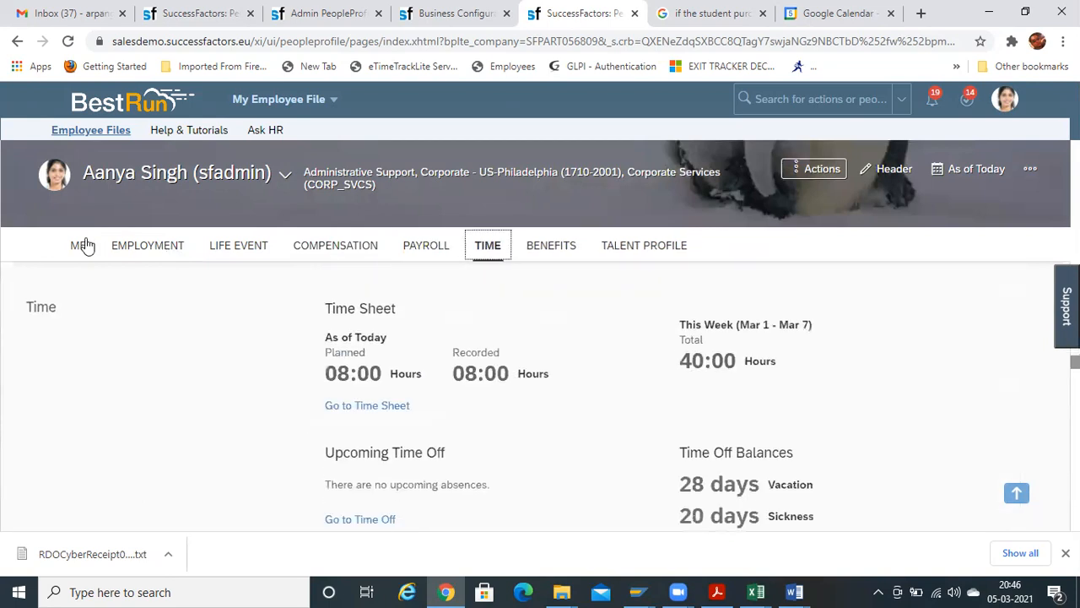
Return to the profile's Me section and go through Employment, Life Event, Compensation, Payroll and Time once more.
{"action": "left_click", "coordinate": [81, 245]}
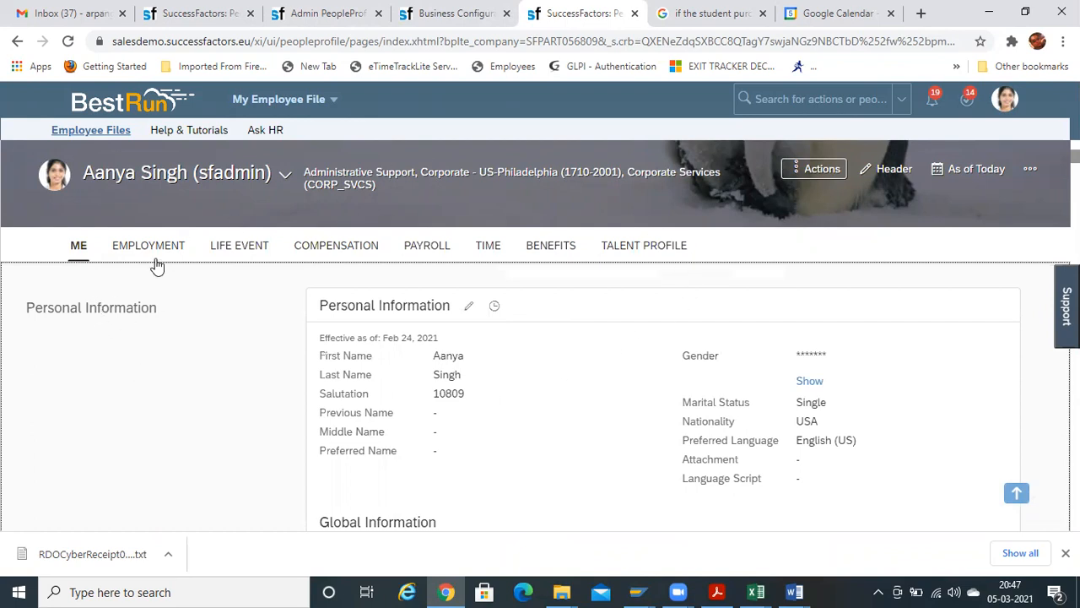
{"action": "left_click", "coordinate": [165, 252]}
{"action": "left_click", "coordinate": [221, 250]}
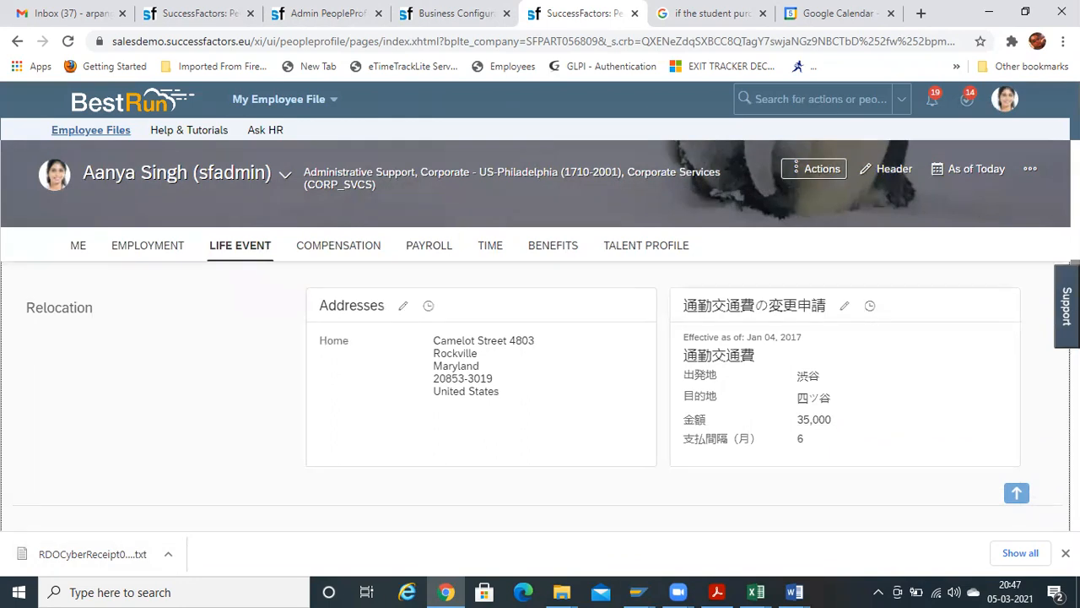
{"action": "left_click", "coordinate": [324, 253]}
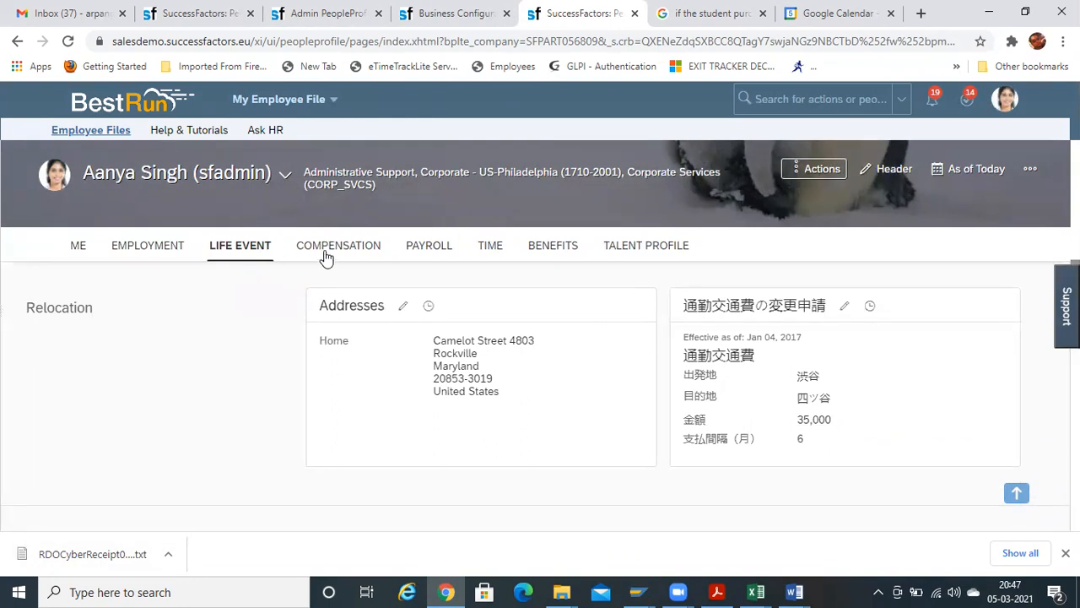
{"action": "left_click", "coordinate": [443, 244]}
{"action": "left_click", "coordinate": [489, 246]}
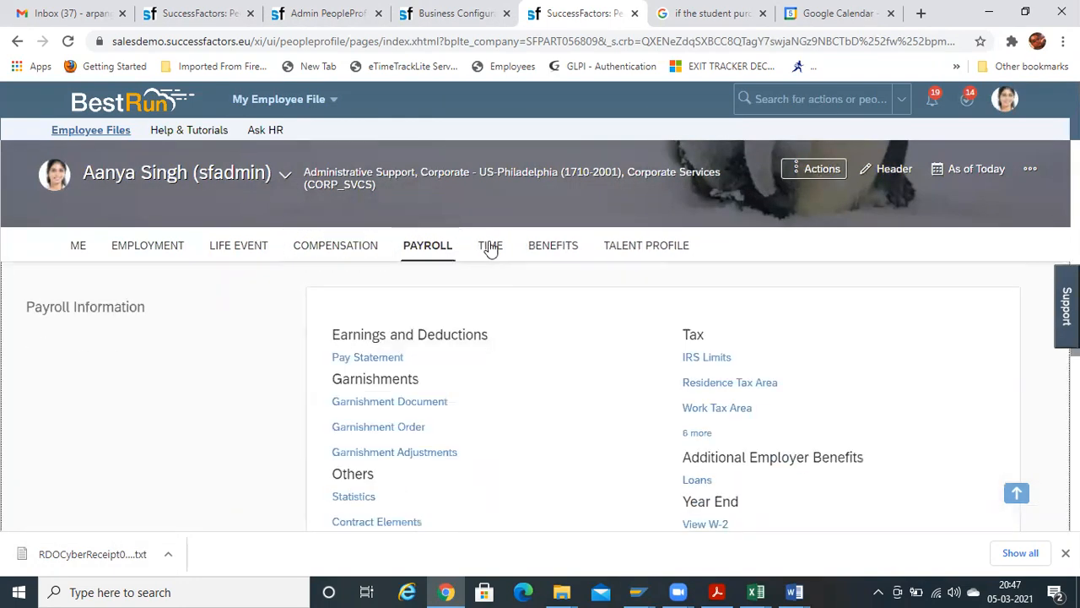
Examine the Talent Profile section, from Badges and Overview through Skill Profile and competencies to the potential and performance views.
{"action": "left_click", "coordinate": [654, 251]}
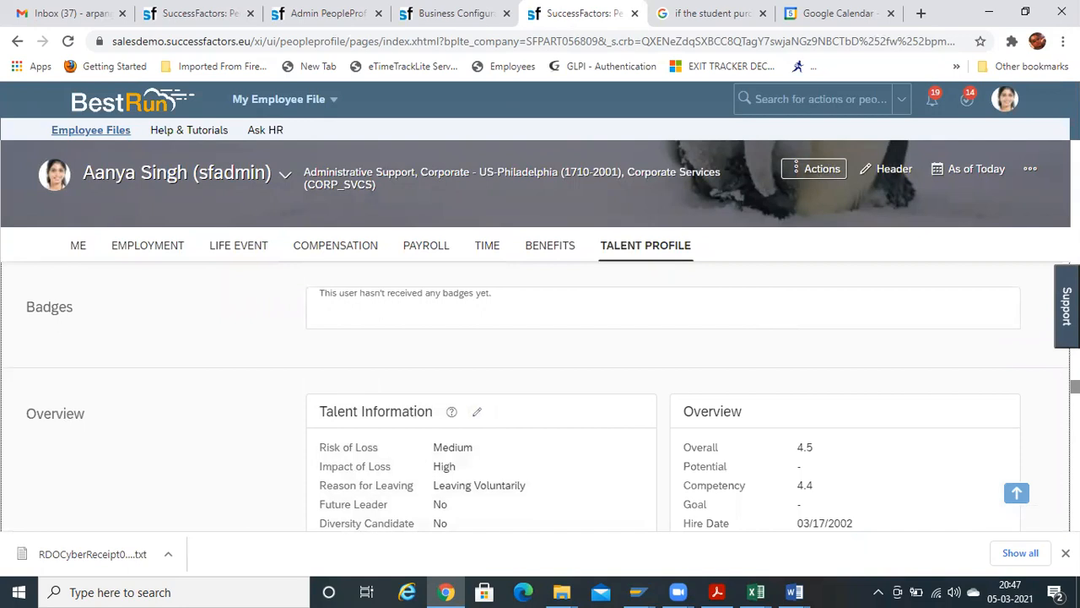
{"action": "scroll", "coordinate": [1015, 467], "scroll_direction": "down", "scroll_amount": 8}
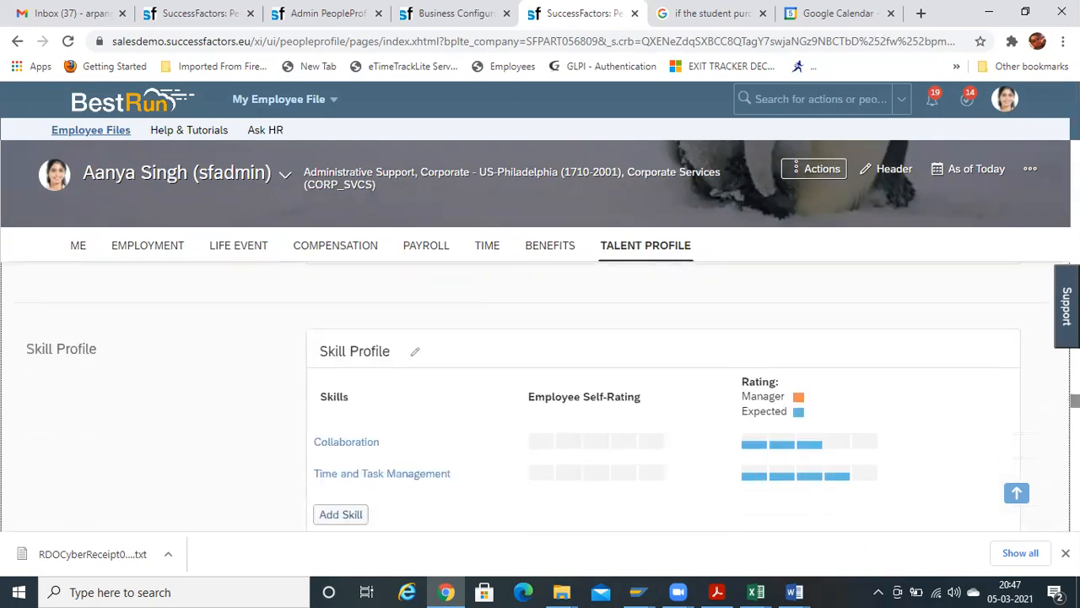
{"action": "scroll", "coordinate": [1014, 466], "scroll_direction": "down", "scroll_amount": 3}
{"action": "scroll", "coordinate": [1015, 467], "scroll_direction": "up", "scroll_amount": 1}
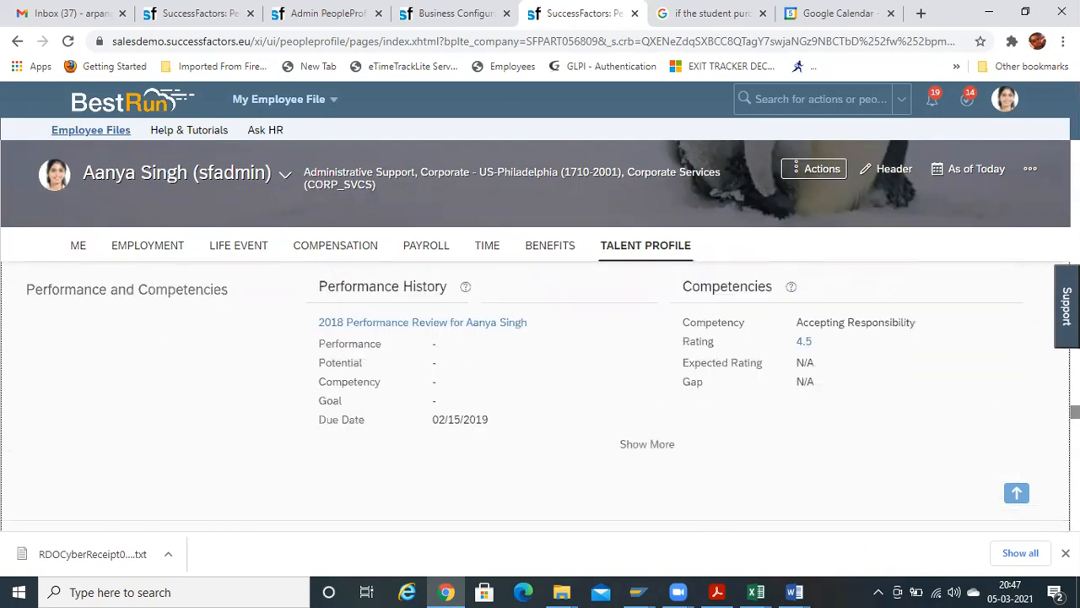
{"action": "scroll", "coordinate": [1014, 467], "scroll_direction": "down", "scroll_amount": 5}
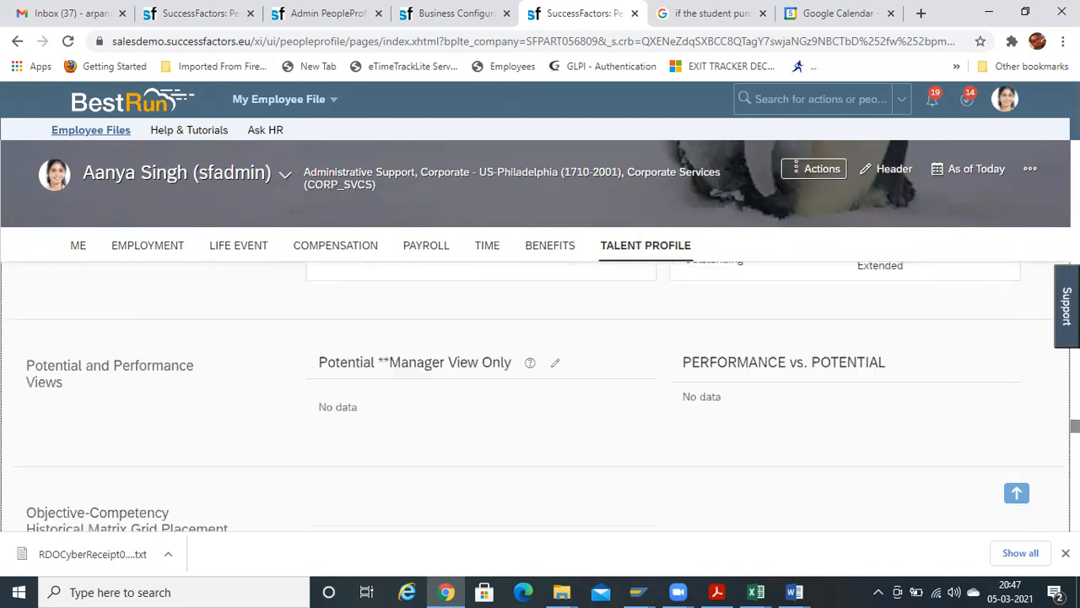
Examine the remaining Talent Profile views down to Work Experience Within Company and Successors, and return to the Me section.
{"action": "scroll", "coordinate": [1015, 467], "scroll_direction": "down", "scroll_amount": 3}
{"action": "scroll", "coordinate": [1014, 466], "scroll_direction": "down", "scroll_amount": 4}
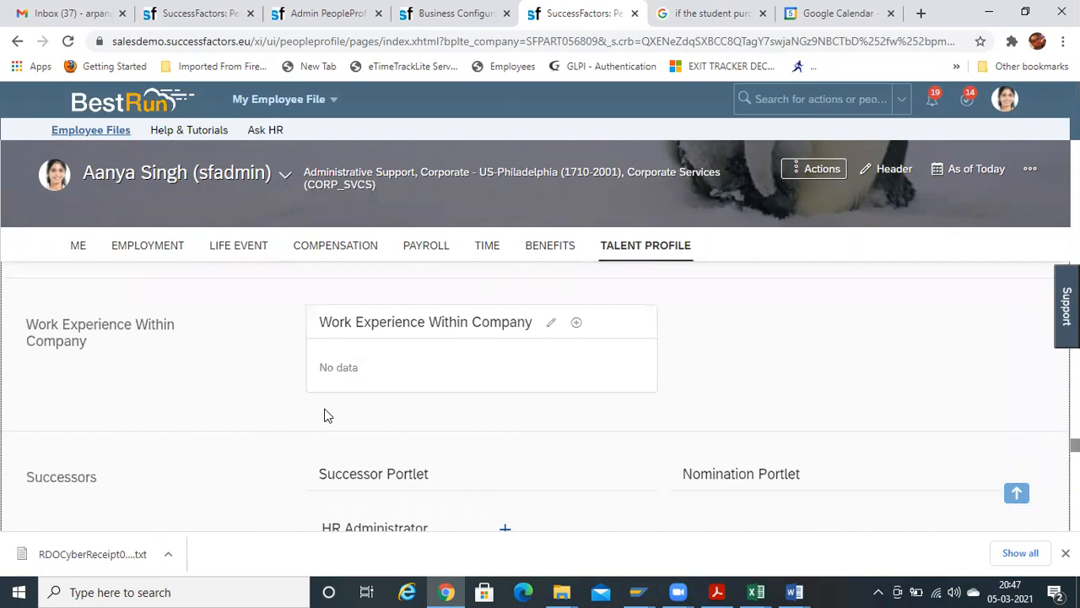
{"action": "scroll", "coordinate": [1014, 466], "scroll_direction": "up", "scroll_amount": 4}
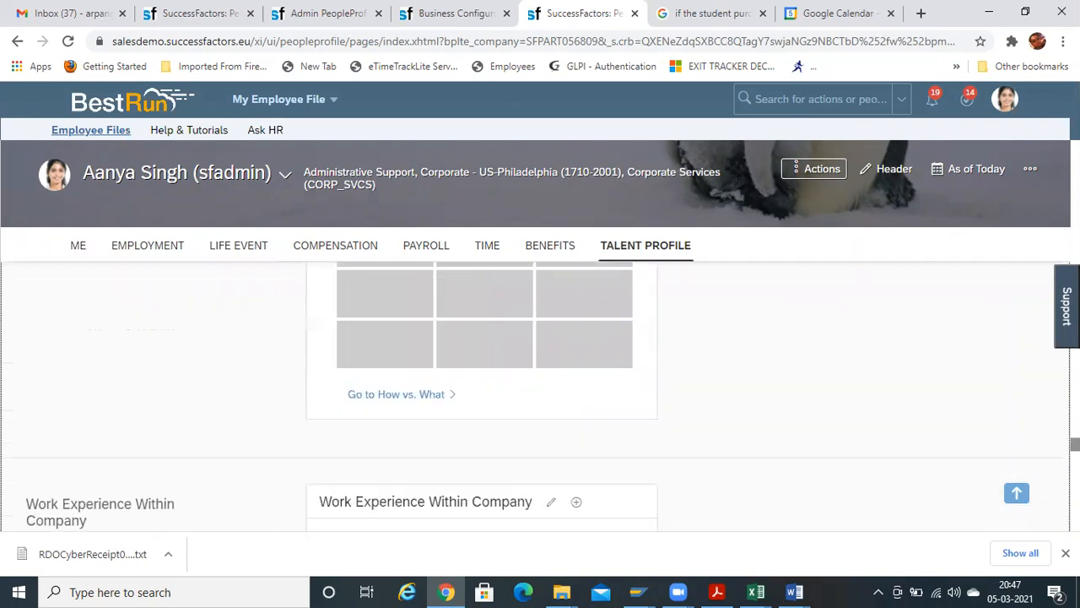
{"action": "scroll", "coordinate": [1014, 467], "scroll_direction": "up", "scroll_amount": 2}
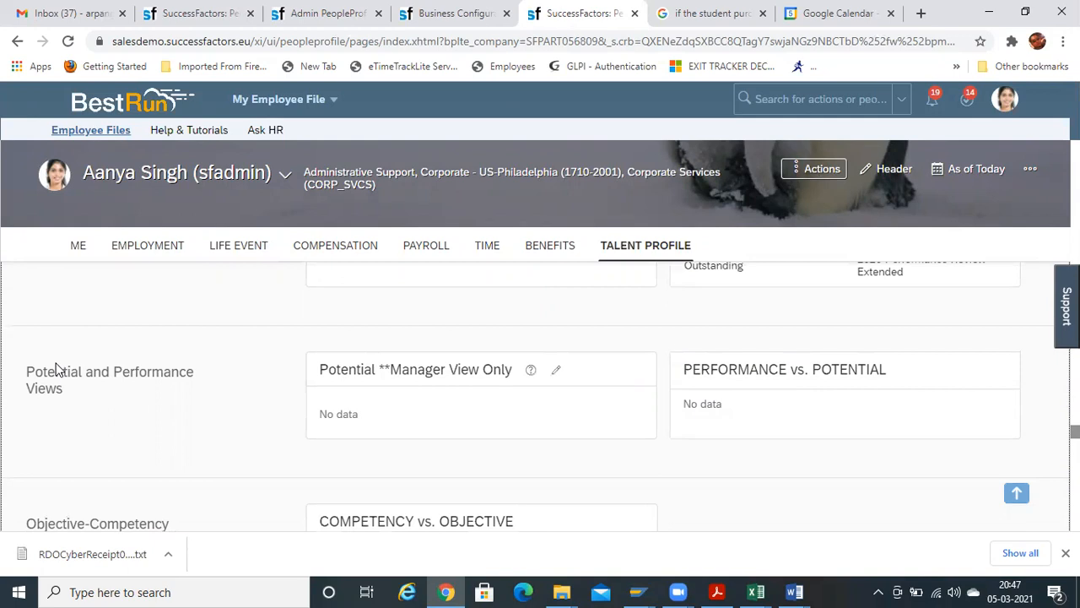
{"action": "left_click", "coordinate": [80, 255]}
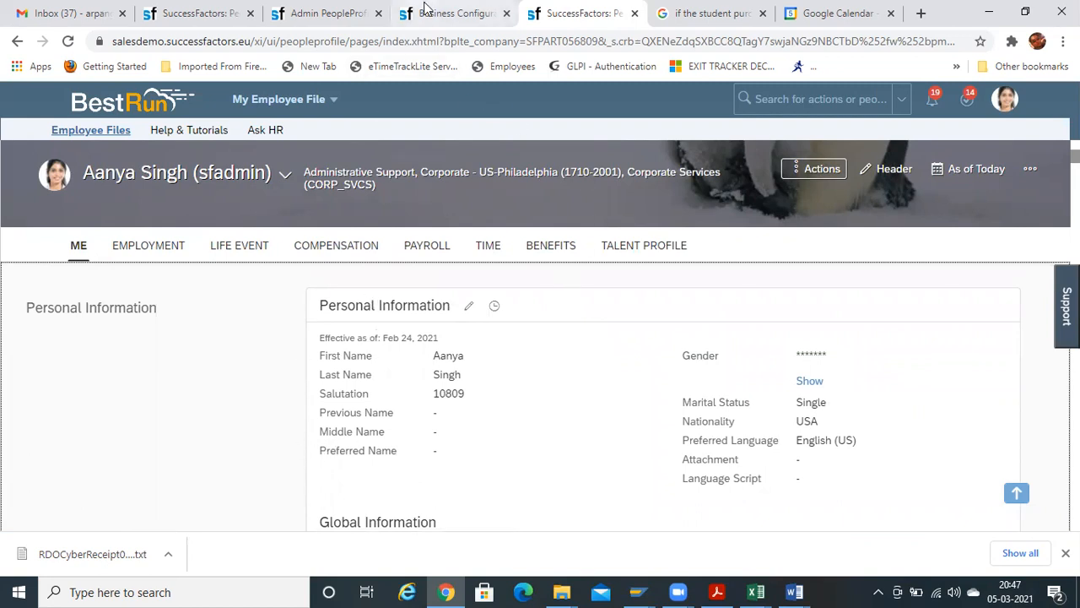
Remove the Personal Information block from the Me section in Configure People Profile and save the configuration.
{"action": "left_click", "coordinate": [329, 12]}
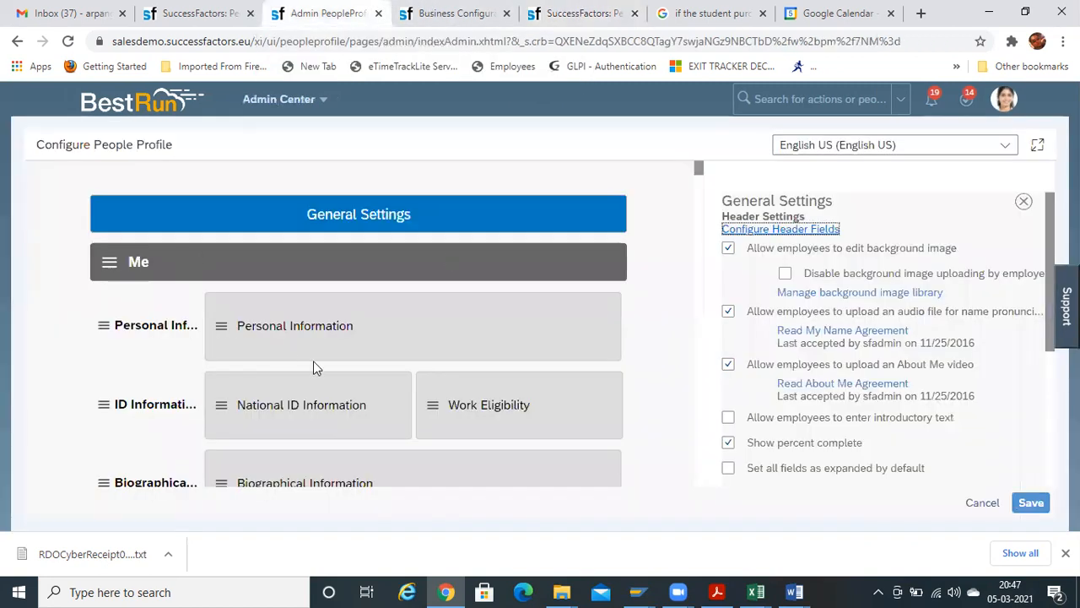
{"action": "left_click_drag", "start_coordinate": [222, 329], "coordinate": [882, 358]}
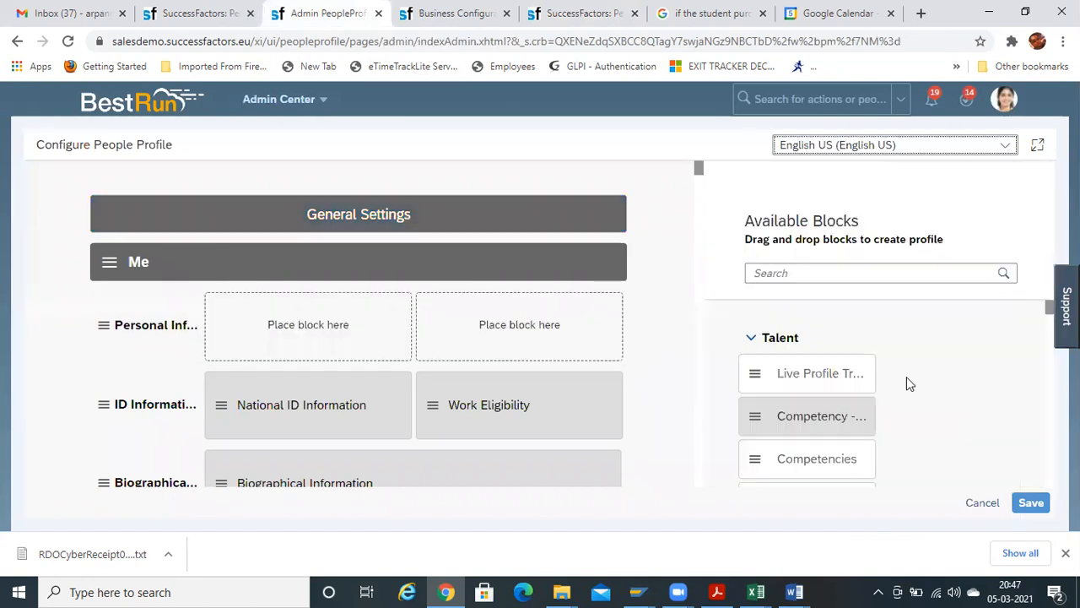
{"action": "left_click", "coordinate": [1027, 504]}
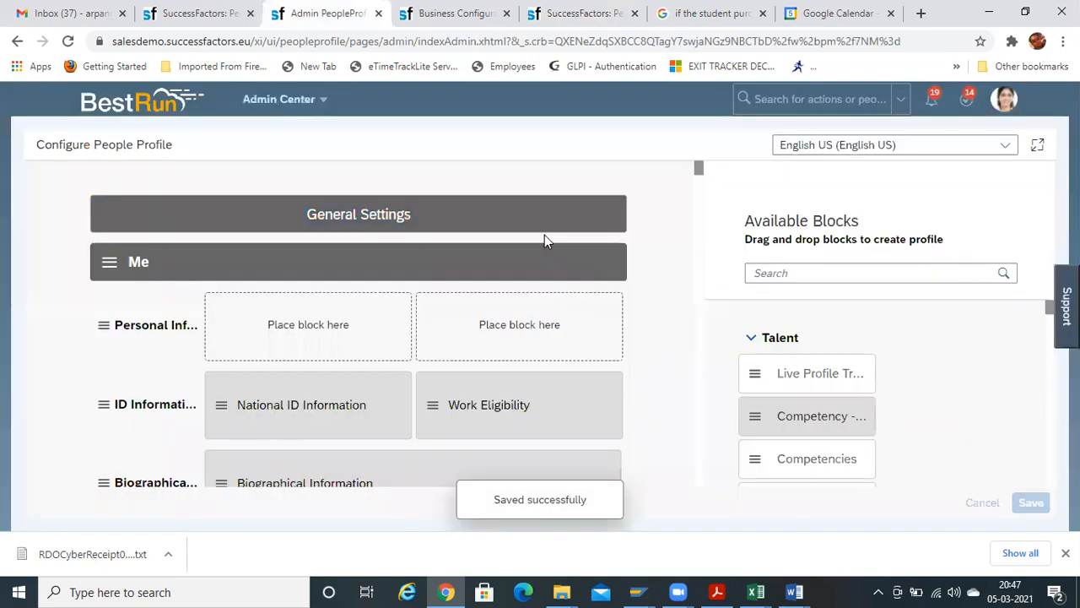
Reload the original My Employee File page and examine its Me section for the effect of the block removal.
{"action": "key", "text": "alt+Tab"}
{"action": "key", "text": "alt+Tab"}
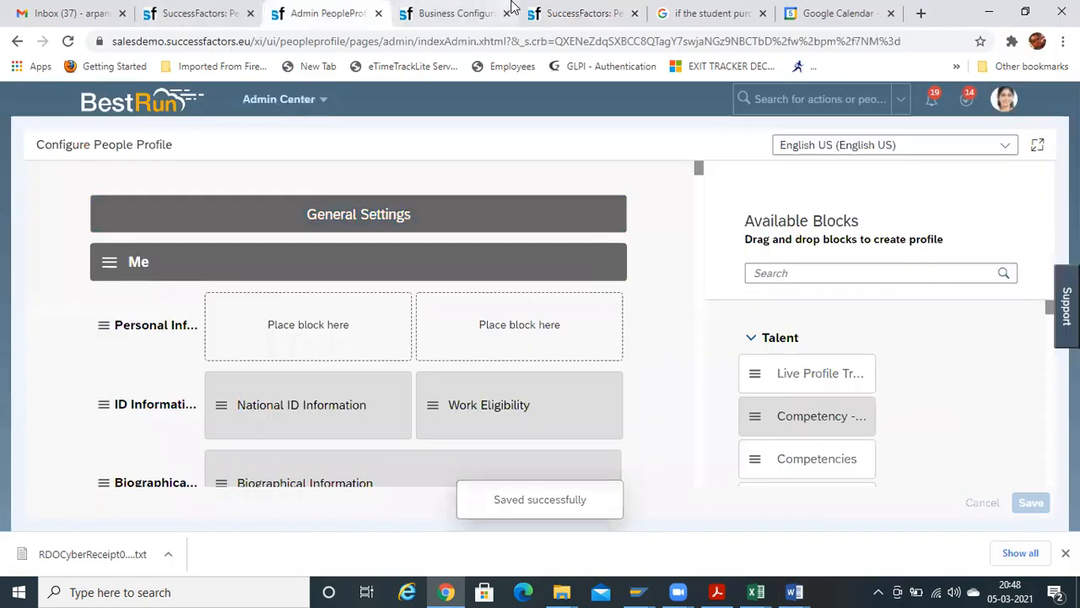
{"action": "left_click", "coordinate": [510, 7]}
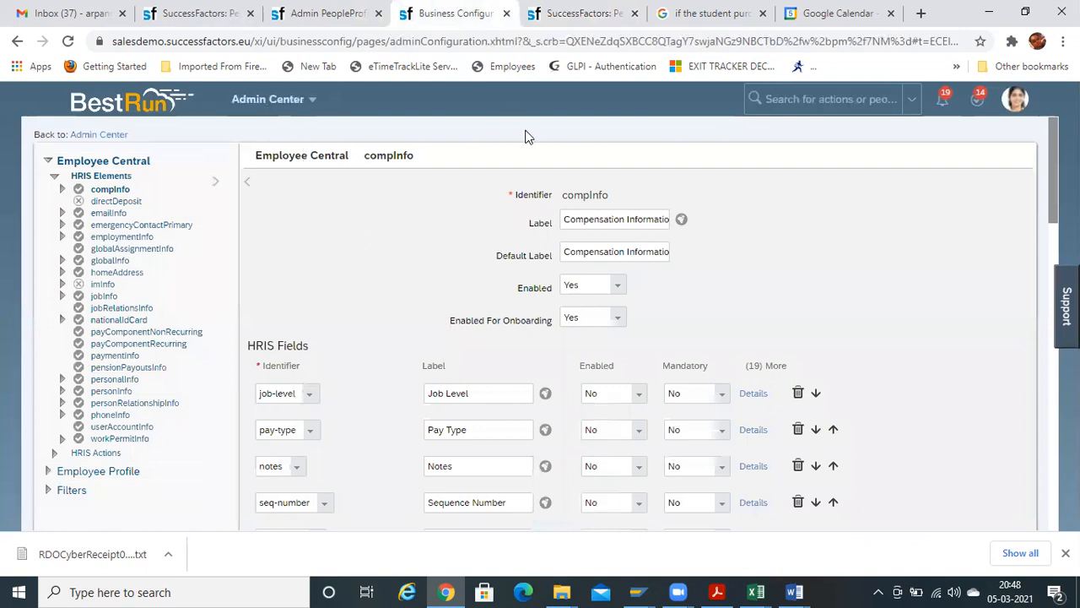
{"action": "left_click", "coordinate": [330, 13]}
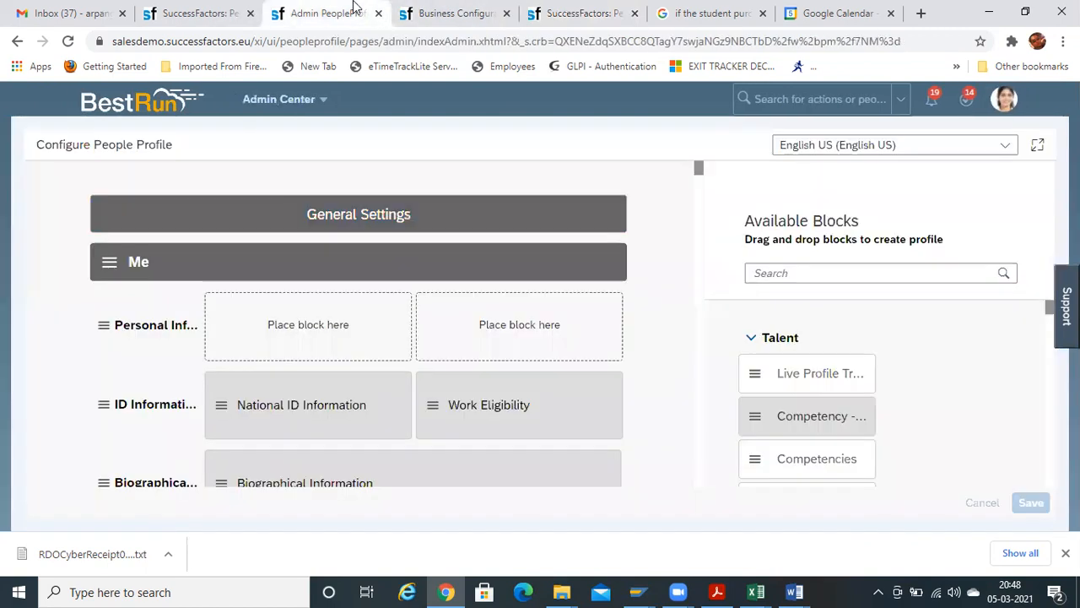
{"action": "left_click", "coordinate": [201, 11]}
{"action": "key", "text": "ctrl+l"}
{"action": "key", "text": "Return"}
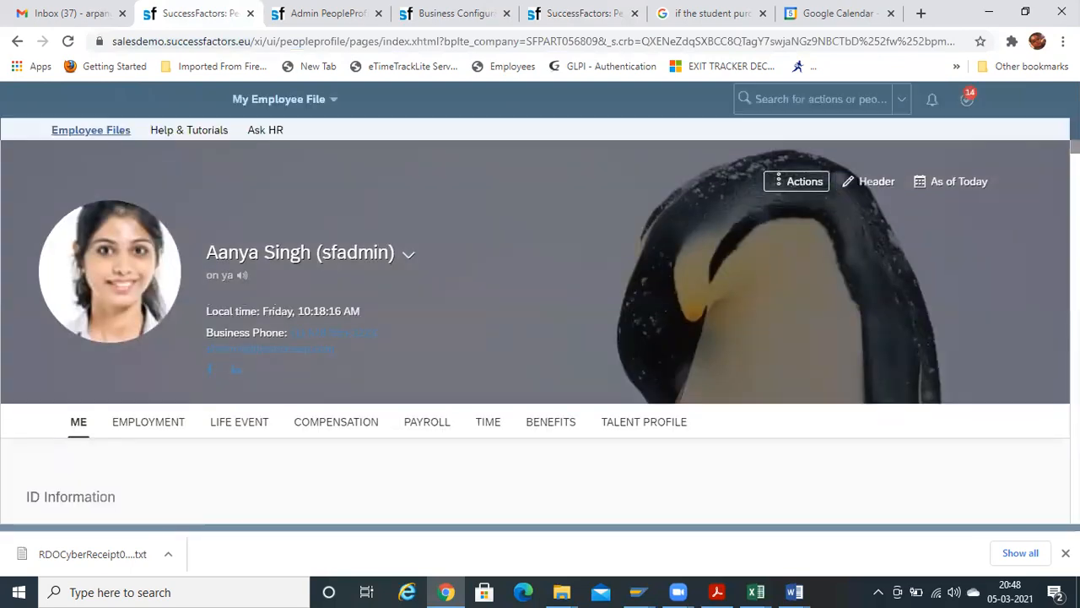
{"action": "scroll", "coordinate": [540, 338], "scroll_direction": "down", "scroll_amount": 3}
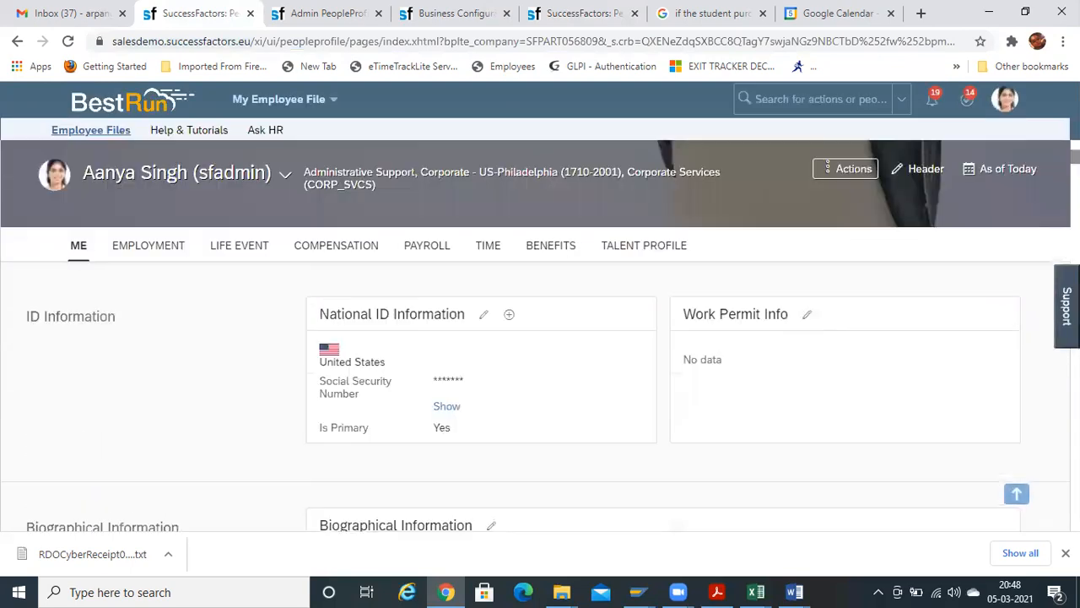
{"action": "scroll", "coordinate": [540, 380], "scroll_direction": "down", "scroll_amount": 1}
{"action": "scroll", "coordinate": [540, 380], "scroll_direction": "up", "scroll_amount": 1}
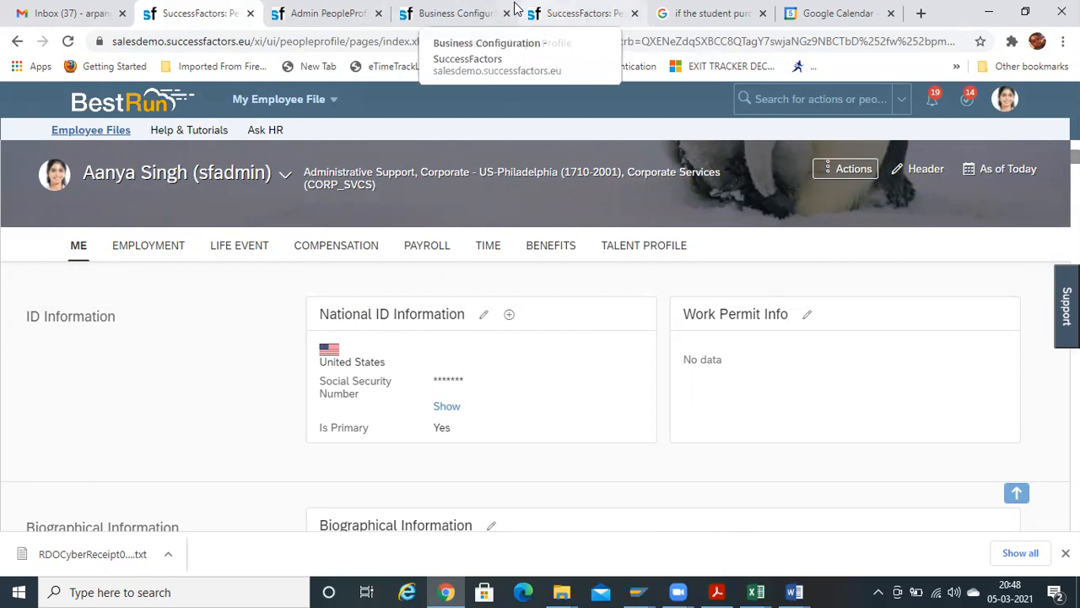
View the Job Level field details of the compInfo element in Business Configuration and close them.
{"action": "left_click", "coordinate": [460, 13]}
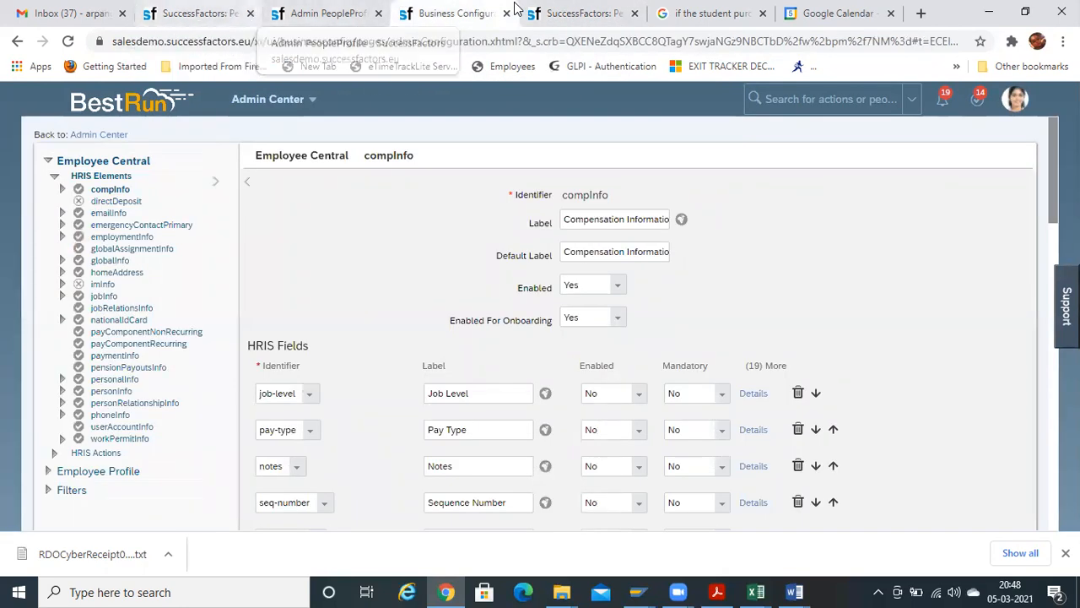
{"action": "left_click", "coordinate": [327, 13]}
{"action": "left_click", "coordinate": [514, 7]}
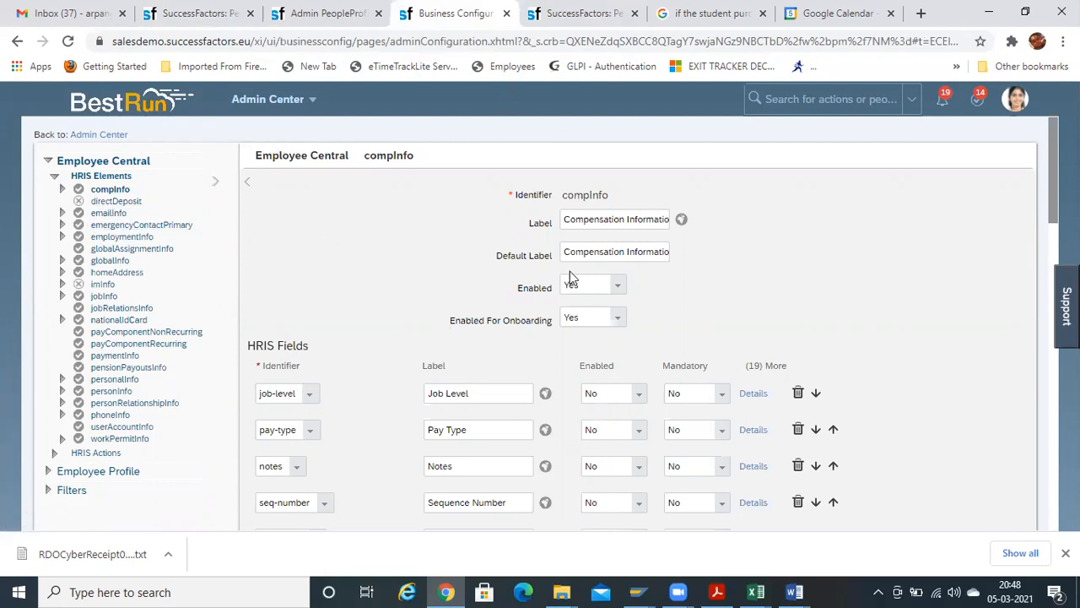
{"action": "left_click", "coordinate": [753, 393]}
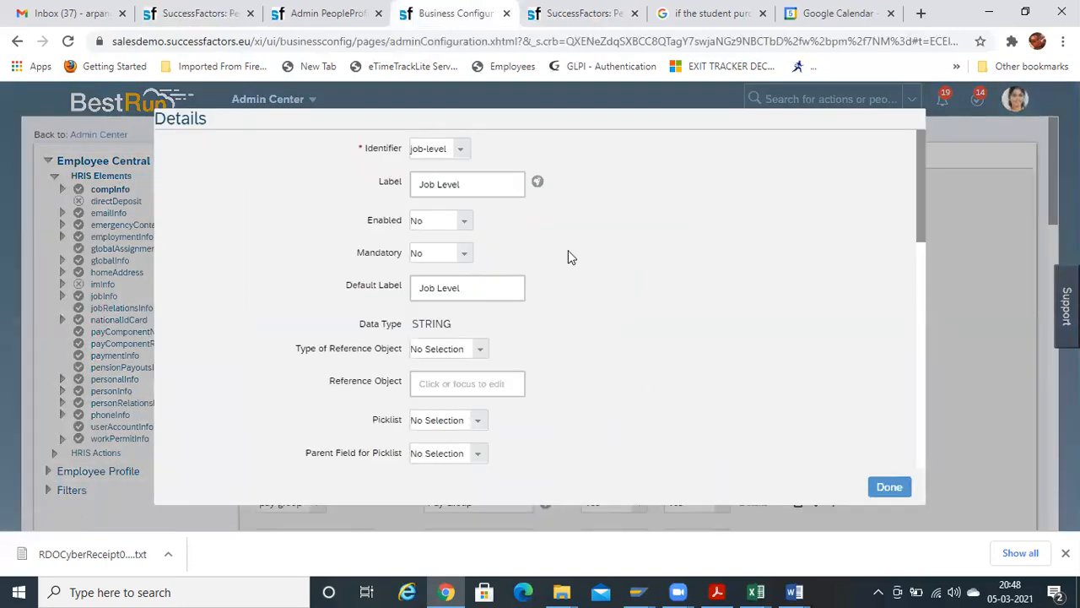
{"action": "left_click", "coordinate": [888, 488]}
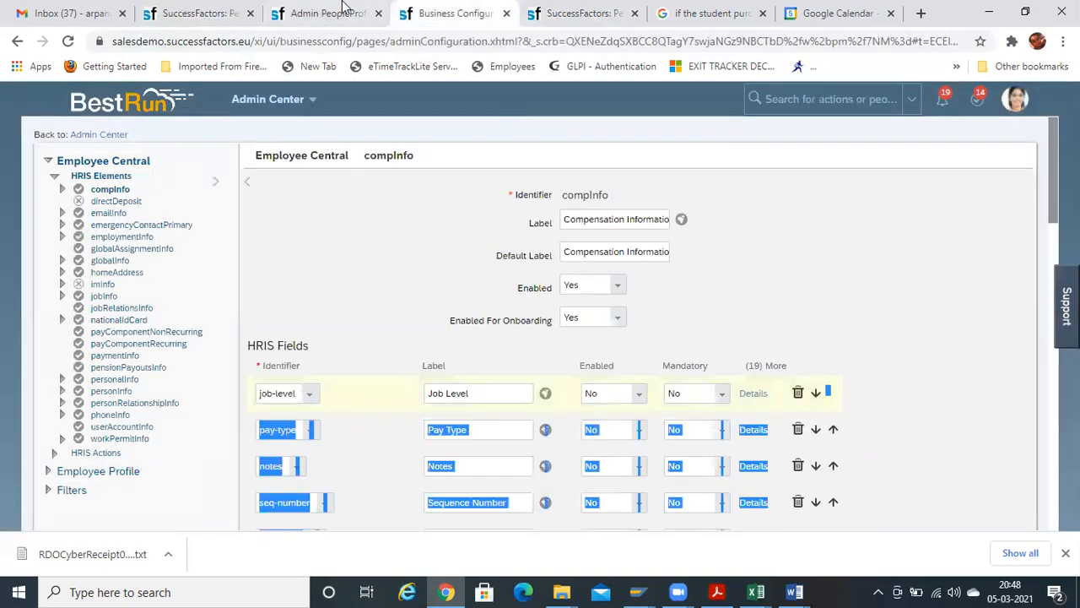
Remove the empty Personal Information subsection from the Me section in Configure People Profile.
{"action": "left_click", "coordinate": [335, 9]}
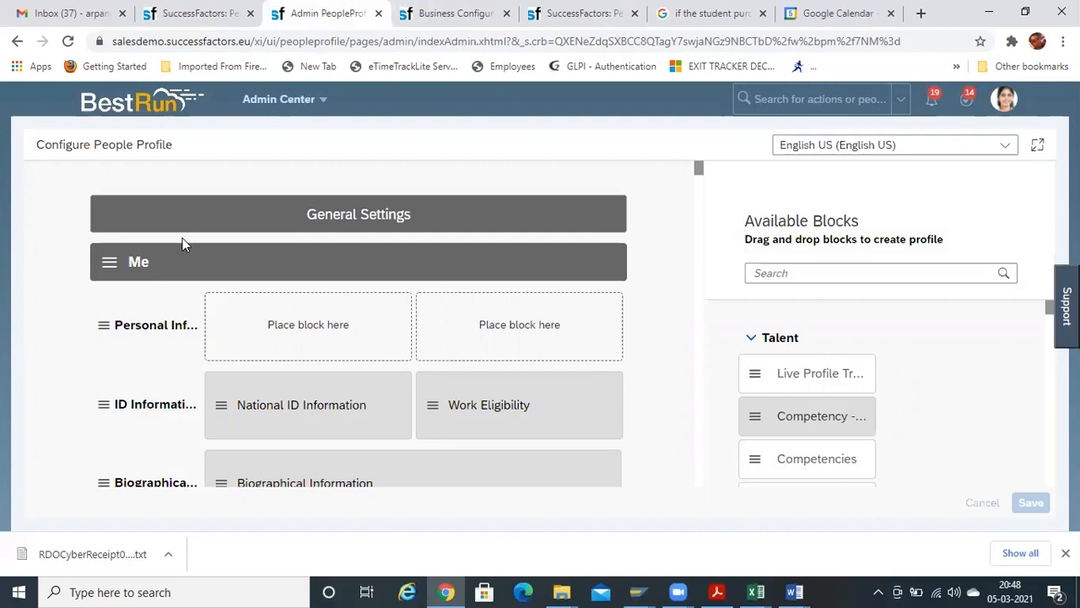
{"action": "left_click", "coordinate": [211, 15]}
{"action": "left_click", "coordinate": [319, 10]}
{"action": "mouse_move", "coordinate": [101, 326]}
{"action": "left_mouse_down"}
{"action": "mouse_move", "coordinate": [478, 335]}
{"action": "mouse_move", "coordinate": [823, 378]}
{"action": "mouse_move", "coordinate": [861, 344]}
{"action": "mouse_move", "coordinate": [444, 307]}
{"action": "mouse_move", "coordinate": [105, 314]}
{"action": "left_mouse_up"}
{"action": "left_click", "coordinate": [106, 314]}
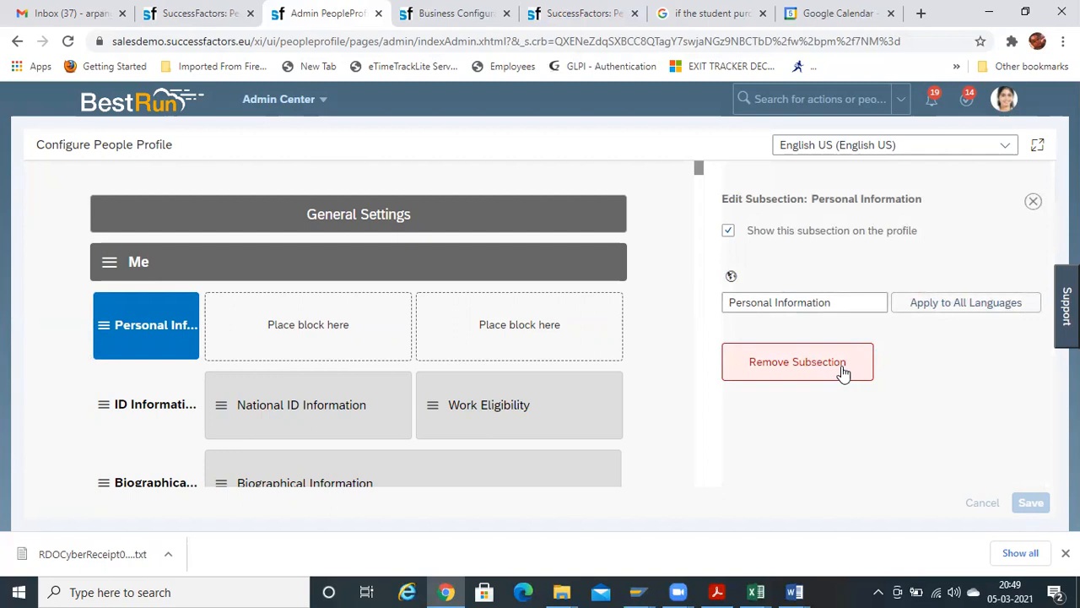
{"action": "left_click", "coordinate": [817, 380]}
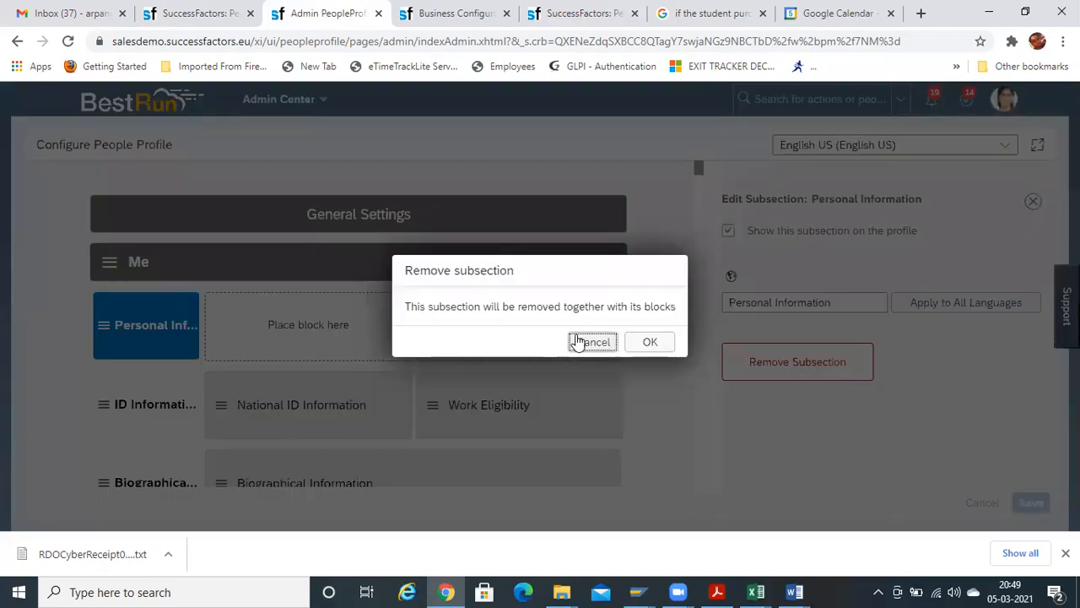
{"action": "left_click", "coordinate": [645, 342]}
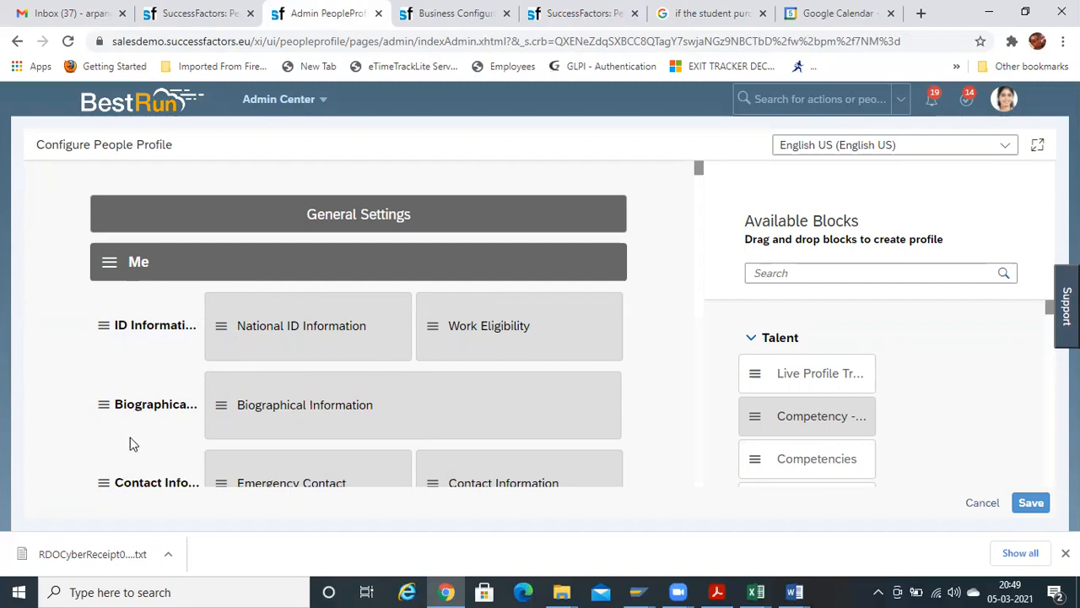
Open the Untitled subsection of the last section in Configure People Profile for editing.
{"action": "left_click_drag", "start_coordinate": [700, 167], "coordinate": [709, 488]}
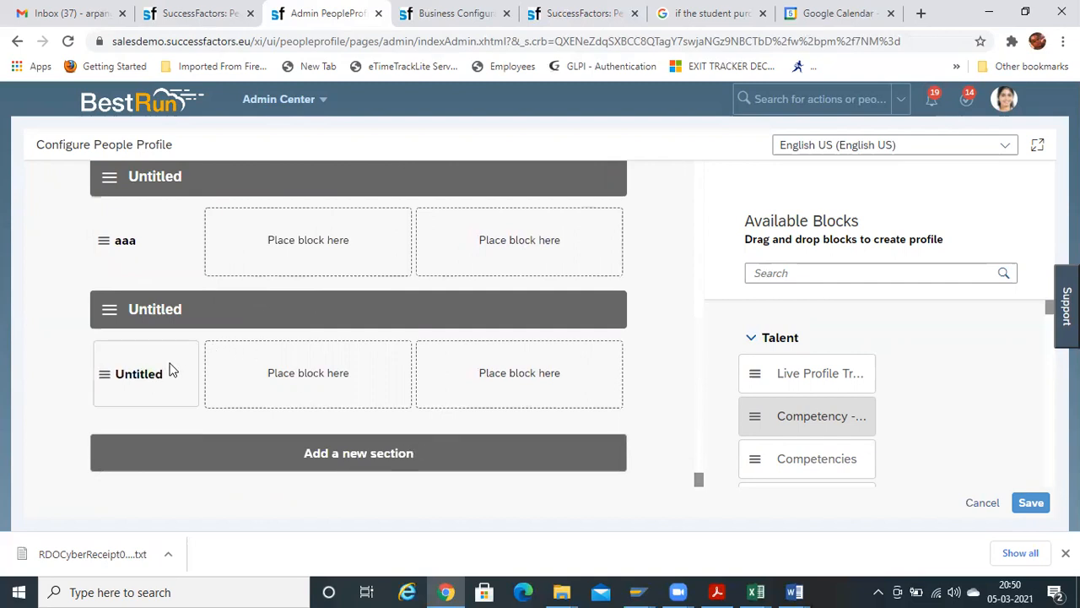
{"action": "left_click", "coordinate": [126, 377]}
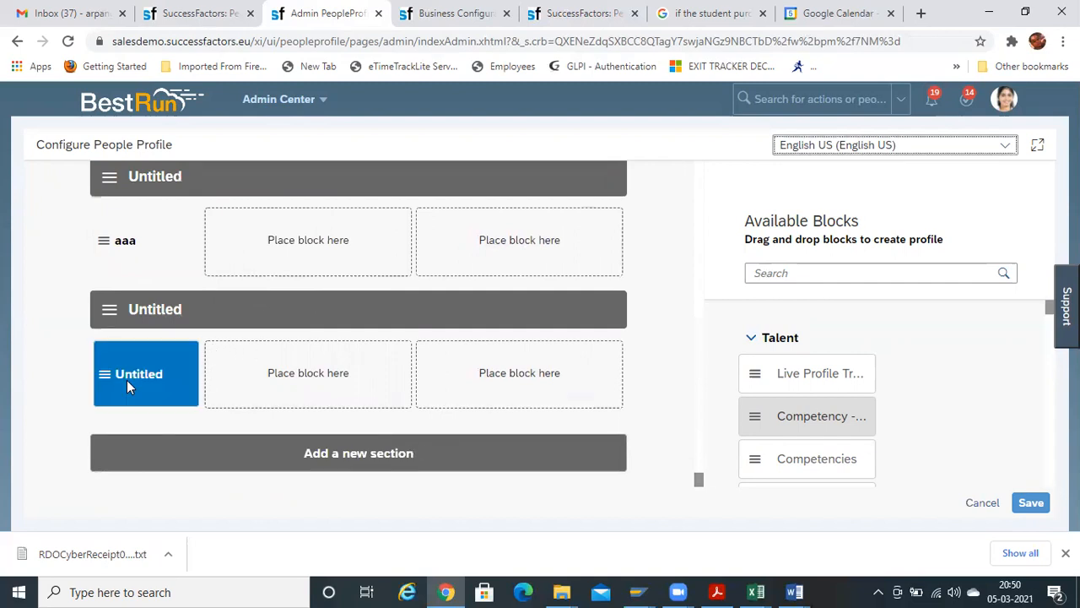
{"action": "left_click", "coordinate": [772, 301]}
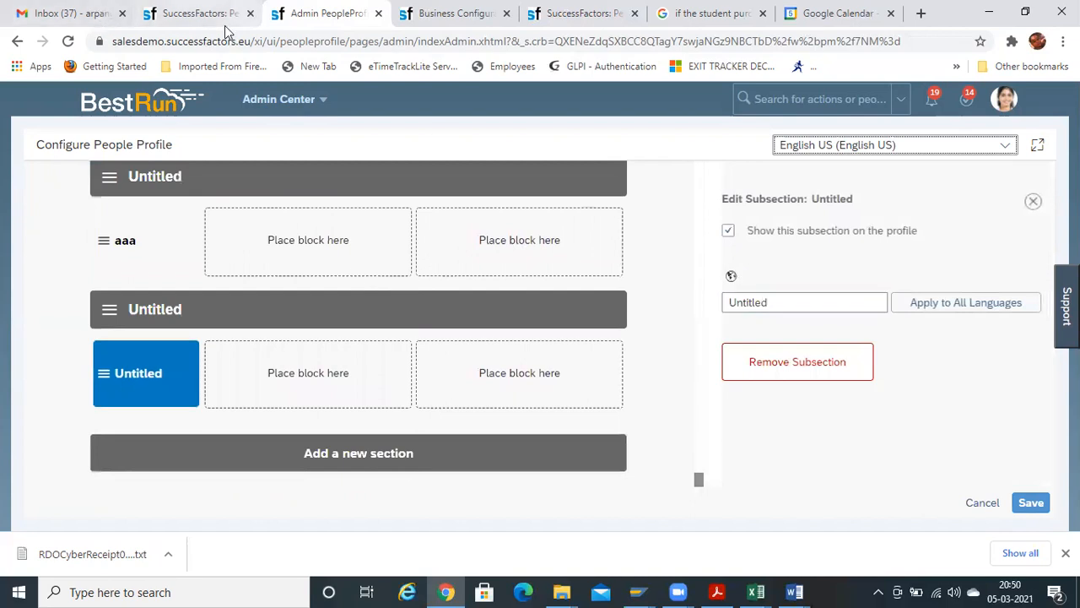
Copy the label Personal Information from the personalInfo HRIS element in Business Configuration.
{"action": "left_click", "coordinate": [433, 10]}
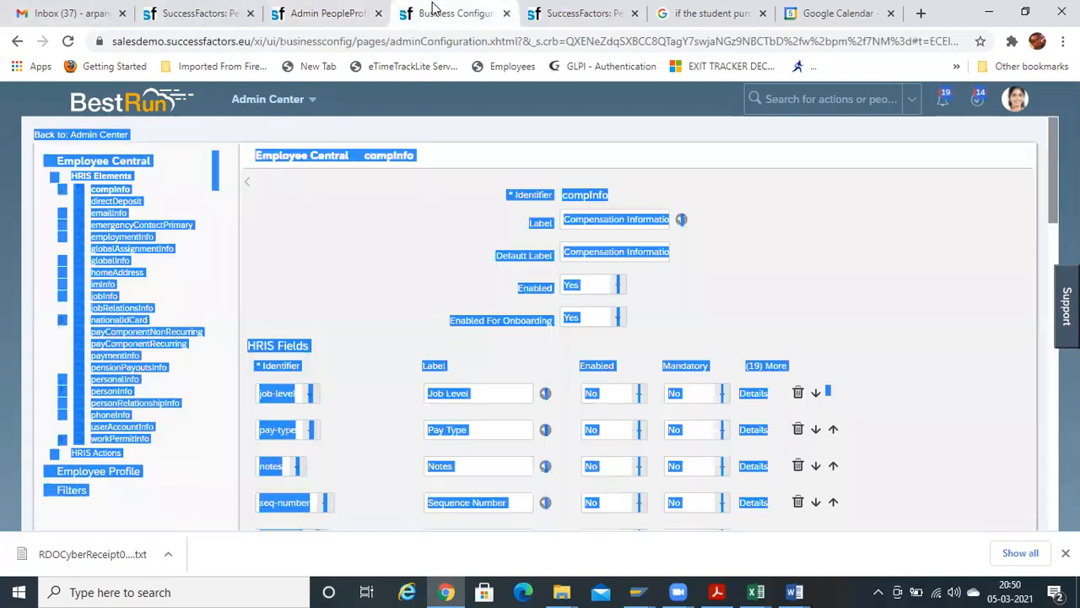
{"action": "left_click", "coordinate": [422, 205]}
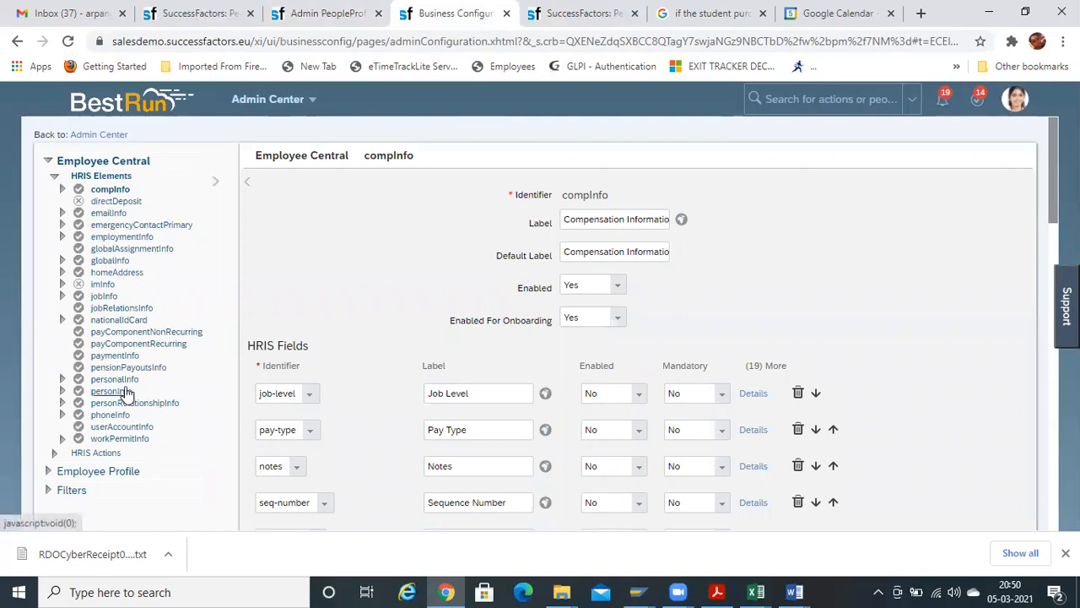
{"action": "left_click", "coordinate": [115, 379]}
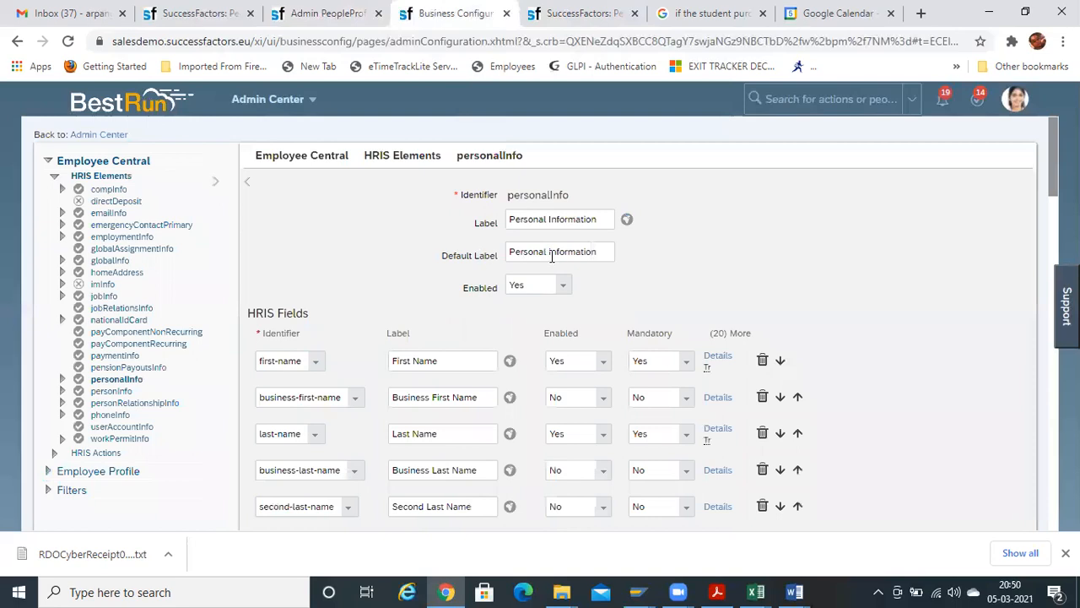
{"action": "left_click_drag", "start_coordinate": [605, 223], "coordinate": [466, 209]}
{"action": "key", "text": "ctrl+c"}
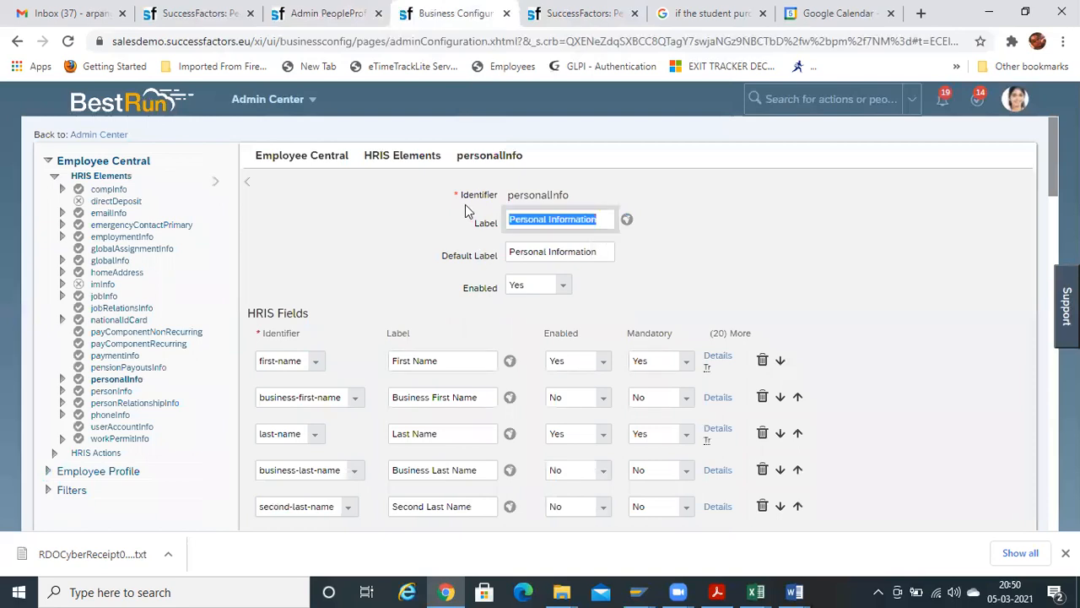
{"action": "key", "text": "alt+Tab"}
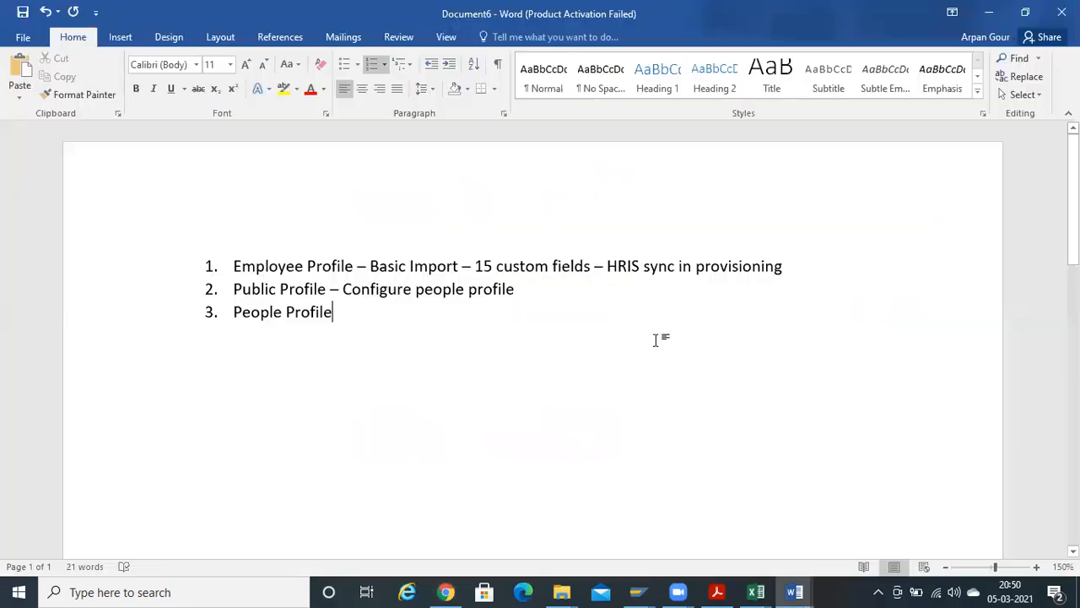
{"action": "key", "text": "alt+Tab"}
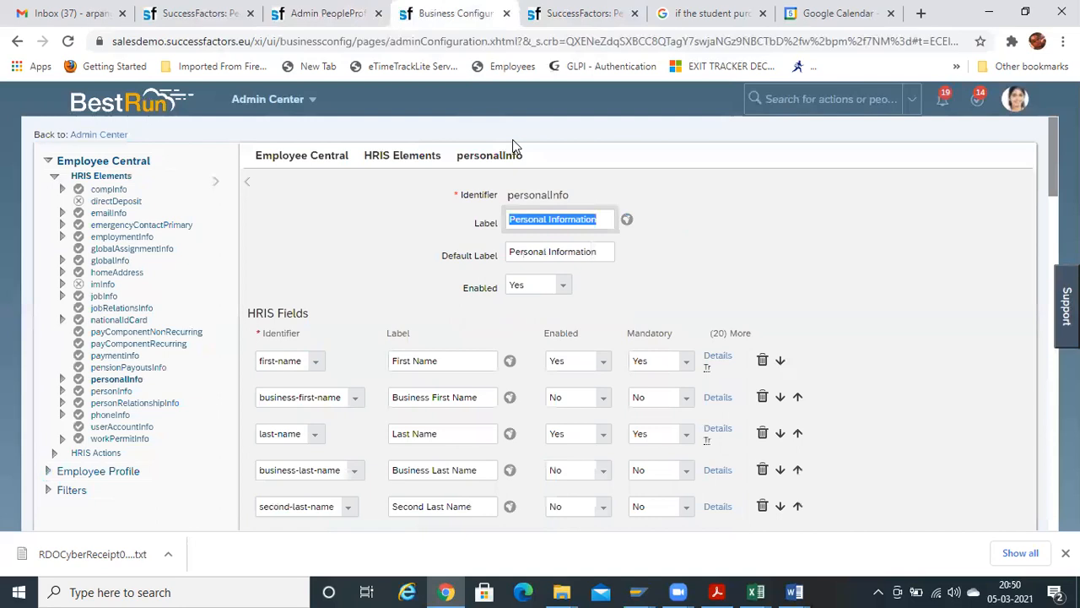
Rename the last section's Untitled subsection in Configure People Profile as Personal Information and save the configuration.
{"action": "left_click", "coordinate": [305, 10]}
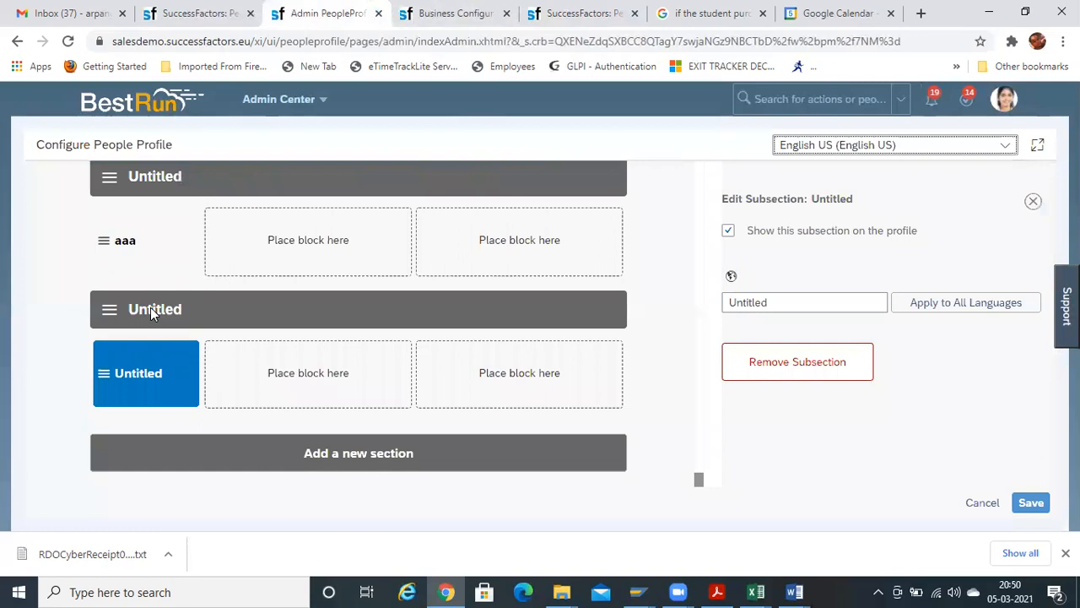
{"action": "double_click", "coordinate": [795, 298]}
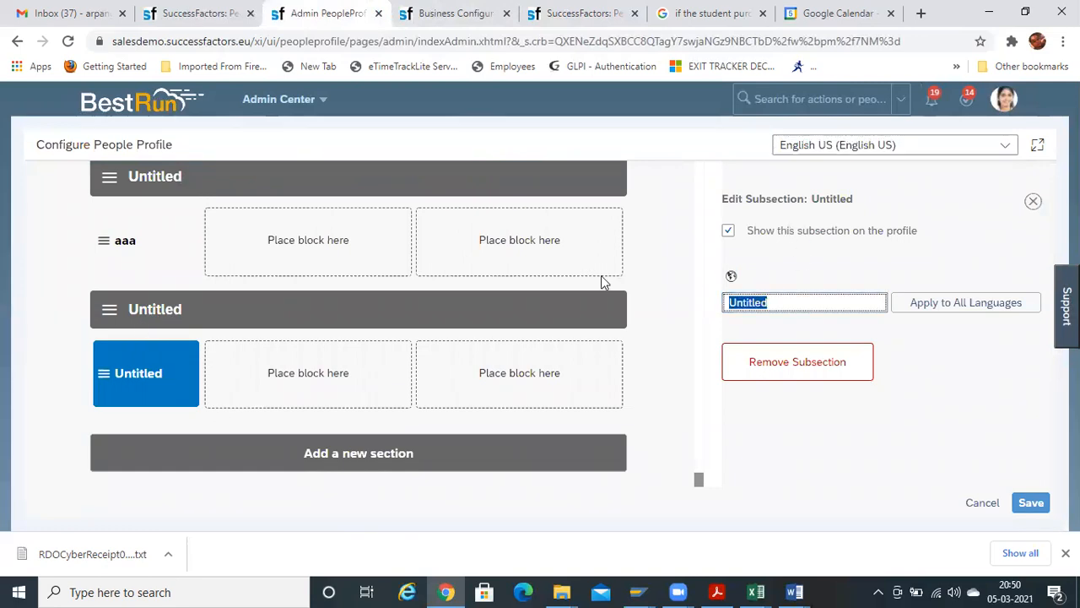
{"action": "key", "text": "ctrl+v"}
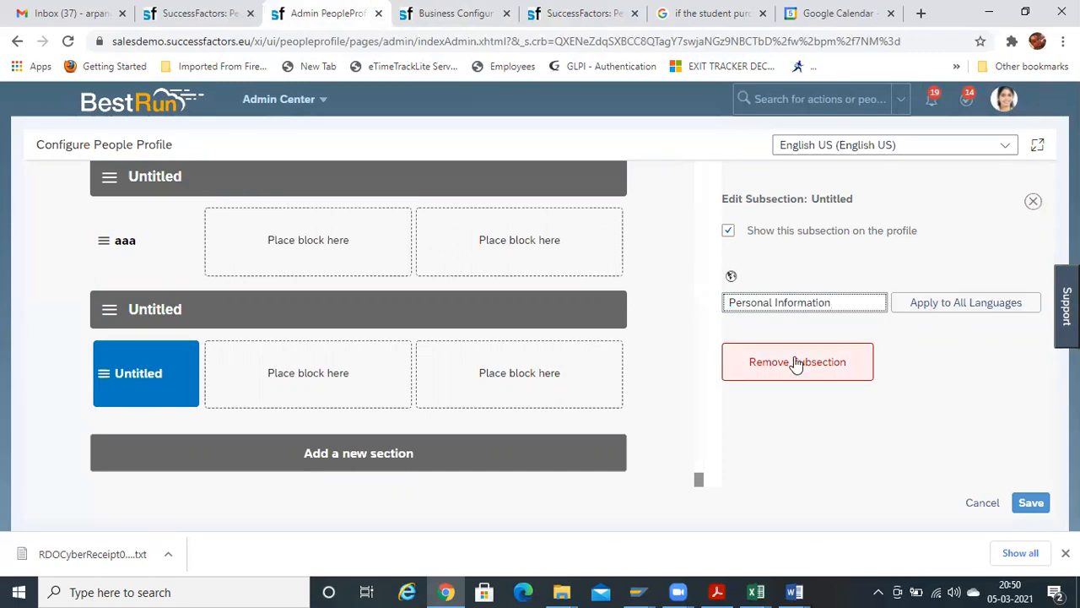
{"action": "left_click", "coordinate": [1026, 502]}
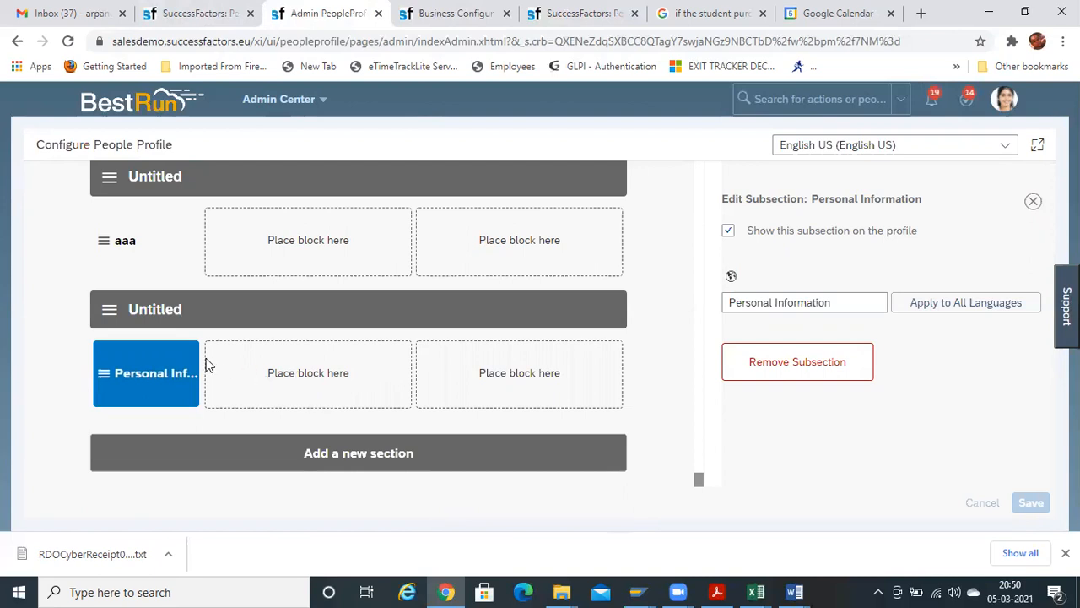
{"action": "left_click", "coordinate": [139, 374]}
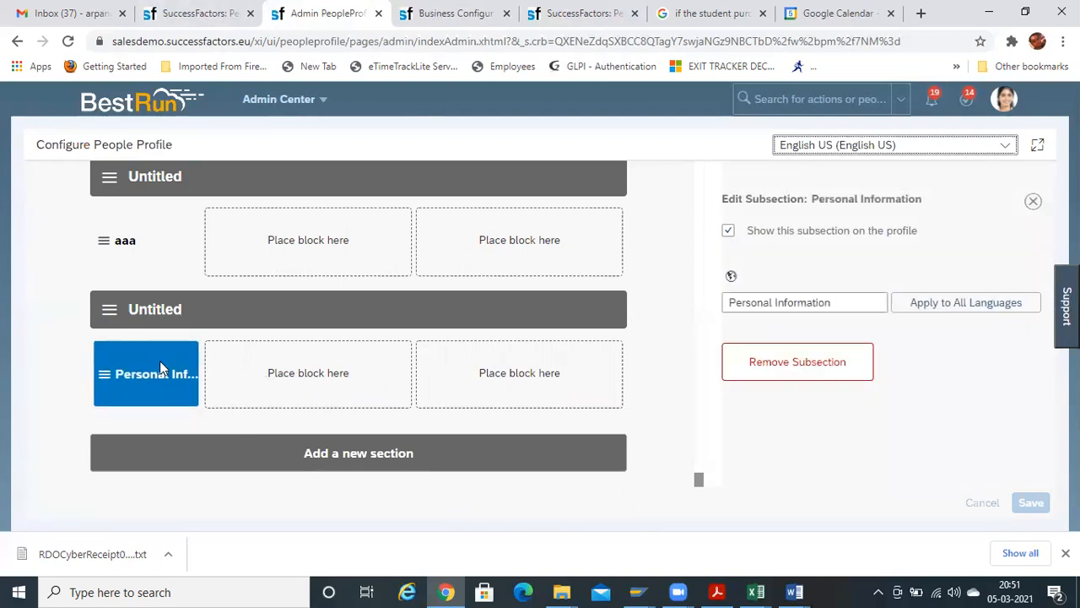
Search the available blocks in Configure People Profile for person and look for the Personal Information block.
{"action": "left_click", "coordinate": [159, 364]}
{"action": "left_click", "coordinate": [919, 274]}
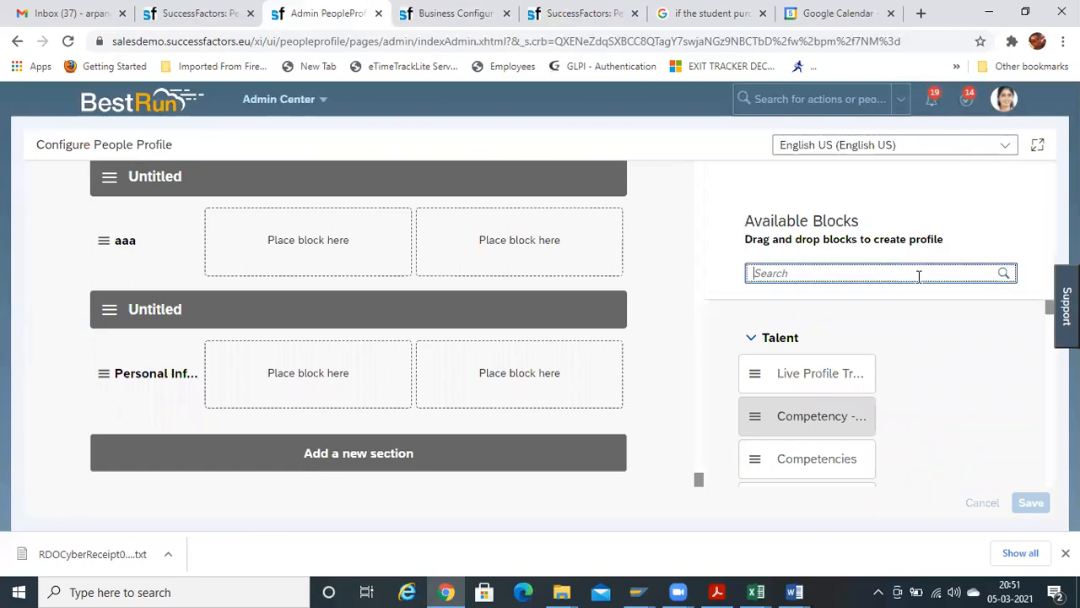
{"action": "type", "text": "person"}
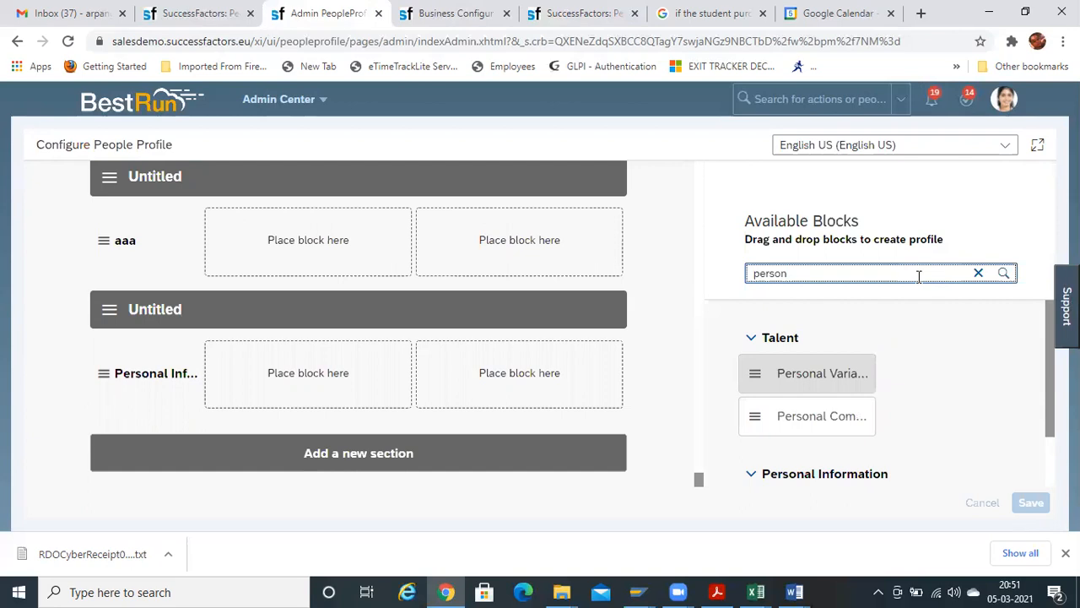
{"action": "right_click", "coordinate": [1050, 441]}
{"action": "left_click", "coordinate": [1048, 478]}
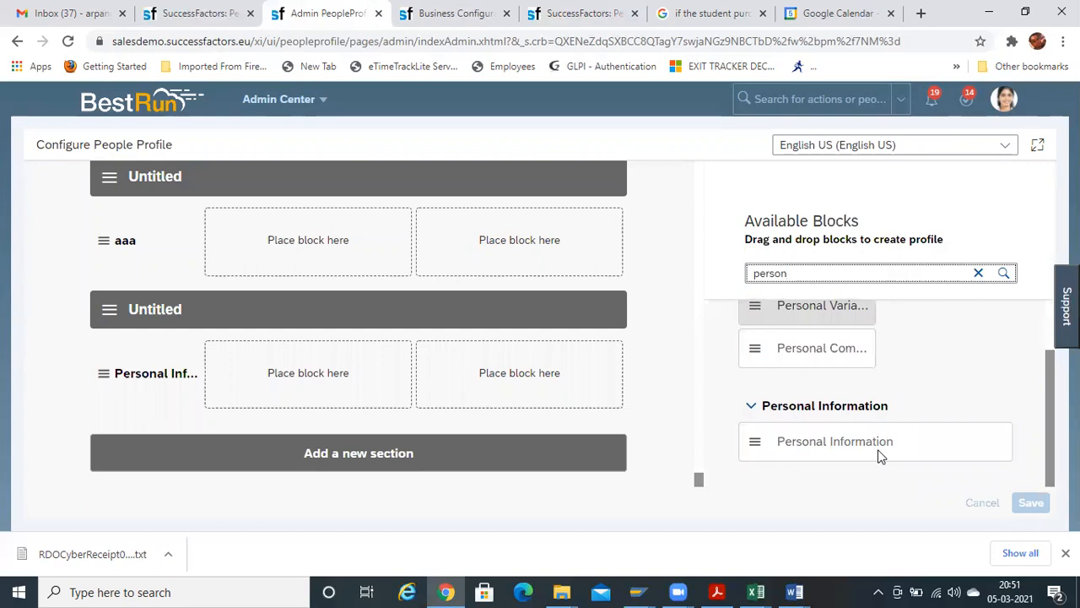
Search the available blocks for live, per and live again to examine the Live Profile and other matching blocks.
{"action": "left_click_drag", "start_coordinate": [796, 274], "coordinate": [578, 267]}
{"action": "type", "text": "live"}
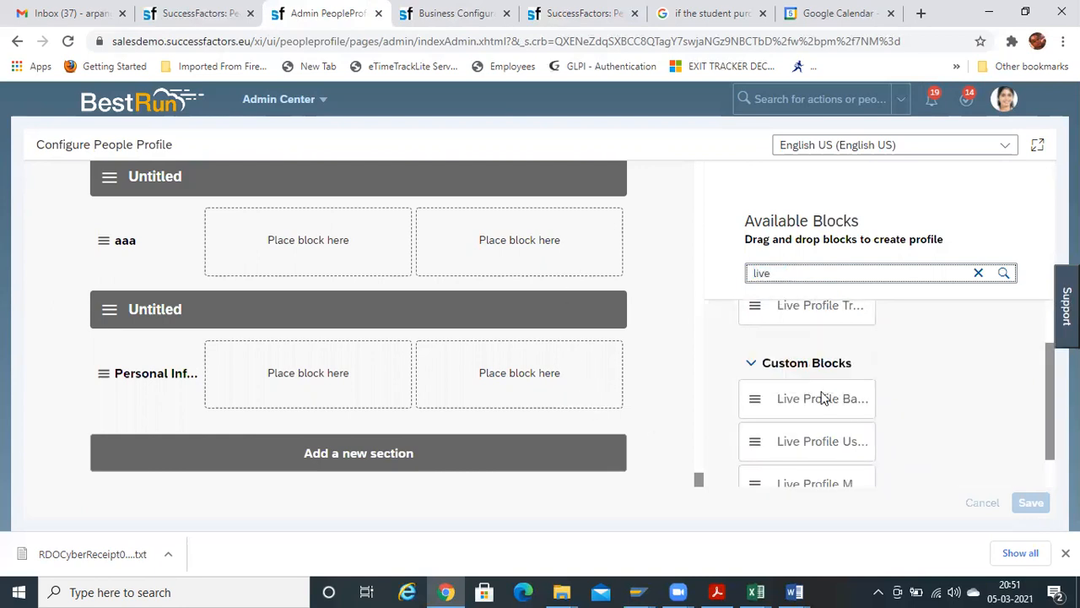
{"action": "left_click", "coordinate": [770, 271]}
{"action": "key", "text": "ctrl+a"}
{"action": "type", "text": "per"}
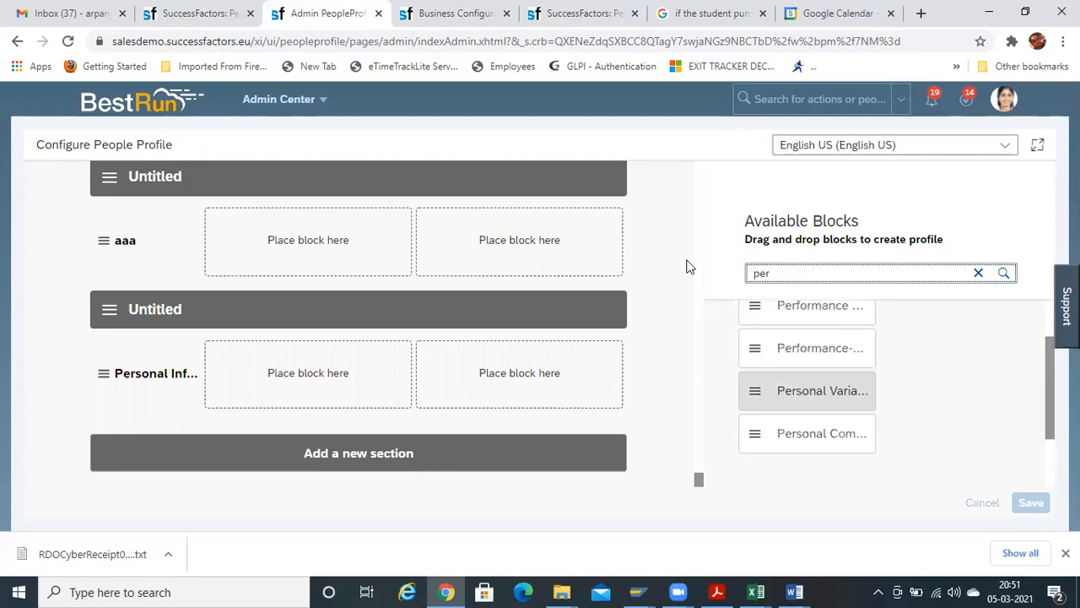
{"action": "key", "text": "BackSpace"}
{"action": "key", "text": "BackSpace"}
{"action": "key", "text": "BackSpace"}
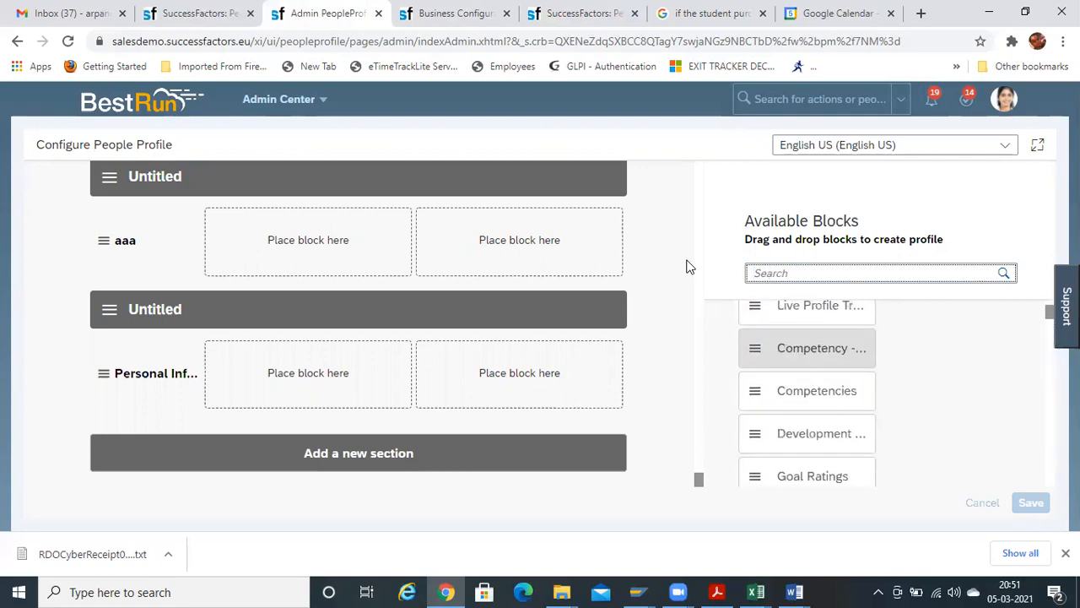
{"action": "type", "text": "live"}
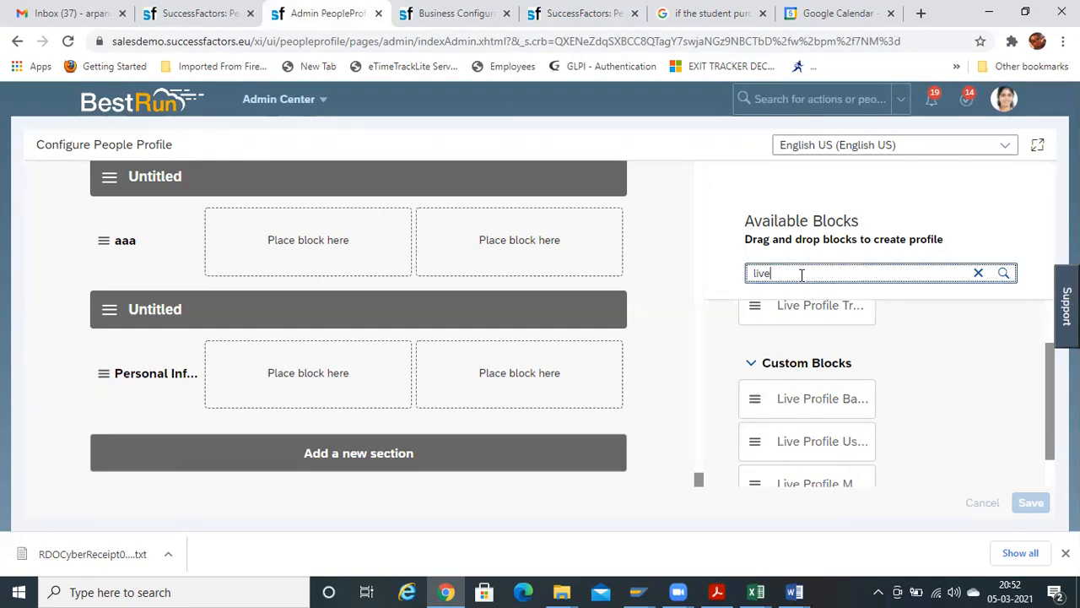
Find the Personal Information block by searching persona, place it in the last section's Personal Information subsection and save the configuration.
{"action": "left_click_drag", "start_coordinate": [802, 274], "coordinate": [720, 271]}
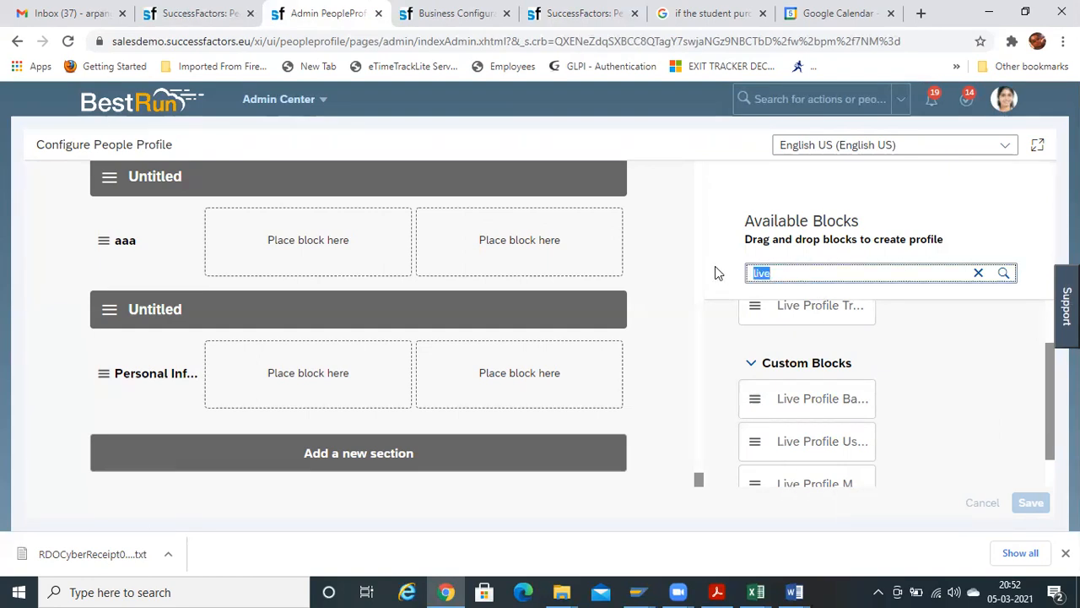
{"action": "type", "text": "persona"}
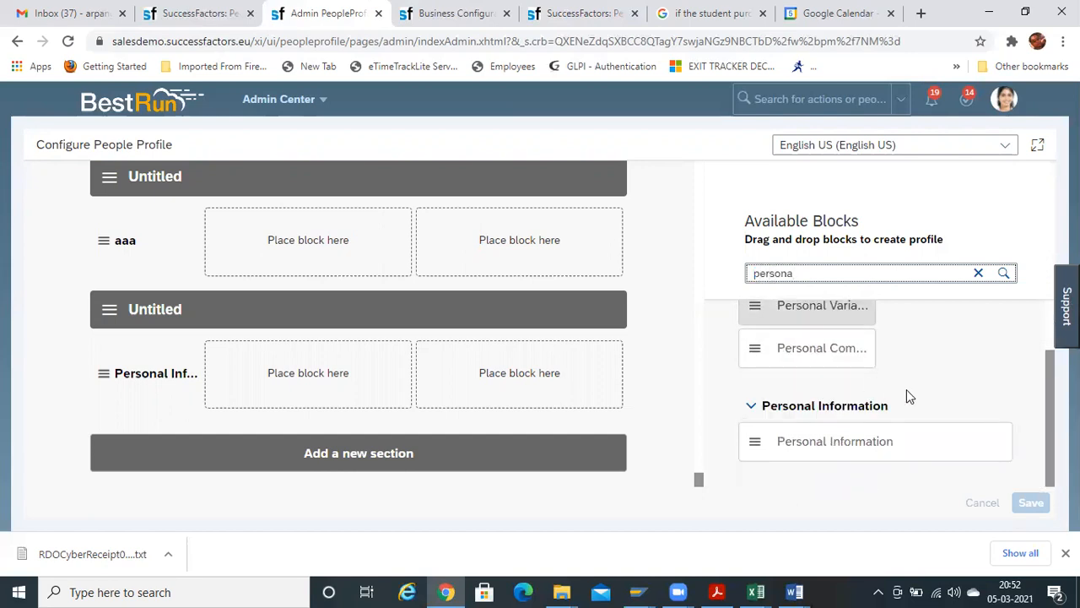
{"action": "left_click_drag", "start_coordinate": [753, 441], "coordinate": [276, 373]}
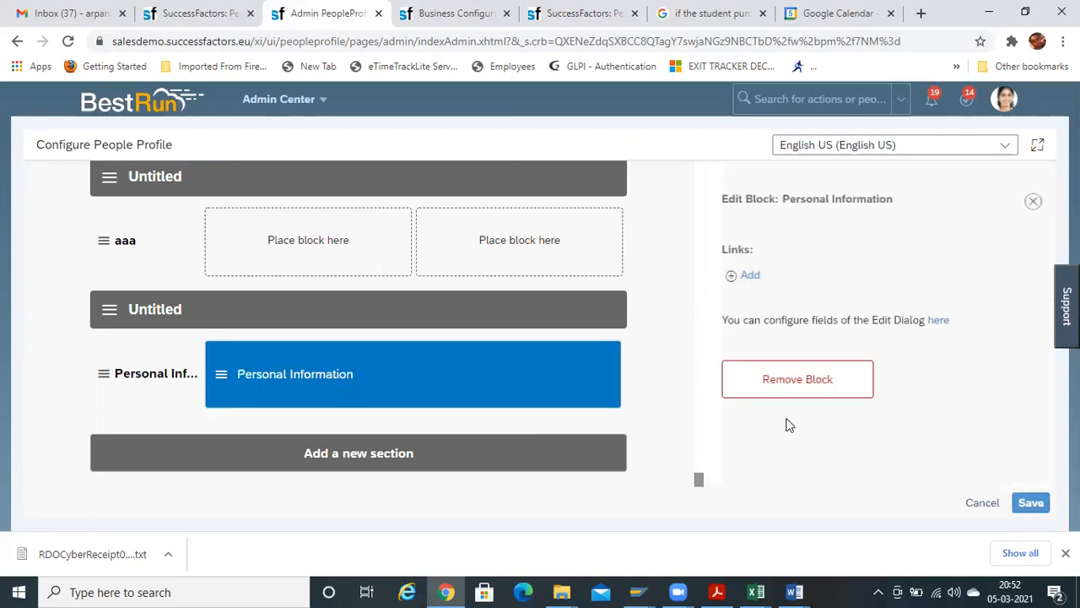
{"action": "left_click", "coordinate": [1031, 503]}
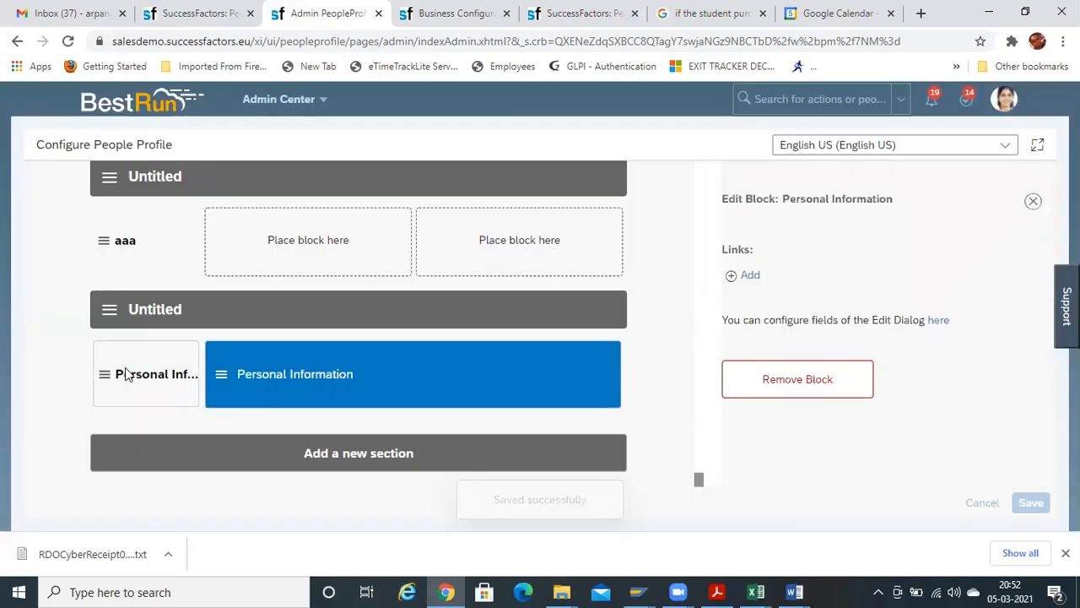
Move the Personal Information subsection from the last section into Me, directly below ID Information, and save the configuration.
{"action": "left_click_drag", "start_coordinate": [109, 381], "coordinate": [149, 270]}
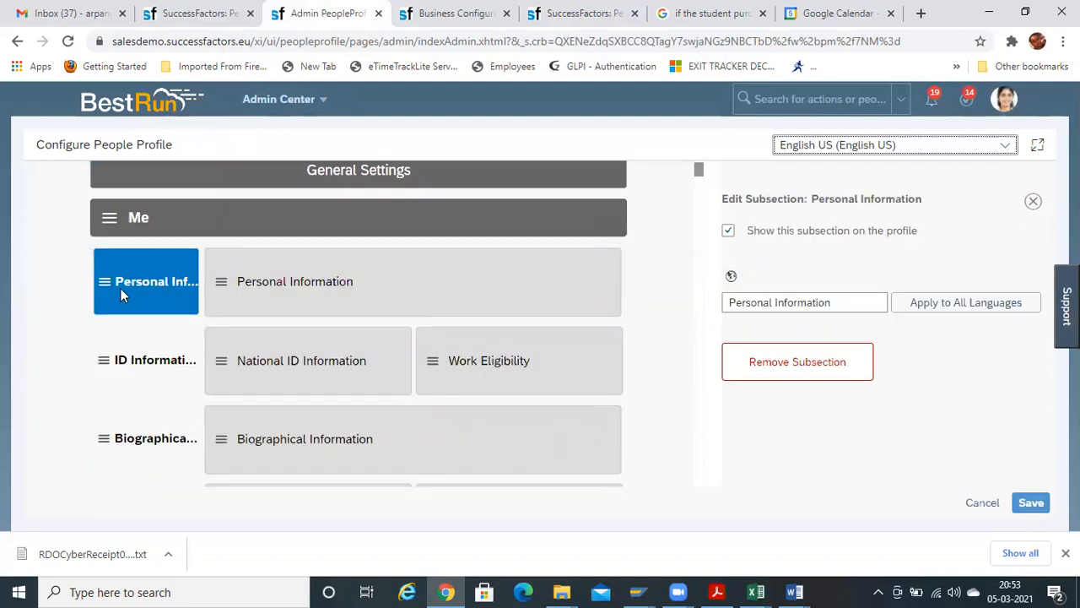
{"action": "left_click_drag", "start_coordinate": [106, 290], "coordinate": [125, 266]}
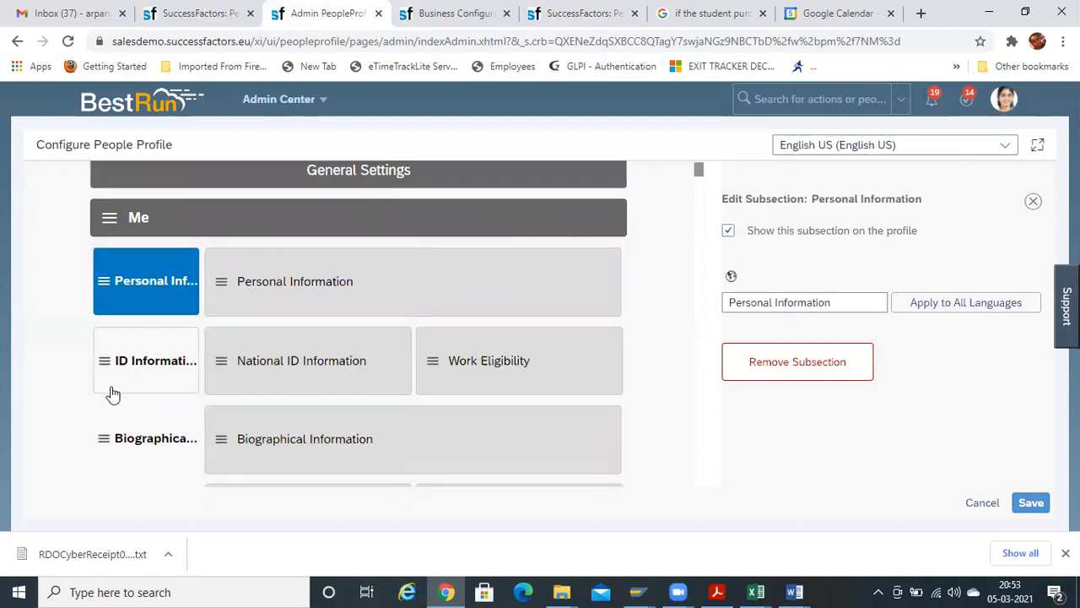
{"action": "left_click", "coordinate": [108, 284]}
{"action": "left_click_drag", "start_coordinate": [107, 285], "coordinate": [115, 354]}
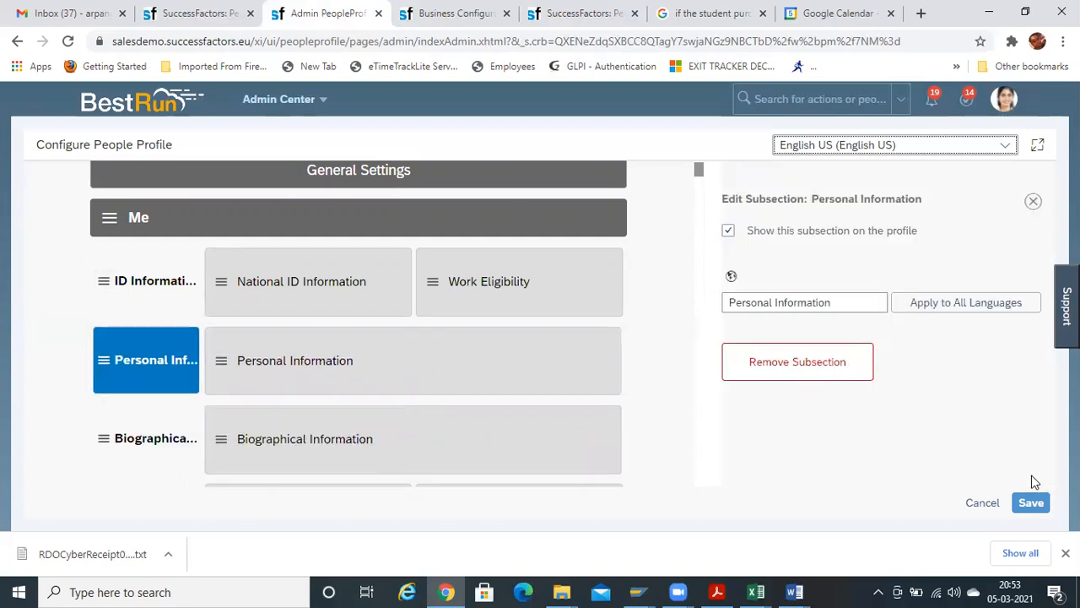
{"action": "left_click", "coordinate": [1040, 507]}
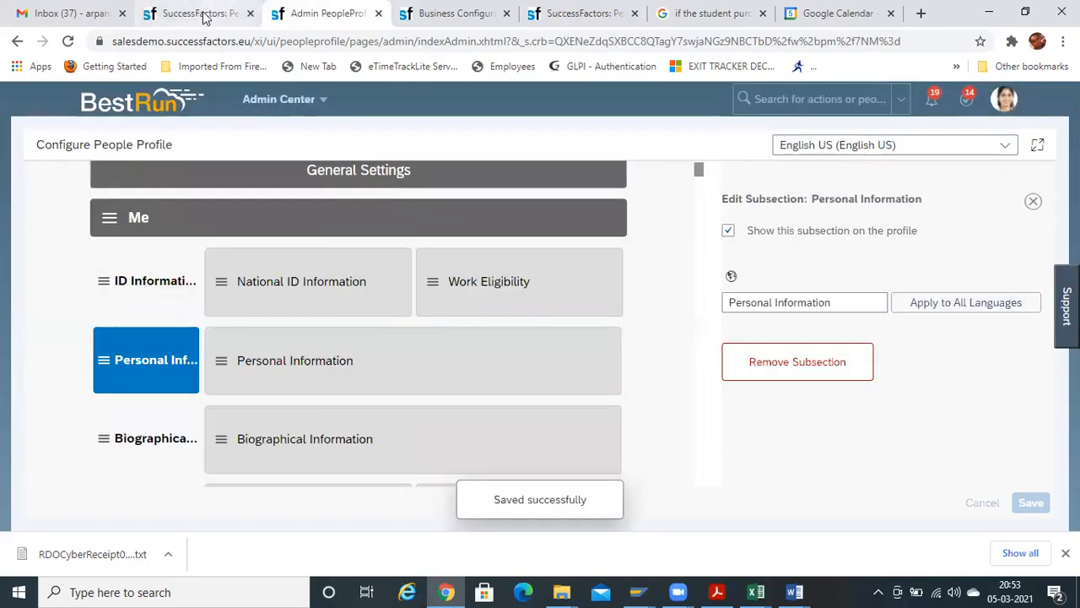
Reload the employee file and check where Personal Information sits relative to ID Information in the Me section.
{"action": "left_click", "coordinate": [201, 13]}
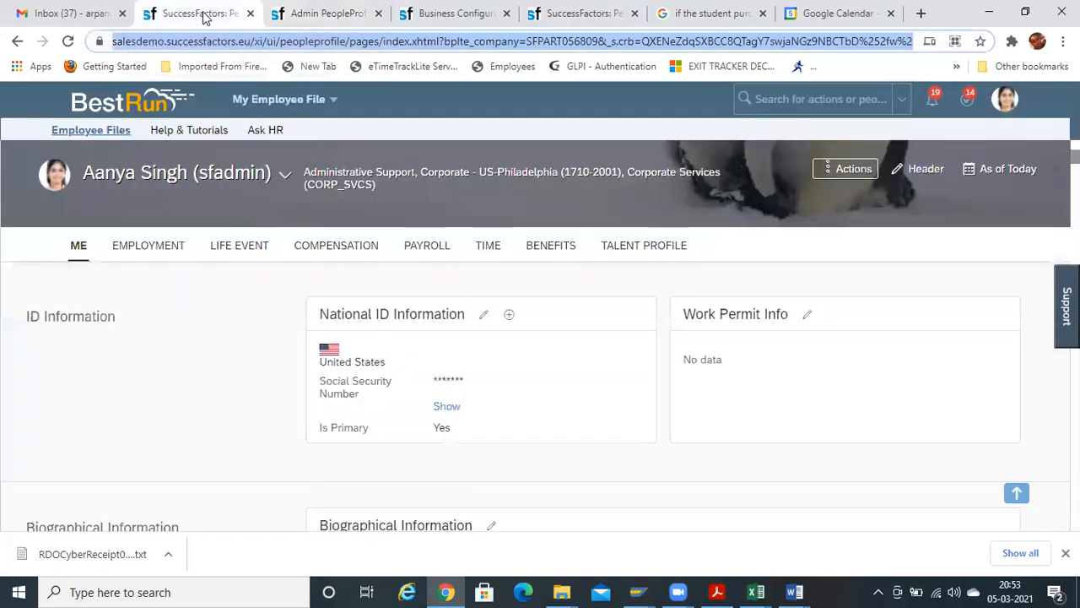
{"action": "key", "text": "F5"}
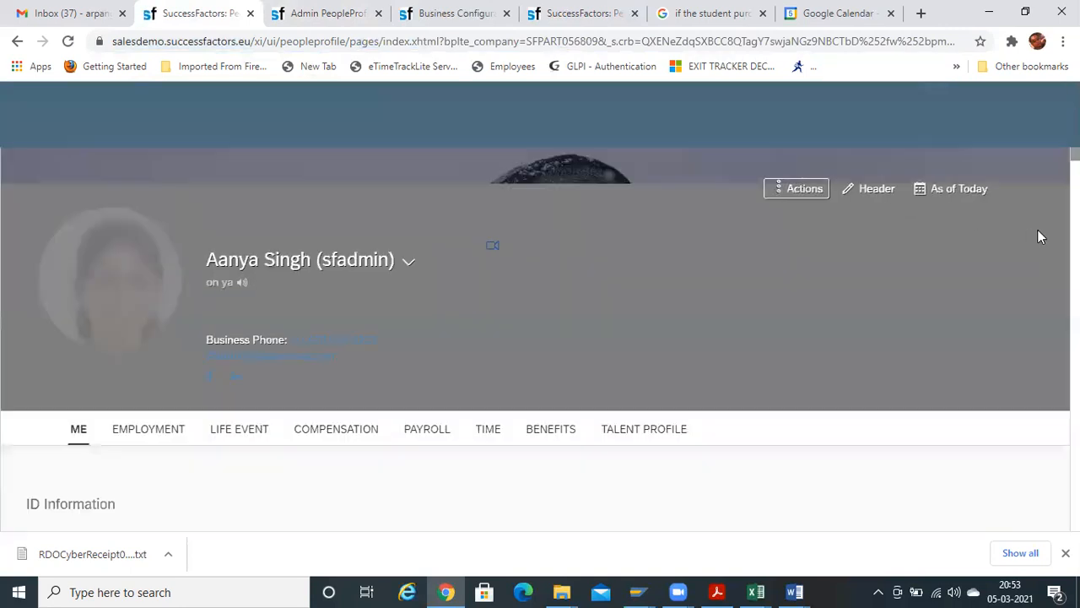
{"action": "scroll", "coordinate": [540, 380], "scroll_direction": "down", "scroll_amount": 5}
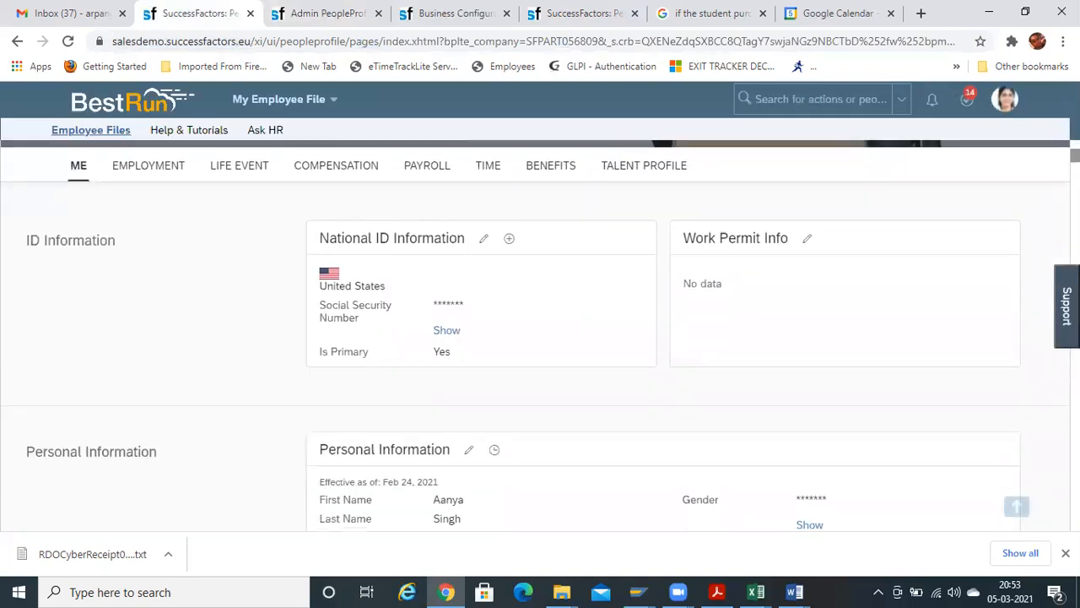
{"action": "scroll", "coordinate": [1013, 466], "scroll_direction": "up", "scroll_amount": 5}
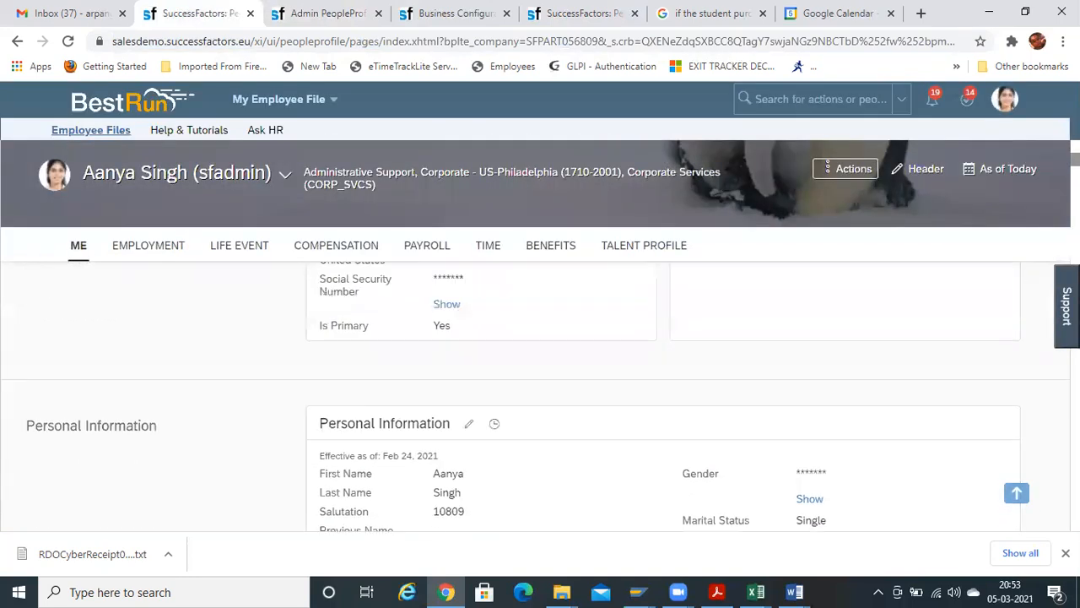
{"action": "scroll", "coordinate": [1015, 476], "scroll_direction": "down", "scroll_amount": 2}
{"action": "scroll", "coordinate": [1014, 477], "scroll_direction": "up", "scroll_amount": 2}
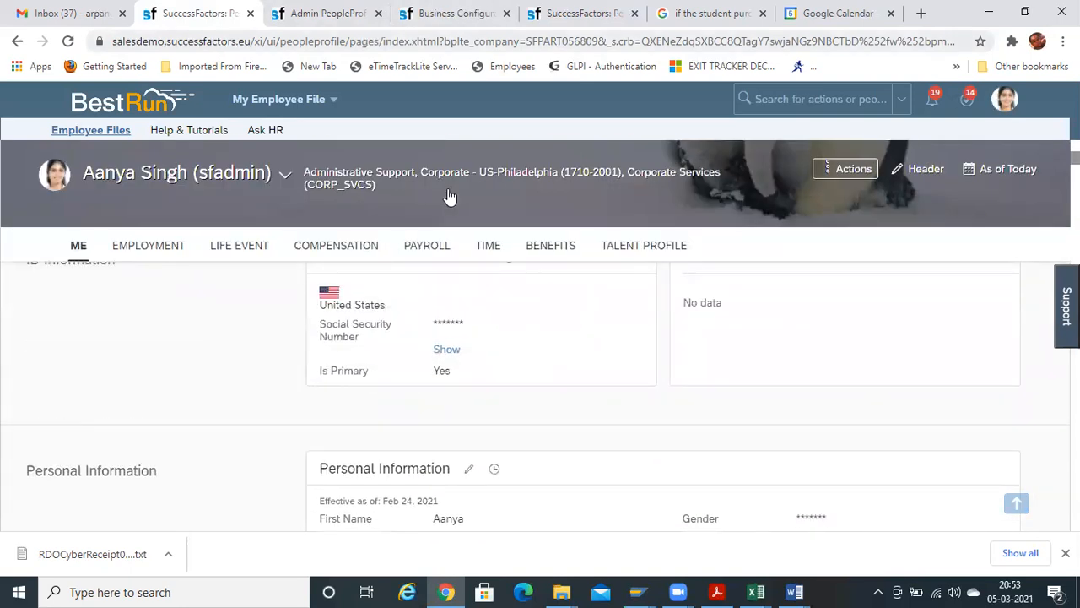
Remove the Personal Information block from the Personal Information subsection of Me in Configure People Profile.
{"action": "left_click", "coordinate": [456, 13]}
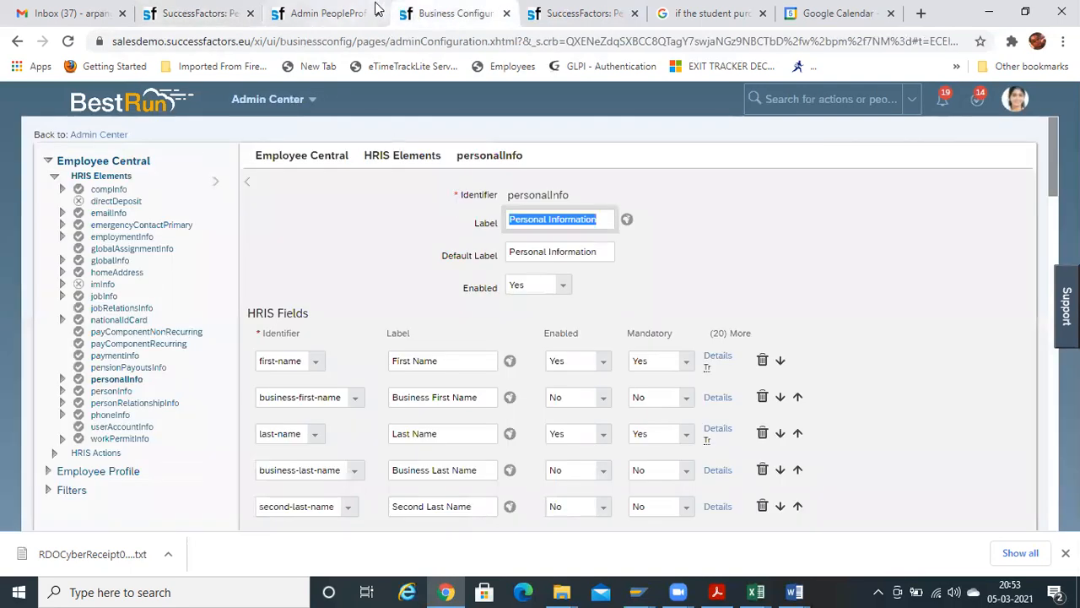
{"action": "left_click", "coordinate": [333, 12]}
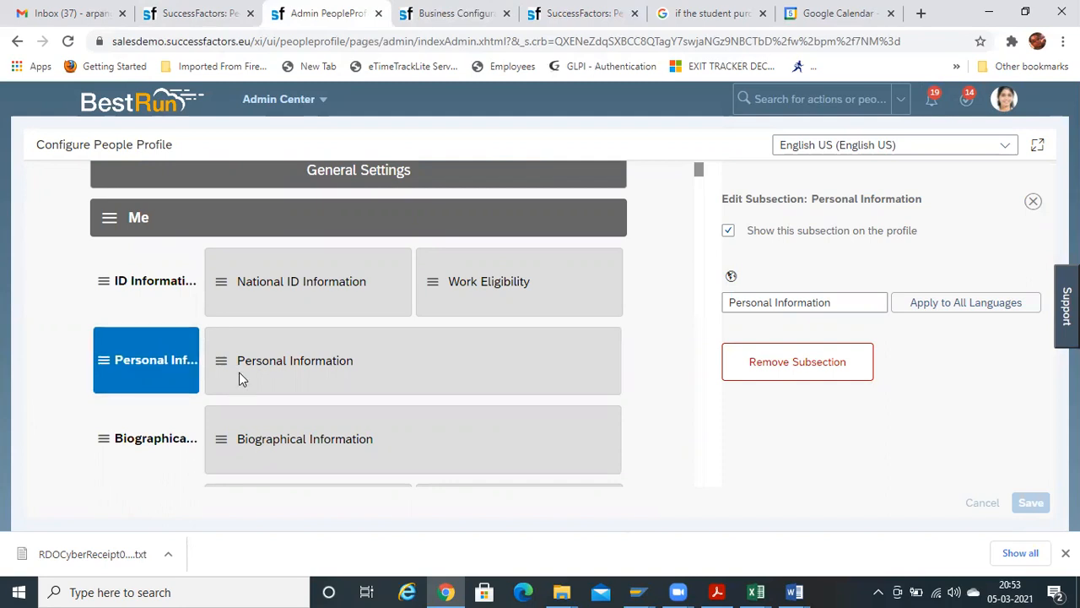
{"action": "left_click", "coordinate": [300, 361]}
{"action": "left_click_drag", "start_coordinate": [220, 359], "coordinate": [859, 424]}
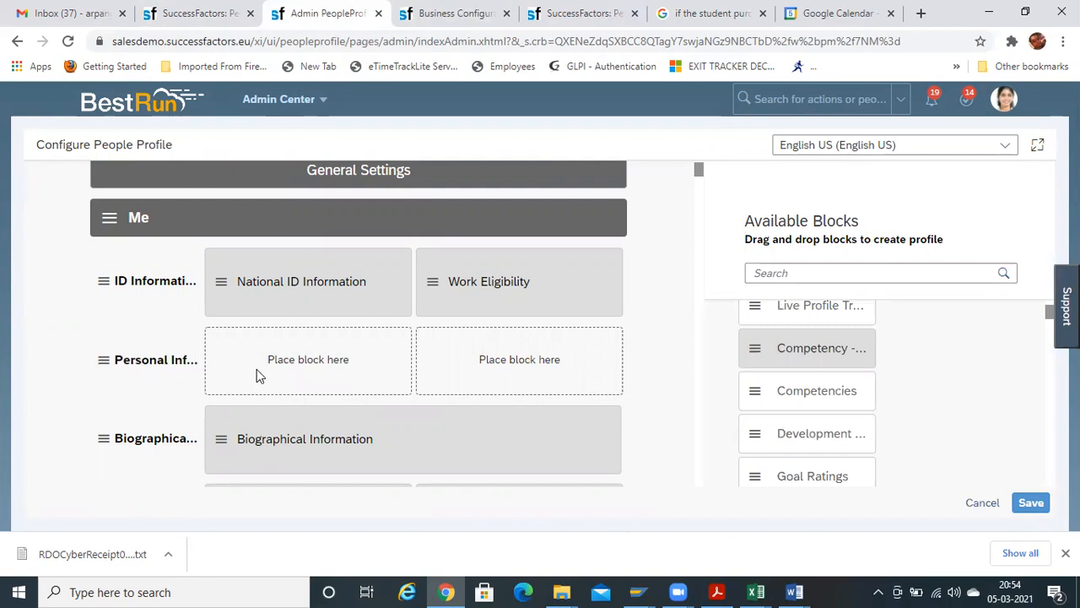
Search the available blocks for national, place National ID Information in the Me section's Personal Information subsection and save.
{"action": "left_click", "coordinate": [804, 271]}
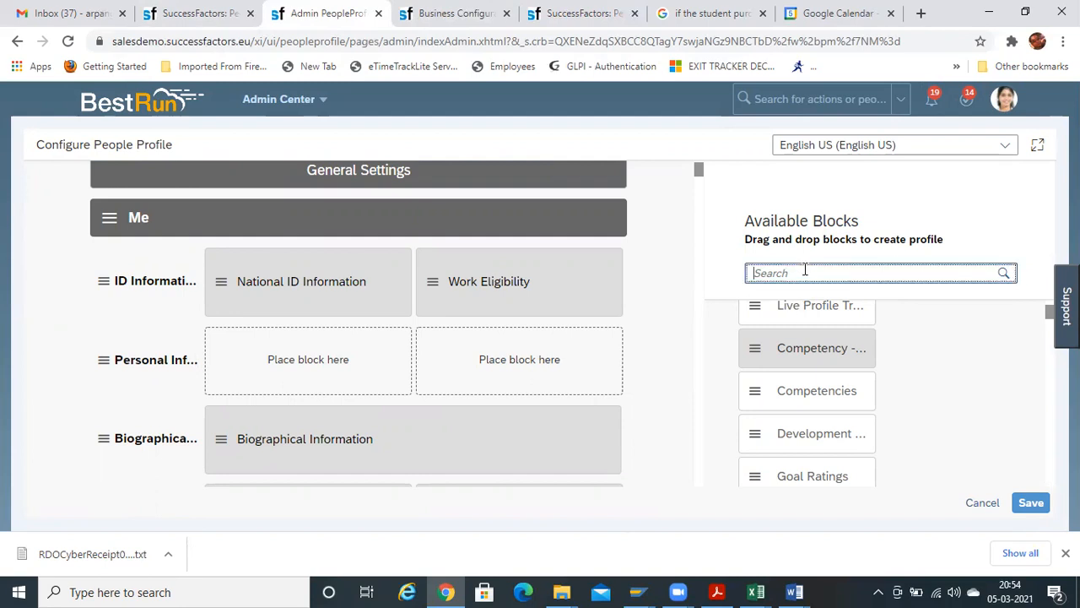
{"action": "type", "text": "natia"}
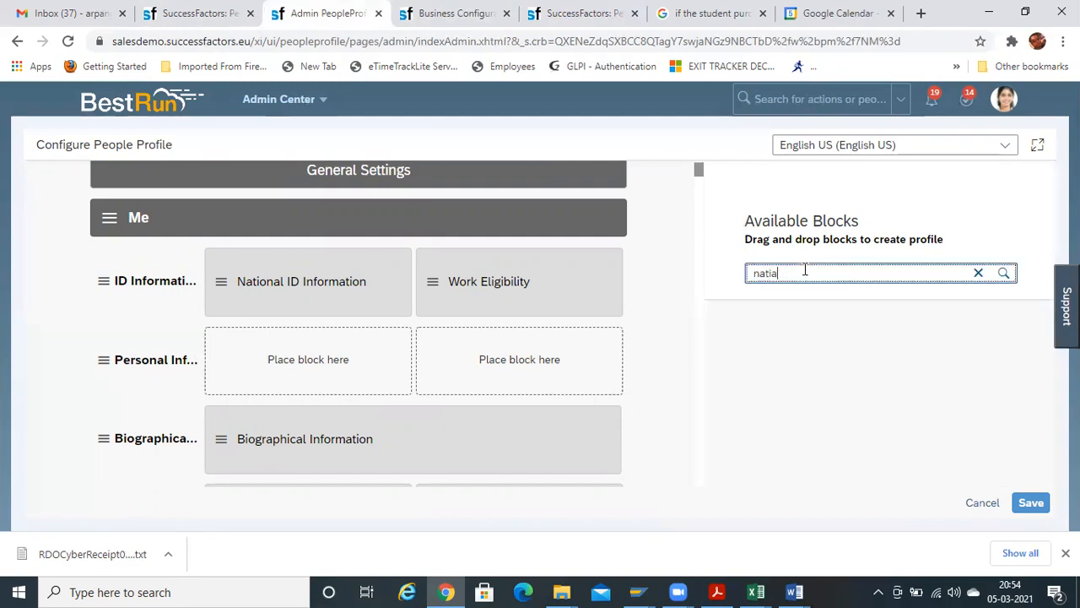
{"action": "key", "text": "BackSpace"}
{"action": "type", "text": "onal"}
{"action": "left_click_drag", "start_coordinate": [756, 377], "coordinate": [255, 371]}
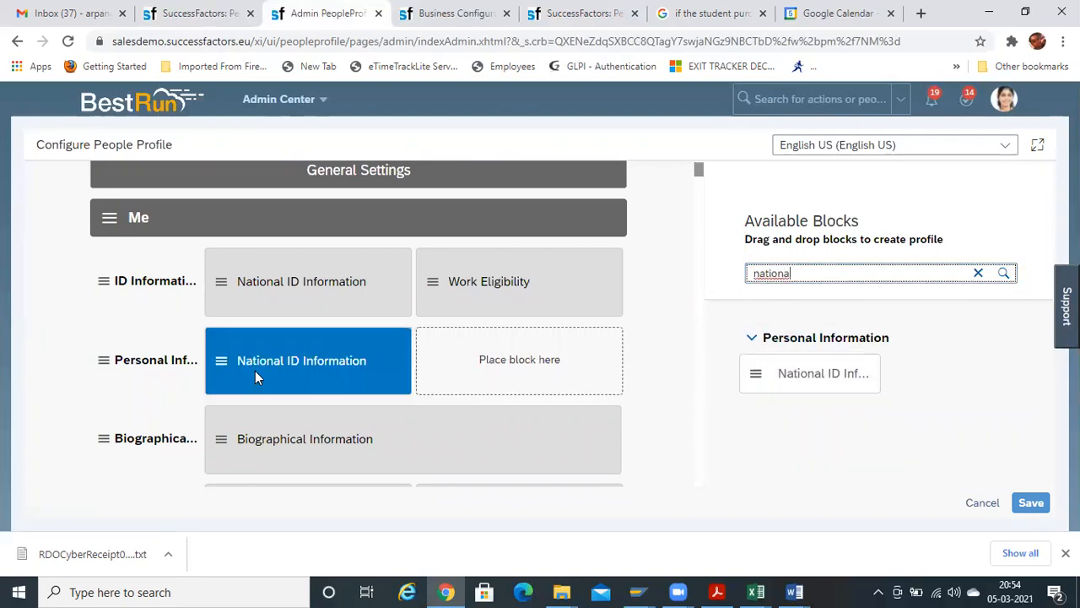
{"action": "left_click", "coordinate": [1036, 508]}
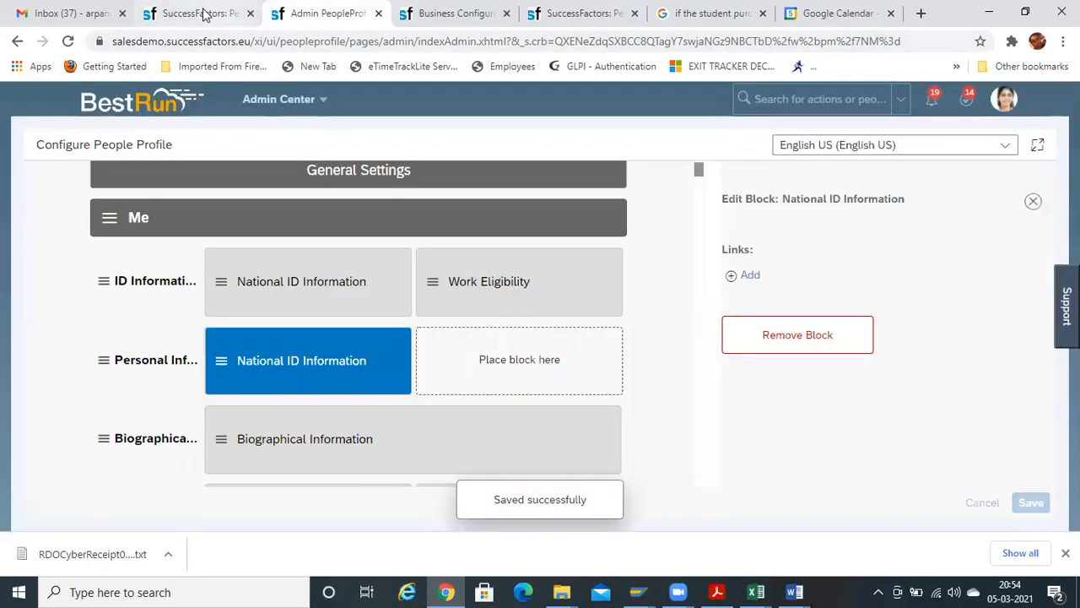
Reload the employee file and compare the block under its Personal Information subsection with the Configure People Profile layout.
{"action": "left_click", "coordinate": [203, 12]}
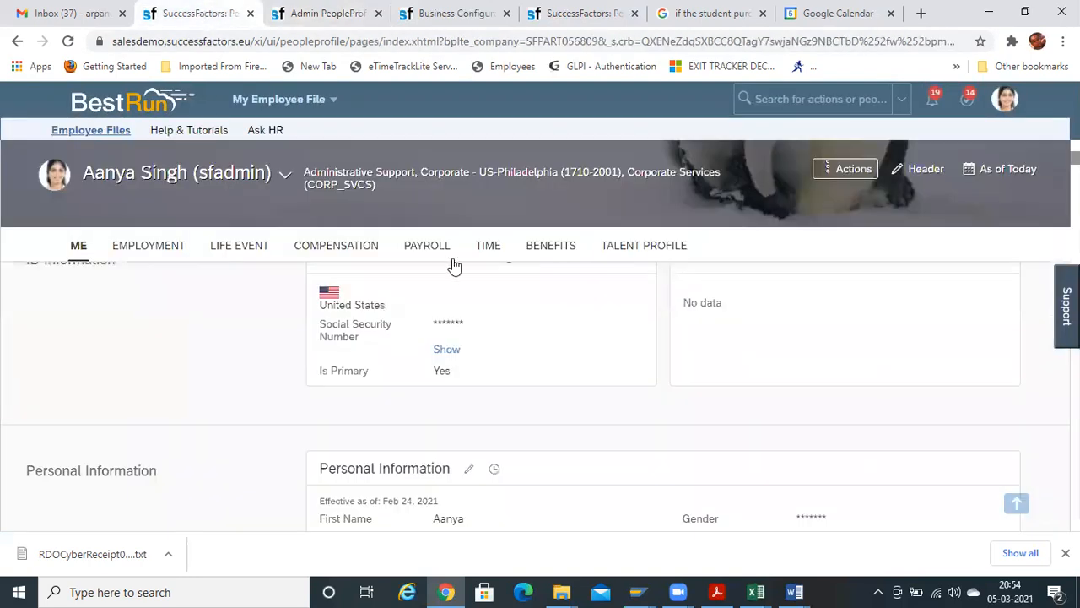
{"action": "key", "text": "ctrl+l"}
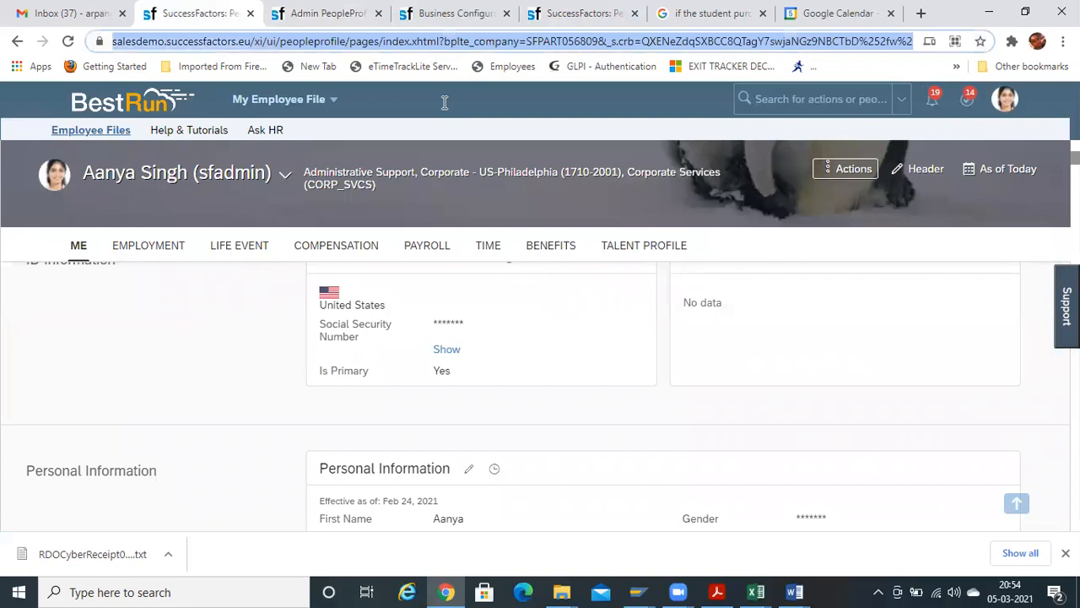
{"action": "key", "text": "Return"}
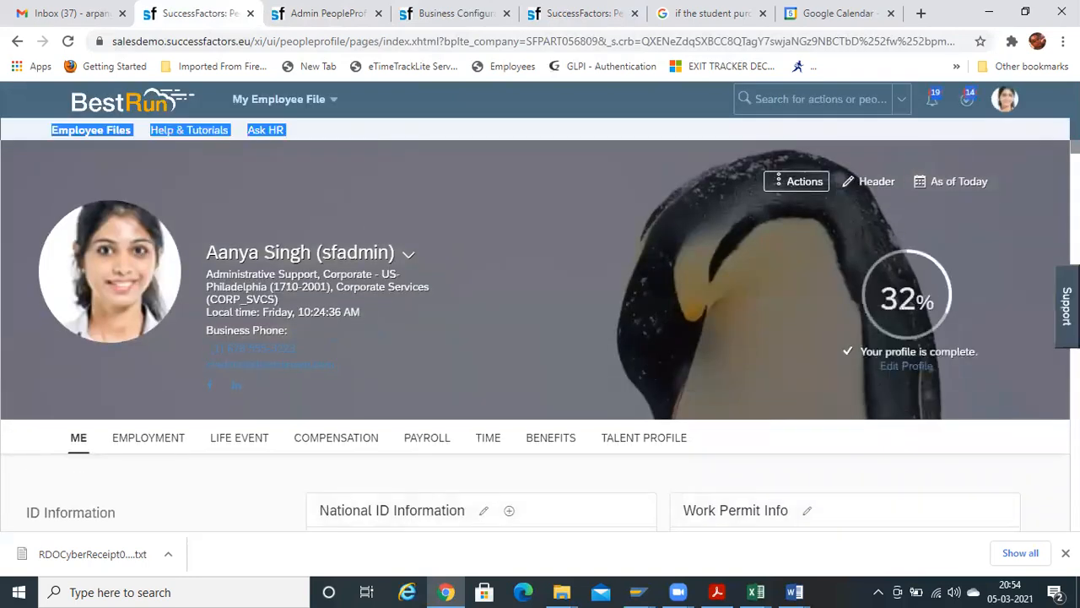
{"action": "scroll", "coordinate": [1015, 467], "scroll_direction": "down", "scroll_amount": 3}
{"action": "scroll", "coordinate": [1014, 466], "scroll_direction": "down", "scroll_amount": 2}
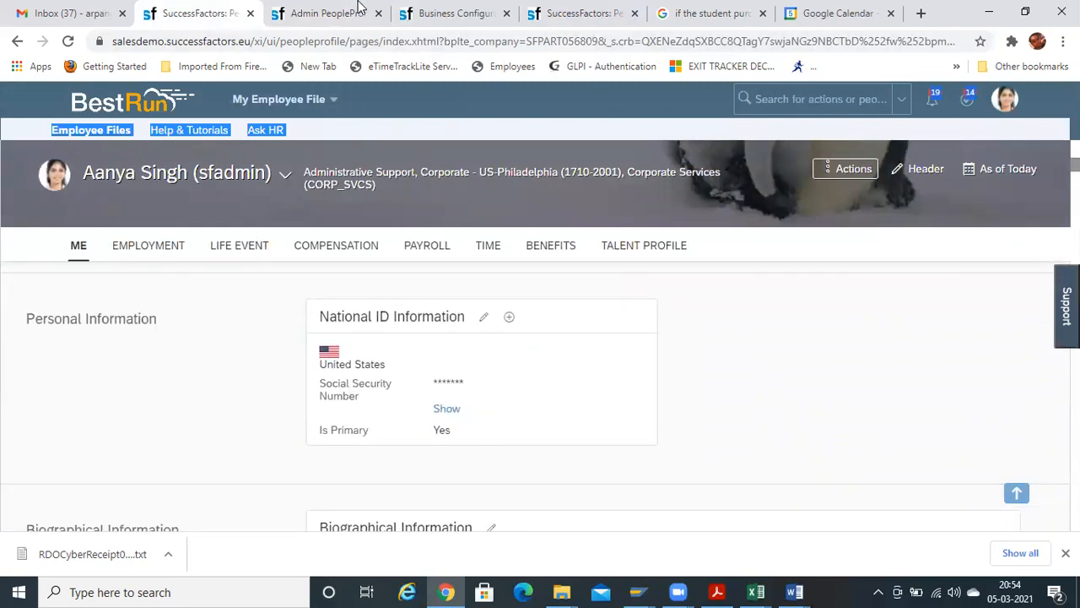
{"action": "left_click", "coordinate": [328, 8]}
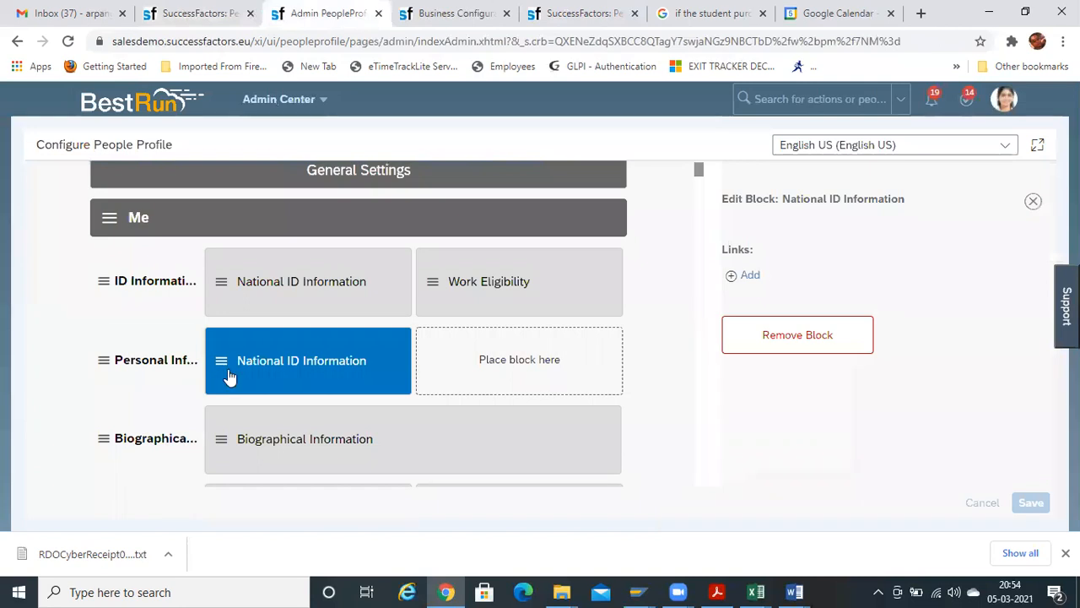
{"action": "left_click", "coordinate": [169, 10]}
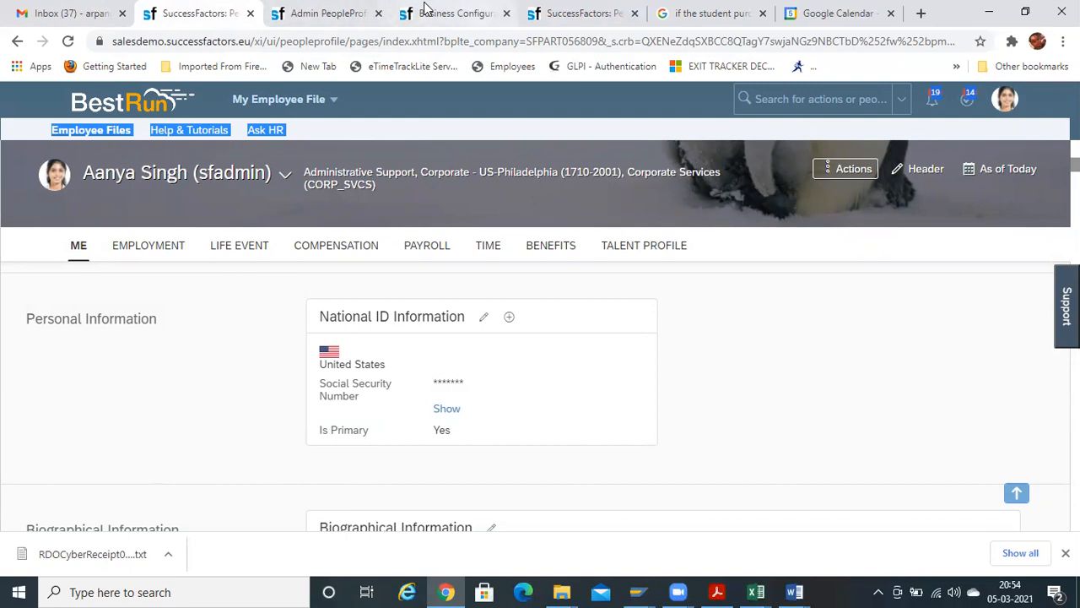
Remove the National ID Information block from the Me section's Personal Information subsection in Configure People Profile.
{"action": "left_click", "coordinate": [337, 12]}
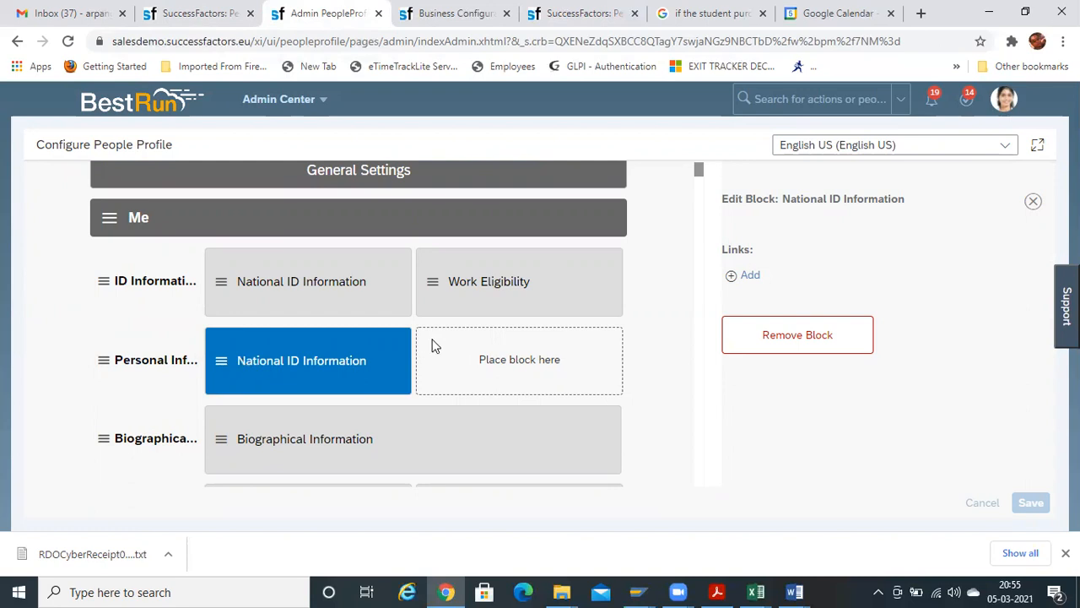
{"action": "left_click_drag", "start_coordinate": [222, 363], "coordinate": [858, 376]}
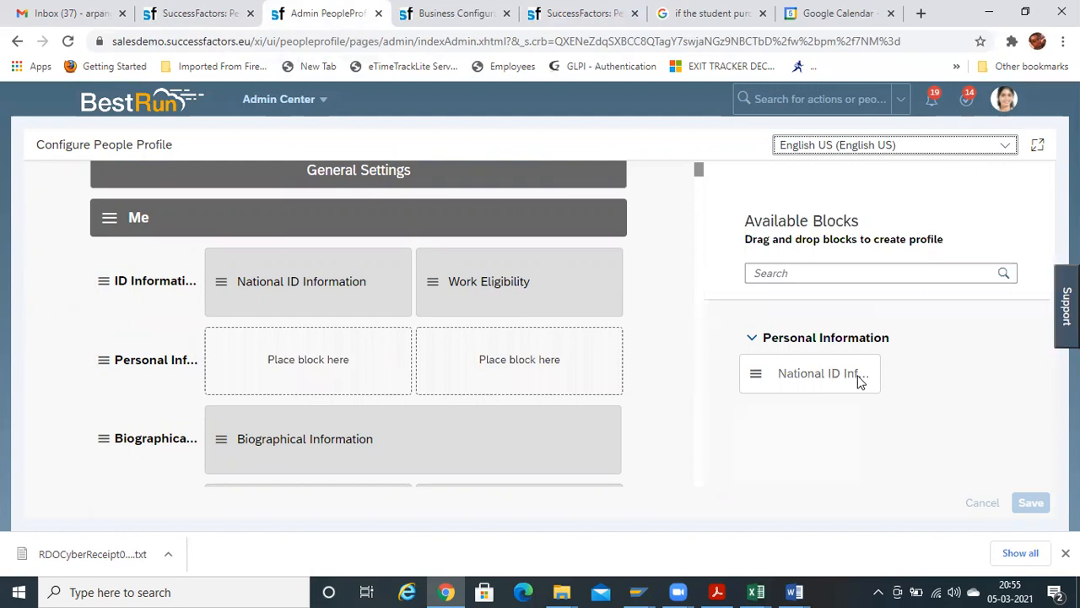
Search the available blocks for personal, place the Personal Information block in the Me section's Personal Information subsection and save.
{"action": "left_click", "coordinate": [250, 359]}
{"action": "left_click", "coordinate": [810, 271]}
{"action": "type", "text": "ersonal"}
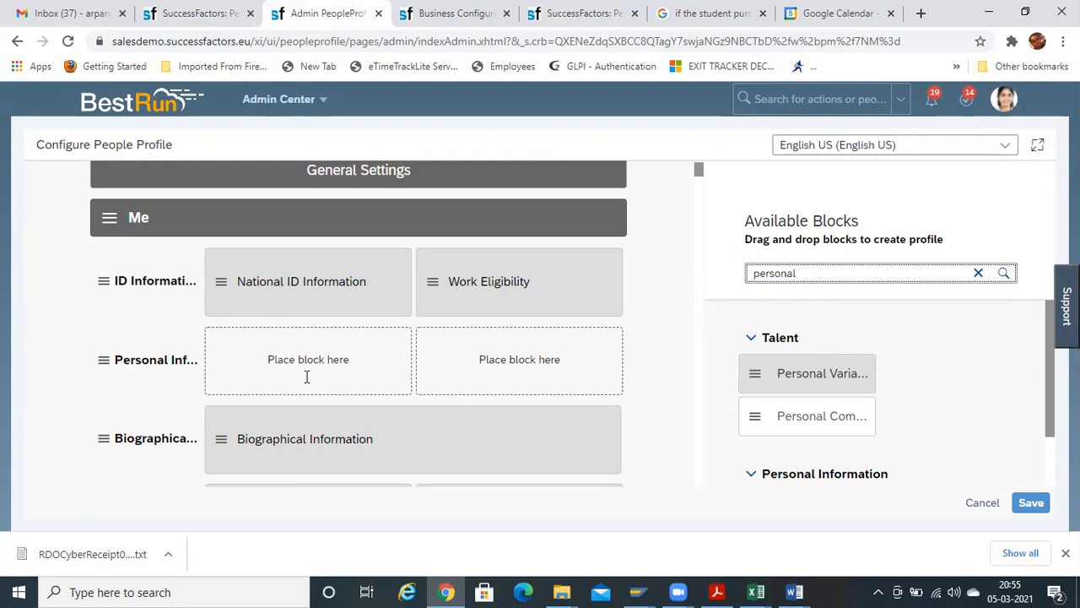
{"action": "left_click_drag", "start_coordinate": [1051, 383], "coordinate": [1049, 442]}
{"action": "left_click_drag", "start_coordinate": [373, 379], "coordinate": [232, 375]}
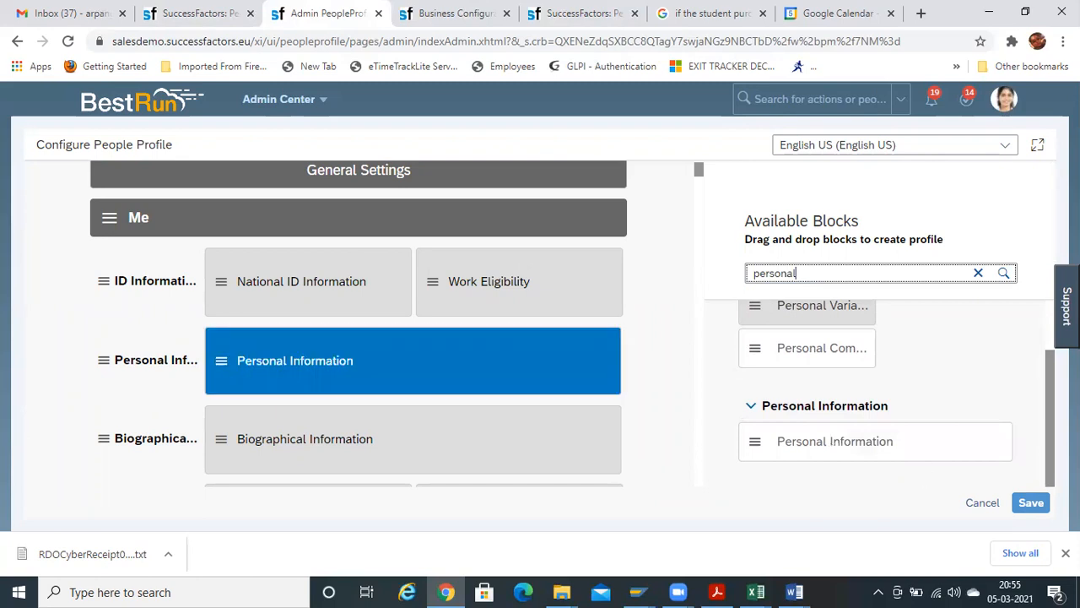
{"action": "left_click", "coordinate": [1031, 504]}
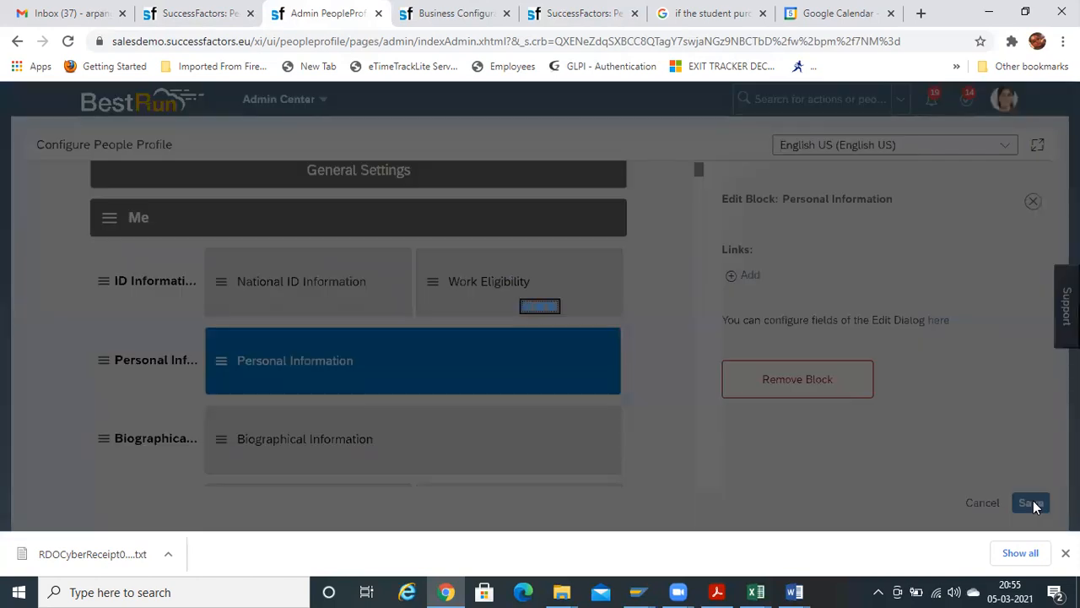
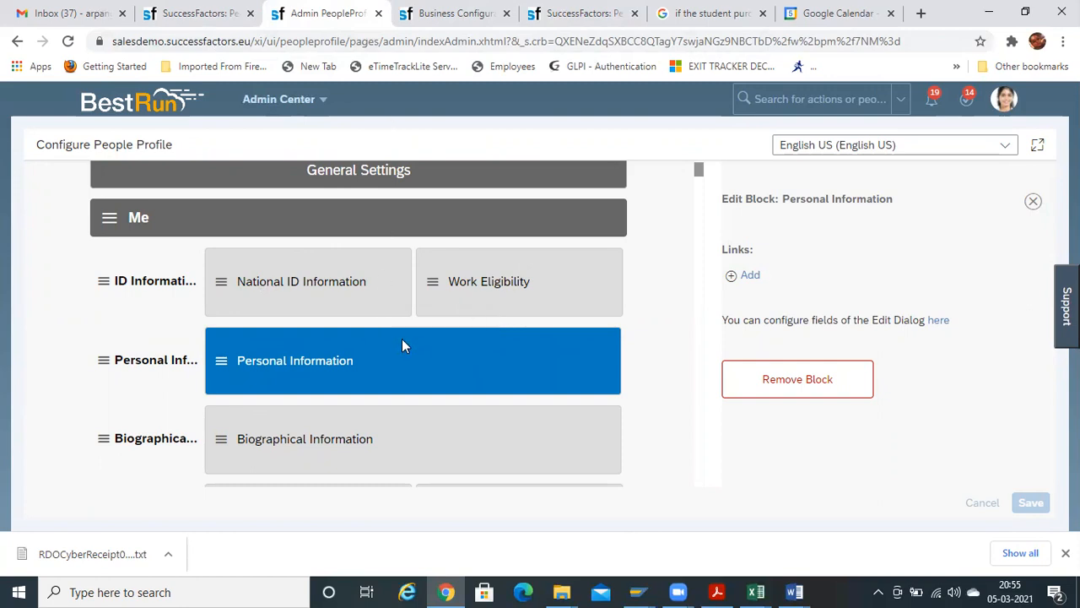
Search the actions for import extend and open the Import Extended User Information page.
{"action": "left_click", "coordinate": [438, 8]}
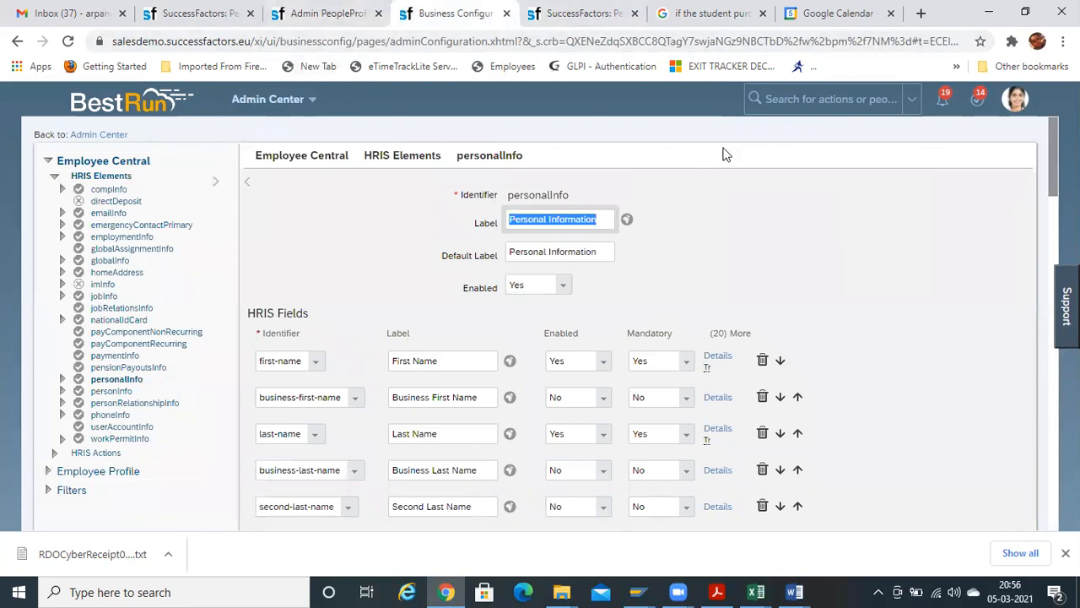
{"action": "left_click", "coordinate": [844, 101]}
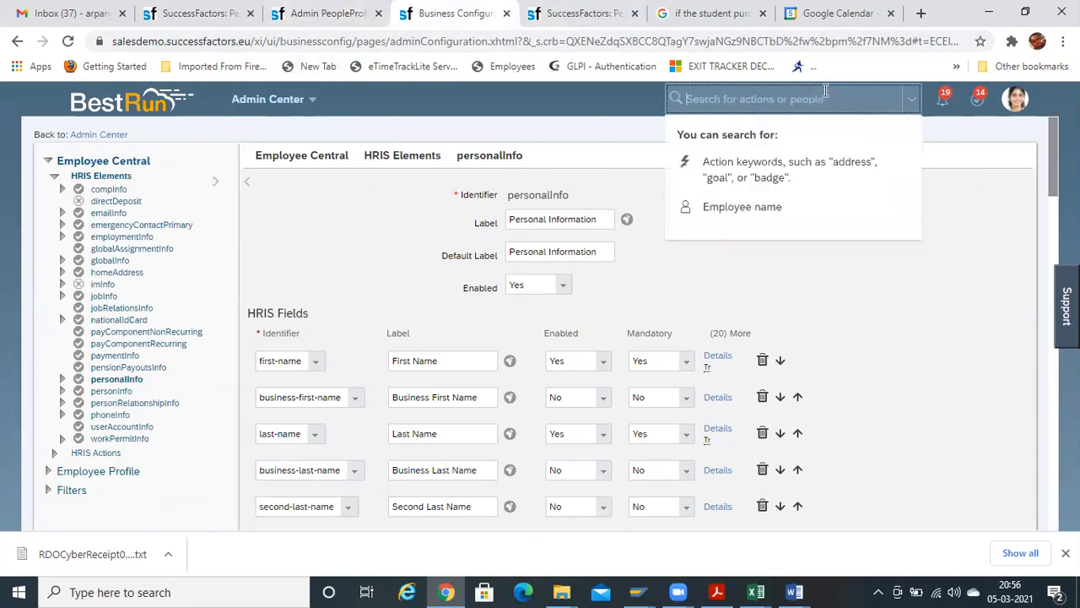
{"action": "left_click", "coordinate": [646, 6]}
{"action": "left_click", "coordinate": [815, 100]}
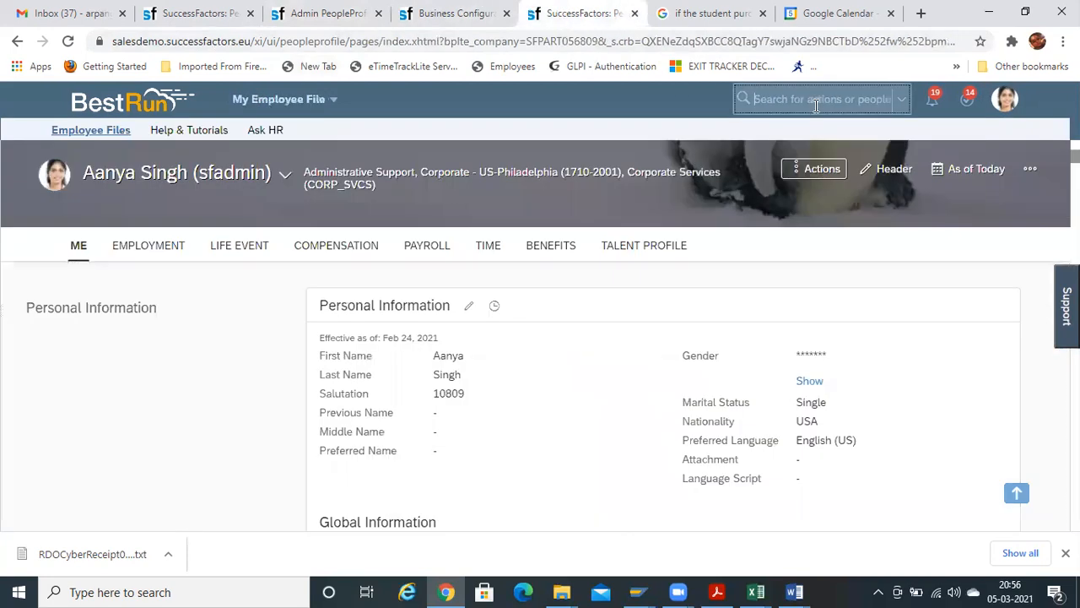
{"action": "type", "text": "import"}
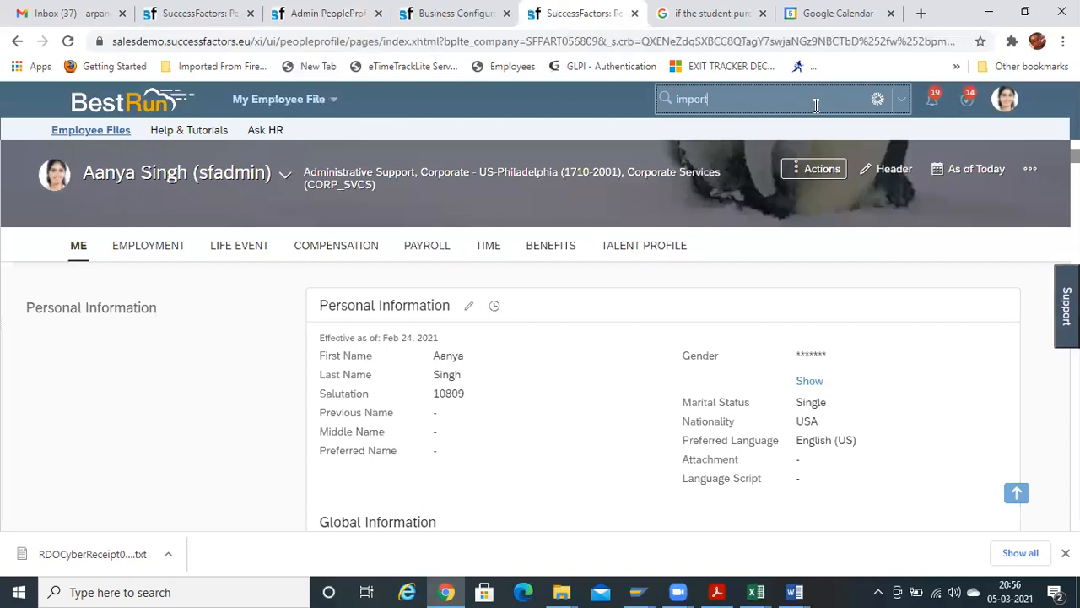
{"action": "type", "text": " extend"}
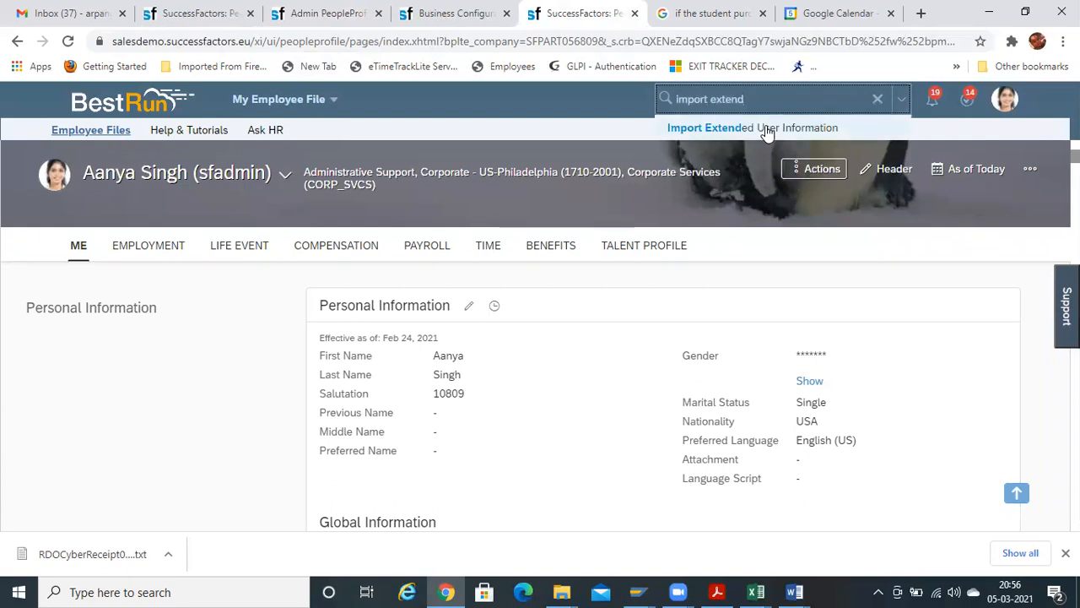
{"action": "left_click", "coordinate": [764, 128]}
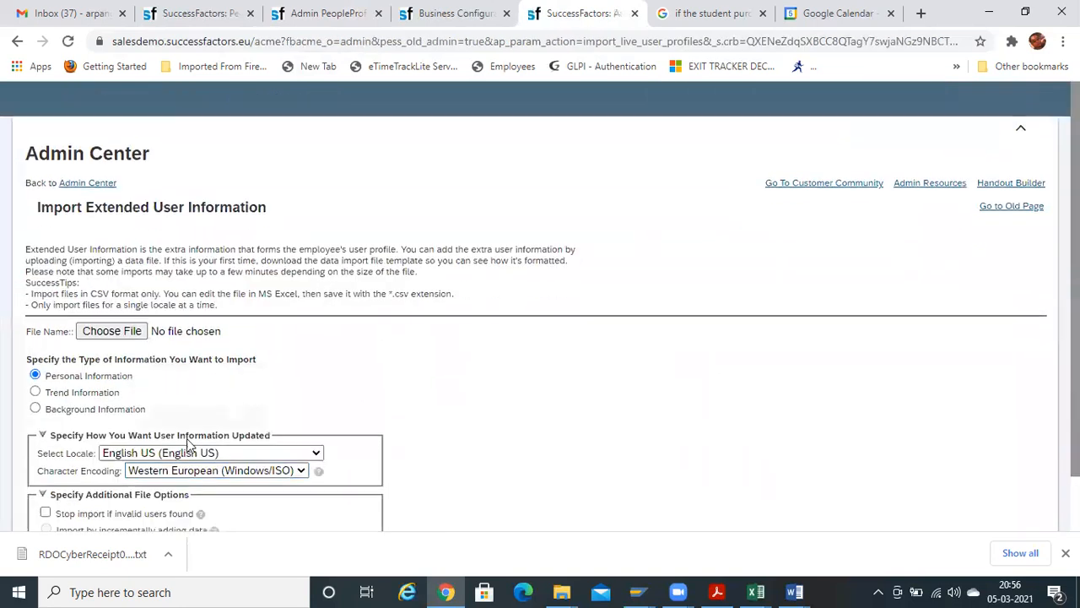
Download the data import file template for Background Information and open the CSV in Excel.
{"action": "scroll", "coordinate": [187, 445], "scroll_direction": "down", "scroll_amount": 1}
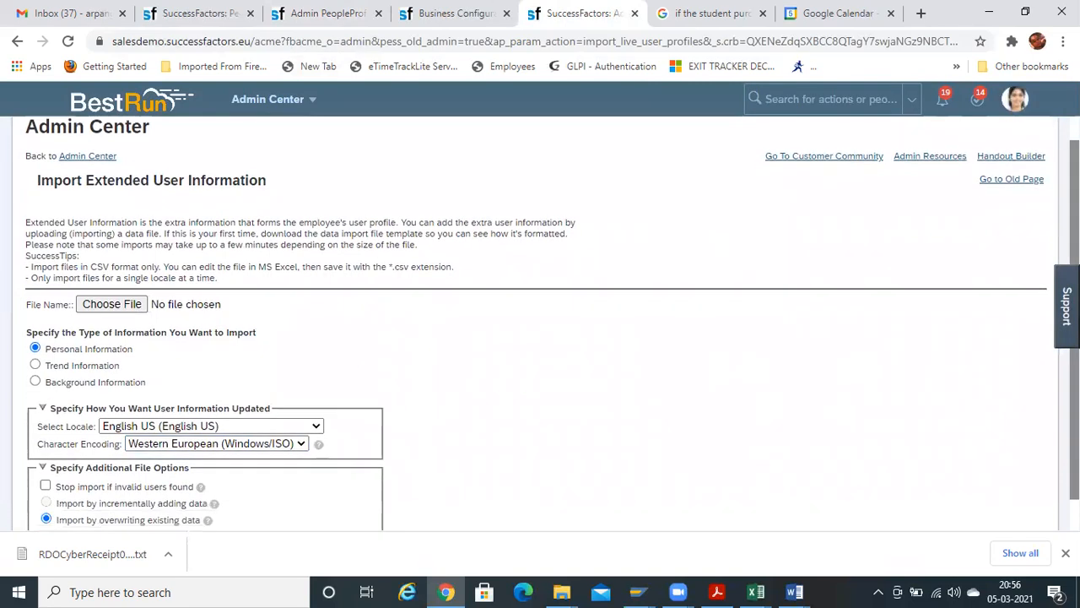
{"action": "scroll", "coordinate": [540, 323], "scroll_direction": "down", "scroll_amount": 1}
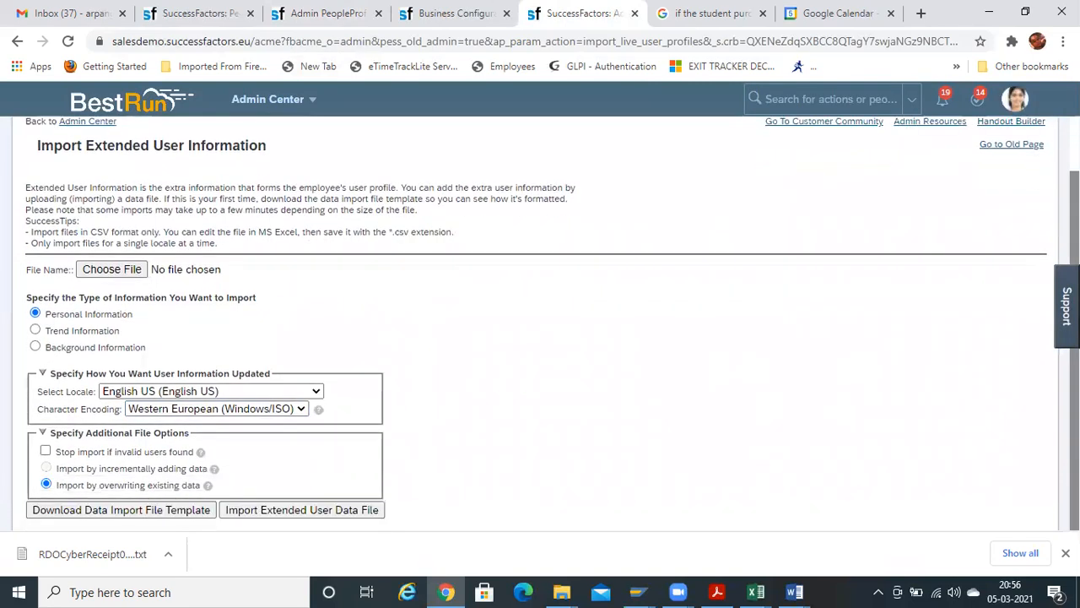
{"action": "left_click", "coordinate": [34, 347]}
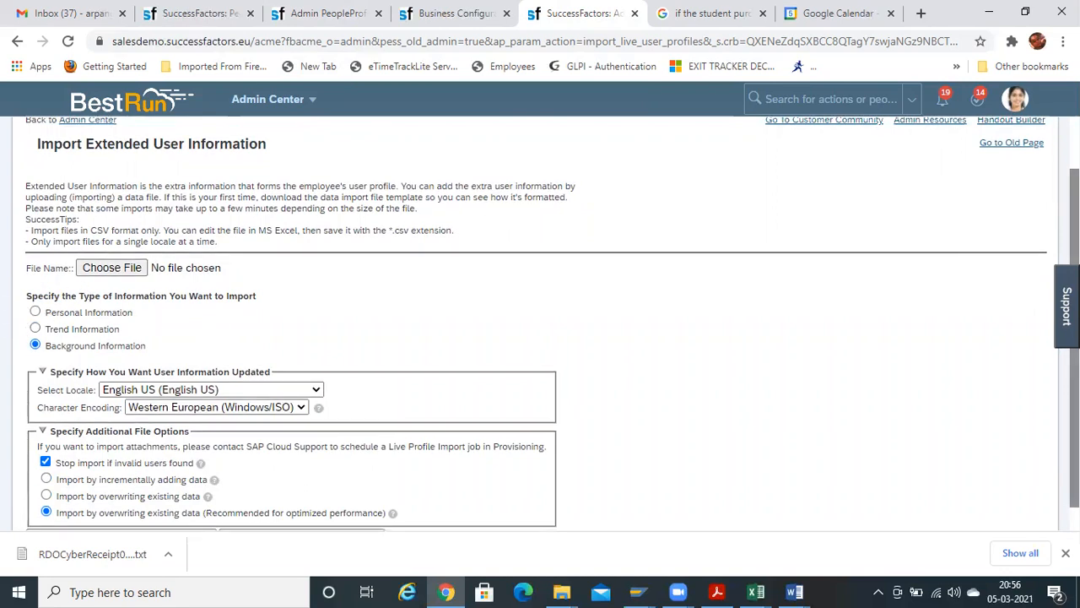
{"action": "scroll", "coordinate": [232, 456], "scroll_direction": "down", "scroll_amount": 1}
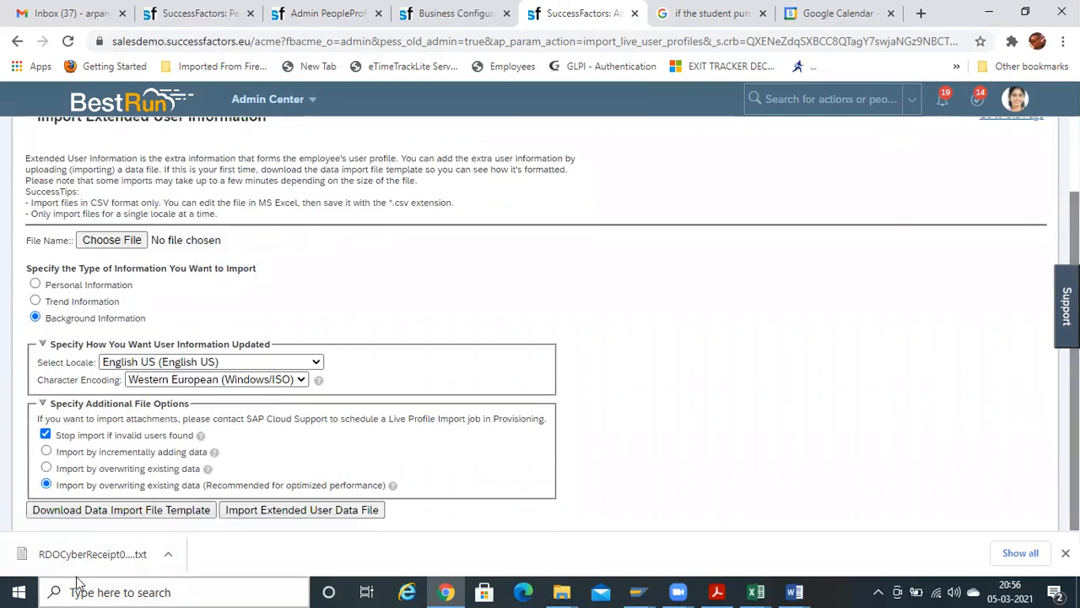
{"action": "left_click", "coordinate": [116, 517]}
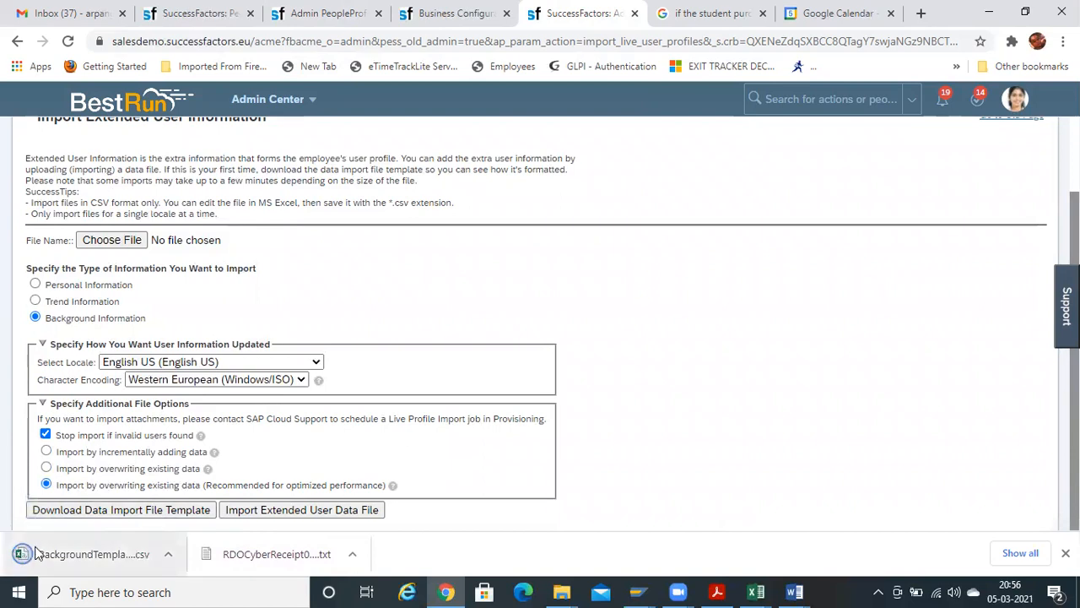
{"action": "left_click", "coordinate": [47, 554]}
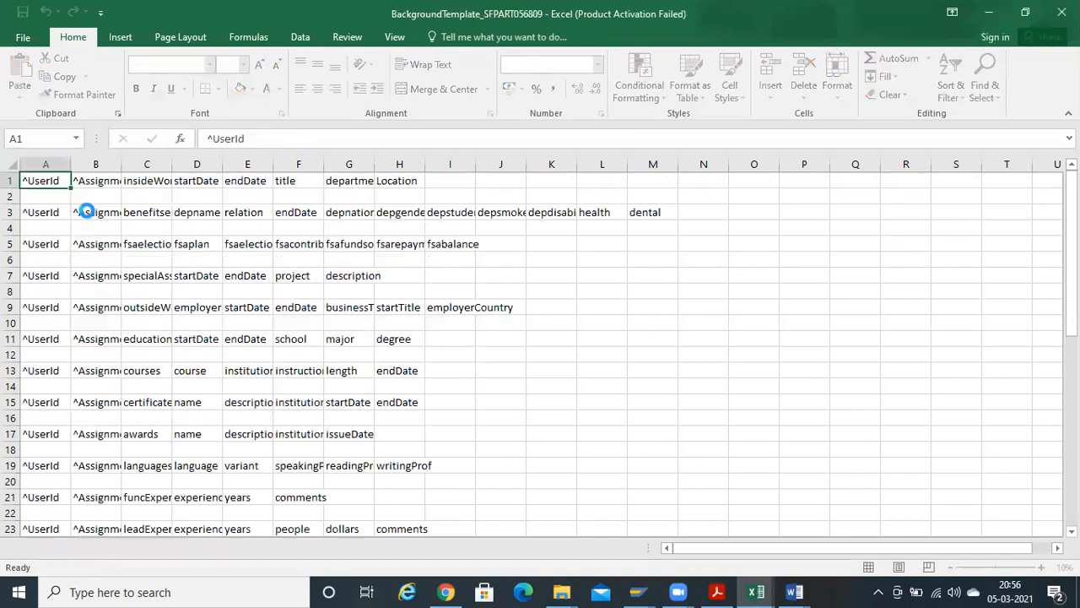
Examine the background element names in column C of the template, from insideWorkExperience down to the last element row and back.
{"action": "left_click", "coordinate": [197, 186]}
{"action": "key", "text": "Left"}
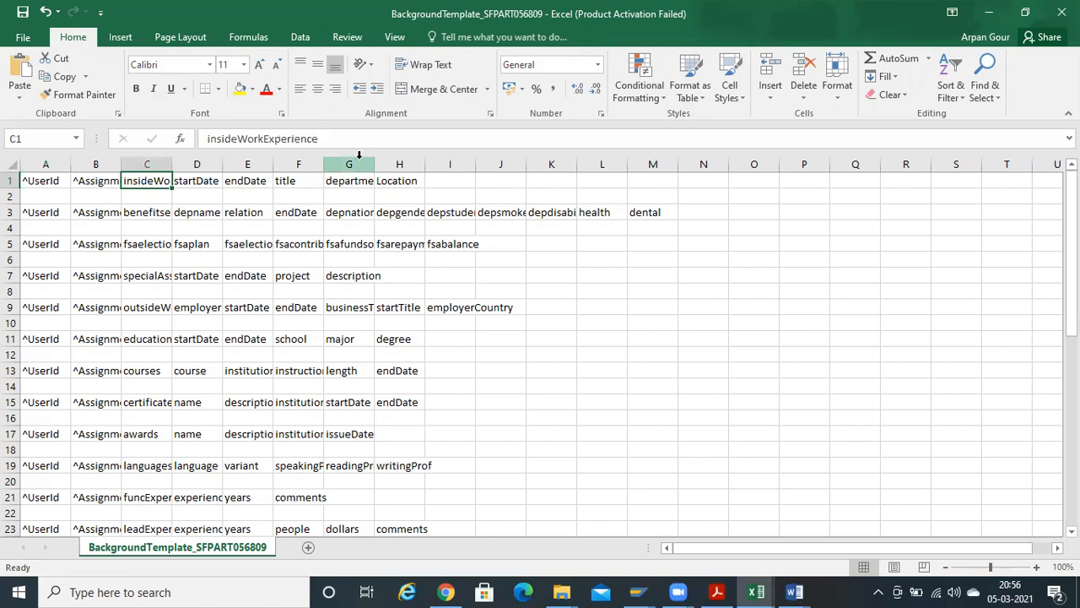
{"action": "key", "text": "Down"}
{"action": "key", "text": "Down"}
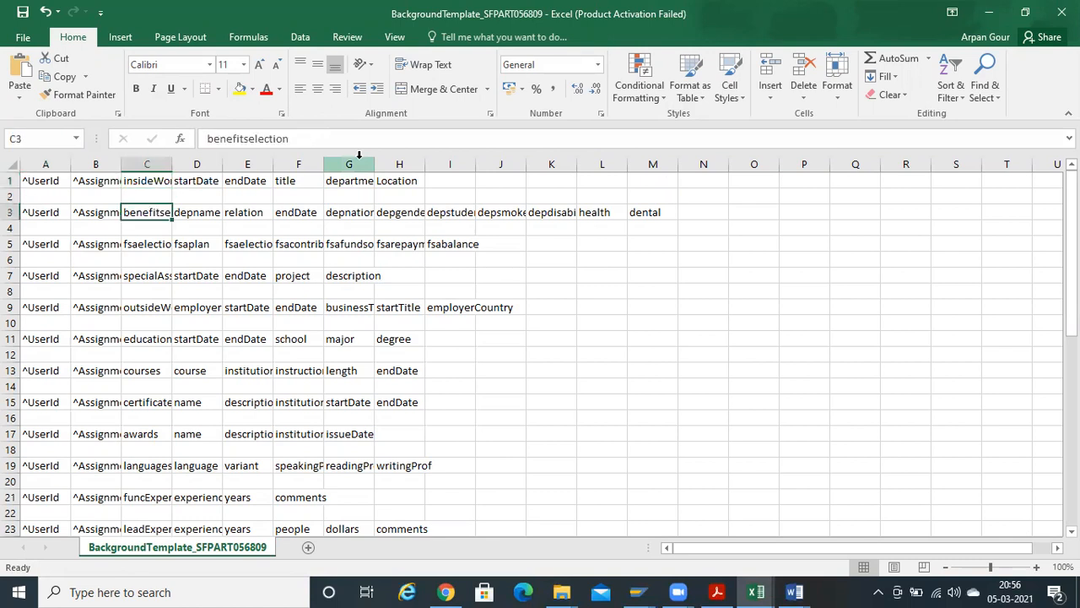
{"action": "key", "text": "Down"}
{"action": "key", "text": "Down"}
{"action": "key", "text": "Down"}
{"action": "key", "text": "Down"}
{"action": "key", "text": "Down"}
{"action": "key", "text": "Down"}
{"action": "key", "text": "Down"}
{"action": "key", "text": "Down"}
{"action": "key", "text": "Down"}
{"action": "key", "text": "Down"}
{"action": "key", "text": "Up"}
{"action": "key", "text": "Up"}
{"action": "key", "text": "Up"}
{"action": "key", "text": "Up"}
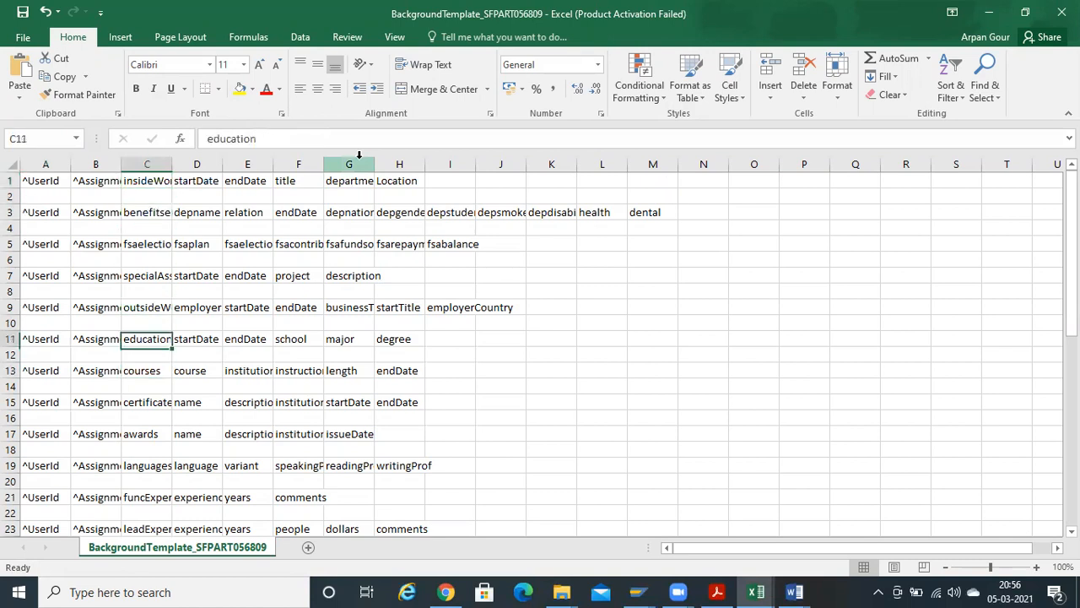
{"action": "key", "text": "Up"}
{"action": "key", "text": "Up"}
{"action": "key", "text": "Up"}
{"action": "key", "text": "Up"}
{"action": "key", "text": "Up"}
{"action": "key", "text": "Up"}
{"action": "key", "text": "Up"}
{"action": "key", "text": "Up"}
{"action": "key", "text": "Down"}
{"action": "key", "text": "Down"}
{"action": "key", "text": "Down"}
{"action": "key", "text": "Down"}
{"action": "key", "text": "Down"}
{"action": "key", "text": "Down"}
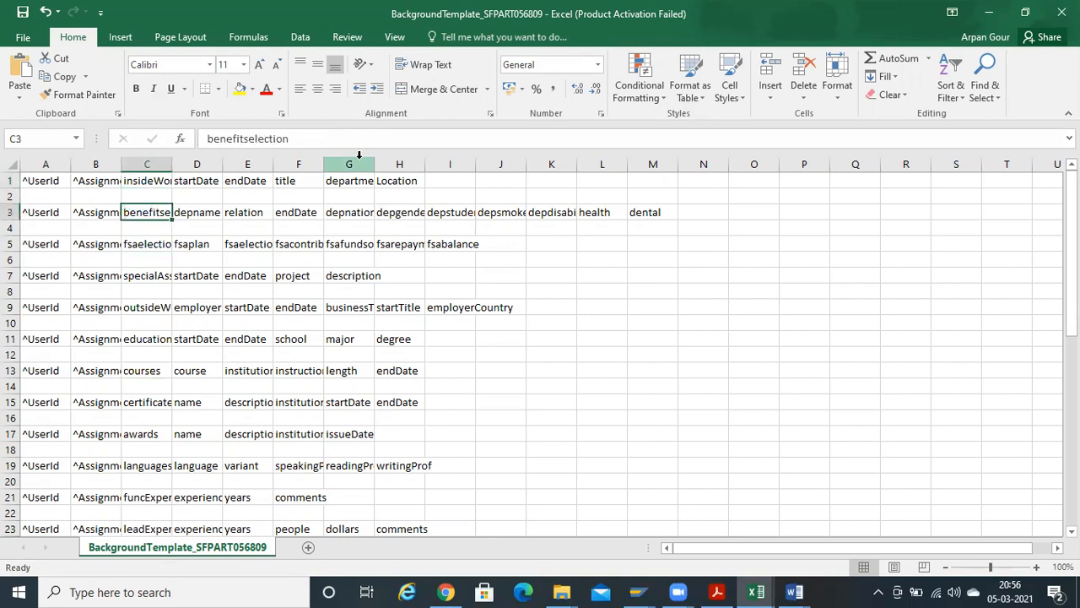
{"action": "key", "text": "Down"}
{"action": "key", "text": "Down"}
{"action": "key", "text": "Down"}
{"action": "key", "text": "Down"}
{"action": "key", "text": "Down"}
{"action": "key", "text": "Down"}
{"action": "key", "text": "Down"}
{"action": "key", "text": "Down"}
{"action": "key", "text": "Down"}
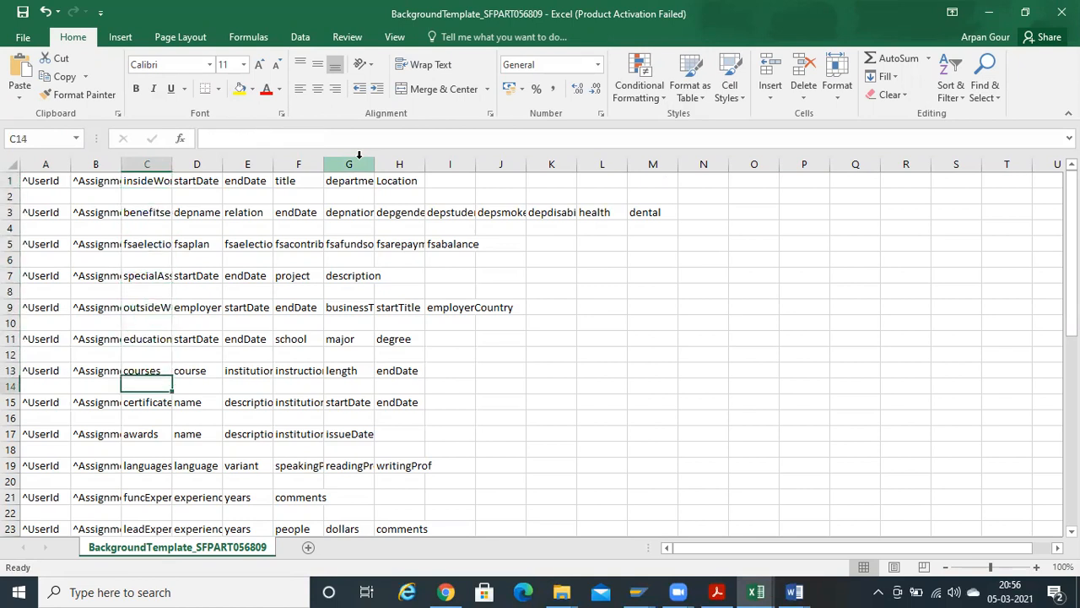
{"action": "key", "text": "Down"}
{"action": "key", "text": "Down"}
{"action": "key", "text": "Down"}
{"action": "key", "text": "Down"}
{"action": "key", "text": "Down"}
{"action": "key", "text": "Down"}
{"action": "key", "text": "Down"}
{"action": "key", "text": "Down"}
{"action": "key", "text": "Down"}
{"action": "key", "text": "Down"}
{"action": "key", "text": "Down"}
{"action": "key", "text": "Down"}
{"action": "key", "text": "Down"}
{"action": "key", "text": "Down"}
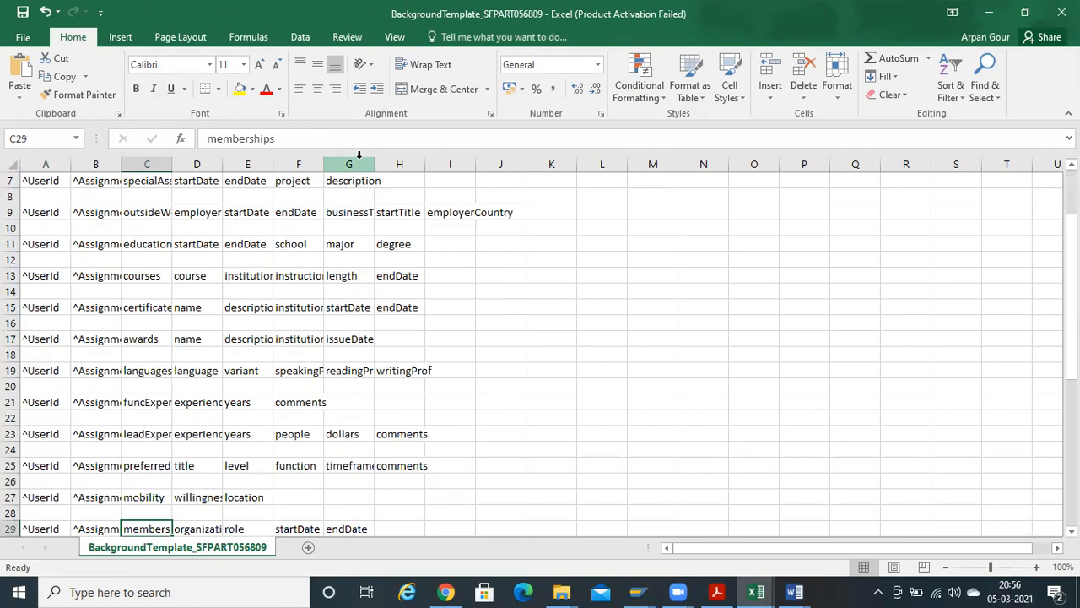
{"action": "key", "text": "Down"}
{"action": "key", "text": "Down"}
{"action": "key", "text": "Down"}
{"action": "key", "text": "Down"}
{"action": "key", "text": "Down"}
{"action": "key", "text": "Down"}
{"action": "key", "text": "Down"}
{"action": "key", "text": "Down"}
{"action": "key", "text": "Down"}
{"action": "key", "text": "Down"}
{"action": "key", "text": "Down"}
{"action": "key", "text": "Down"}
{"action": "key", "text": "Down"}
{"action": "key", "text": "Down"}
{"action": "key", "text": "Down"}
{"action": "key", "text": "Down"}
{"action": "key", "text": "Down"}
{"action": "key", "text": "Down"}
{"action": "key", "text": "Down"}
{"action": "key", "text": "Down"}
{"action": "key", "text": "Down"}
{"action": "key", "text": "Up"}
{"action": "key", "text": "Up"}
{"action": "key", "text": "Up"}
{"action": "key", "text": "Up"}
{"action": "key", "text": "Up"}
{"action": "key", "text": "Up"}
{"action": "key", "text": "Up"}
{"action": "key", "text": "Up"}
{"action": "key", "text": "Up"}
{"action": "key", "text": "Up"}
{"action": "key", "text": "Up"}
{"action": "key", "text": "Up"}
{"action": "key", "text": "Up"}
{"action": "key", "text": "Up"}
{"action": "key", "text": "Up"}
{"action": "key", "text": "Up"}
{"action": "key", "text": "Up"}
{"action": "key", "text": "Up"}
{"action": "key", "text": "Up"}
{"action": "key", "text": "Up"}
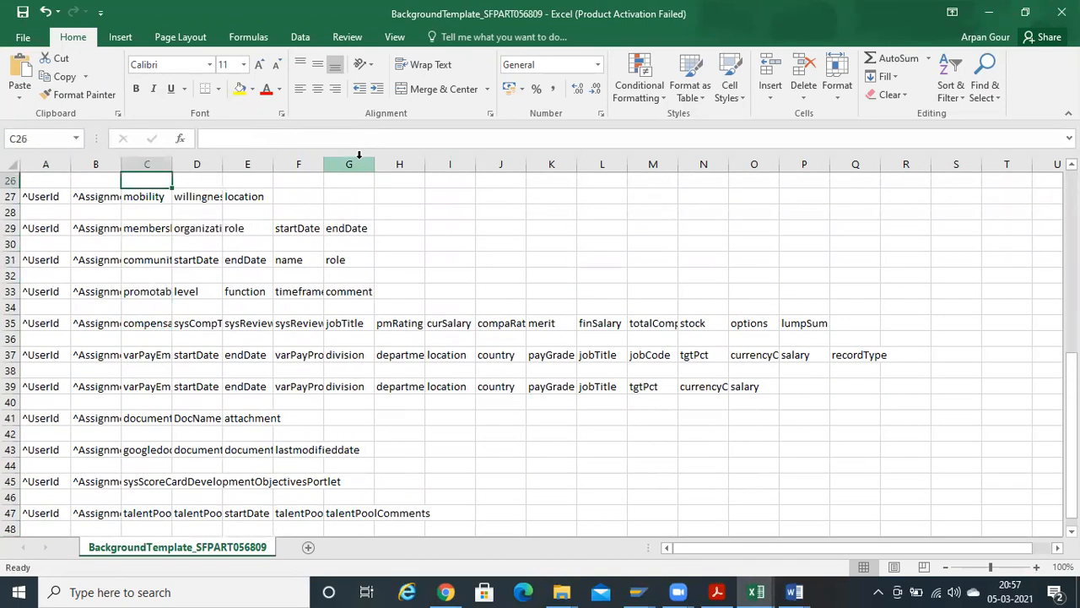
{"action": "key", "text": "Up"}
{"action": "key", "text": "Up"}
{"action": "key", "text": "Up"}
{"action": "key", "text": "Up"}
{"action": "key", "text": "Up"}
{"action": "key", "text": "Up"}
{"action": "key", "text": "Up"}
{"action": "key", "text": "Up"}
{"action": "key", "text": "Up"}
{"action": "key", "text": "Up"}
{"action": "key", "text": "Up"}
{"action": "key", "text": "Up"}
{"action": "key", "text": "Up"}
{"action": "key", "text": "Up"}
{"action": "key", "text": "Up"}
{"action": "key", "text": "Up"}
{"action": "key", "text": "Up"}
{"action": "key", "text": "Up"}
{"action": "key", "text": "Up"}
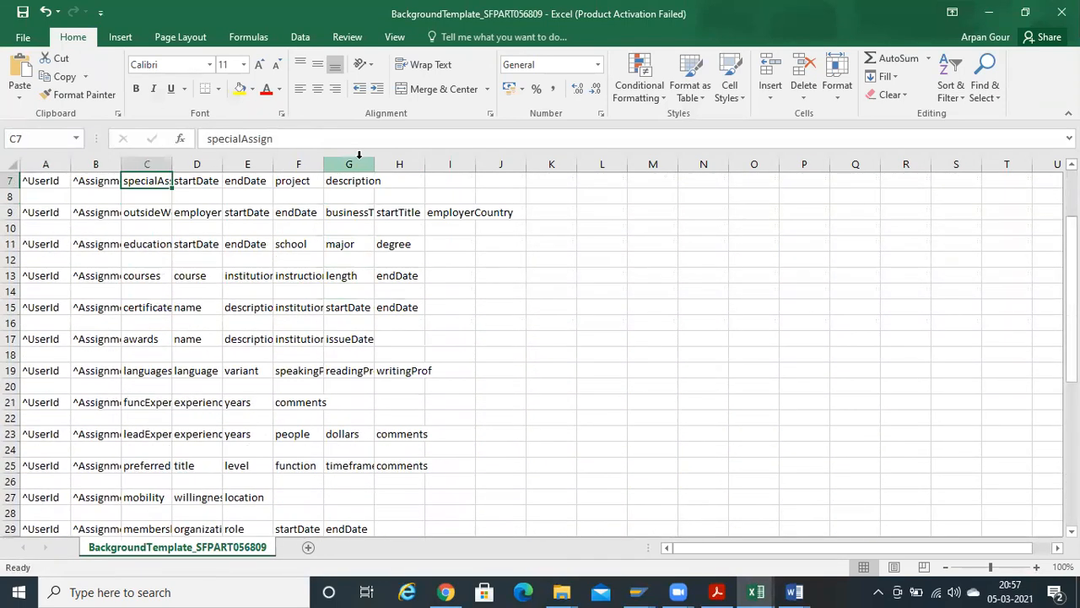
{"action": "key", "text": "Up"}
{"action": "key", "text": "Up"}
{"action": "key", "text": "Up"}
{"action": "key", "text": "Up"}
{"action": "key", "text": "Up"}
{"action": "key", "text": "Up"}
{"action": "key", "text": "Left"}
{"action": "key", "text": "Left"}
{"action": "key", "text": "Down"}
{"action": "key", "text": "Up"}
{"action": "key", "text": "Right"}
{"action": "key", "text": "Right"}
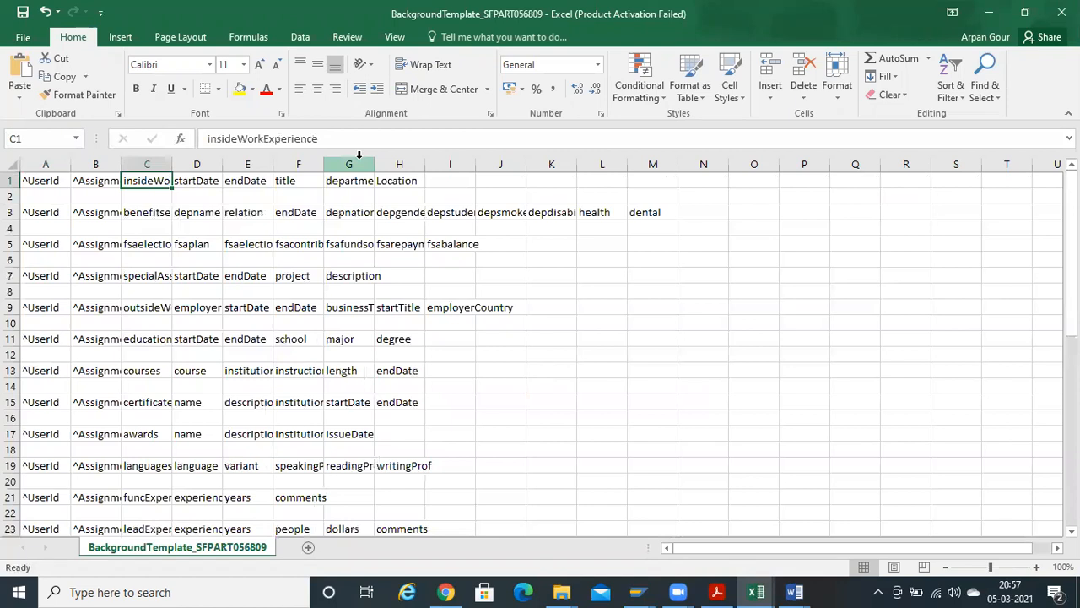
Clear all contents below the insideWorkExperience header row in the background template, keeping only row 1.
{"action": "key", "text": "Left"}
{"action": "key", "text": "Left"}
{"action": "key", "text": "Down"}
{"action": "key", "text": "shift+Down"}
{"action": "key", "text": "shift+Down"}
{"action": "key", "text": "shift+Down"}
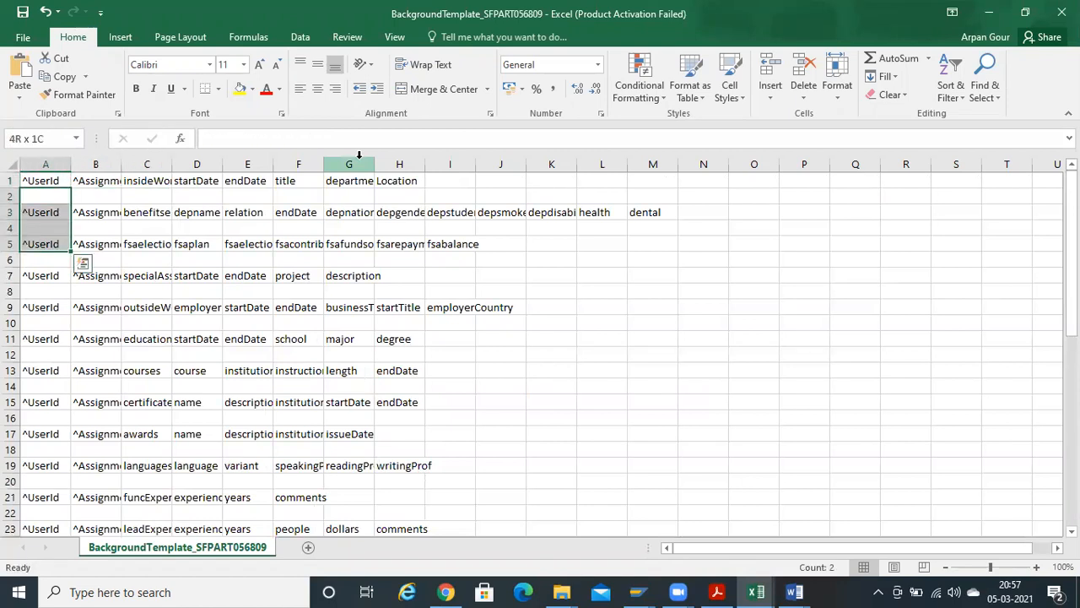
{"action": "key", "text": "ctrl+shift+Down"}
{"action": "key", "text": "ctrl+shift+Down"}
{"action": "key", "text": "ctrl+shift+Down"}
{"action": "key", "text": "ctrl+shift+Down"}
{"action": "key", "text": "ctrl+shift+Down"}
{"action": "key", "text": "ctrl+shift+Down"}
{"action": "key", "text": "ctrl+shift+Down"}
{"action": "key", "text": "ctrl+shift+Down"}
{"action": "key", "text": "ctrl+shift+Down"}
{"action": "key", "text": "ctrl+shift+Down"}
{"action": "key", "text": "ctrl+shift+Down"}
{"action": "key", "text": "ctrl+shift+Down"}
{"action": "key", "text": "ctrl+shift+Down"}
{"action": "key", "text": "ctrl+shift+Down"}
{"action": "key", "text": "ctrl+shift+Down"}
{"action": "key", "text": "ctrl+shift+Down"}
{"action": "key", "text": "ctrl+shift+Down"}
{"action": "key", "text": "ctrl+shift+Down"}
{"action": "key", "text": "ctrl+shift+Down"}
{"action": "key", "text": "ctrl+shift+Down"}
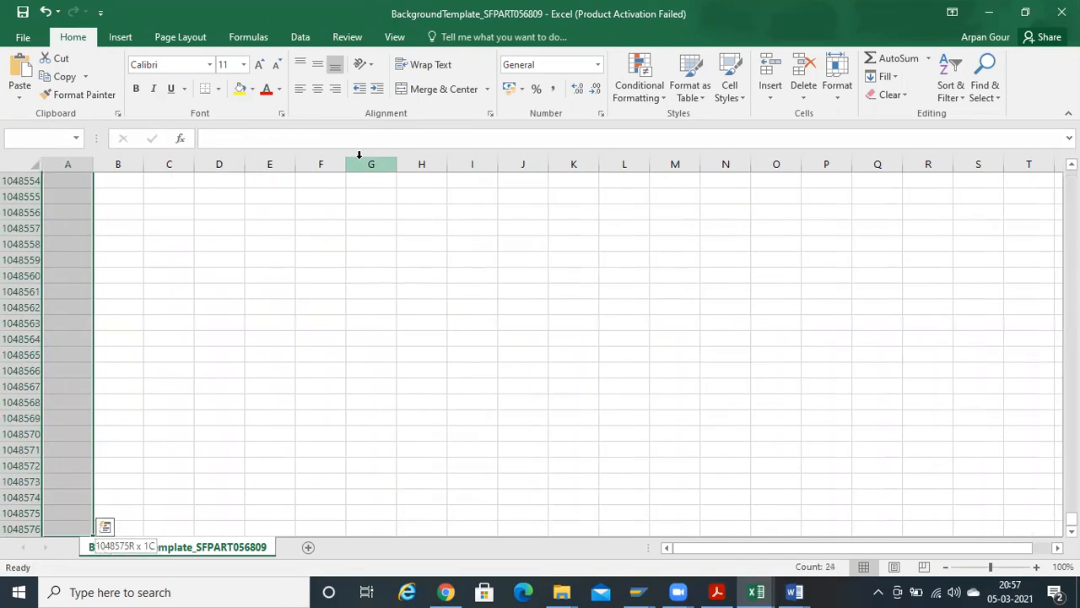
{"action": "key", "text": "ctrl+shift+Right"}
{"action": "key", "text": "Delete"}
{"action": "key", "text": "Up"}
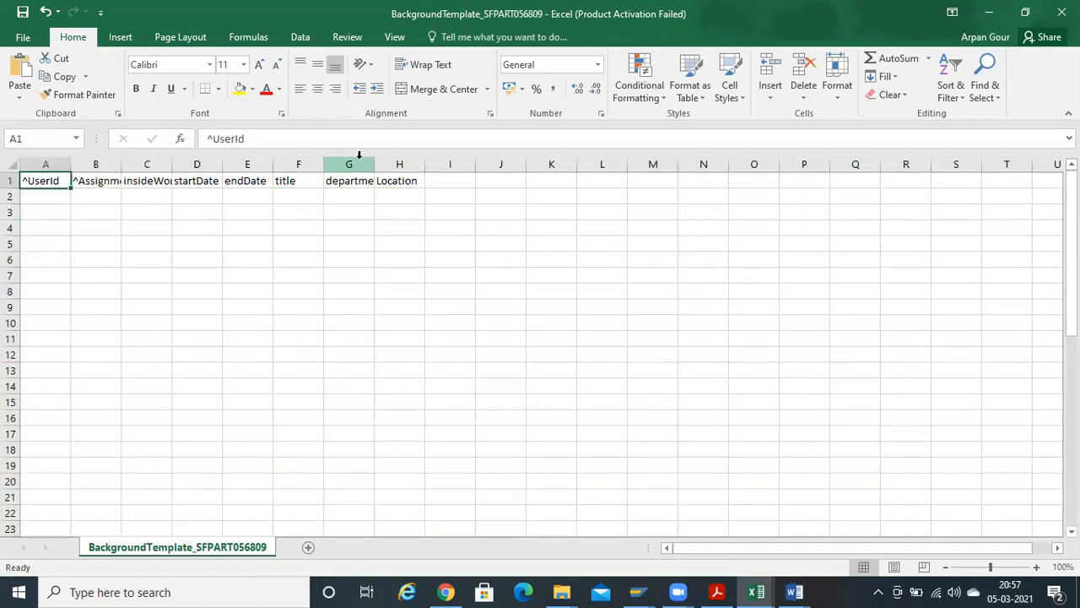
{"action": "key", "text": "Down"}
{"action": "key", "text": "Down"}
{"action": "key", "text": "Up"}
{"action": "key", "text": "Up"}
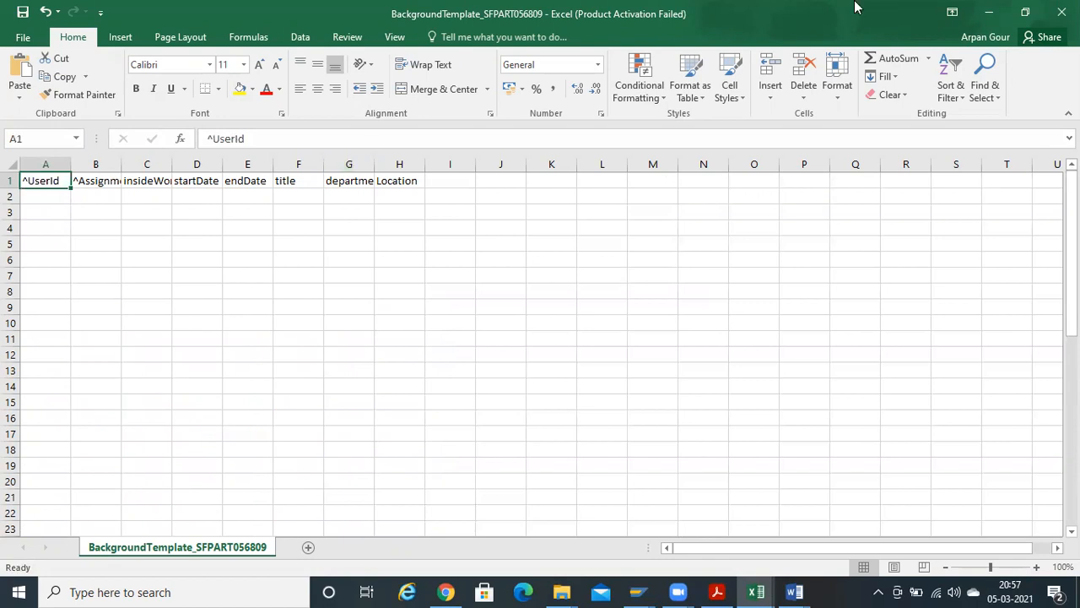
Close the background template workbook and return to the Import Extended User Information page in Chrome.
{"action": "left_click", "coordinate": [1062, 12]}
{"action": "left_click", "coordinate": [534, 315]}
{"action": "key", "text": "alt+Tab"}
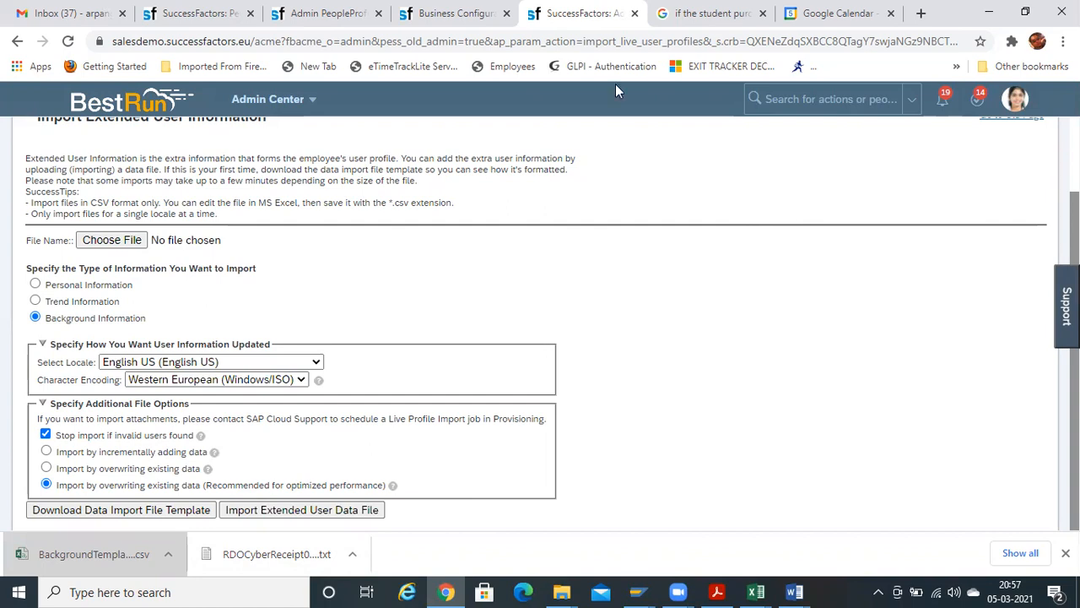
Look through the open browser pages, then switch to the Online Trainings.pdf document in Adobe Acrobat Reader.
{"action": "left_click", "coordinate": [467, 8]}
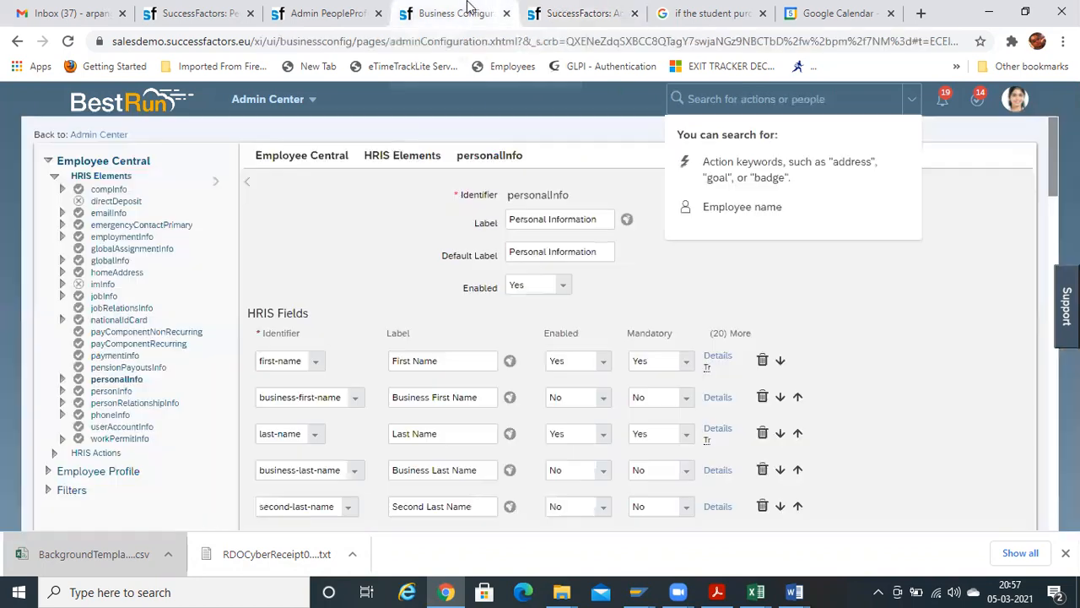
{"action": "left_click", "coordinate": [597, 10]}
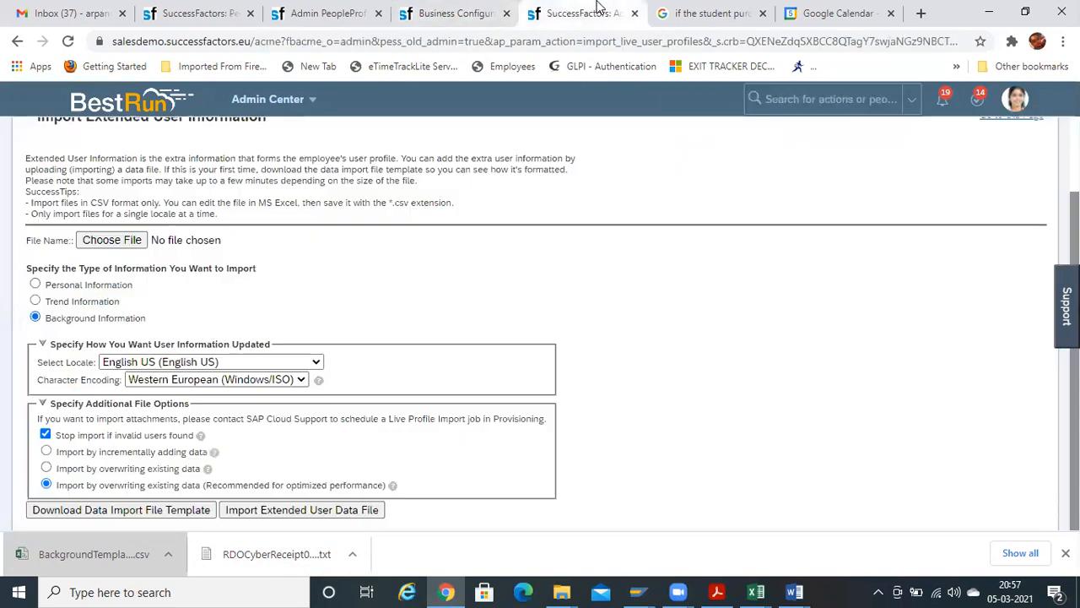
{"action": "left_click", "coordinate": [660, 10]}
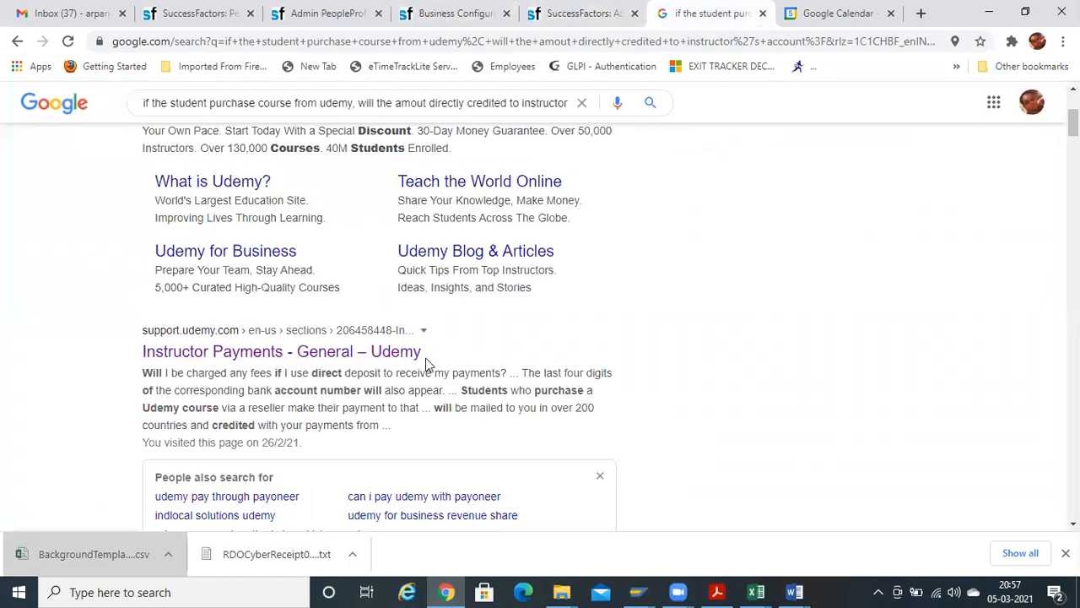
{"action": "mouse_move", "coordinate": [796, 591]}
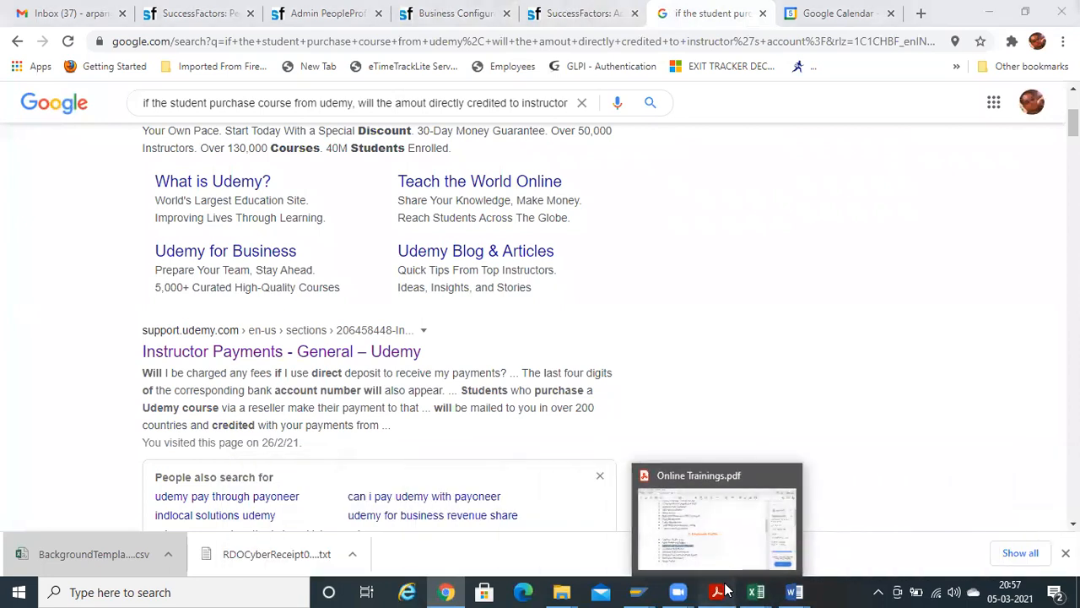
{"action": "left_click", "coordinate": [717, 592]}
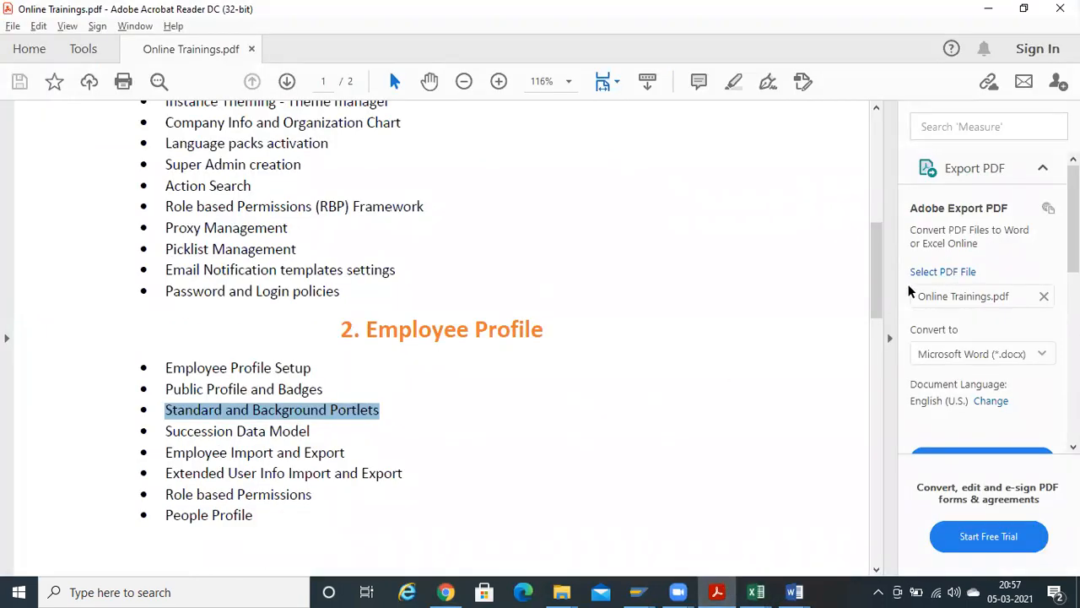
Select the Extended User Info Import and Export topic, then the Employee Central Overview topic in the training agenda.
{"action": "scroll", "coordinate": [881, 301], "scroll_direction": "down", "scroll_amount": 3}
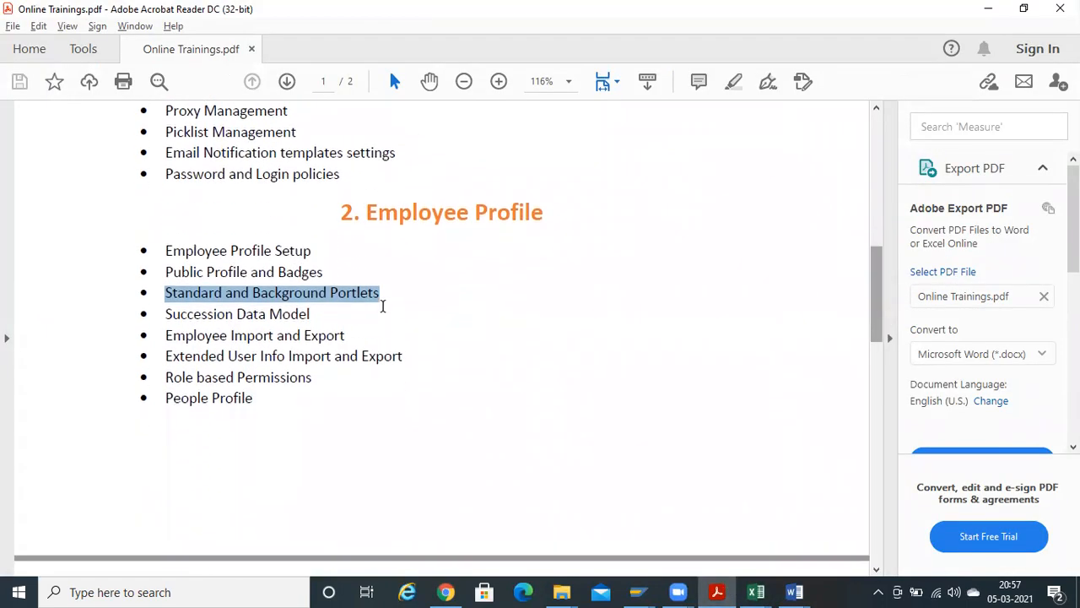
{"action": "left_click", "coordinate": [401, 346]}
{"action": "left_click_drag", "start_coordinate": [401, 346], "coordinate": [166, 356]}
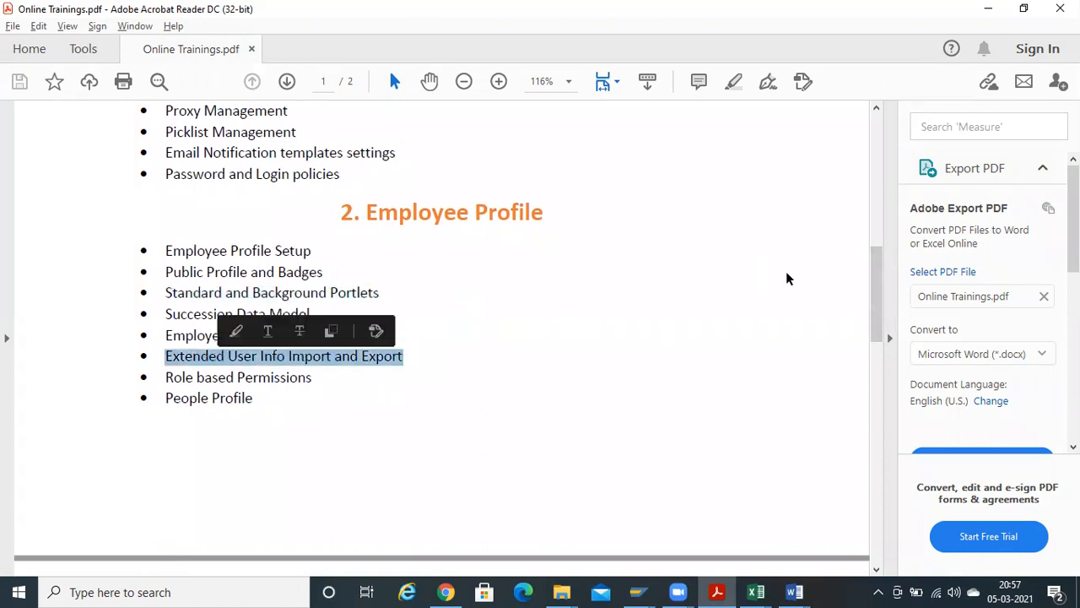
{"action": "scroll", "coordinate": [886, 290], "scroll_direction": "down", "scroll_amount": 10}
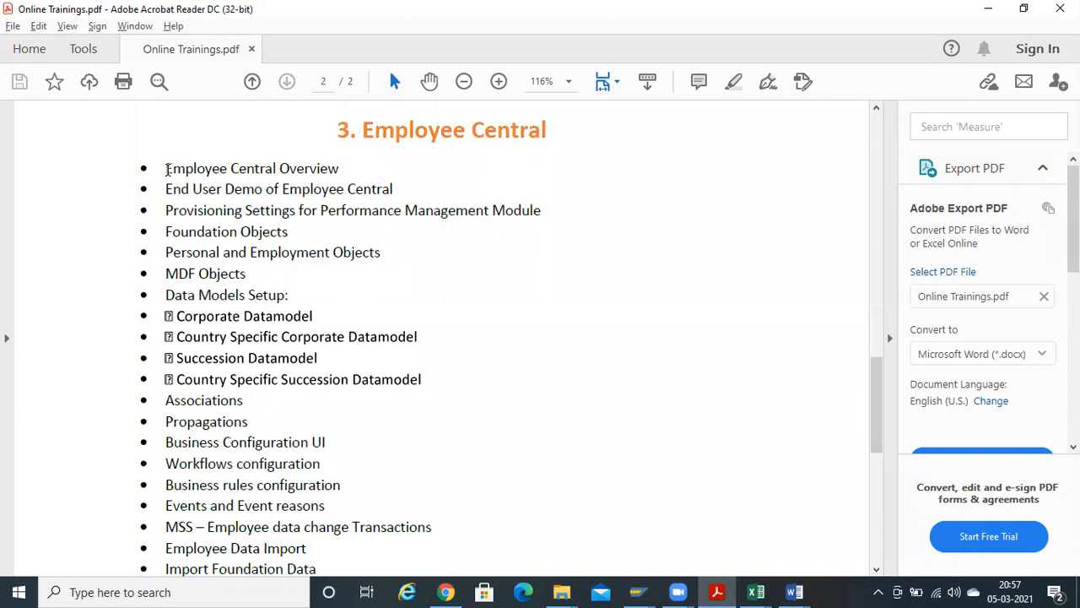
{"action": "left_click_drag", "start_coordinate": [166, 169], "coordinate": [339, 168]}
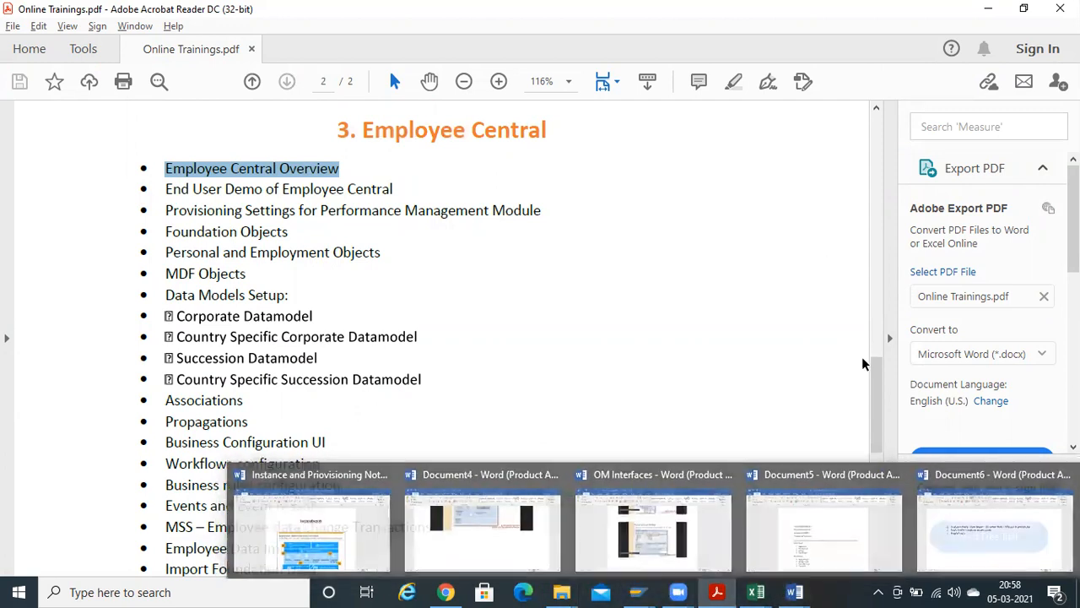
Review the first Employee Profile topics, from Employee Profile Setup to Succession Data Model, and compare with the Employee Central section.
{"action": "left_click_drag", "start_coordinate": [881, 414], "coordinate": [882, 326]}
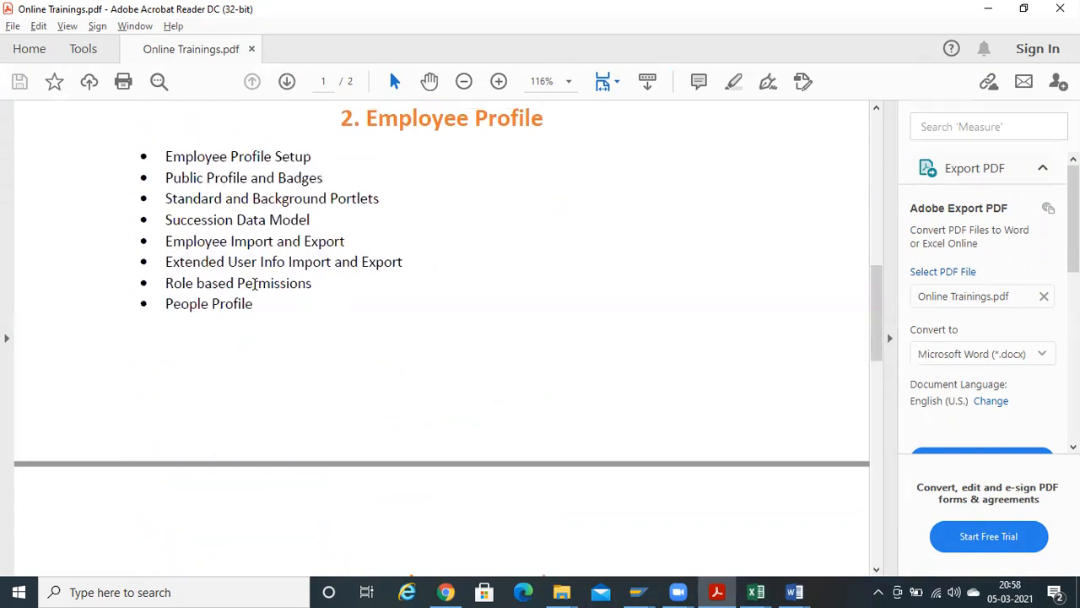
{"action": "left_click_drag", "start_coordinate": [163, 225], "coordinate": [312, 221]}
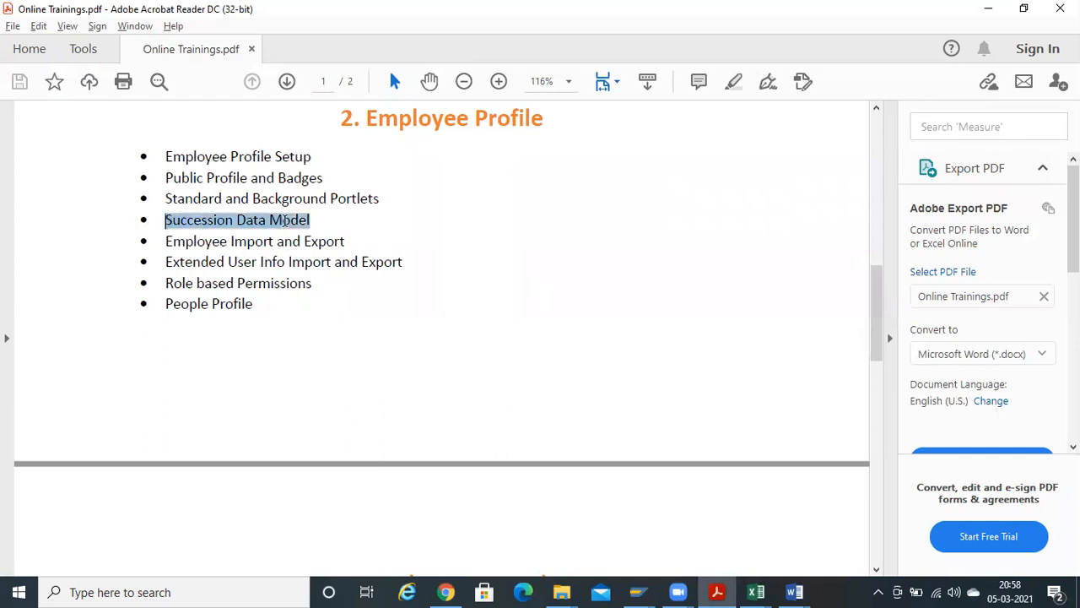
{"action": "left_click", "coordinate": [157, 156]}
{"action": "mouse_move", "coordinate": [157, 156]}
{"action": "left_mouse_down"}
{"action": "mouse_move", "coordinate": [223, 200]}
{"action": "mouse_move", "coordinate": [326, 200]}
{"action": "left_mouse_up"}
{"action": "left_click_drag", "start_coordinate": [165, 224], "coordinate": [310, 221]}
{"action": "left_click_drag", "start_coordinate": [880, 321], "coordinate": [885, 385]}
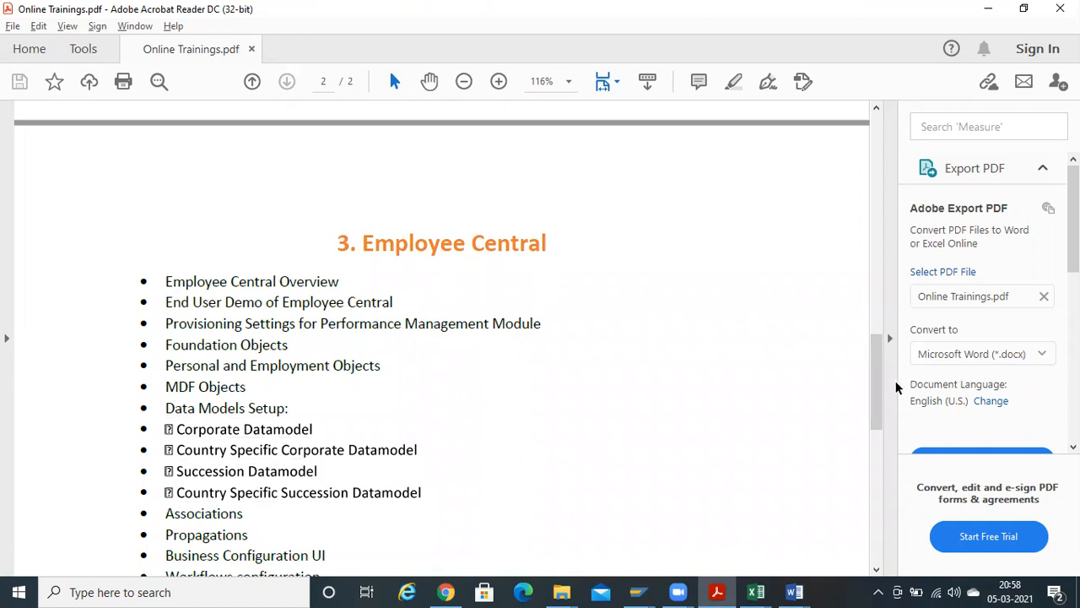
{"action": "left_click_drag", "start_coordinate": [878, 408], "coordinate": [881, 328]}
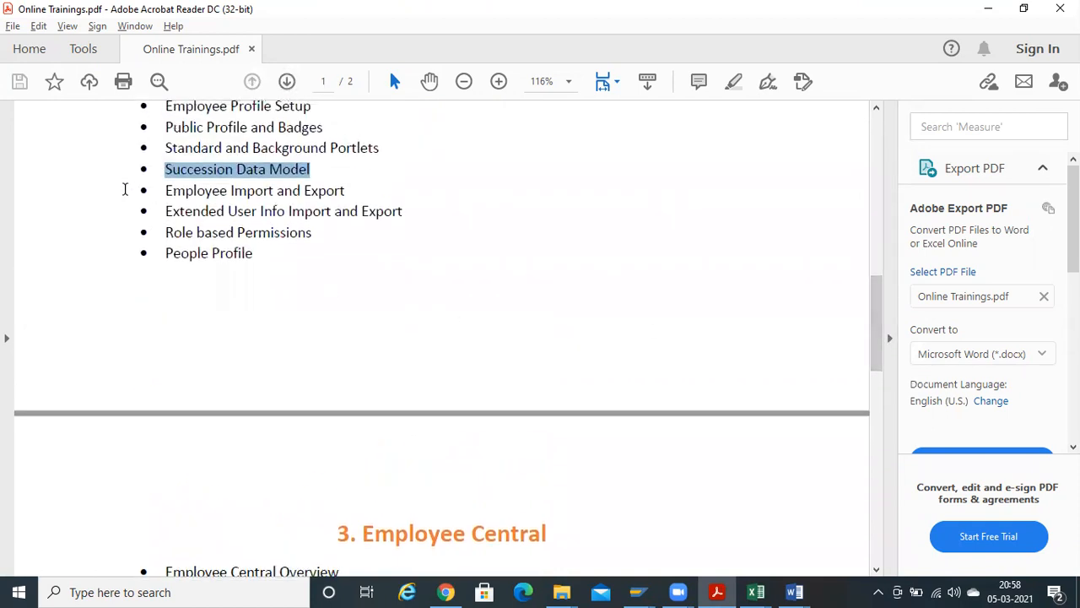
Select in turn the Role based Permissions, Employee and Extended User Info Import and Export, and People Profile topics.
{"action": "left_click_drag", "start_coordinate": [158, 233], "coordinate": [313, 233]}
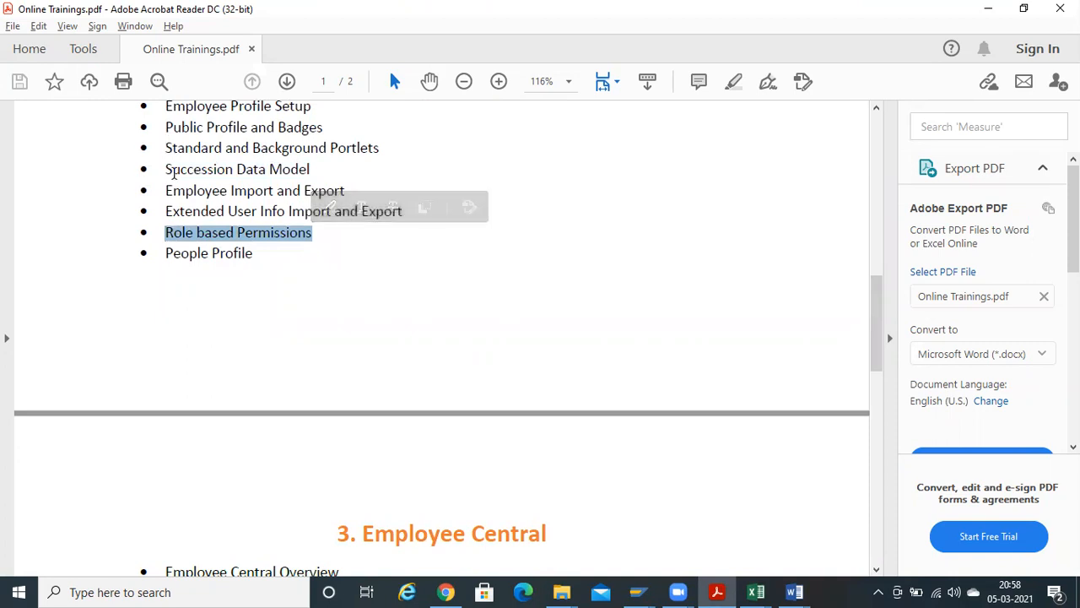
{"action": "left_click_drag", "start_coordinate": [168, 189], "coordinate": [362, 197]}
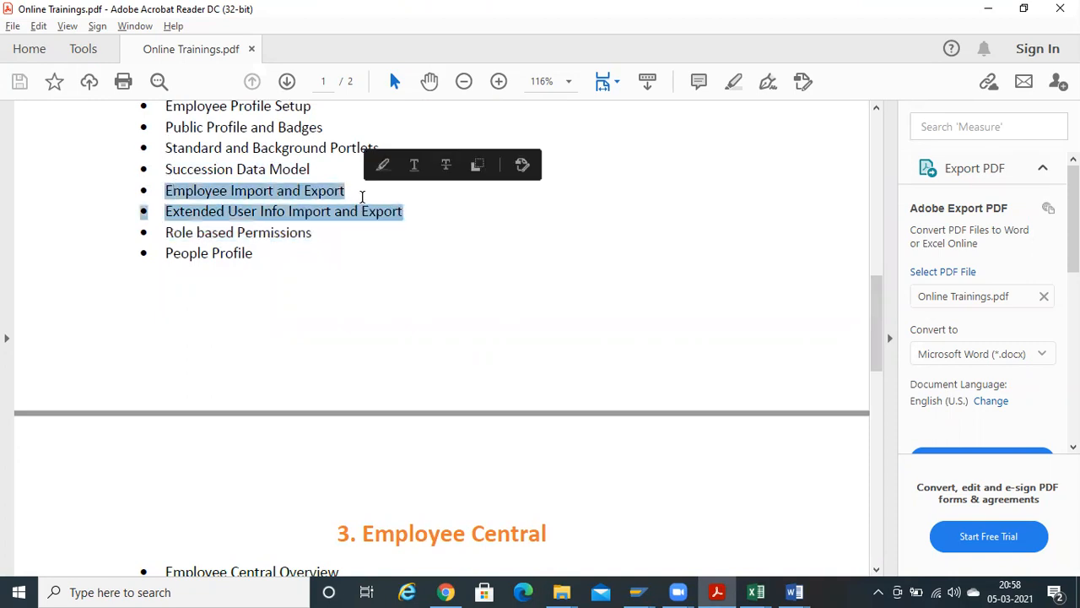
{"action": "left_click_drag", "start_coordinate": [167, 254], "coordinate": [191, 248]}
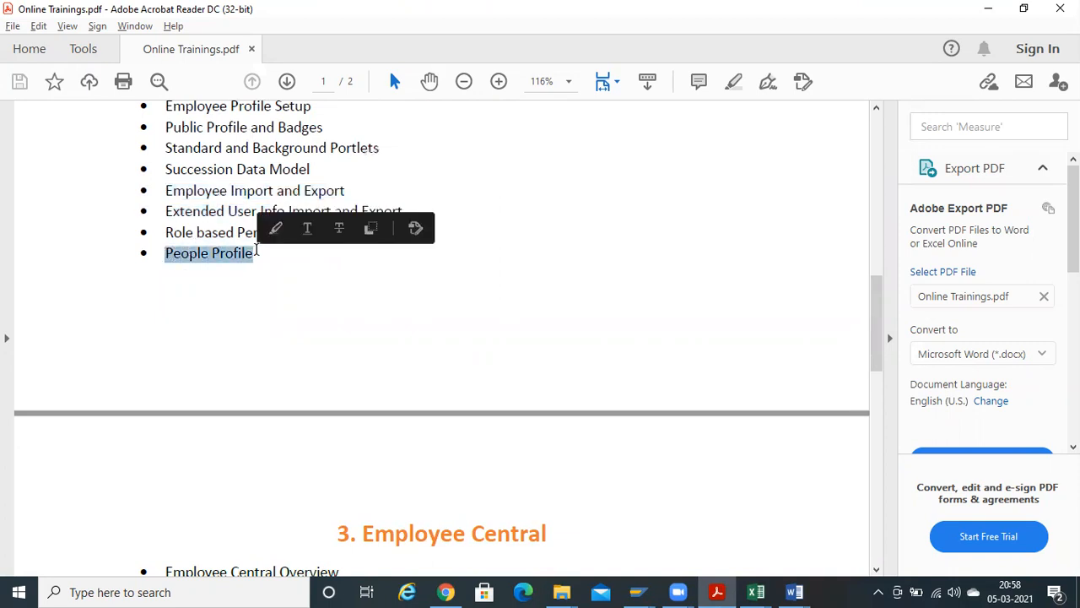
{"action": "left_click_drag", "start_coordinate": [171, 253], "coordinate": [247, 250]}
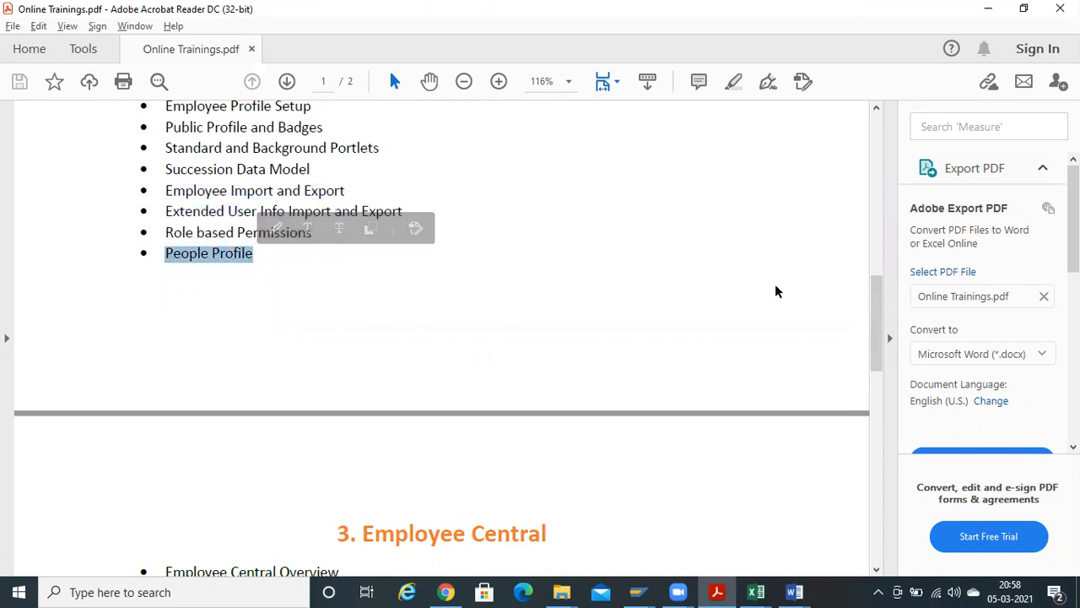
Select the whole Employee Central section, from its heading to Ad-hoc Report Builder, and return to its start.
{"action": "left_click_drag", "start_coordinate": [881, 326], "coordinate": [881, 411]}
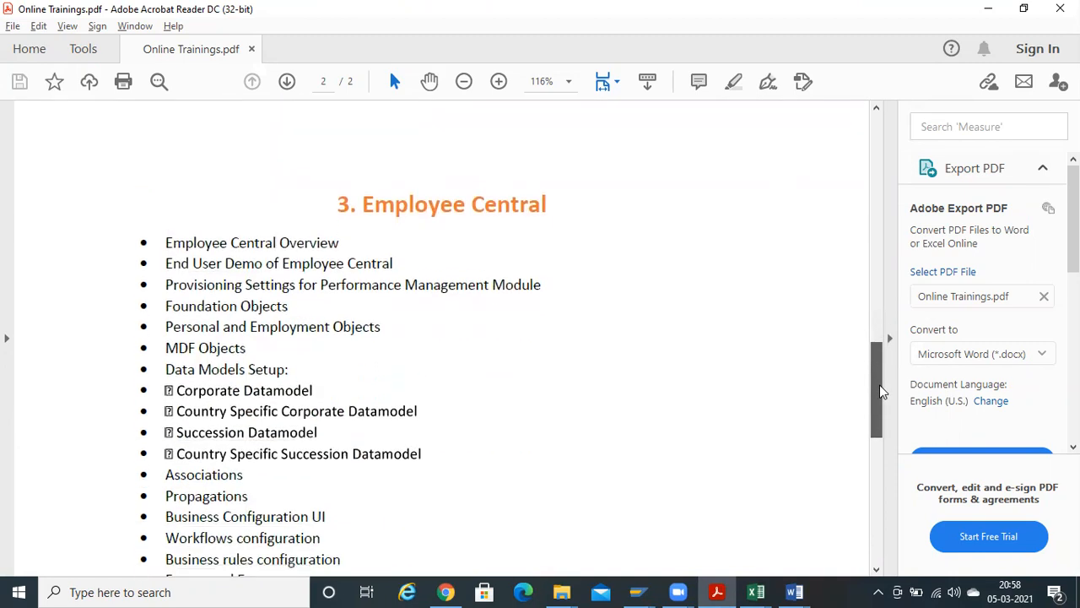
{"action": "left_click_drag", "start_coordinate": [363, 204], "coordinate": [318, 383]}
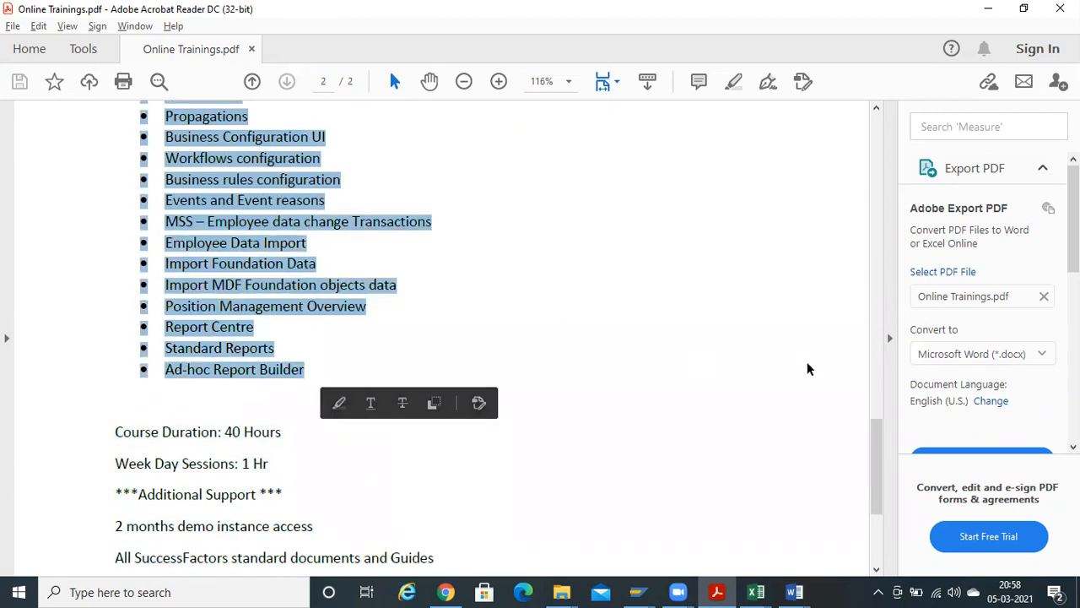
{"action": "left_click_drag", "start_coordinate": [875, 475], "coordinate": [892, 386]}
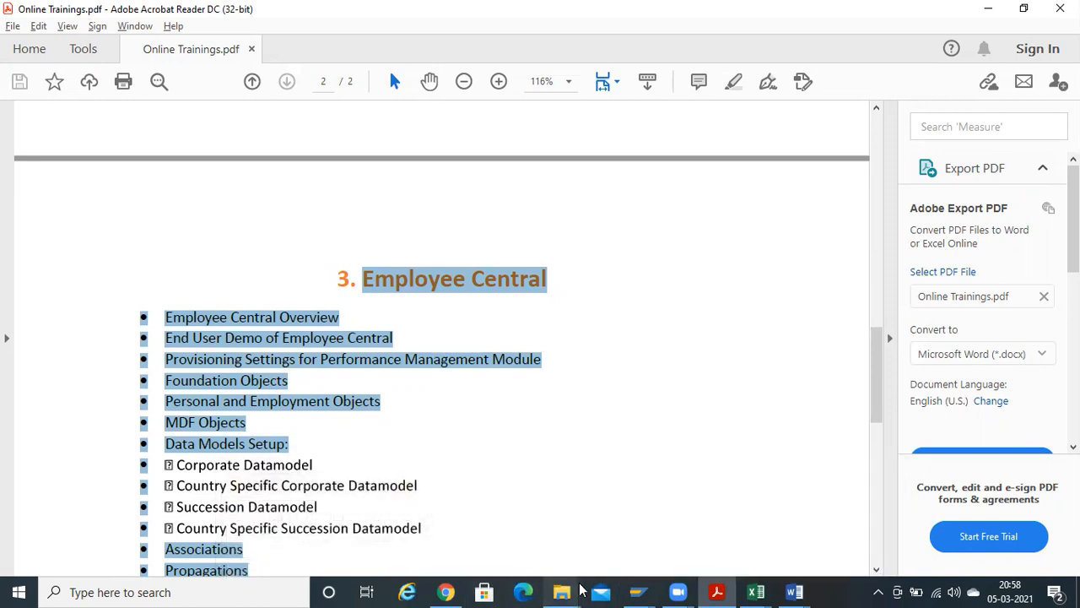
Switch to Document6 in Word and add the line "Employee Central:" below the numbered profile list.
{"action": "mouse_move", "coordinate": [557, 591]}
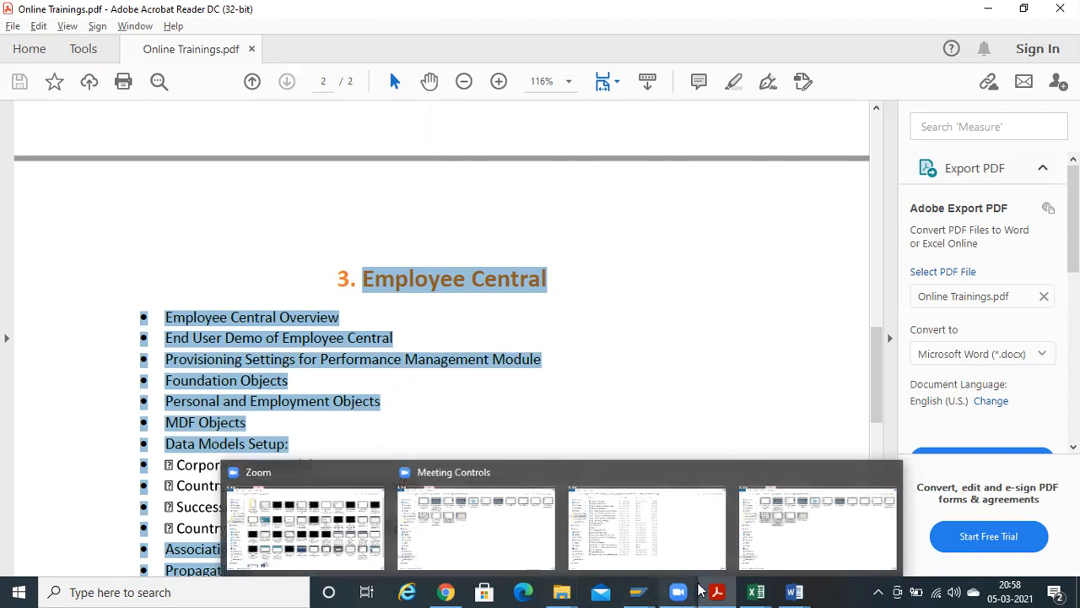
{"action": "mouse_move", "coordinate": [794, 591]}
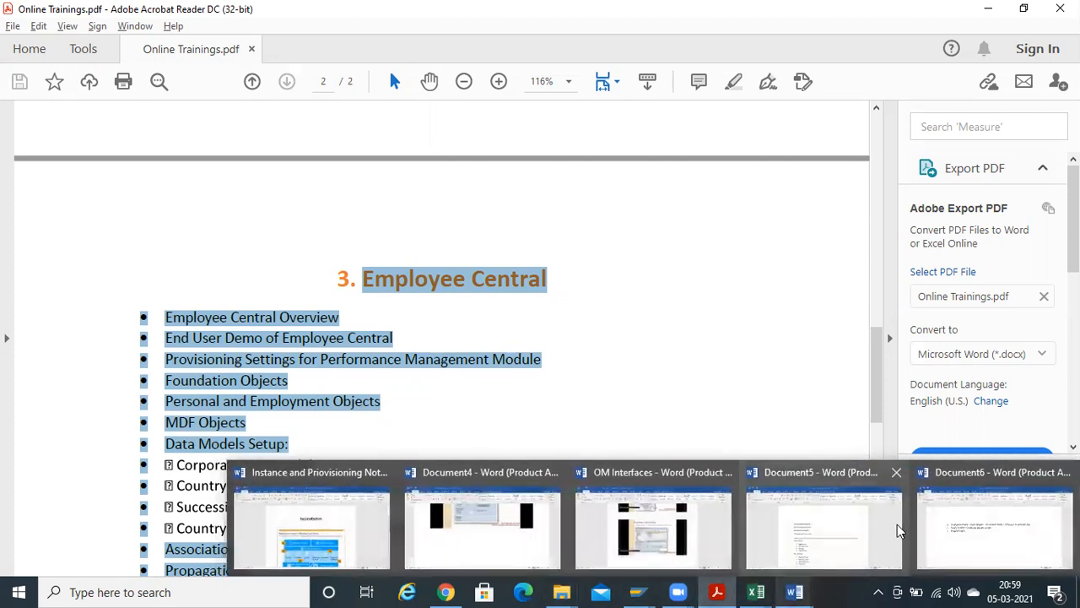
{"action": "left_click", "coordinate": [973, 527]}
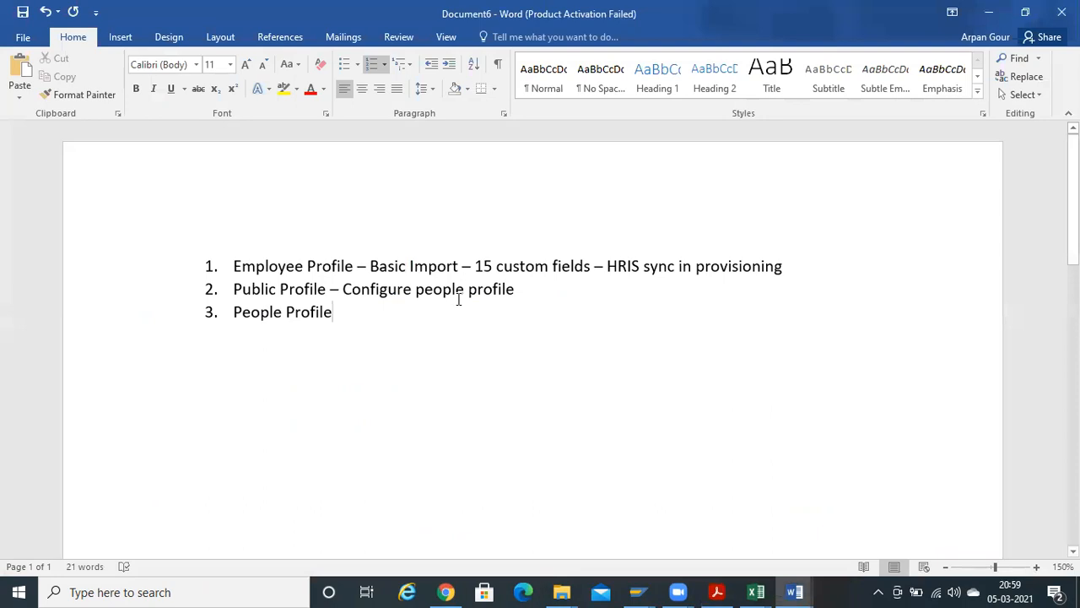
{"action": "key", "text": "BackSpace"}
{"action": "key", "text": "Return"}
{"action": "type", "text": "Em"}
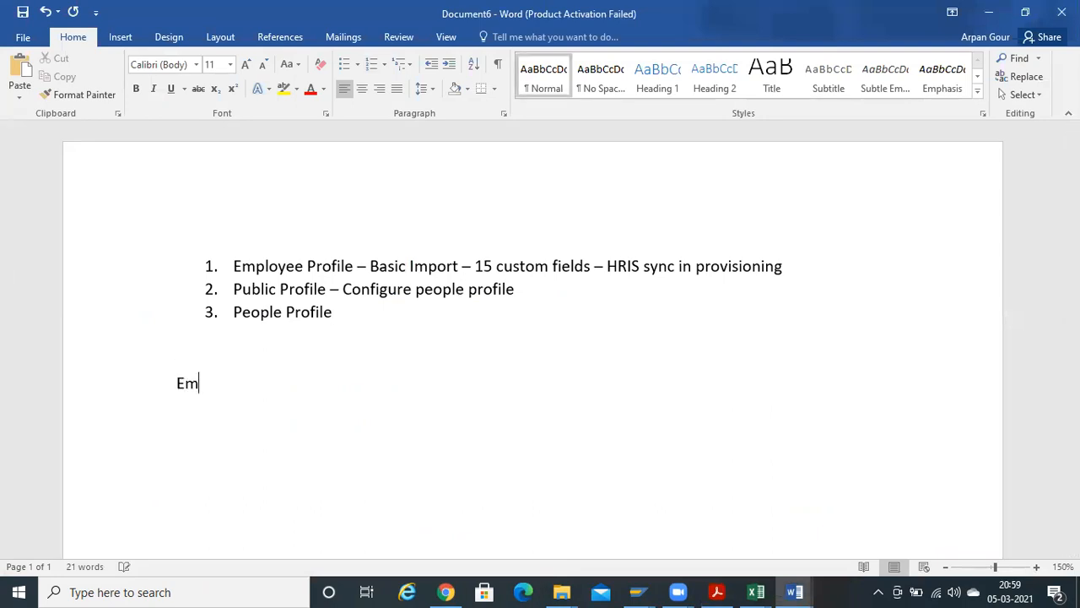
{"action": "type", "text": "ployee C"}
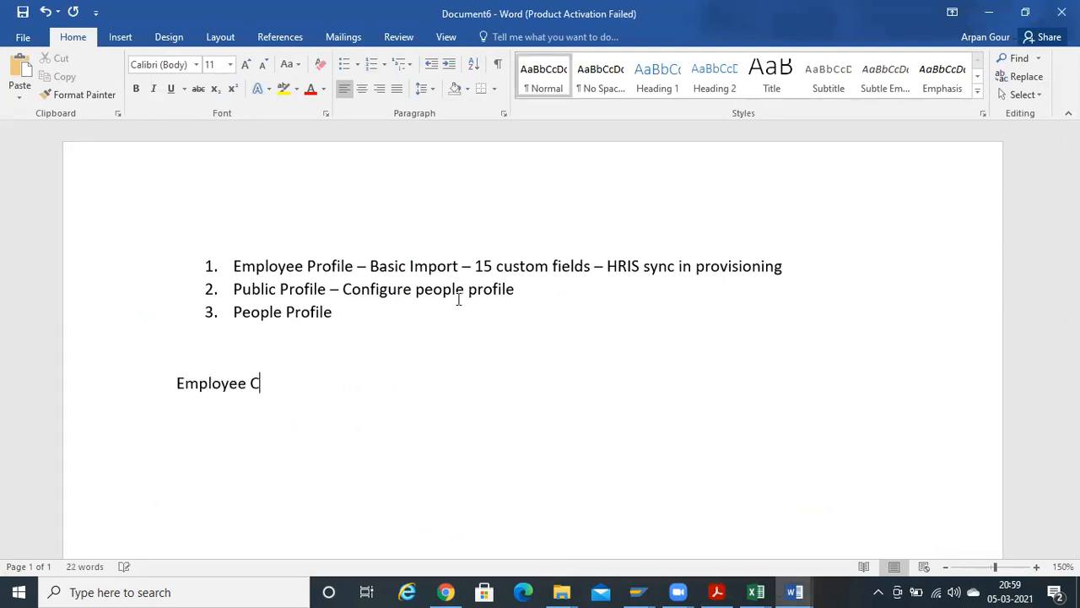
{"action": "type", "text": "entral:"}
{"action": "key", "text": "Return"}
Write "Core SF Master Data of employee." on the line below the Employee Central heading.
{"action": "type", "text": "Core"}
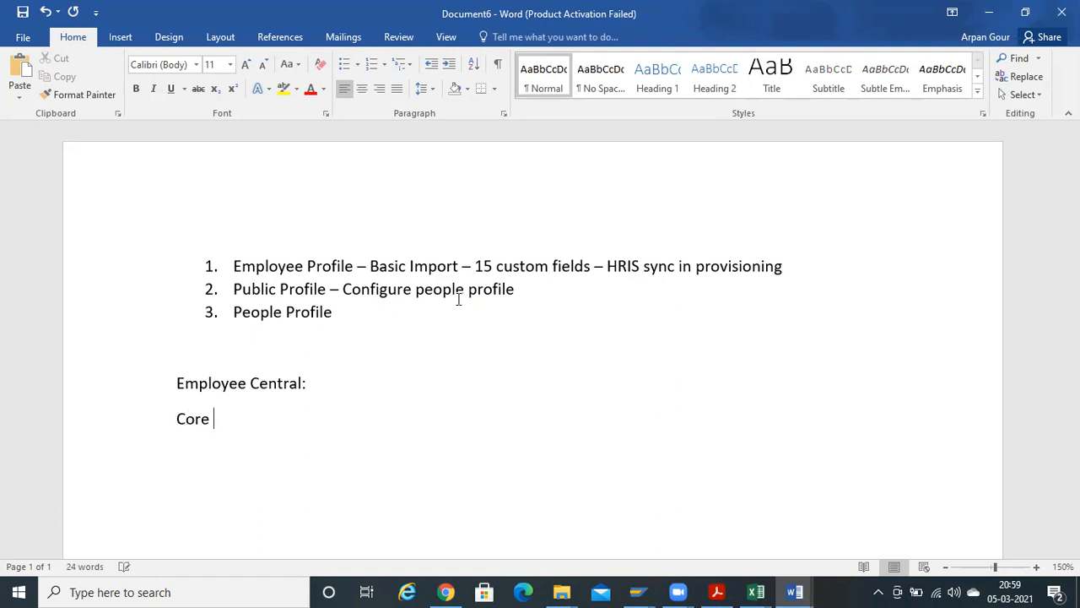
{"action": "type", "text": " SF MAster"}
{"action": "key", "text": "BackSpace"}
{"action": "key", "text": "BackSpace"}
{"action": "key", "text": "BackSpace"}
{"action": "key", "text": "BackSpace"}
{"action": "key", "text": "BackSpace"}
{"action": "type", "text": "A"}
{"action": "key", "text": "BackSpace"}
{"action": "type", "text": "aster "}
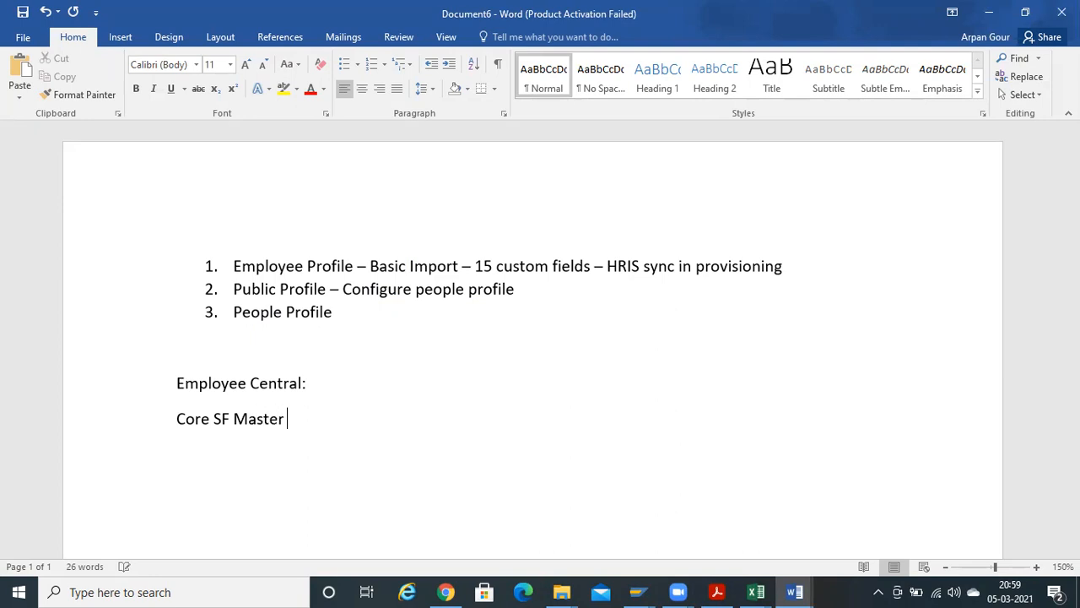
{"action": "type", "text": "Data of employee"}
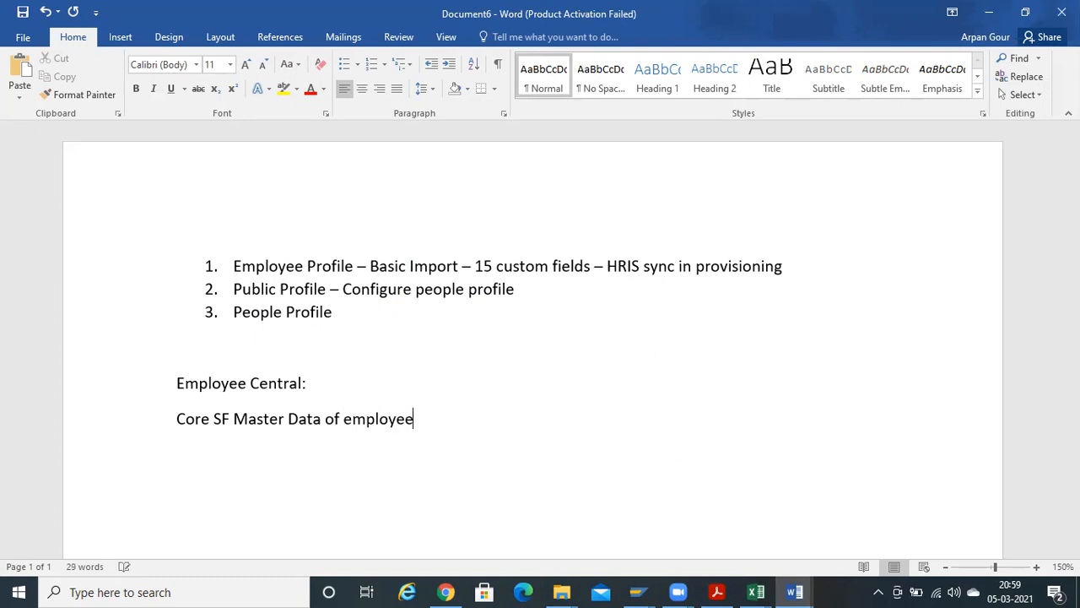
{"action": "type", "text": "."}
{"action": "key", "text": "Return"}
Start a numbered list under the Employee Central description with the item "Actions – Events and Event reasons".
{"action": "key", "text": "Return"}
{"action": "type", "text": "21"}
{"action": "key", "text": "BackSpace"}
{"action": "key", "text": "BackSpace"}
{"action": "type", "text": "1. "}
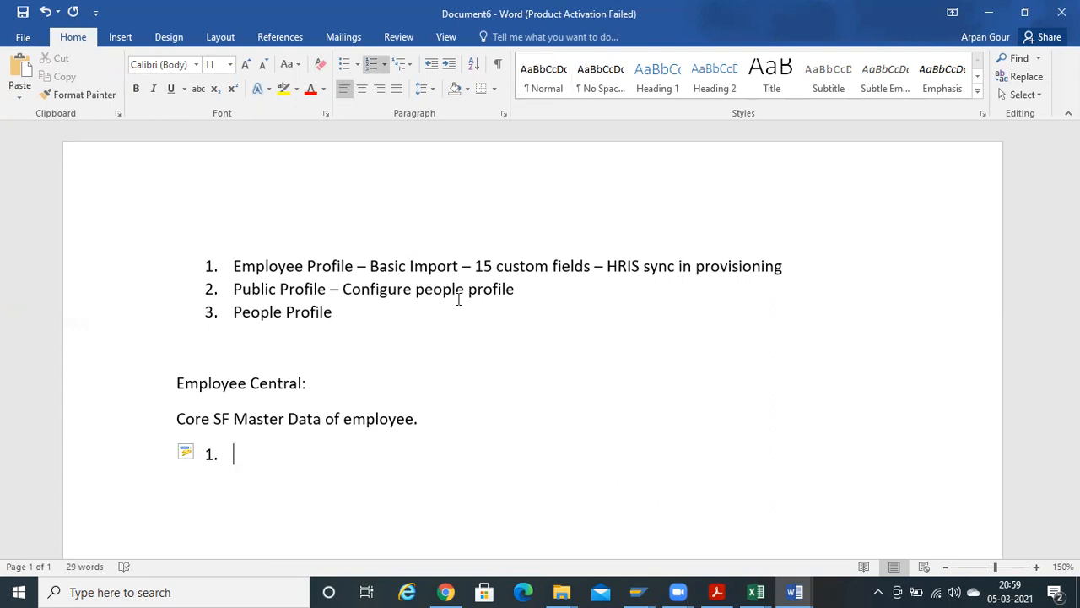
{"action": "type", "text": "Actions - Events and Event reasons"}
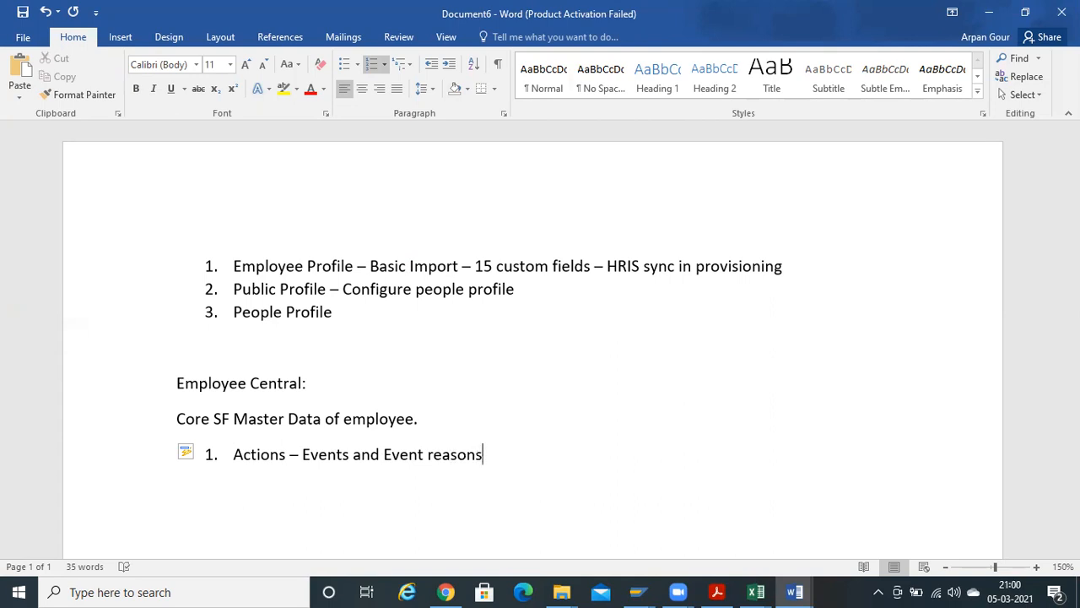
Extend the first Employee Central item with "– Hiring, promotions" and start the second list item.
{"action": "type", "text": " - Hire"}
{"action": "key", "text": "BackSpace"}
{"action": "key", "text": "BackSpace"}
{"action": "type", "text": "ing"}
{"action": "type", "text": ", pro"}
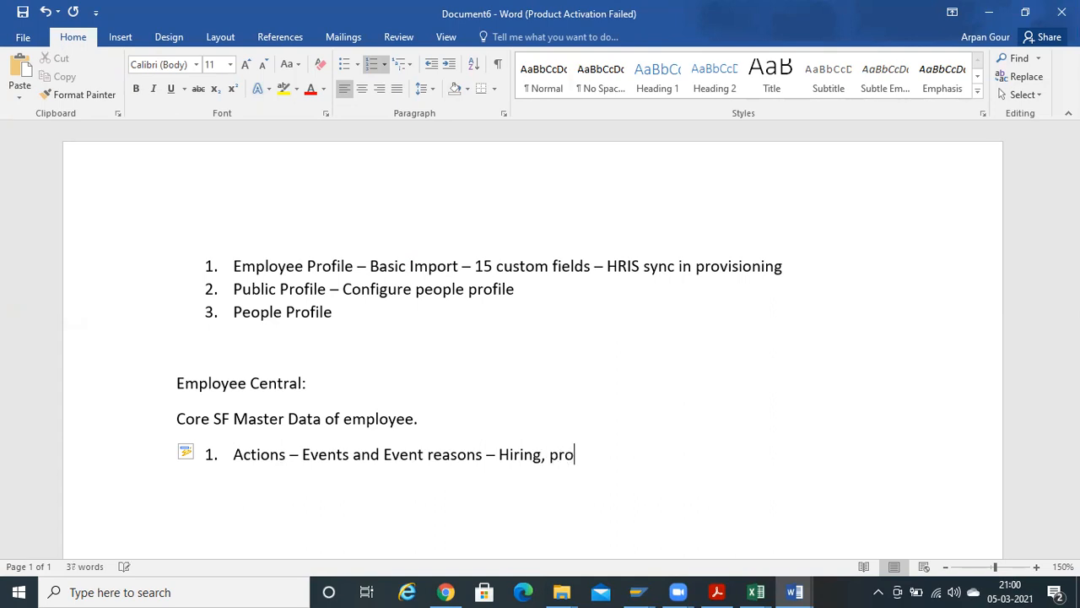
{"action": "type", "text": "motions"}
{"action": "key", "text": "Return"}
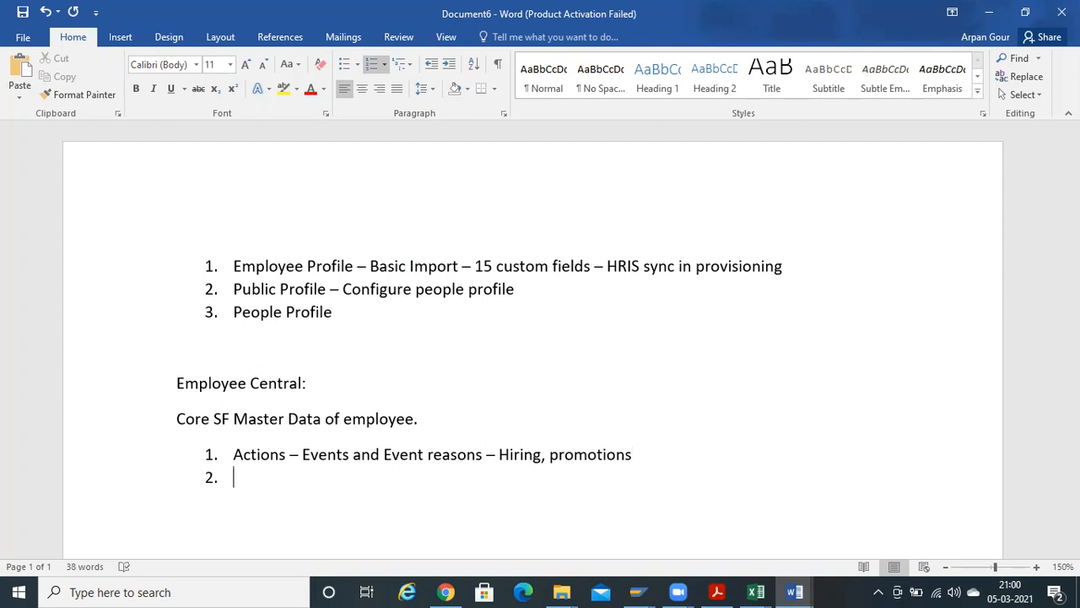
Write "Concurrent Employment" as the second Employee Central item, with the spelling of "Concurrent" corrected.
{"action": "type", "text": "Conccurrent"}
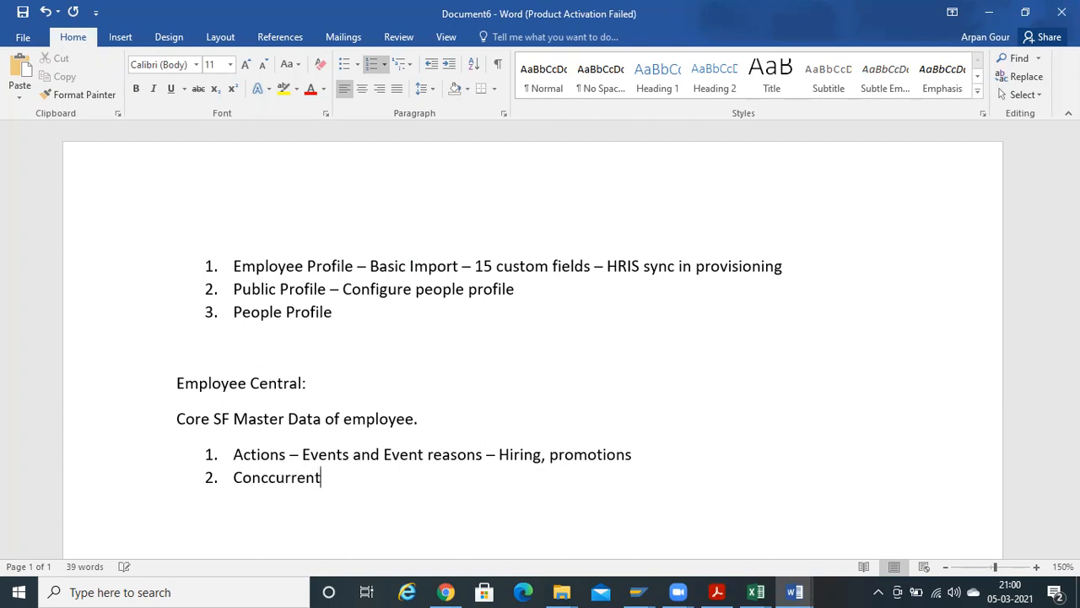
{"action": "key", "text": "BackSpace"}
{"action": "key", "text": "BackSpace"}
{"action": "type", "text": "t"}
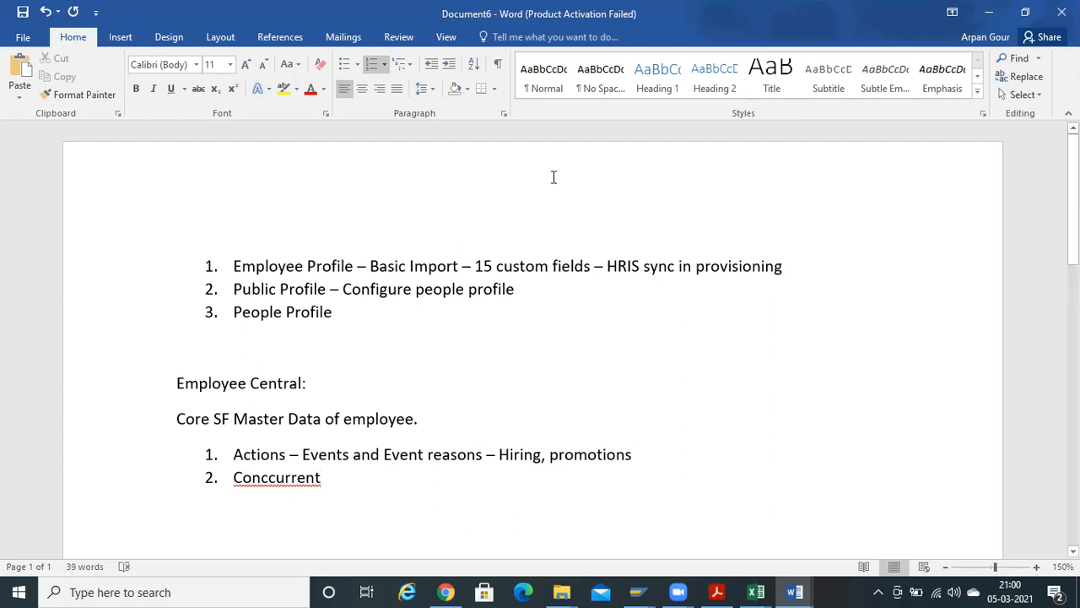
{"action": "right_click", "coordinate": [297, 481]}
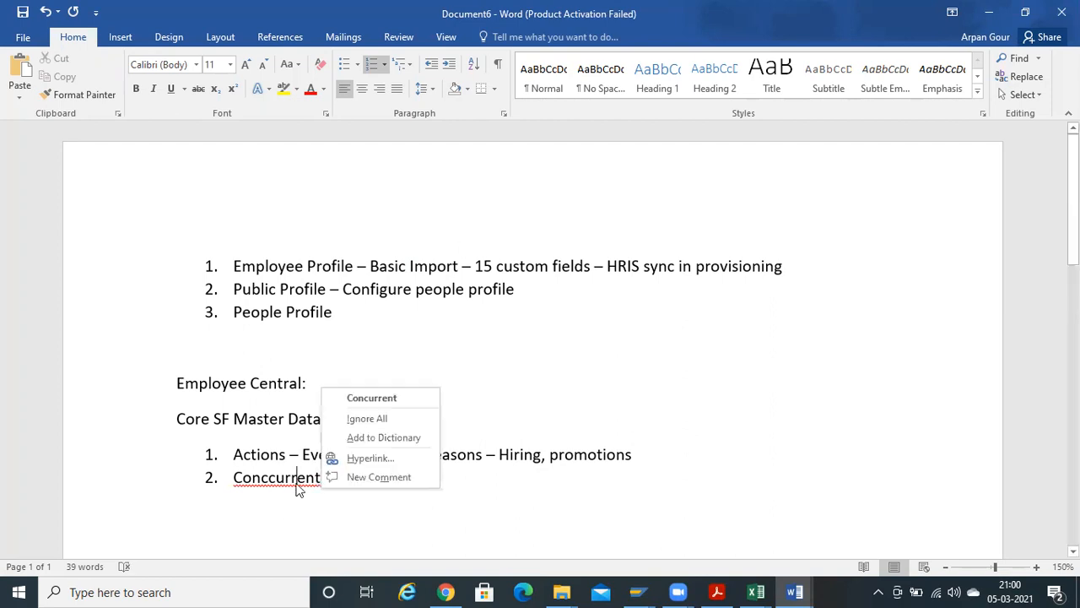
{"action": "left_click", "coordinate": [361, 399]}
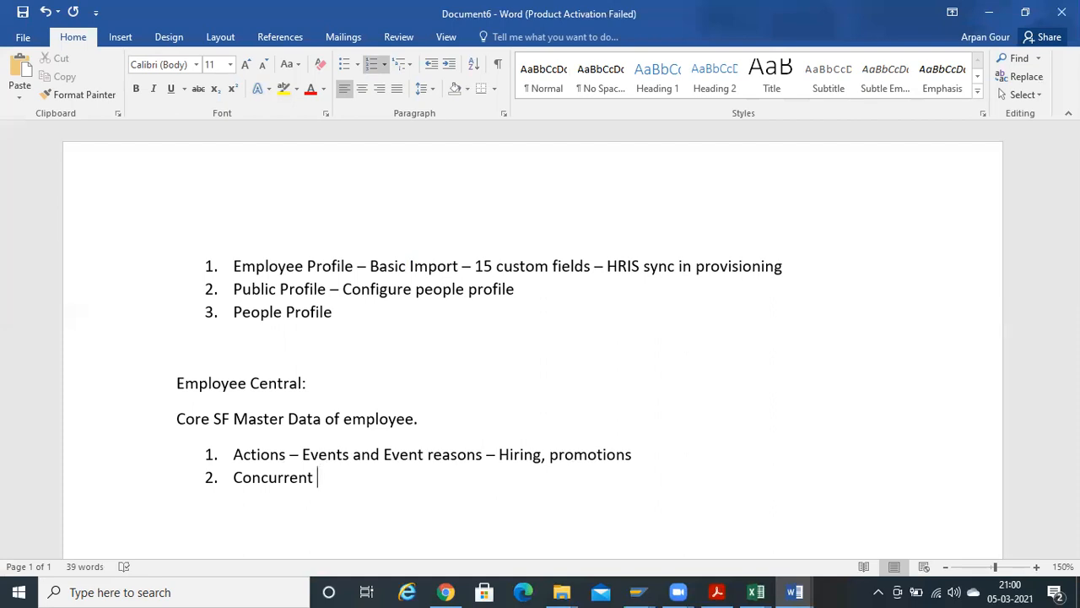
{"action": "type", "text": "-"}
{"action": "key", "text": "BackSpace"}
{"action": "type", "text": "Employme"}
{"action": "key", "text": "BackSpace"}
{"action": "type", "text": "ment"}
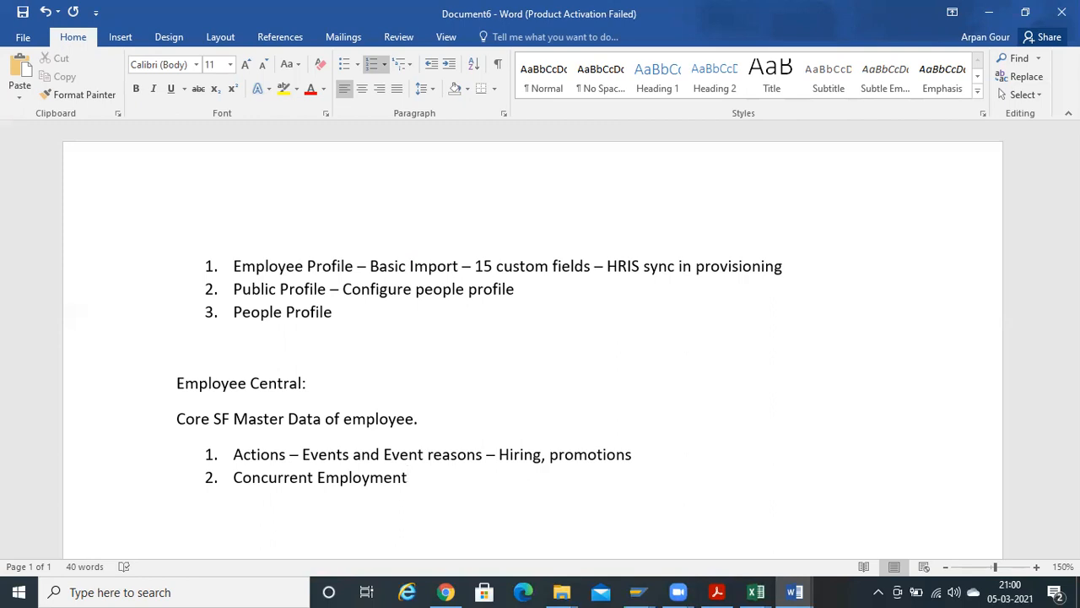
Add "Contingent Employement" as the third Employee Central item and start the fourth.
{"action": "key", "text": "Return"}
{"action": "type", "text": "COnting"}
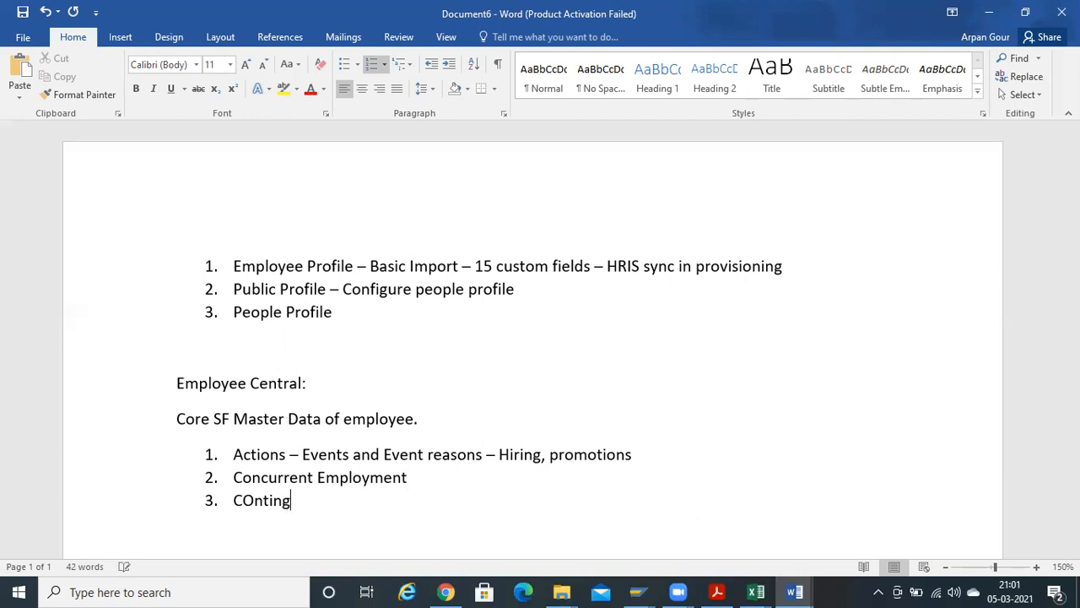
{"action": "key", "text": "BackSpace"}
{"action": "key", "text": "BackSpace"}
{"action": "key", "text": "BackSpace"}
{"action": "key", "text": "BackSpace"}
{"action": "key", "text": "BackSpace"}
{"action": "key", "text": "BackSpace"}
{"action": "key", "text": "BackSpace"}
{"action": "type", "text": "Contingenty"}
{"action": "key", "text": "BackSpace"}
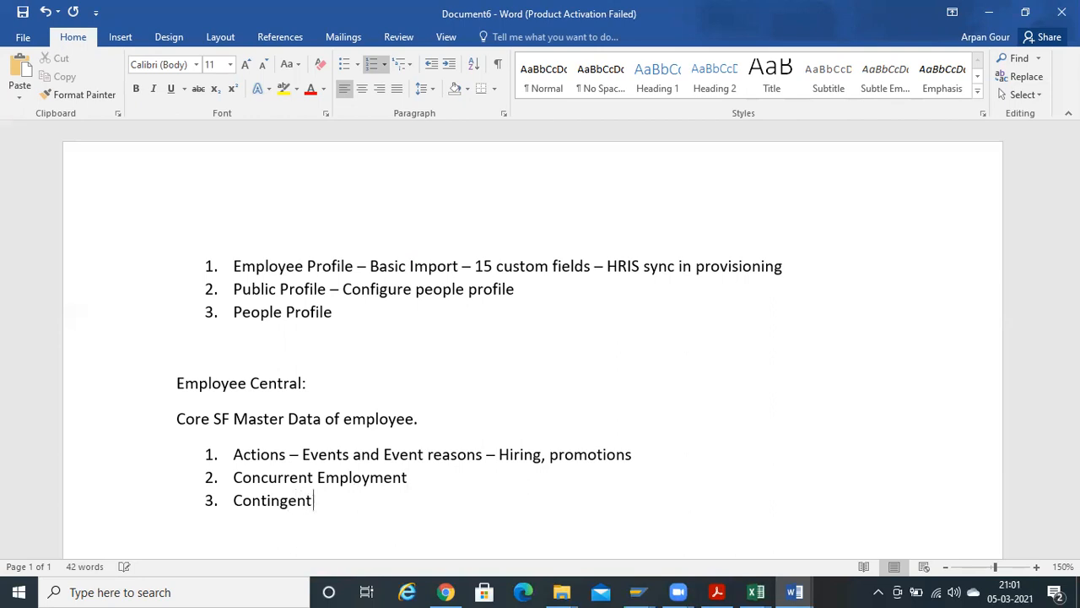
{"action": "type", "text": "Employee"}
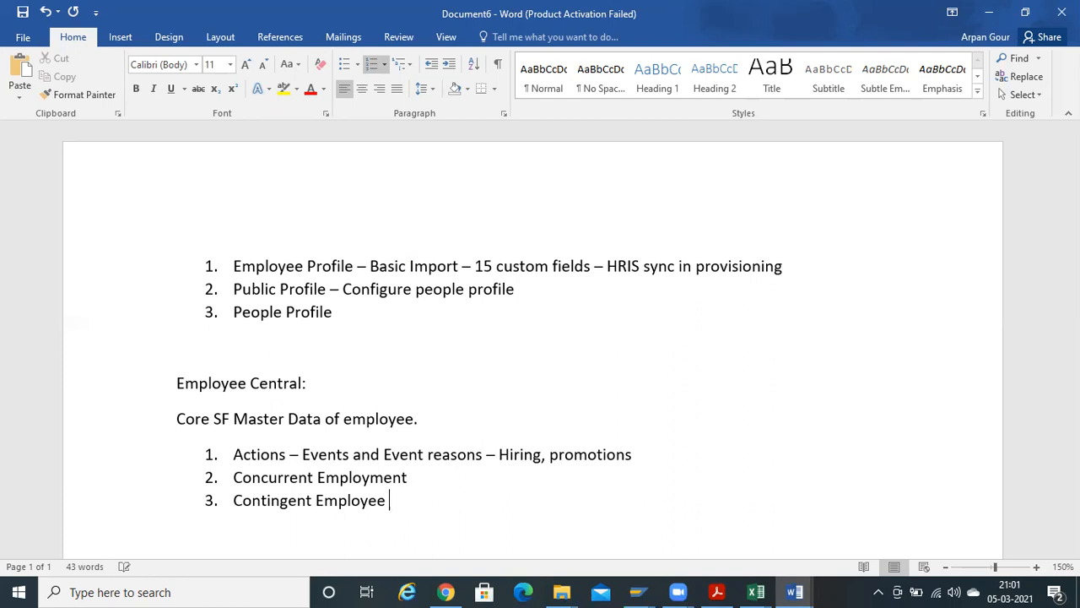
{"action": "key", "text": "BackSpace"}
{"action": "key", "text": "BackSpace"}
{"action": "type", "text": "ment"}
{"action": "key", "text": "Return"}
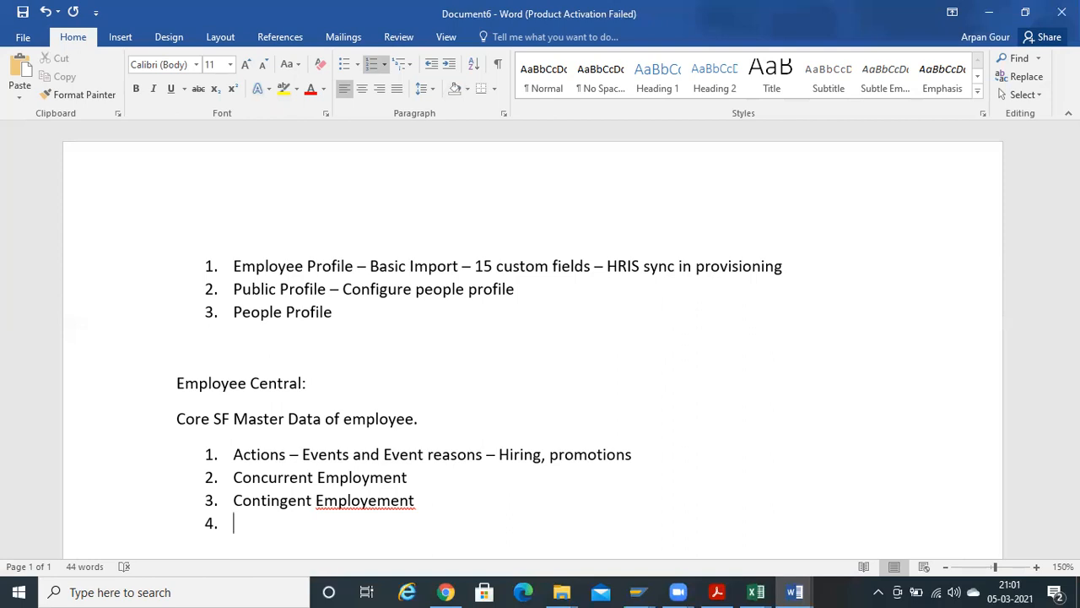
Write "Attendance and absences." as the fourth item of the Employee Central list.
{"action": "type", "text": "Attendance and abse"}
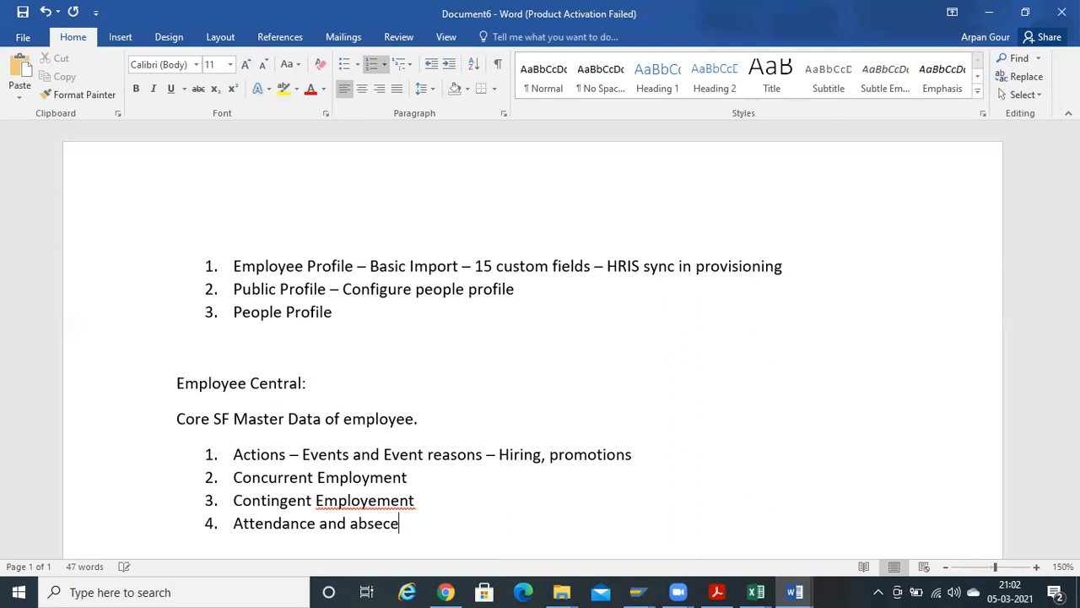
{"action": "key", "text": "BackSpace"}
{"action": "key", "text": "BackSpace"}
{"action": "type", "text": "ce"}
{"action": "key", "text": "BackSpace"}
{"action": "key", "text": "BackSpace"}
{"action": "type", "text": "sences."}
Add "Compensation & Benefits" as the fifth item of the Employee Central list.
{"action": "key", "text": "Return"}
{"action": "type", "text": "Compensation "}
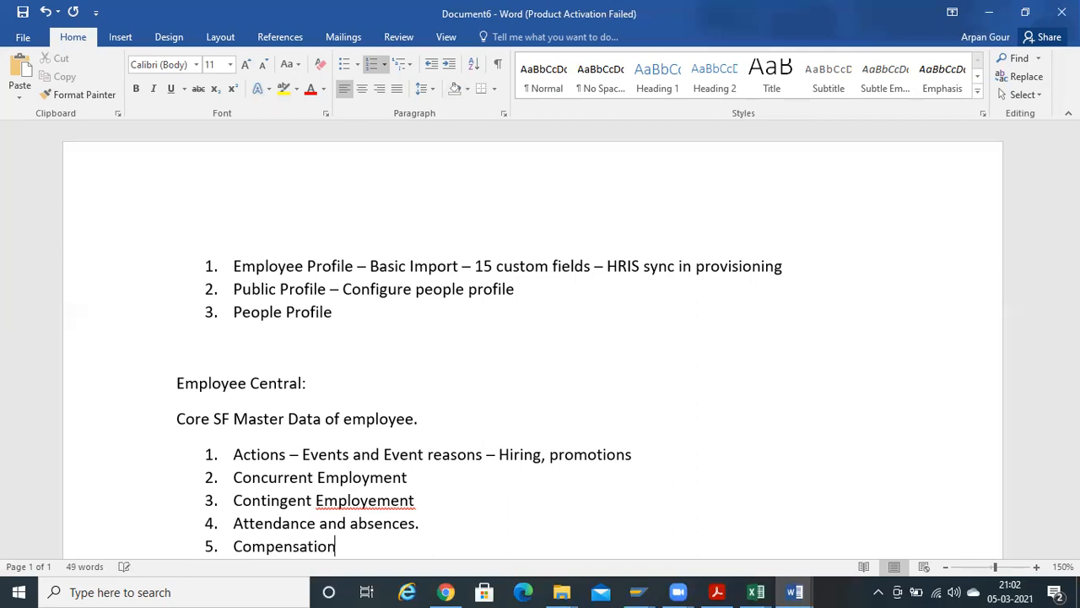
{"action": "type", "text": "& Benefits"}
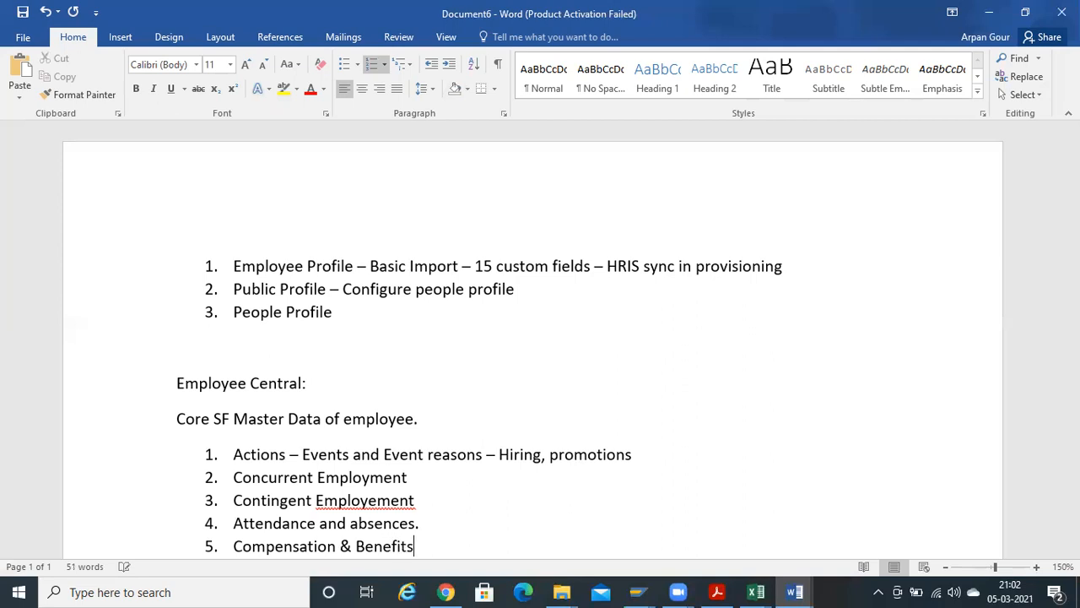
Add the unnumbered line "Workflows and Business Rules." below the Employee Central list.
{"action": "scroll", "coordinate": [540, 338], "scroll_direction": "down", "scroll_amount": 1}
{"action": "scroll", "coordinate": [762, 176], "scroll_direction": "down", "scroll_amount": 2}
{"action": "left_click_drag", "start_coordinate": [234, 280], "coordinate": [448, 372]}
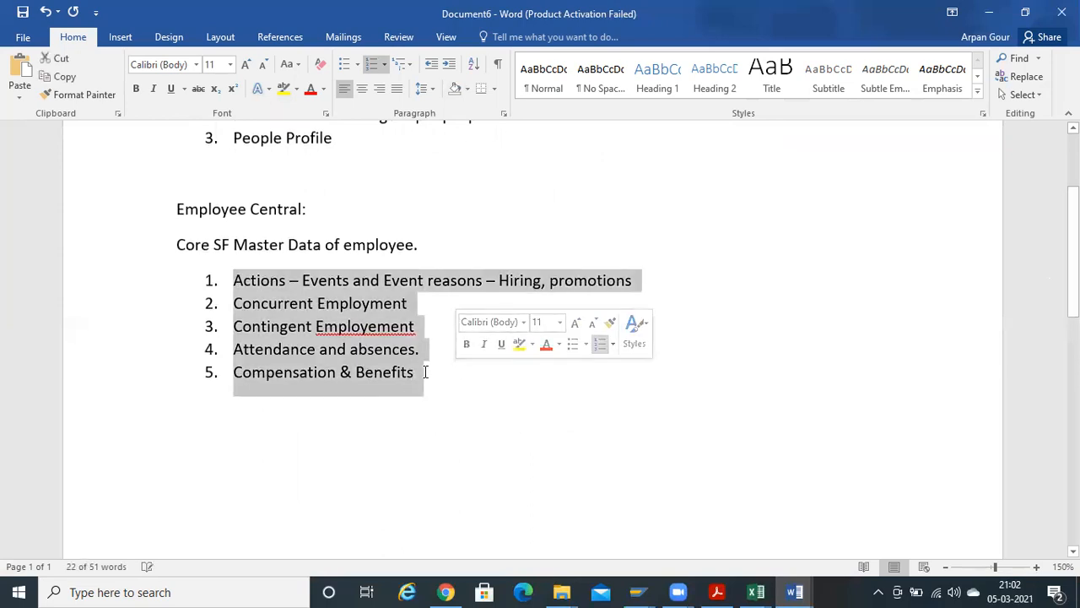
{"action": "left_click", "coordinate": [429, 372]}
{"action": "key", "text": "Down"}
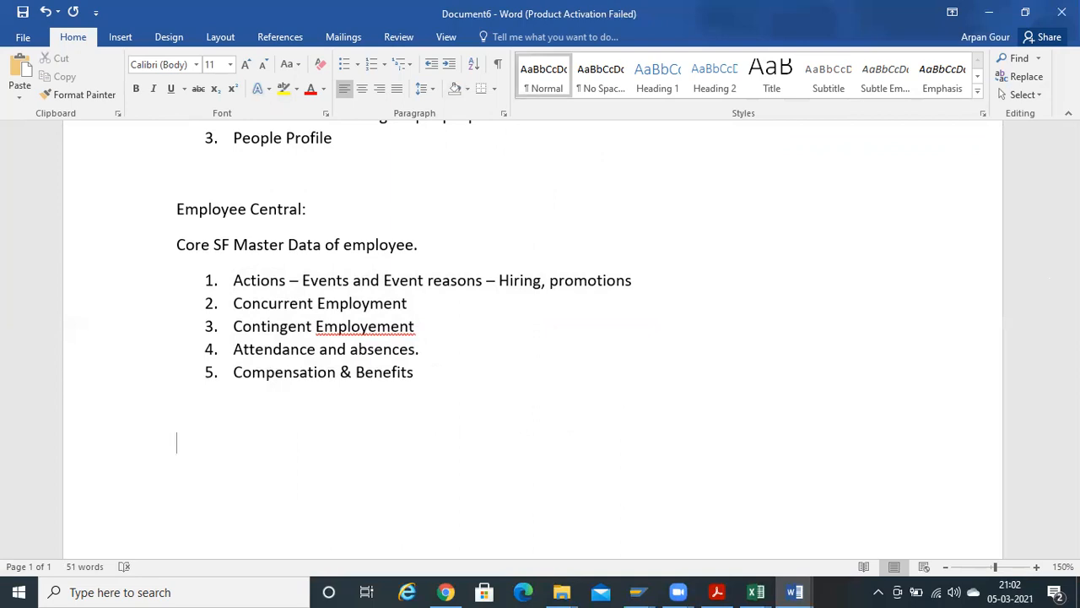
{"action": "type", "text": "Workflows and "}
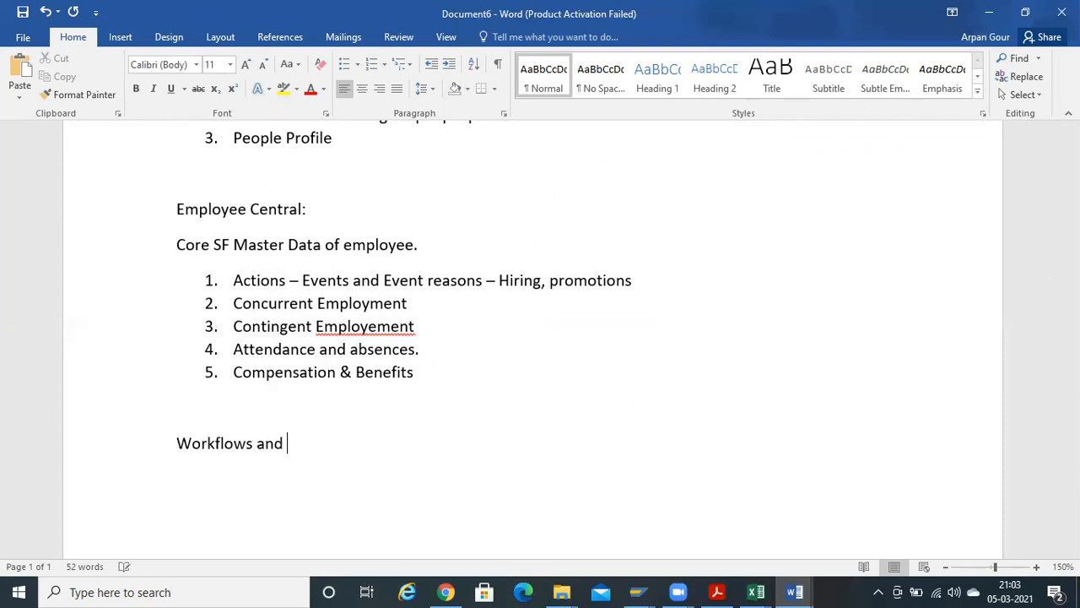
{"action": "type", "text": "Business"}
{"action": "type", "text": "F"}
{"action": "key", "text": "BackSpace"}
{"action": "type", "text": "Rules."}
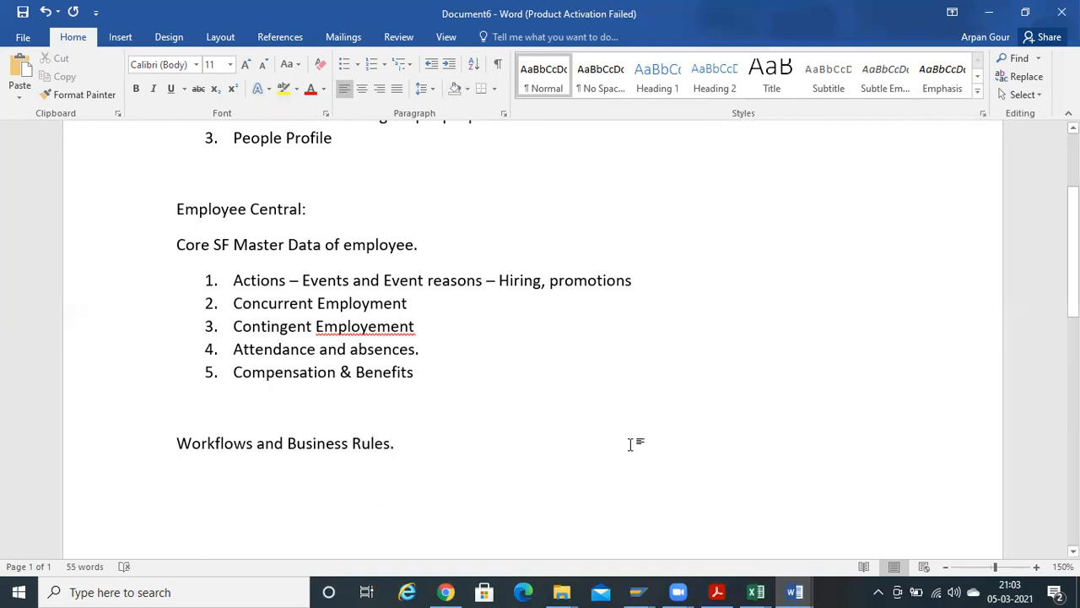
Switch to Document5 and examine the data models, the Org, Pay and Job Structure lists, and the foundation object types.
{"action": "scroll", "coordinate": [849, 296], "scroll_direction": "up", "scroll_amount": 3}
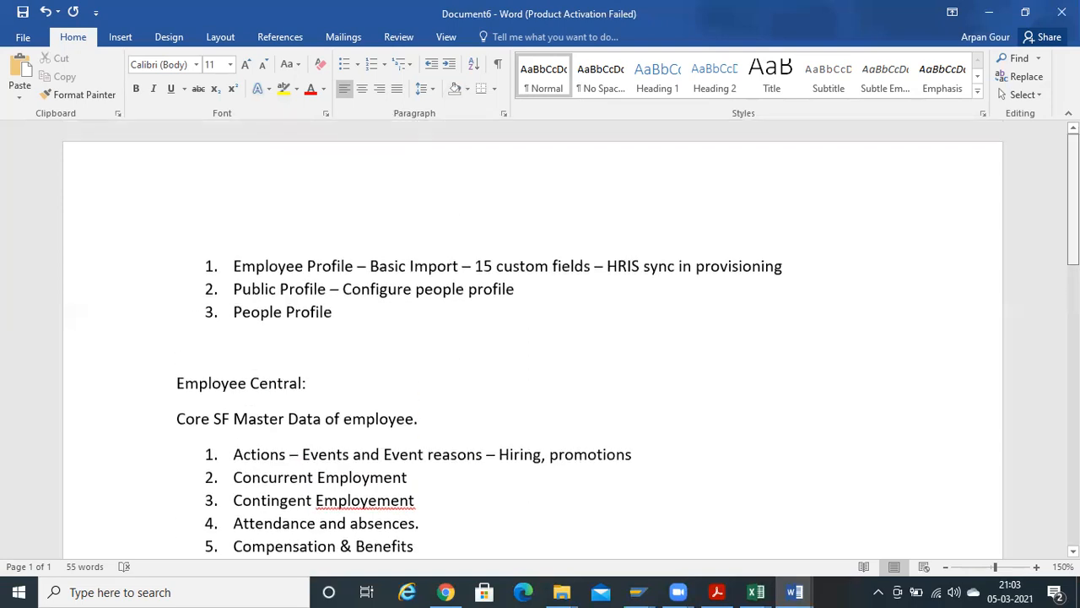
{"action": "left_click", "coordinate": [796, 591]}
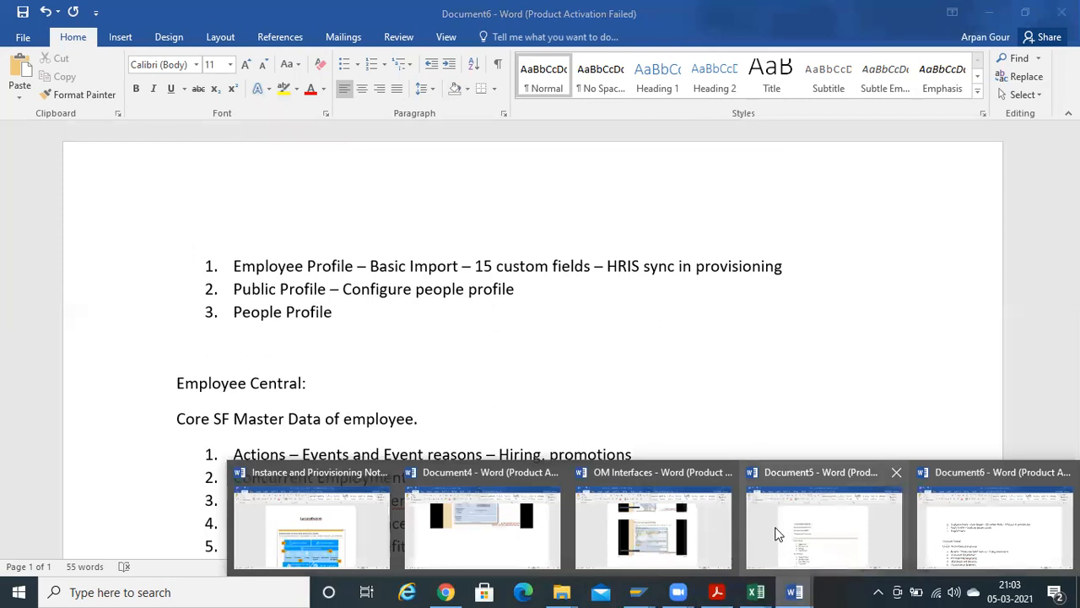
{"action": "left_click", "coordinate": [779, 516]}
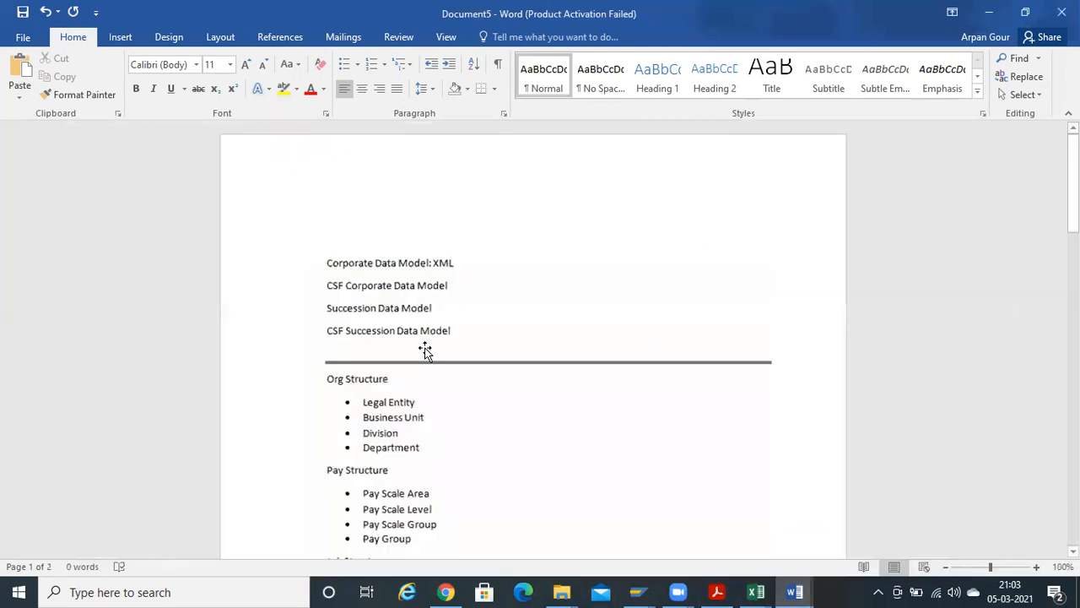
{"action": "left_click", "coordinate": [367, 296]}
{"action": "left_click", "coordinate": [318, 198]}
{"action": "left_click_drag", "start_coordinate": [1073, 211], "coordinate": [1073, 245]}
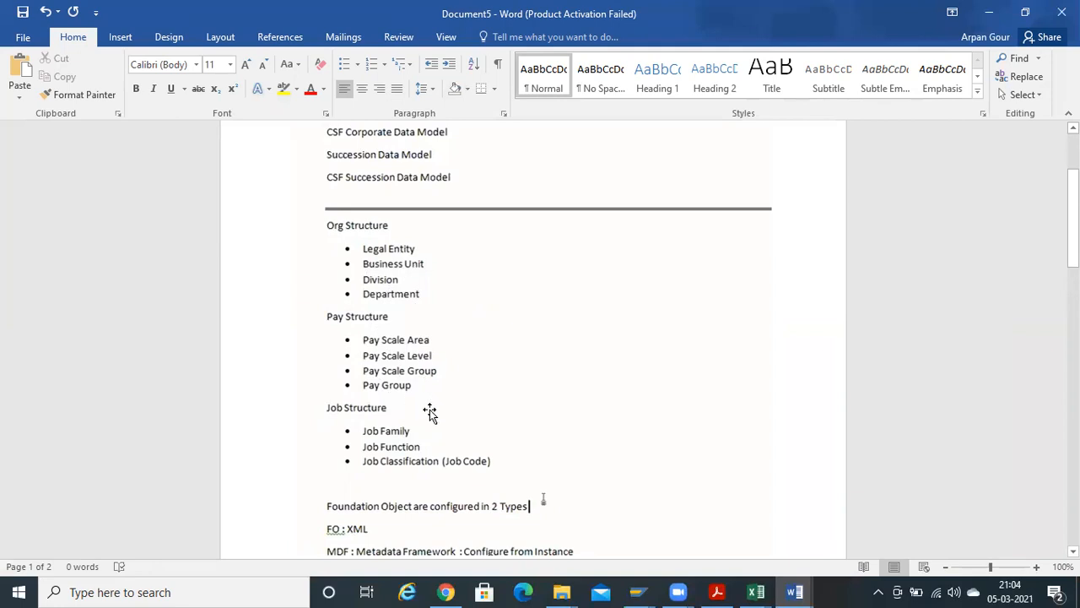
{"action": "left_click_drag", "start_coordinate": [1073, 218], "coordinate": [1072, 247]}
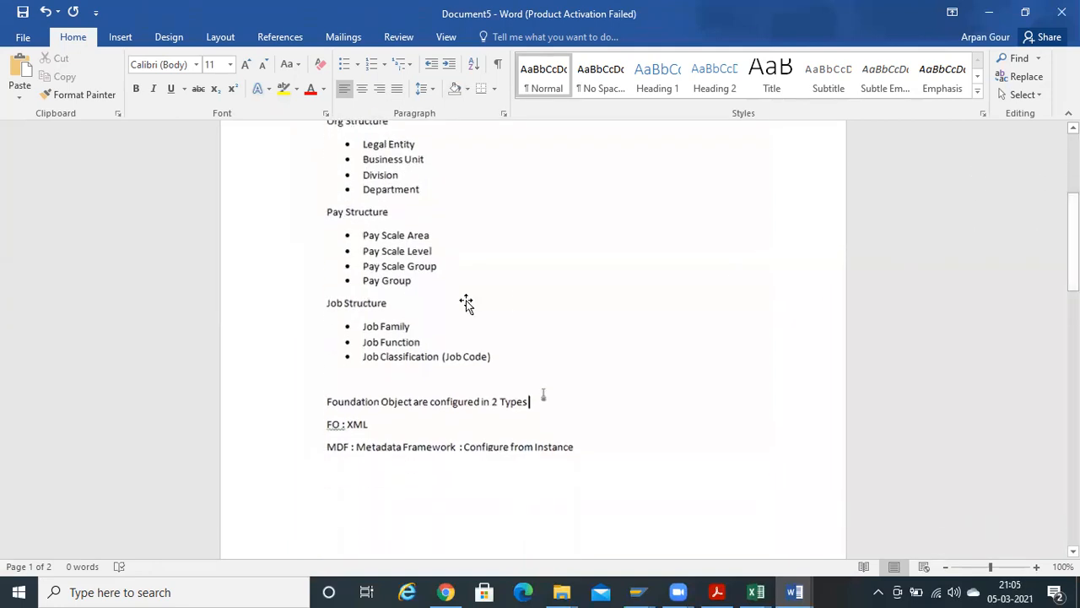
{"action": "double_click", "coordinate": [416, 346]}
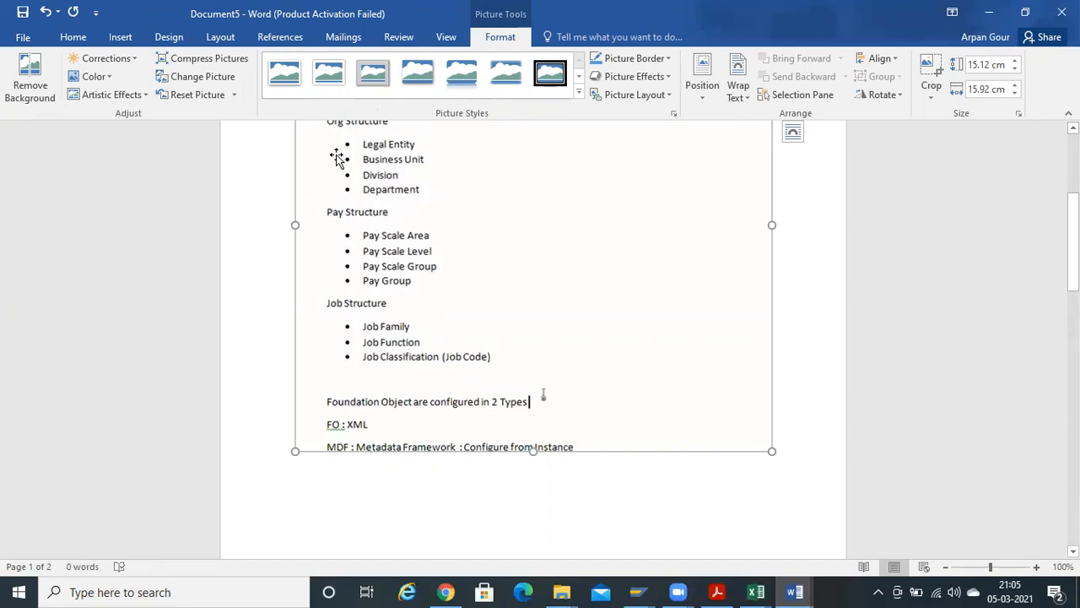
Compare the Corporate data model list on the second page with the foundation object structures on the first page.
{"action": "scroll", "coordinate": [534, 337], "scroll_direction": "down", "scroll_amount": 10}
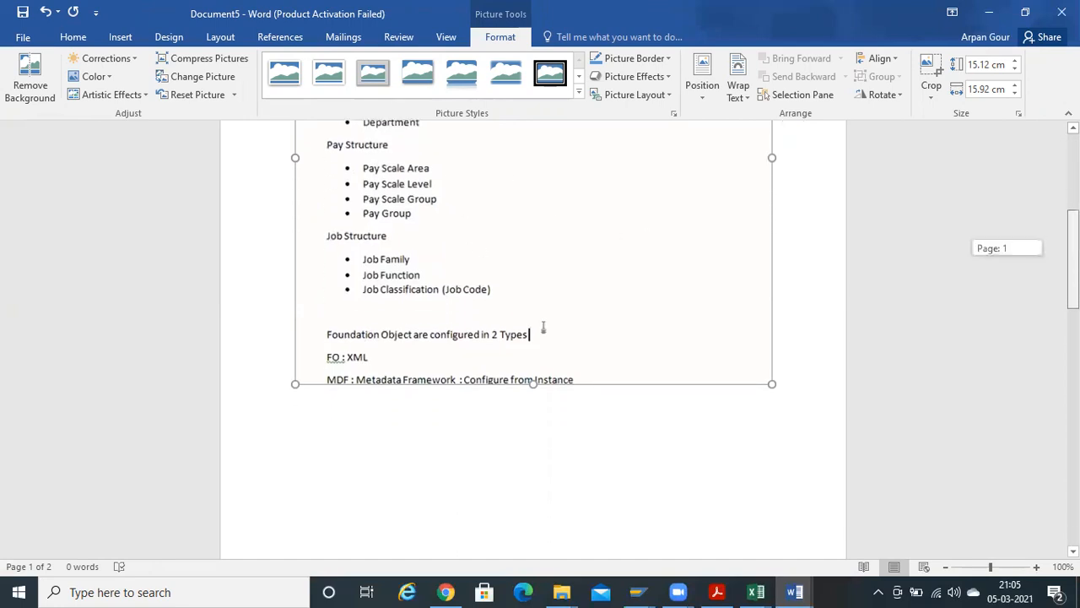
{"action": "scroll", "coordinate": [431, 395], "scroll_direction": "down", "scroll_amount": 3}
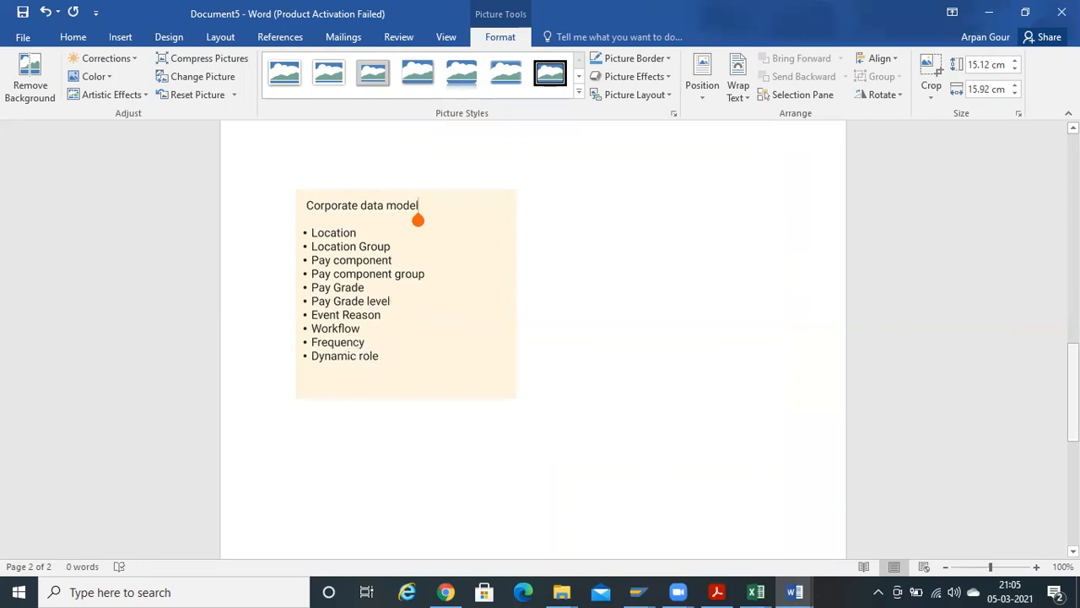
{"action": "scroll", "coordinate": [543, 482], "scroll_direction": "up", "scroll_amount": 12}
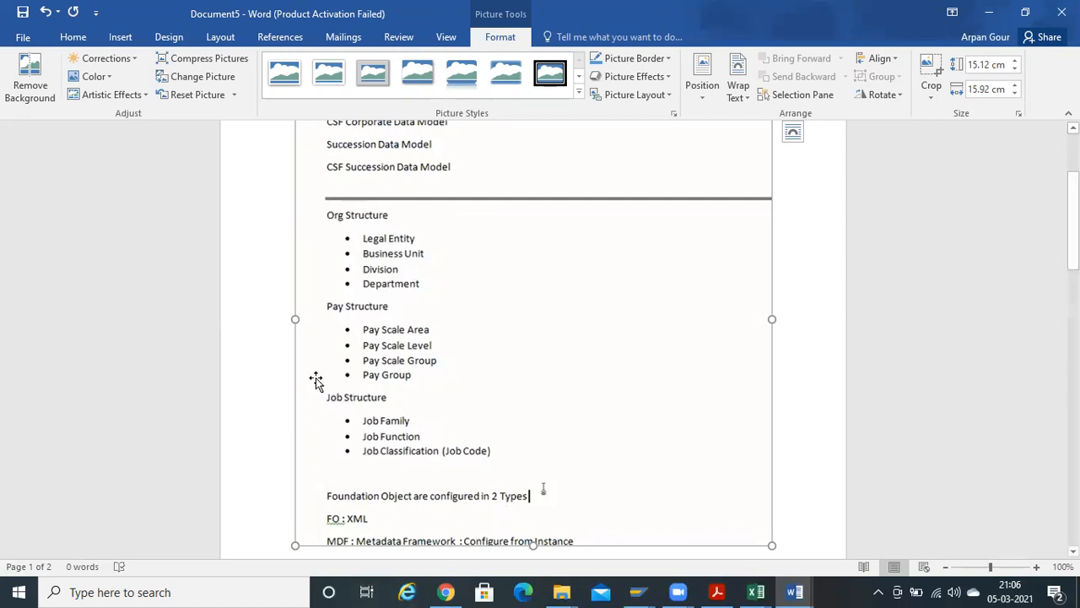
{"action": "left_click_drag", "start_coordinate": [1073, 224], "coordinate": [1074, 381]}
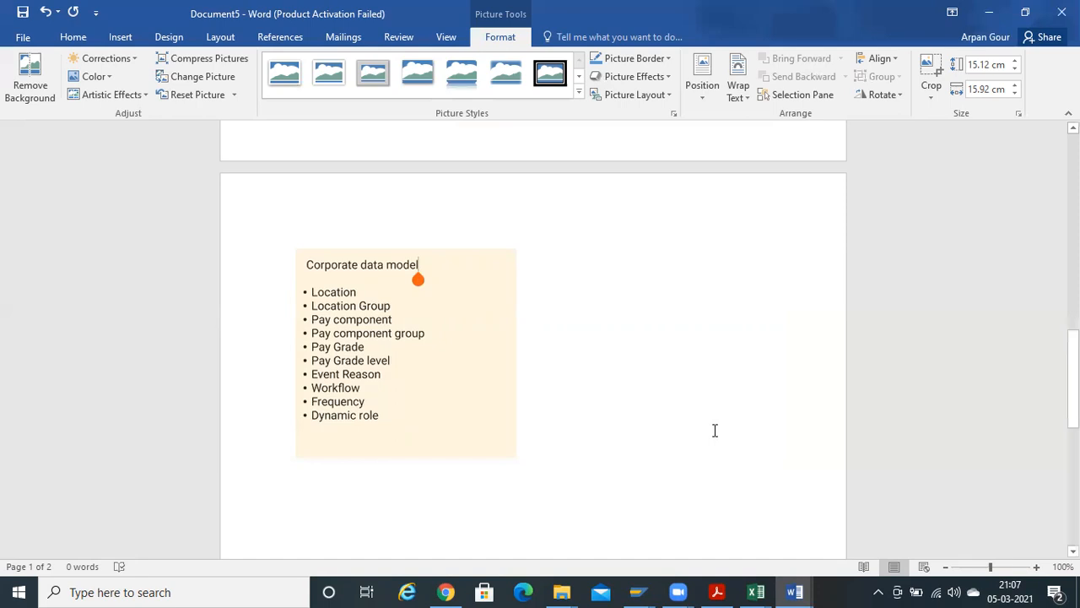
{"action": "left_click_drag", "start_coordinate": [1072, 389], "coordinate": [1073, 321]}
{"action": "scroll", "coordinate": [542, 441], "scroll_direction": "up", "scroll_amount": 12}
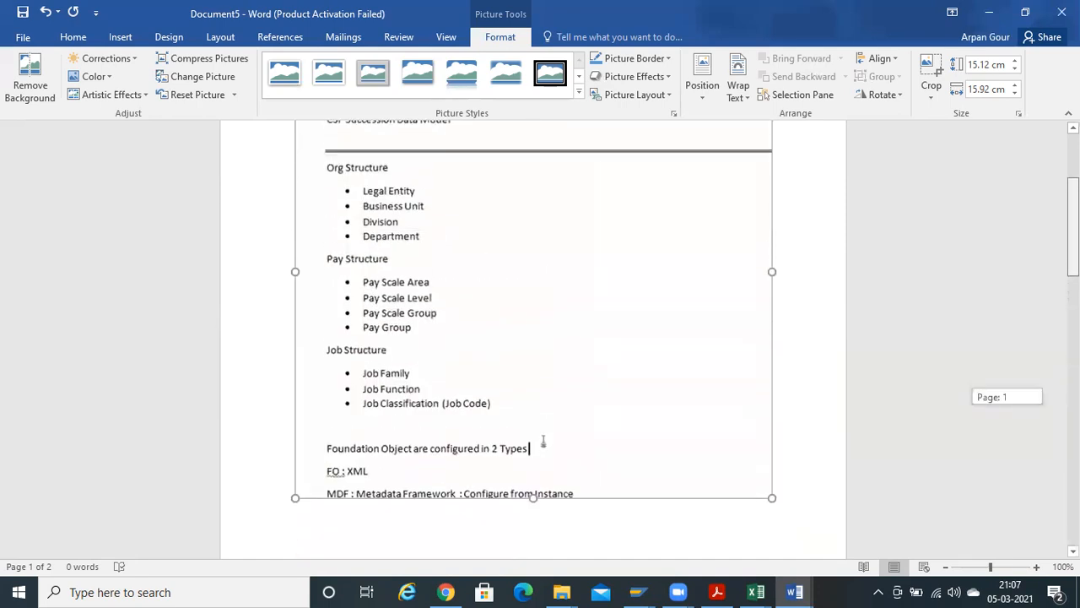
{"action": "scroll", "coordinate": [544, 126], "scroll_direction": "down", "scroll_amount": 11}
{"action": "scroll", "coordinate": [415, 215], "scroll_direction": "down", "scroll_amount": 12}
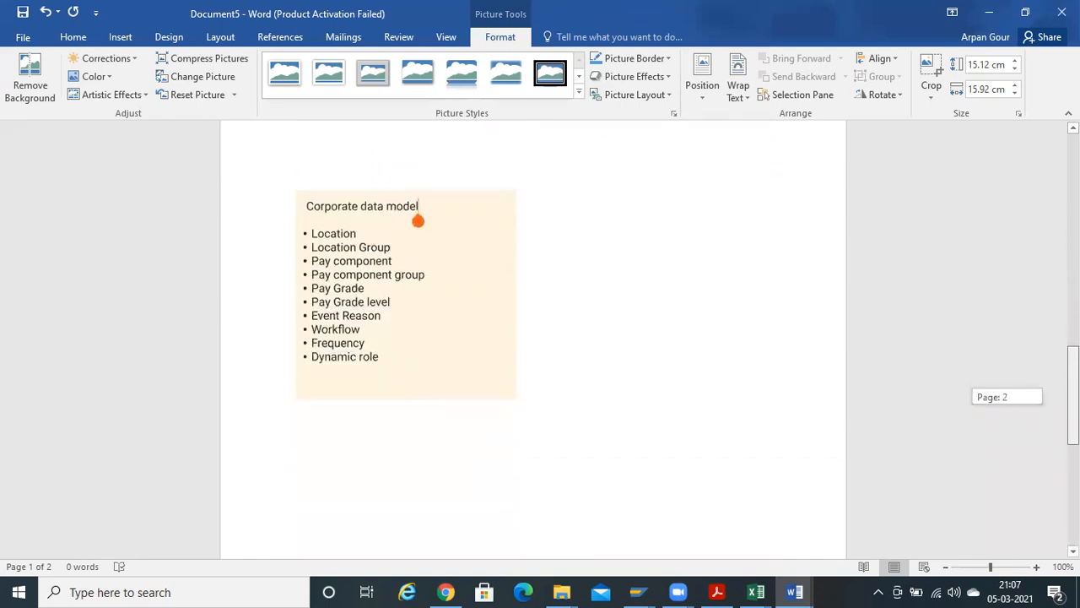
{"action": "scroll", "coordinate": [534, 338], "scroll_direction": "up", "scroll_amount": 15}
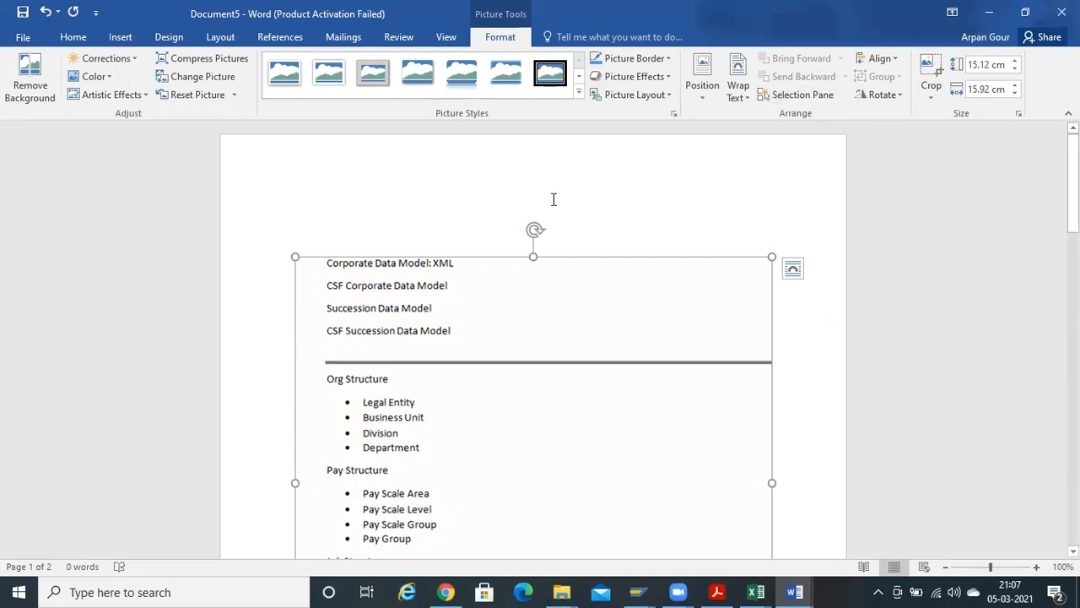
{"action": "scroll", "coordinate": [980, 237], "scroll_direction": "down", "scroll_amount": 20}
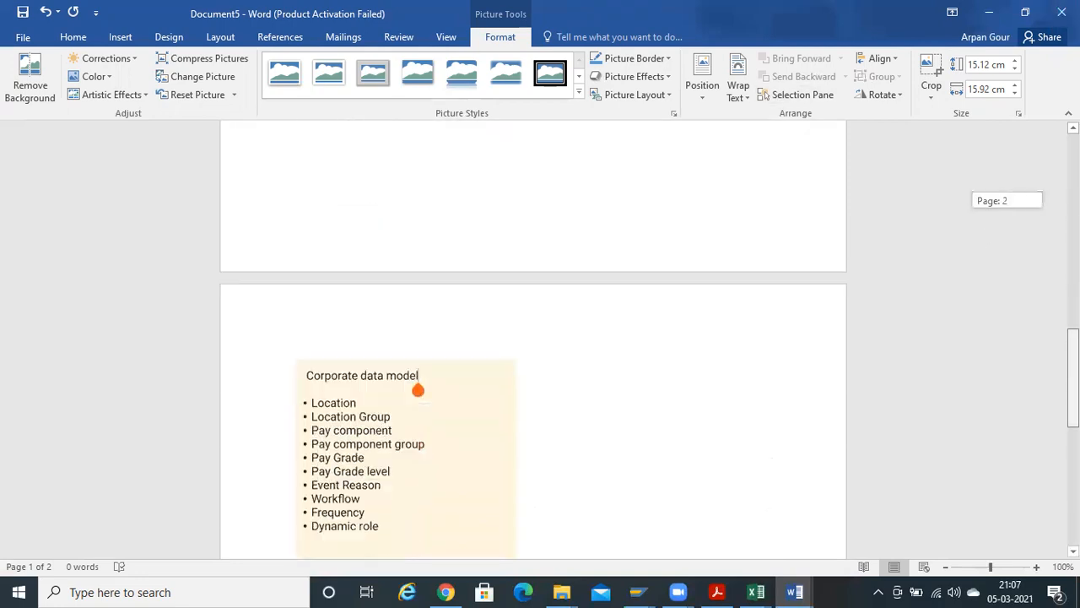
{"action": "scroll", "coordinate": [542, 279], "scroll_direction": "up", "scroll_amount": 15}
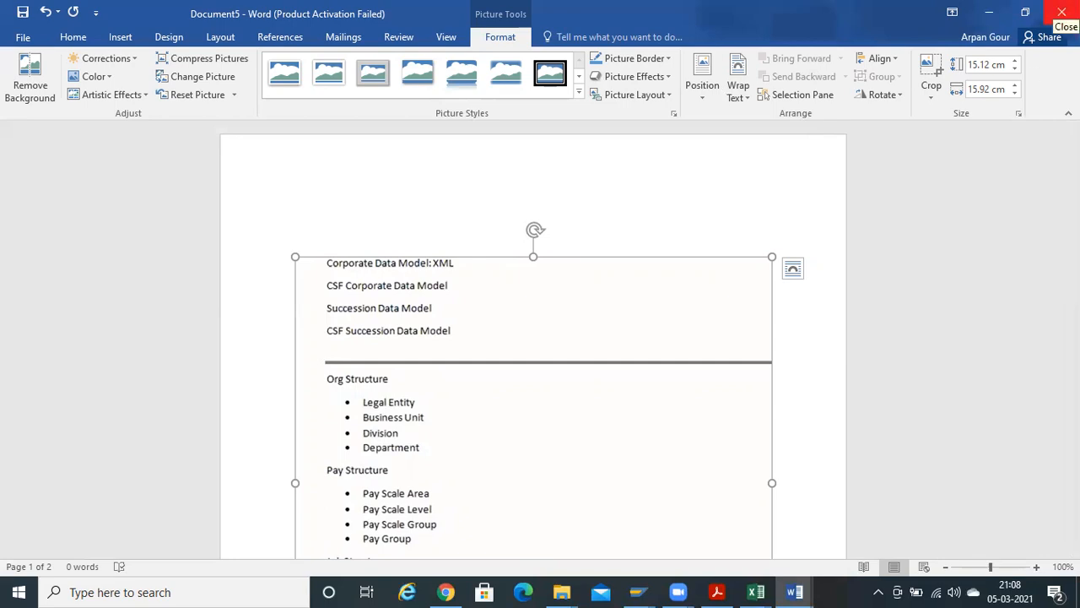
Start closing Document5 and cancel at the save confirmation.
{"action": "left_click", "coordinate": [1061, 12]}
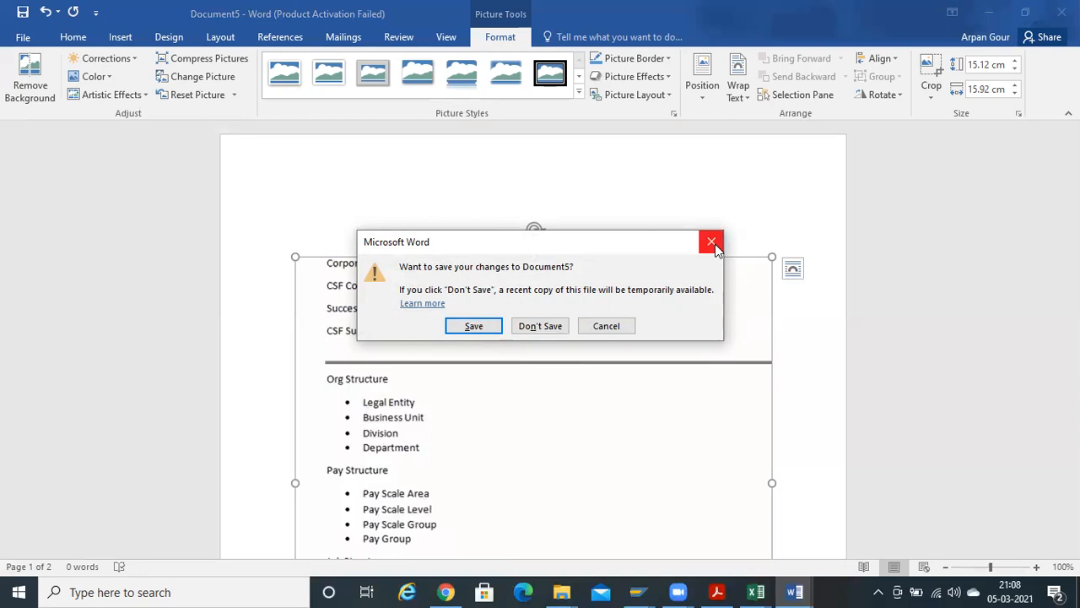
{"action": "left_click", "coordinate": [610, 327]}
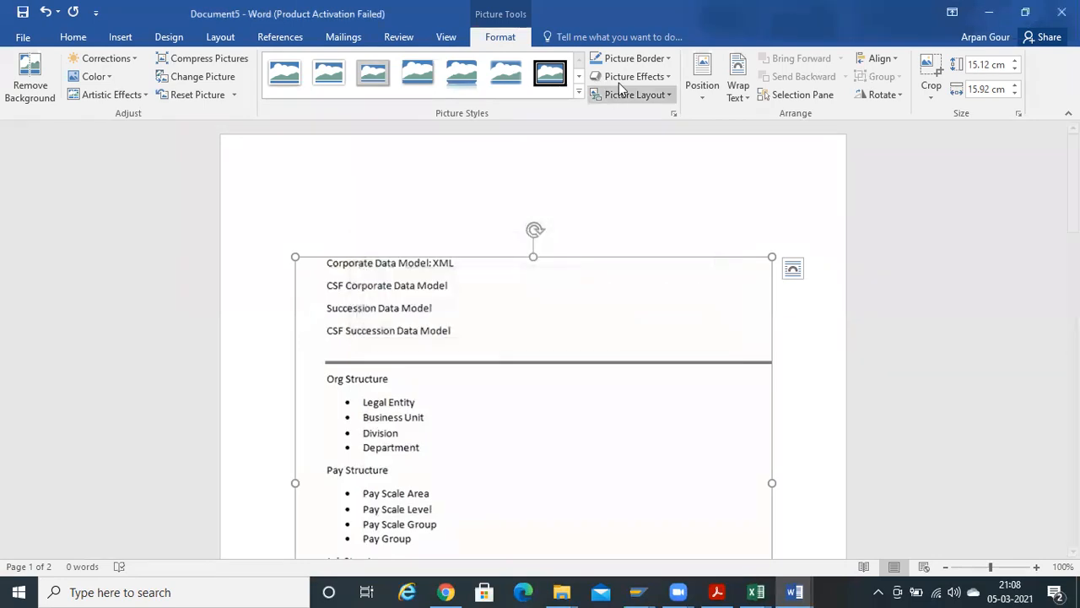